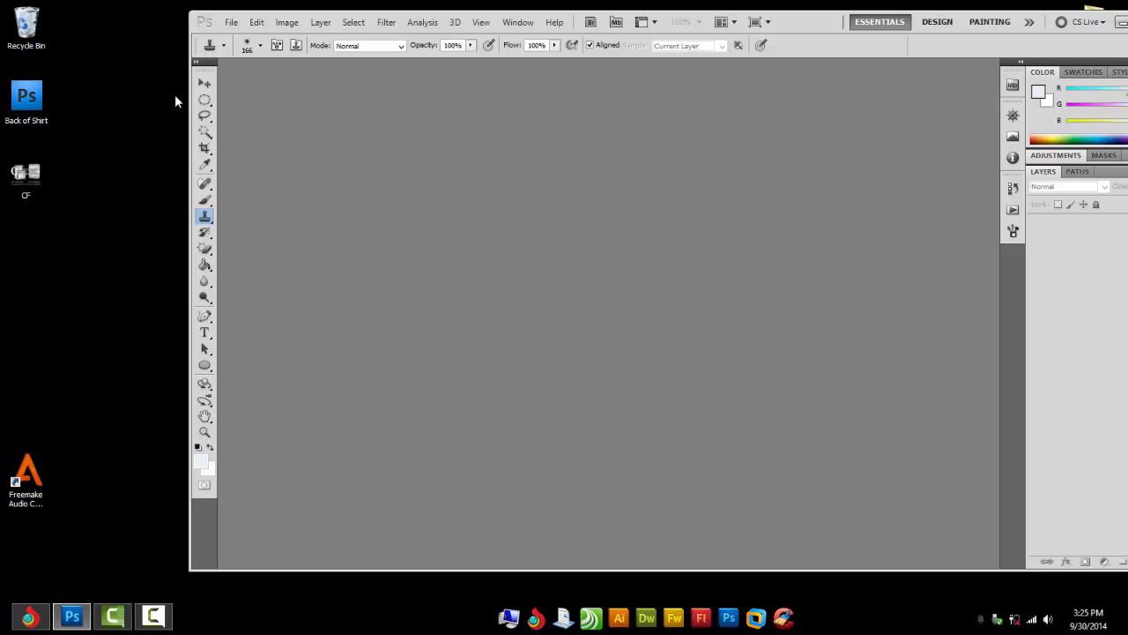
Step: Import the Back of Shirt PDF with its width set to 11 inches, keeping proportions constrained
{"action": "left_click_drag", "start_coordinate": [24, 102], "coordinate": [560, 193]}
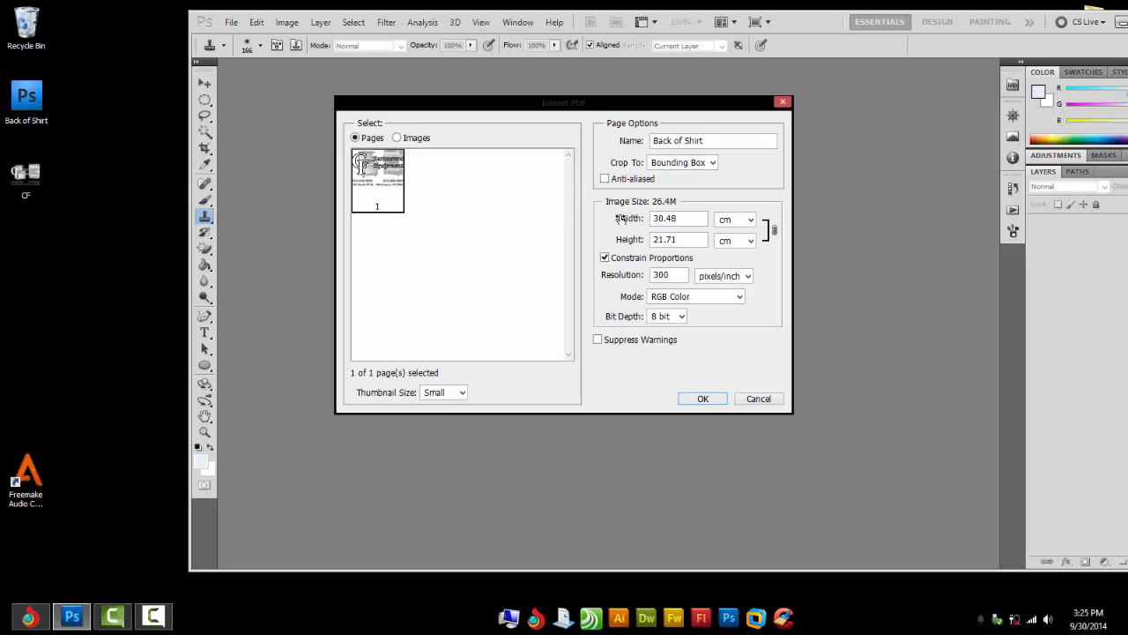
{"action": "left_click", "coordinate": [733, 219]}
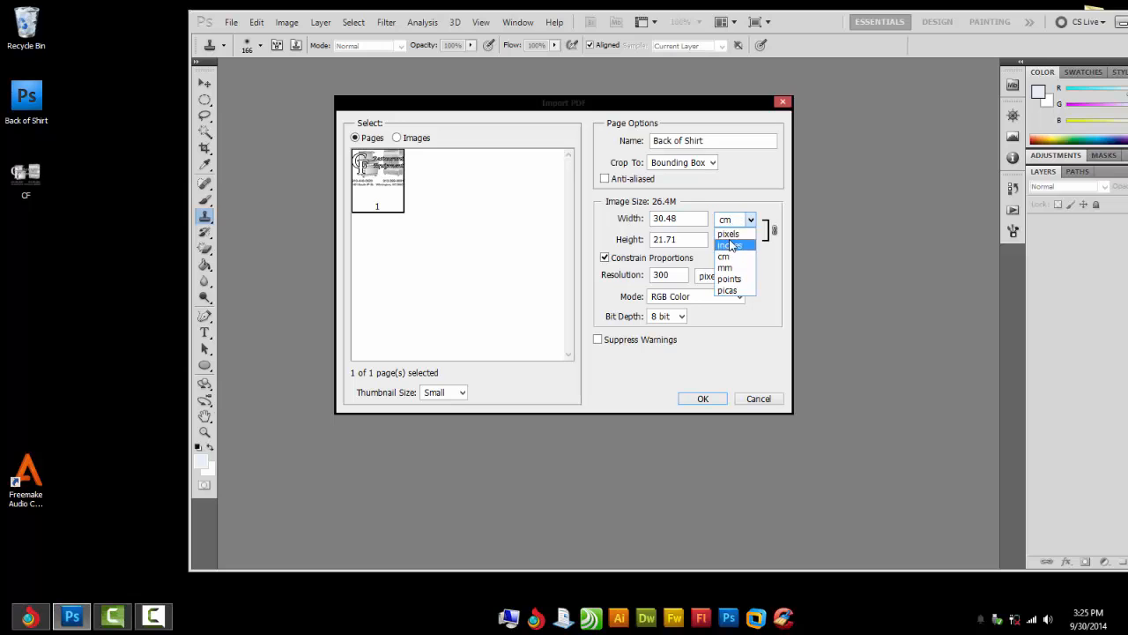
{"action": "left_click", "coordinate": [730, 248]}
{"action": "left_click_drag", "start_coordinate": [675, 218], "coordinate": [617, 217]}
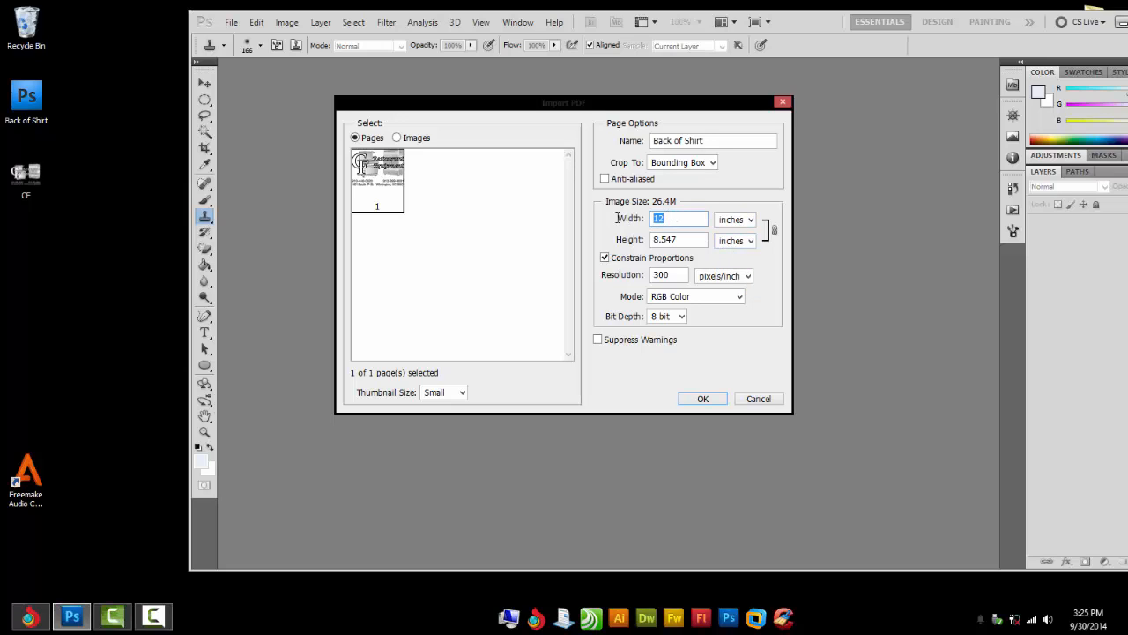
{"action": "type", "text": "11"}
{"action": "left_click", "coordinate": [704, 400]}
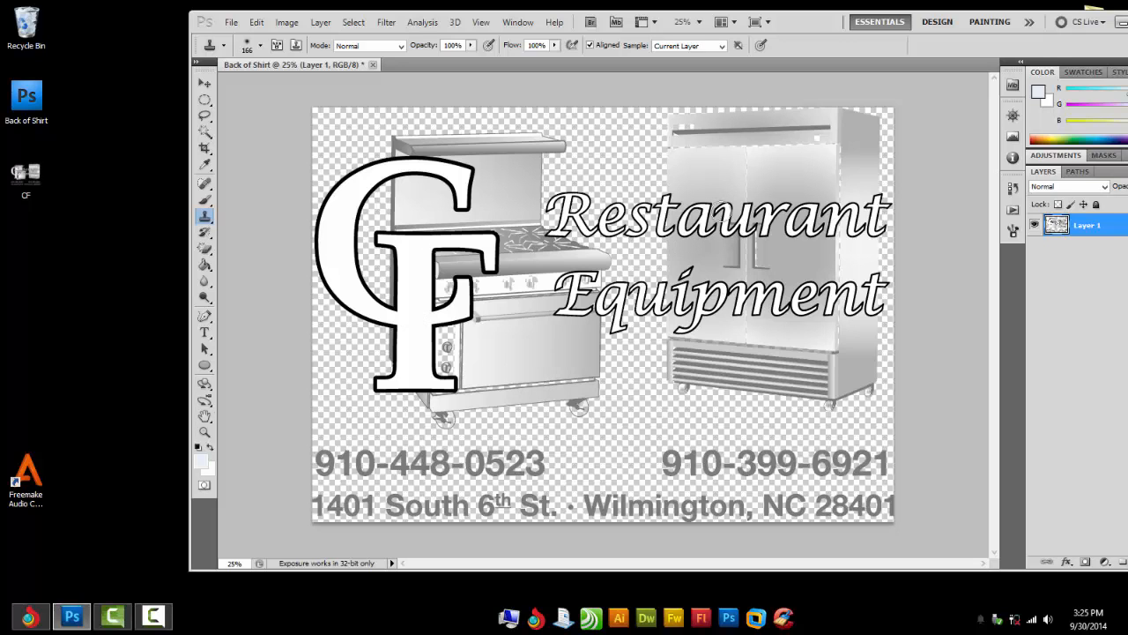
Step: Maximize the application window and rename the imported layer to Original Artwork
{"action": "mouse_move", "coordinate": [807, 33]}
{"action": "left_mouse_down"}
{"action": "mouse_move", "coordinate": [755, 37]}
{"action": "mouse_move", "coordinate": [715, 1]}
{"action": "left_mouse_up"}
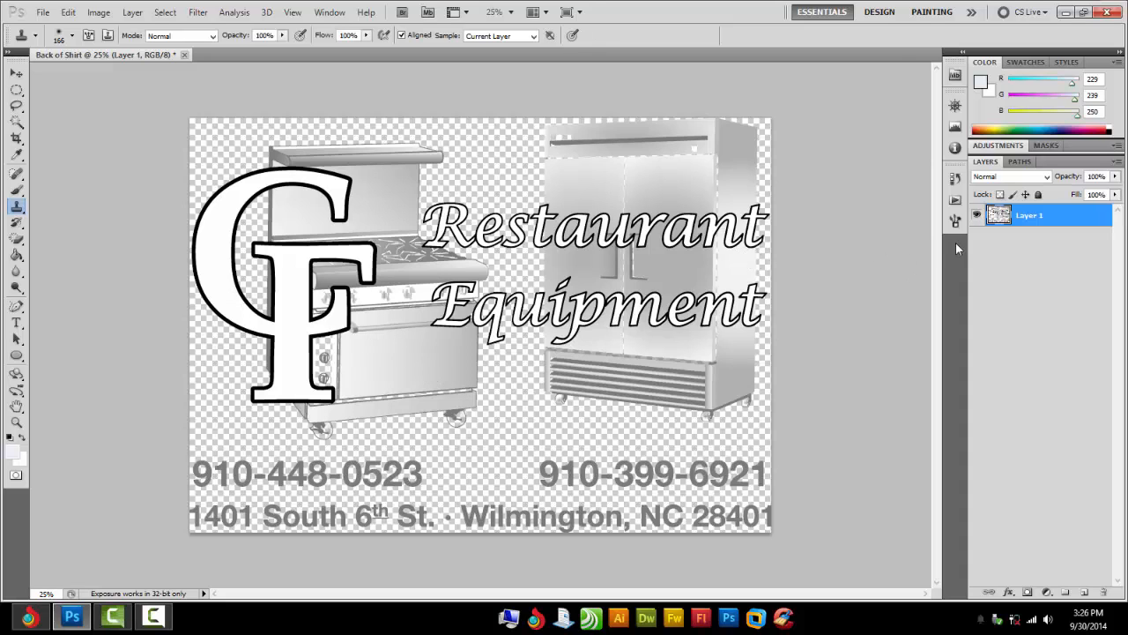
{"action": "double_click", "coordinate": [1030, 217]}
{"action": "type", "text": "Original Artwork"}
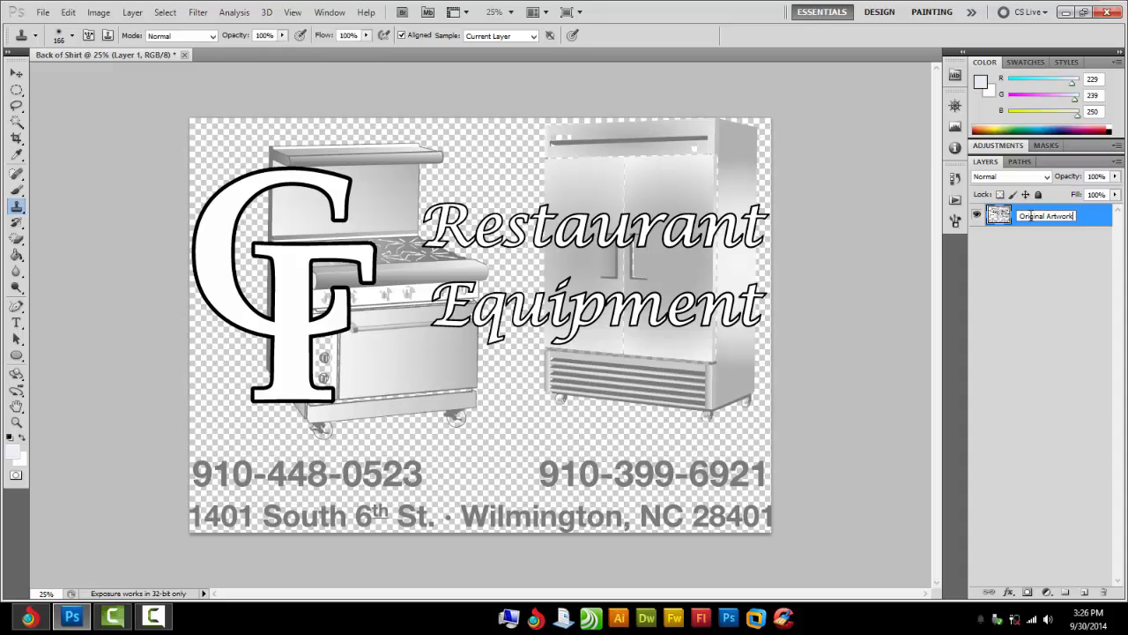
{"action": "key", "text": "Return"}
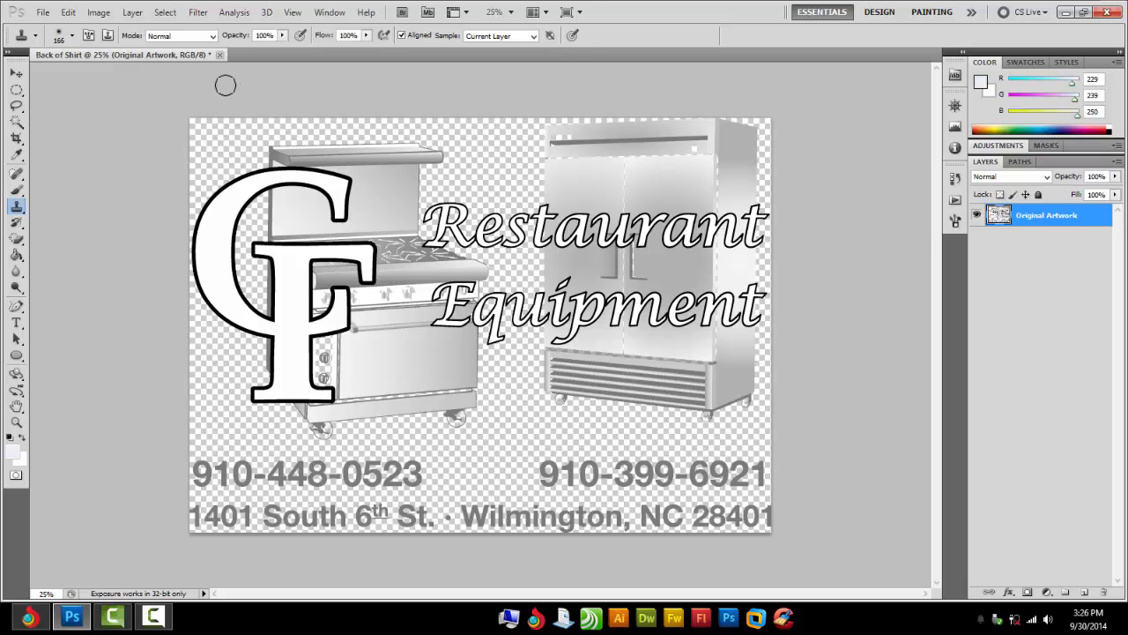
Step: Confirm the color settings with the North America General Purpose 2 preset
{"action": "left_click", "coordinate": [71, 13]}
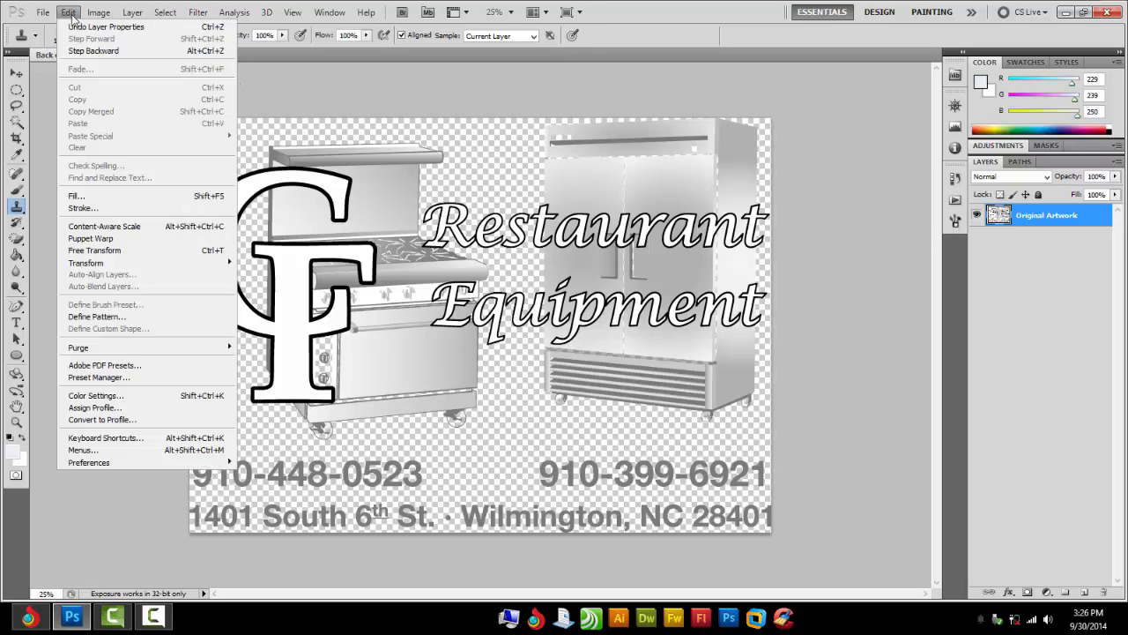
{"action": "left_click", "coordinate": [95, 395]}
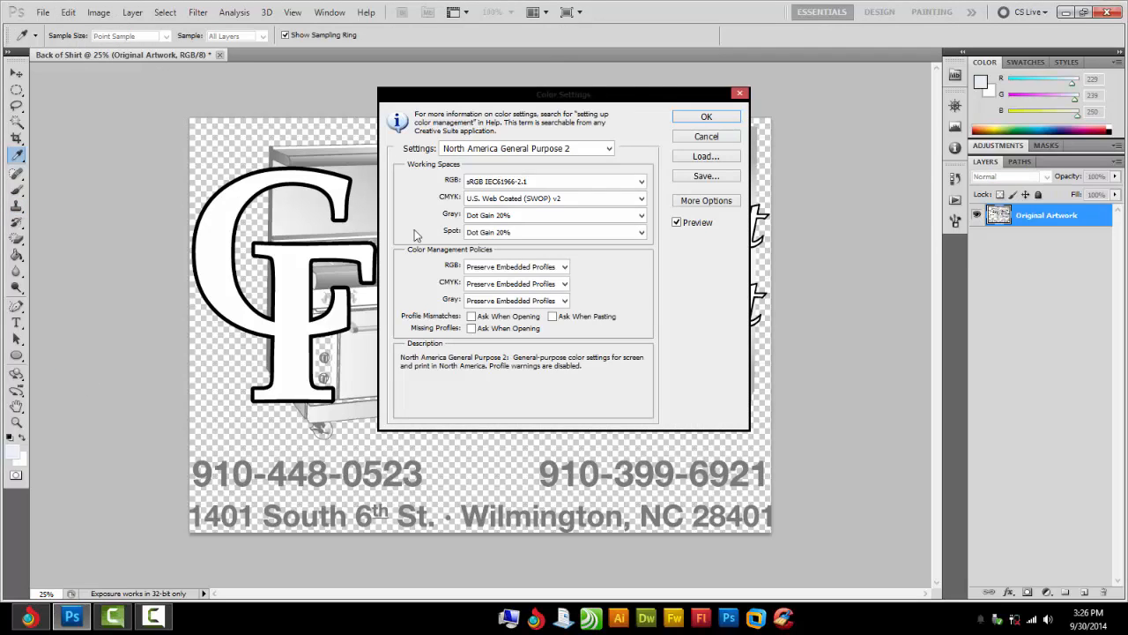
{"action": "left_click", "coordinate": [482, 150]}
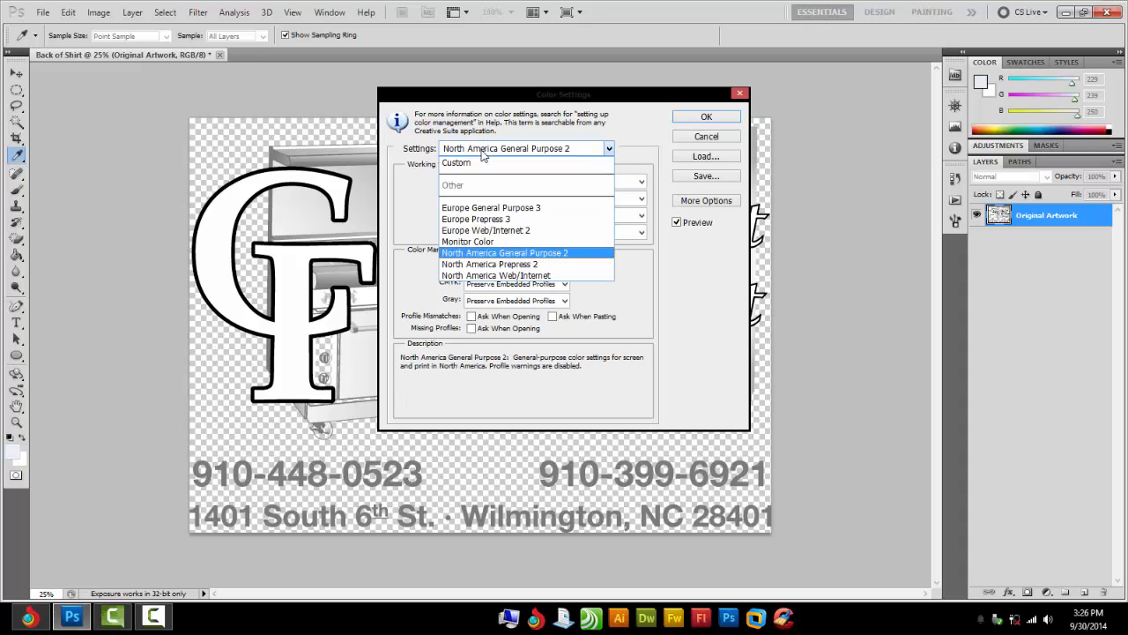
{"action": "left_click", "coordinate": [493, 254]}
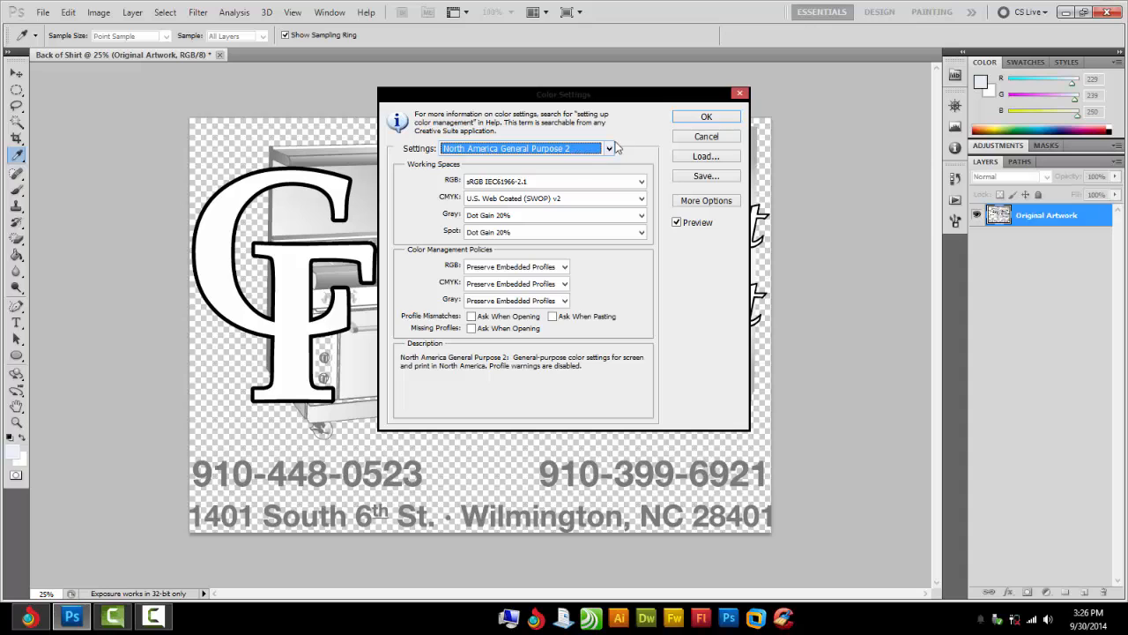
{"action": "left_click", "coordinate": [689, 117]}
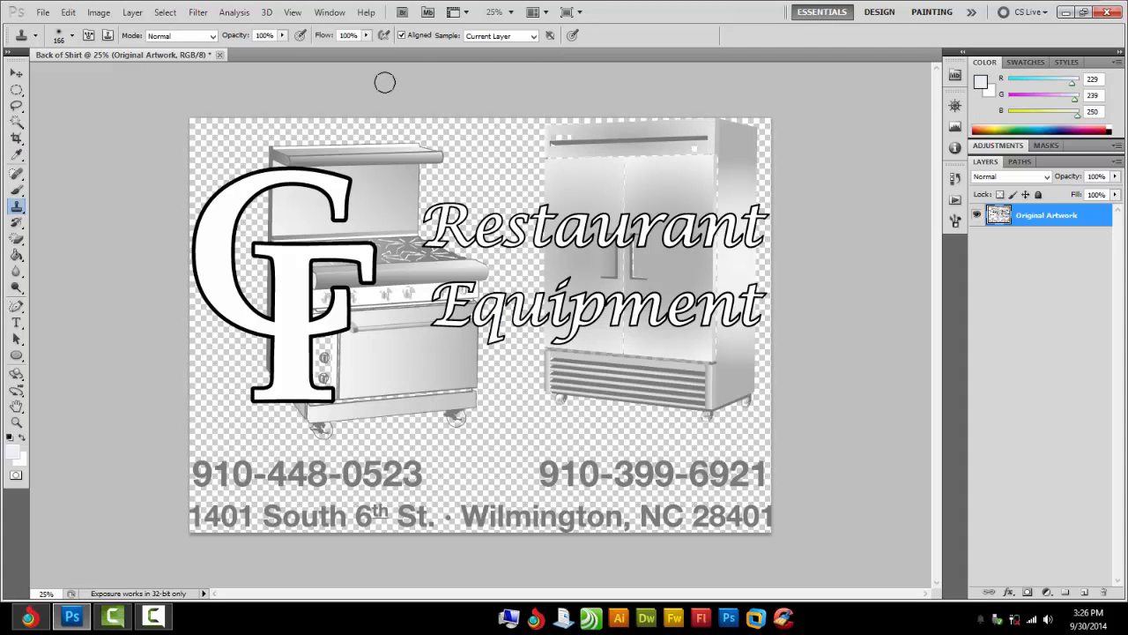
Step: Check the document's width, height and resolution in the image size settings, displayed in inches
{"action": "left_click", "coordinate": [97, 13]}
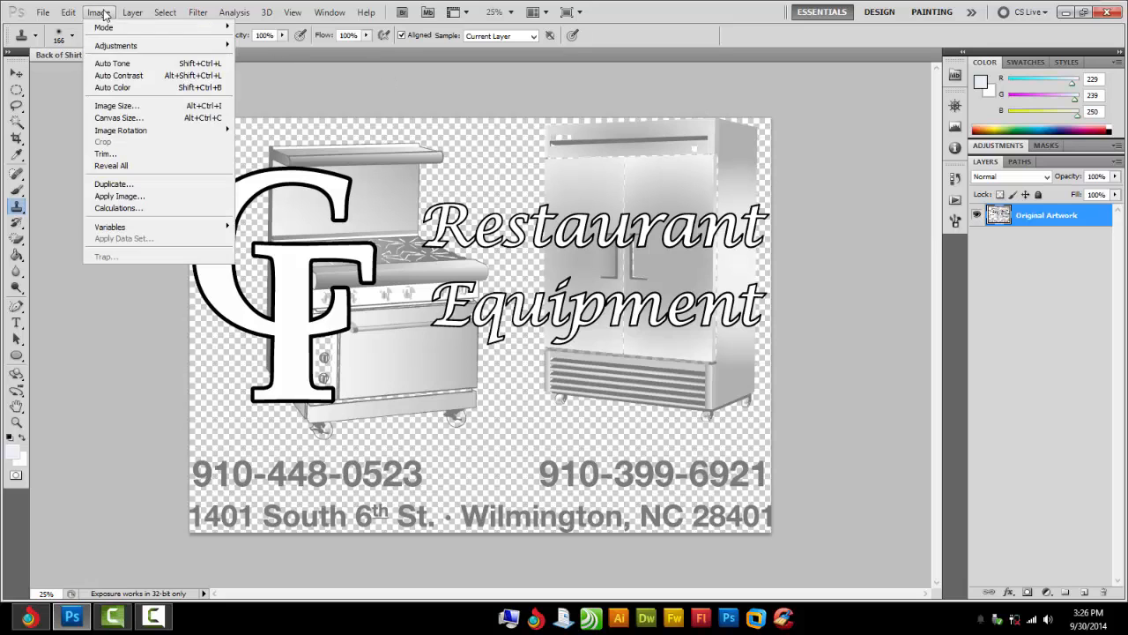
{"action": "left_click", "coordinate": [121, 111]}
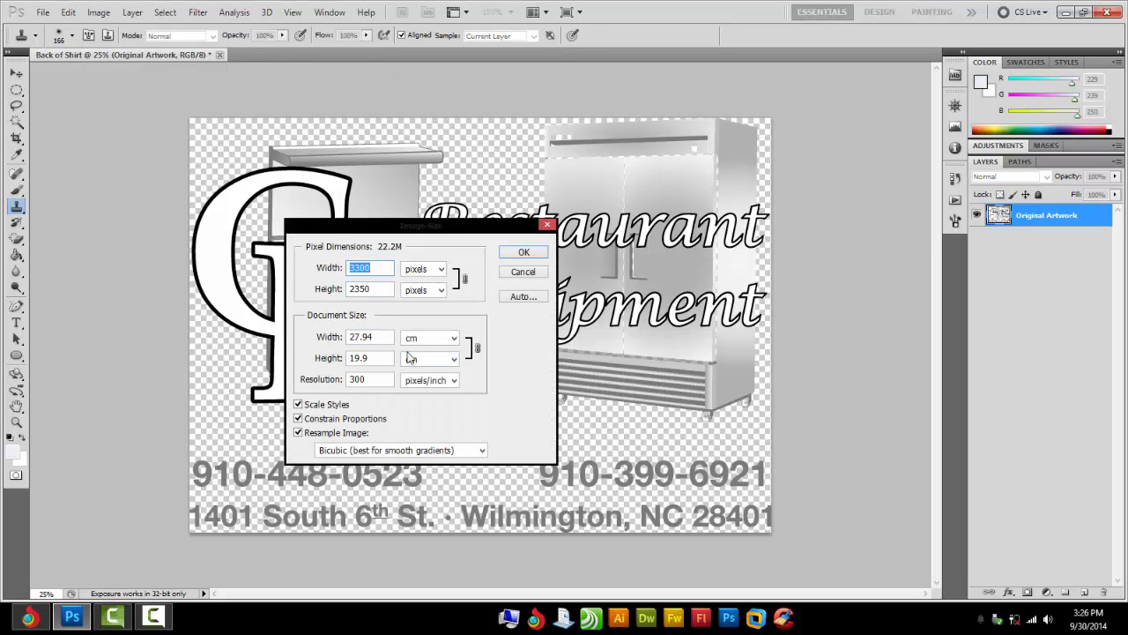
{"action": "left_click", "coordinate": [423, 338]}
{"action": "left_click", "coordinate": [423, 361]}
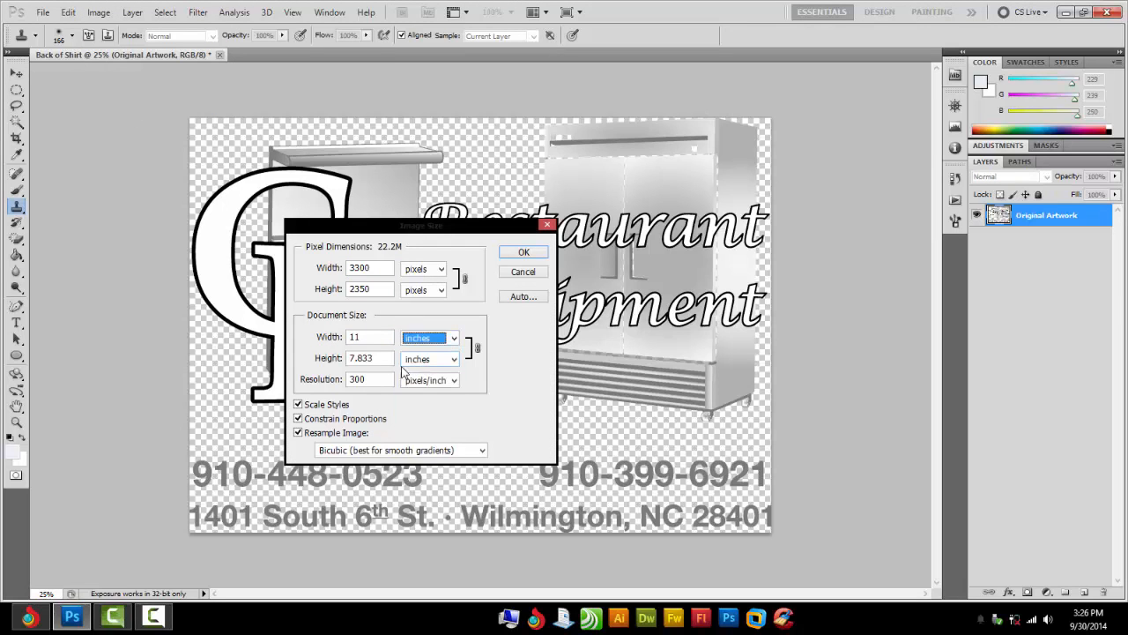
{"action": "left_click", "coordinate": [523, 253]}
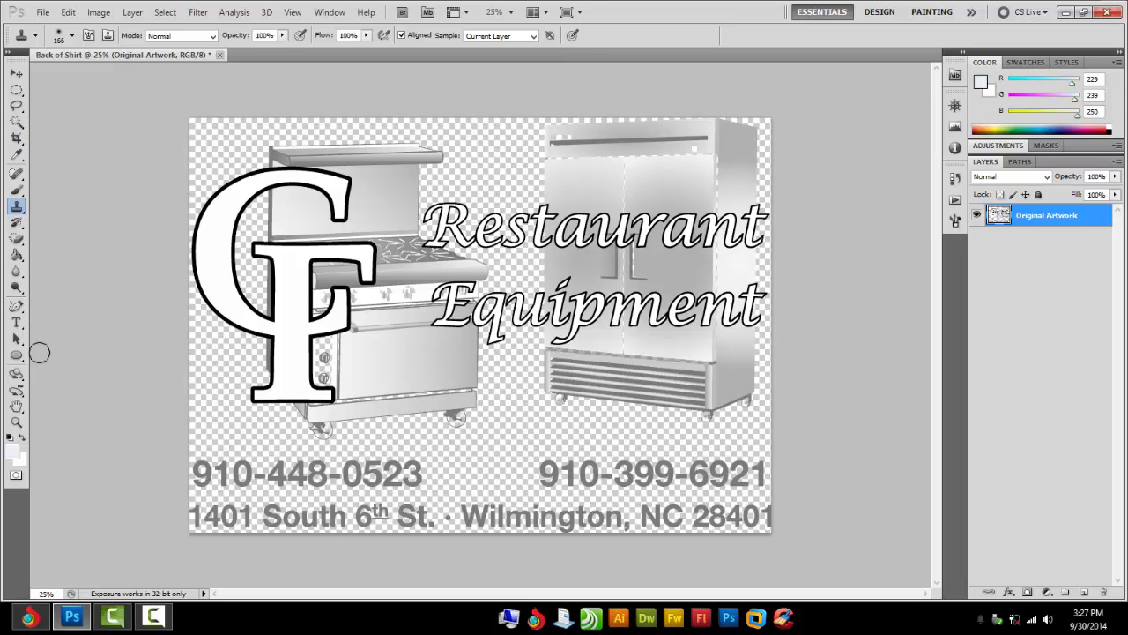
Step: Select the grey of the phone number text across the artwork with the non-contiguous Magic Wand and copy the selection to a new layer
{"action": "left_click", "coordinate": [16, 122]}
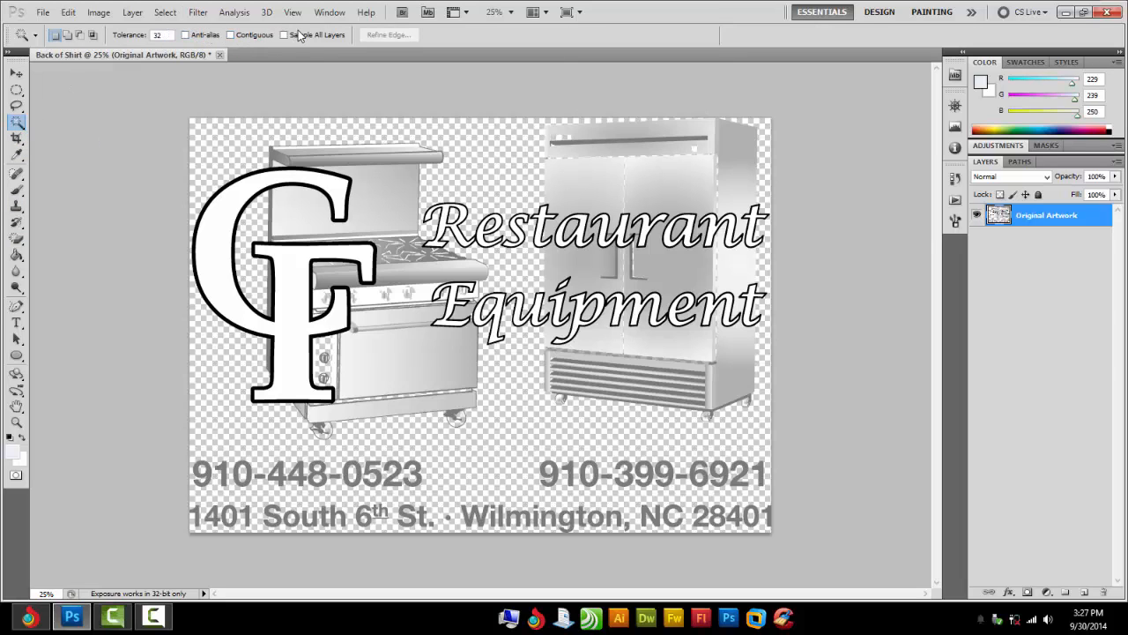
{"action": "left_click", "coordinate": [211, 473]}
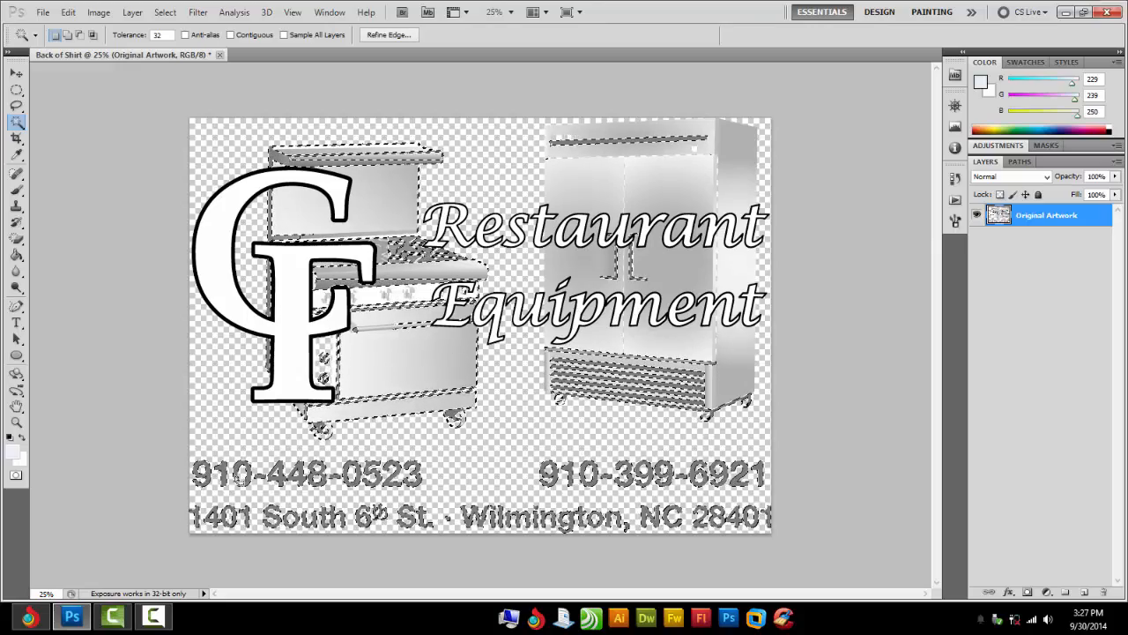
{"action": "right_click", "coordinate": [237, 453]}
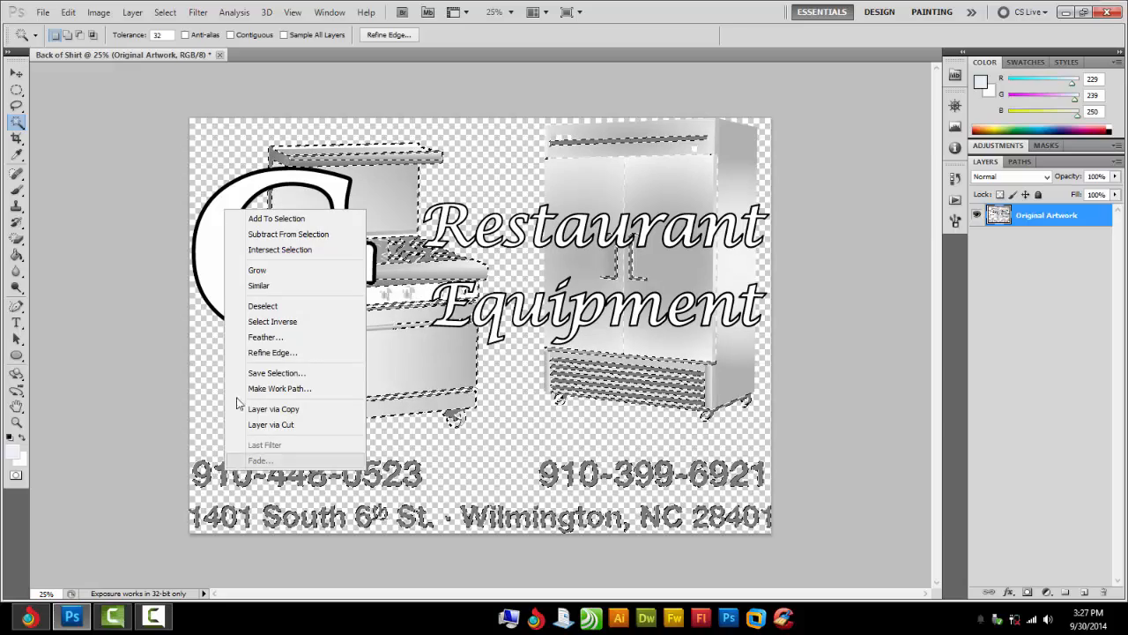
{"action": "left_click", "coordinate": [244, 291]}
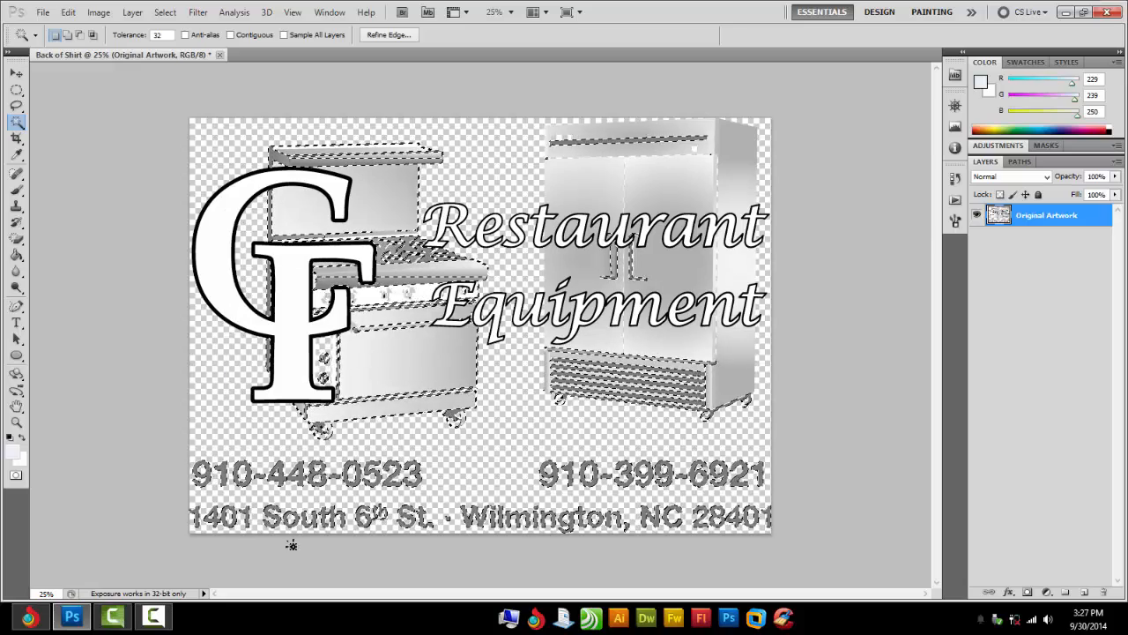
{"action": "right_click", "coordinate": [212, 475]}
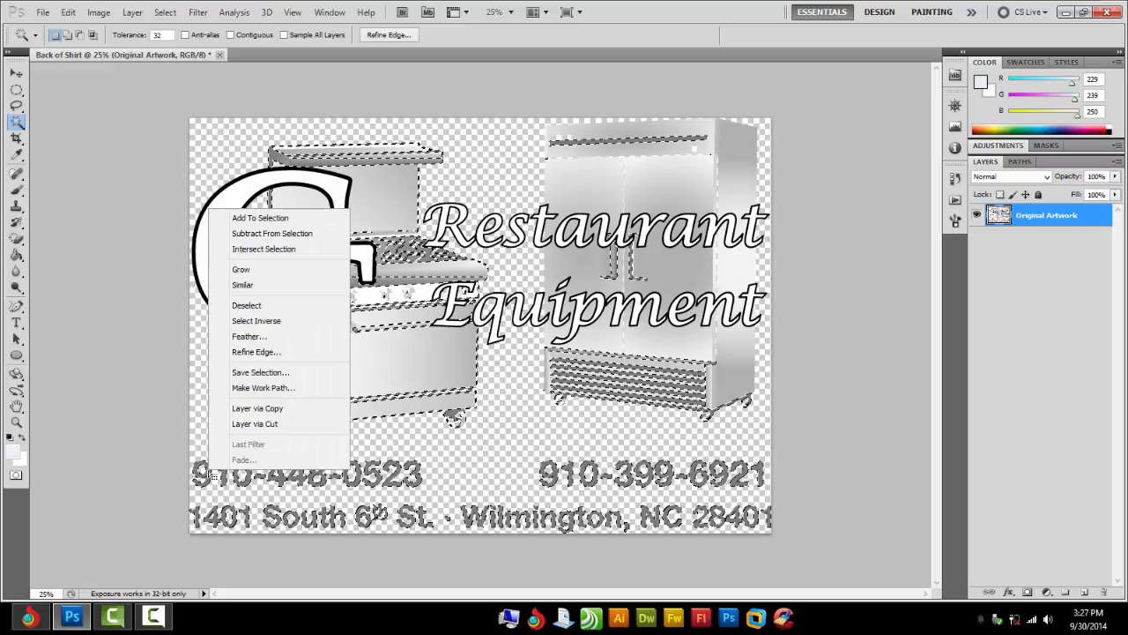
{"action": "left_click", "coordinate": [249, 411]}
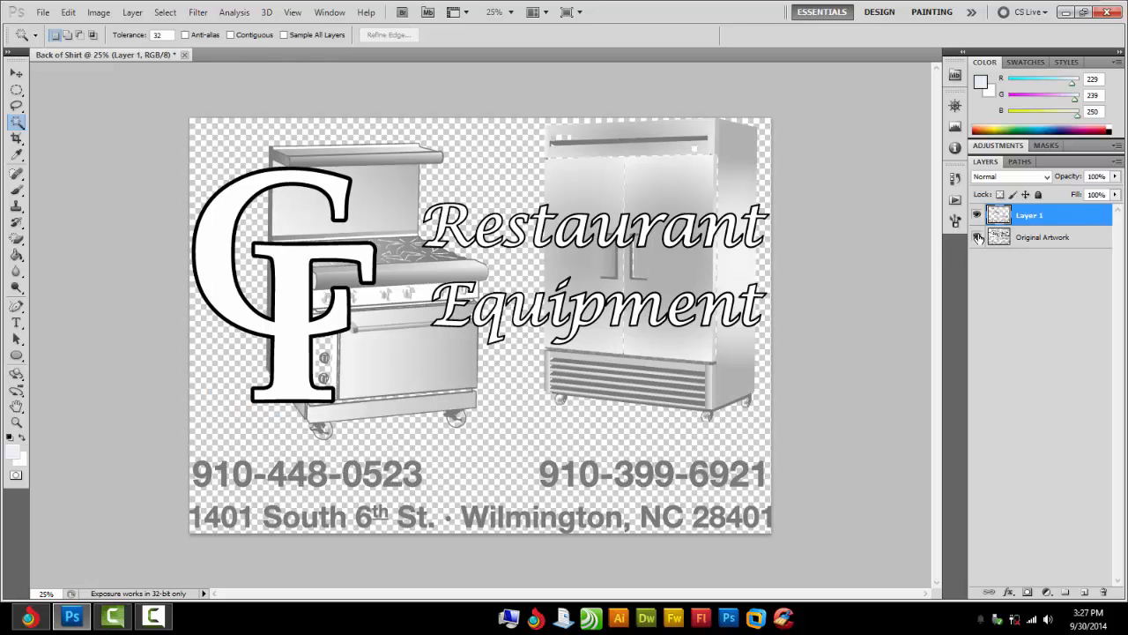
Step: Hide the Original Artwork layer and rename the newly copied layer to Grey Text
{"action": "left_click", "coordinate": [978, 237]}
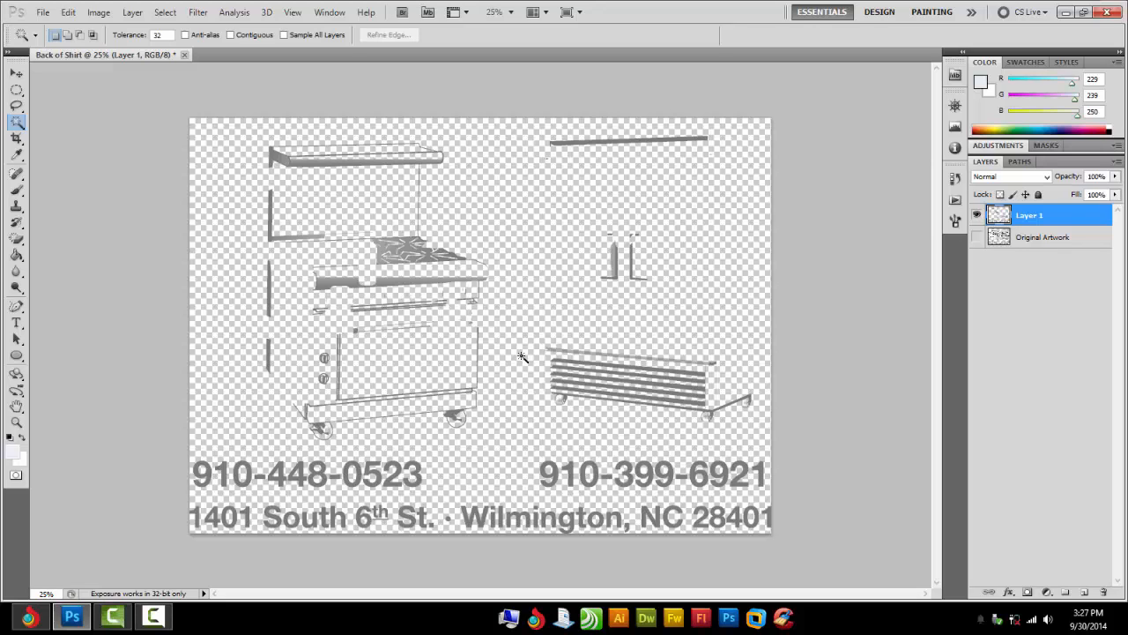
{"action": "double_click", "coordinate": [1028, 218]}
{"action": "type", "text": "Grey Text"}
{"action": "key", "text": "Return"}
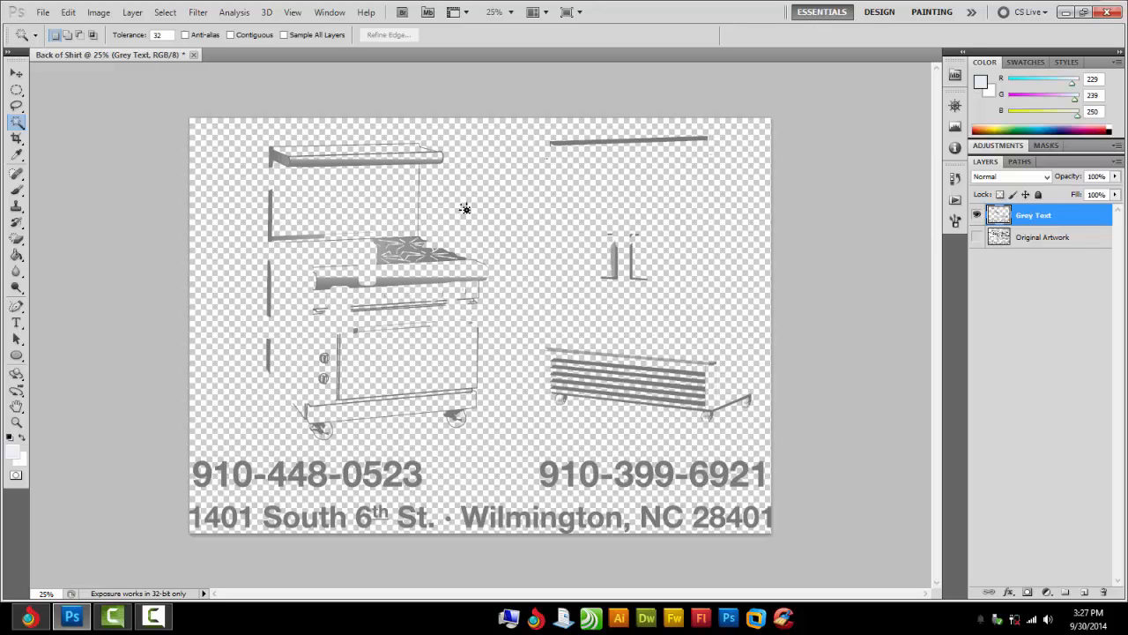
Step: Erase the stove and refrigerator remnants from the Grey Text layer with a 618 px Eraser, keeping only the phone numbers and address
{"action": "left_click", "coordinate": [17, 239]}
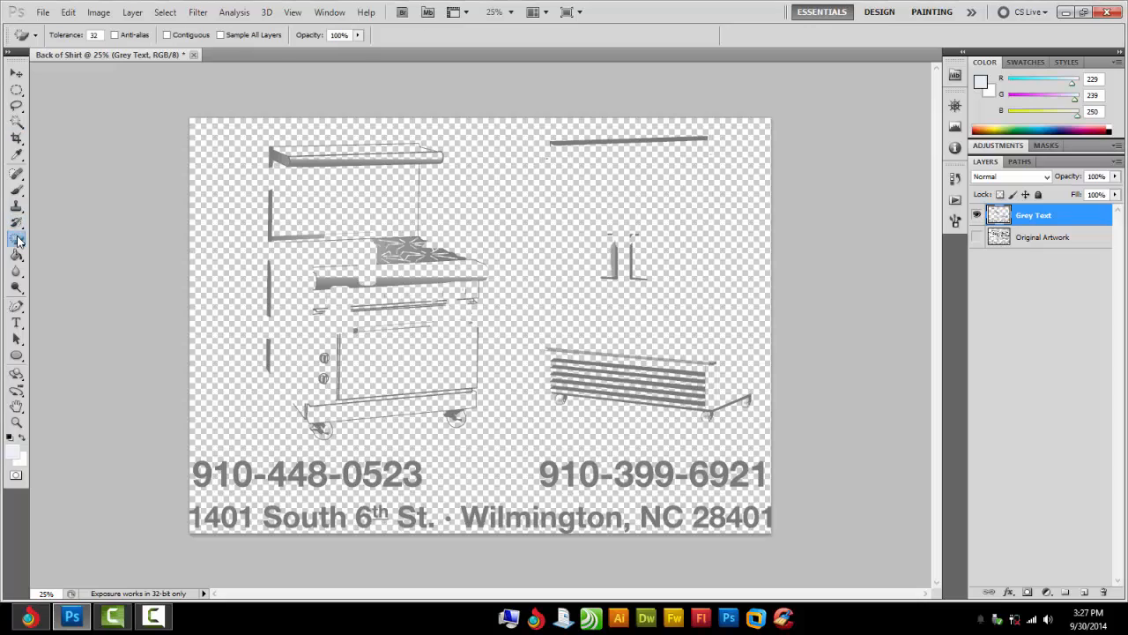
{"action": "left_click", "coordinate": [44, 238]}
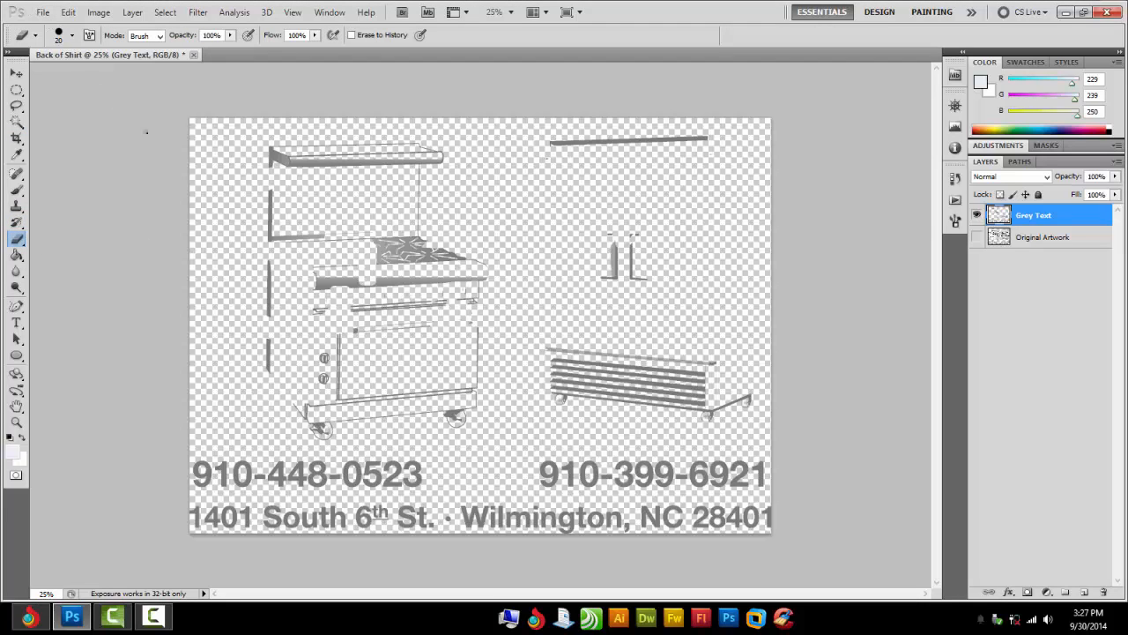
{"action": "left_click", "coordinate": [72, 35]}
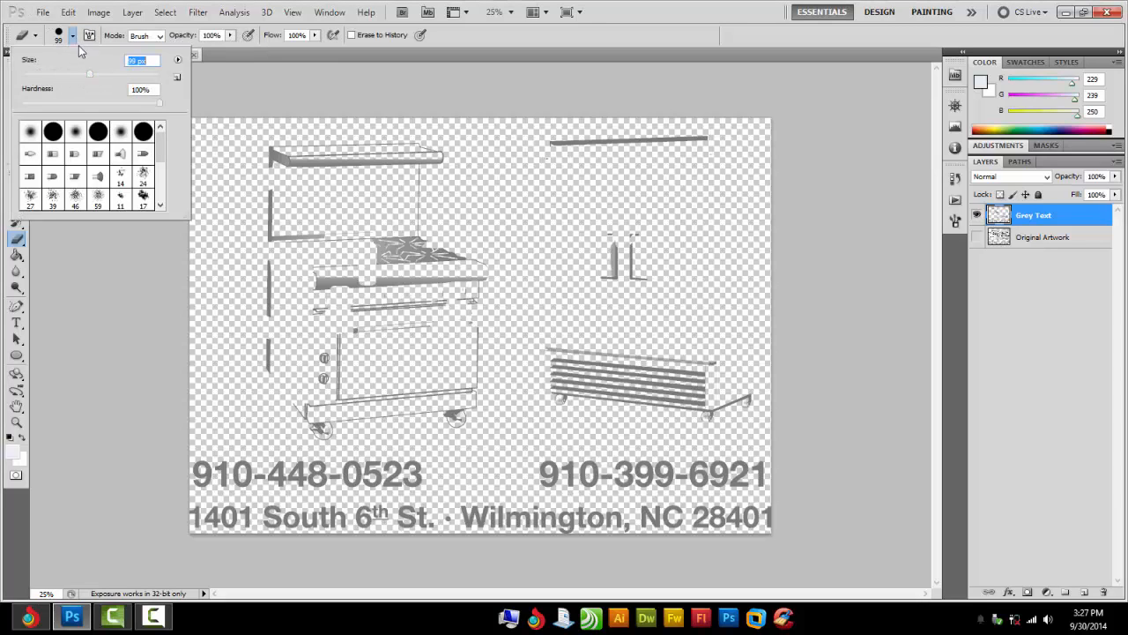
{"action": "left_click_drag", "start_coordinate": [90, 75], "coordinate": [148, 77]}
{"action": "mouse_move", "coordinate": [240, 136]}
{"action": "left_mouse_down"}
{"action": "mouse_move", "coordinate": [398, 159]}
{"action": "mouse_move", "coordinate": [499, 274]}
{"action": "mouse_move", "coordinate": [434, 333]}
{"action": "mouse_move", "coordinate": [297, 356]}
{"action": "mouse_move", "coordinate": [266, 351]}
{"action": "mouse_move", "coordinate": [244, 306]}
{"action": "mouse_move", "coordinate": [245, 256]}
{"action": "mouse_move", "coordinate": [271, 232]}
{"action": "mouse_move", "coordinate": [349, 210]}
{"action": "mouse_move", "coordinate": [457, 261]}
{"action": "mouse_move", "coordinate": [220, 249]}
{"action": "left_mouse_up"}
{"action": "mouse_move", "coordinate": [507, 133]}
{"action": "left_mouse_down"}
{"action": "mouse_move", "coordinate": [659, 127]}
{"action": "mouse_move", "coordinate": [635, 173]}
{"action": "mouse_move", "coordinate": [562, 227]}
{"action": "mouse_move", "coordinate": [523, 317]}
{"action": "mouse_move", "coordinate": [593, 339]}
{"action": "mouse_move", "coordinate": [663, 328]}
{"action": "left_mouse_up"}
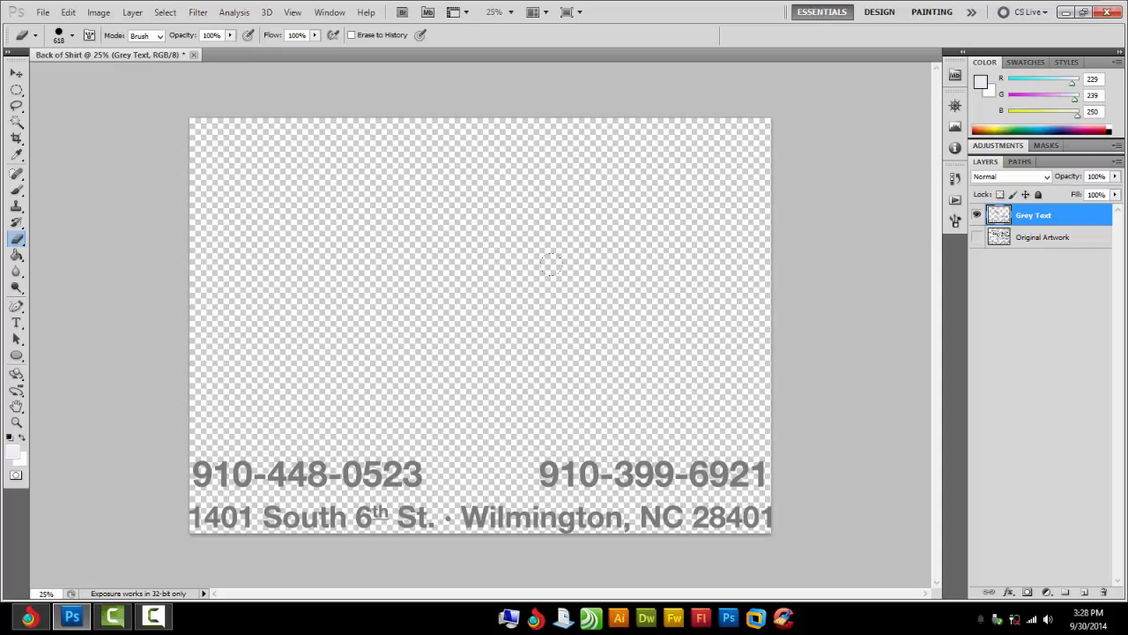
Step: Toggle the visibility of both layers to compare them, leaving Grey Text hidden and Original Artwork shown
{"action": "left_click", "coordinate": [17, 72]}
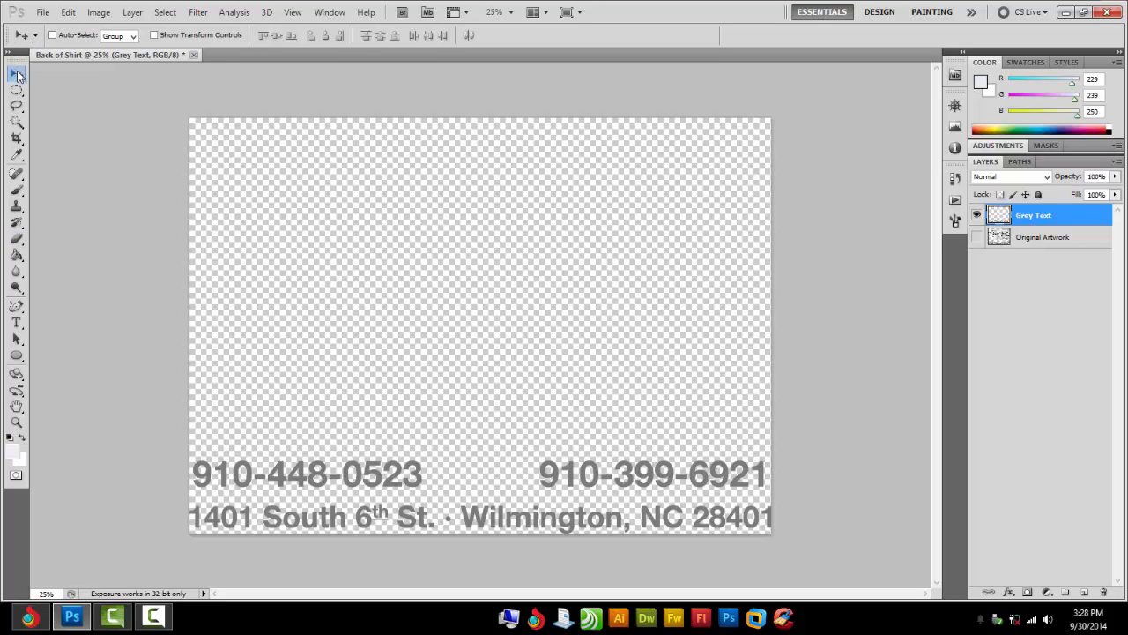
{"action": "left_click", "coordinate": [976, 236]}
{"action": "left_click", "coordinate": [976, 216]}
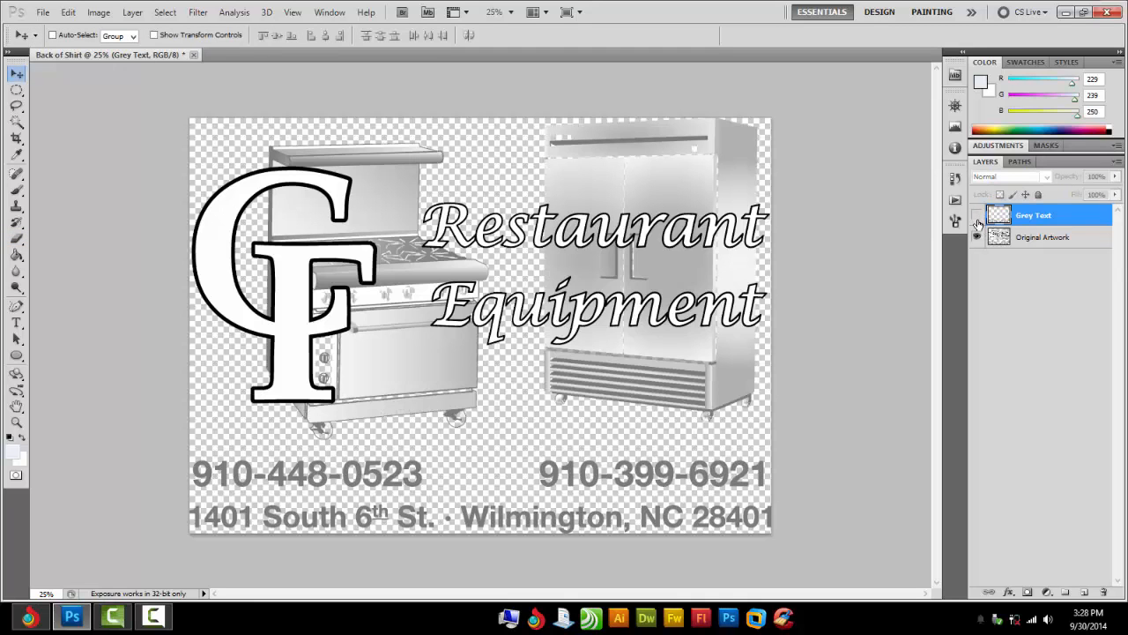
{"action": "left_click", "coordinate": [976, 216]}
{"action": "left_click", "coordinate": [978, 237]}
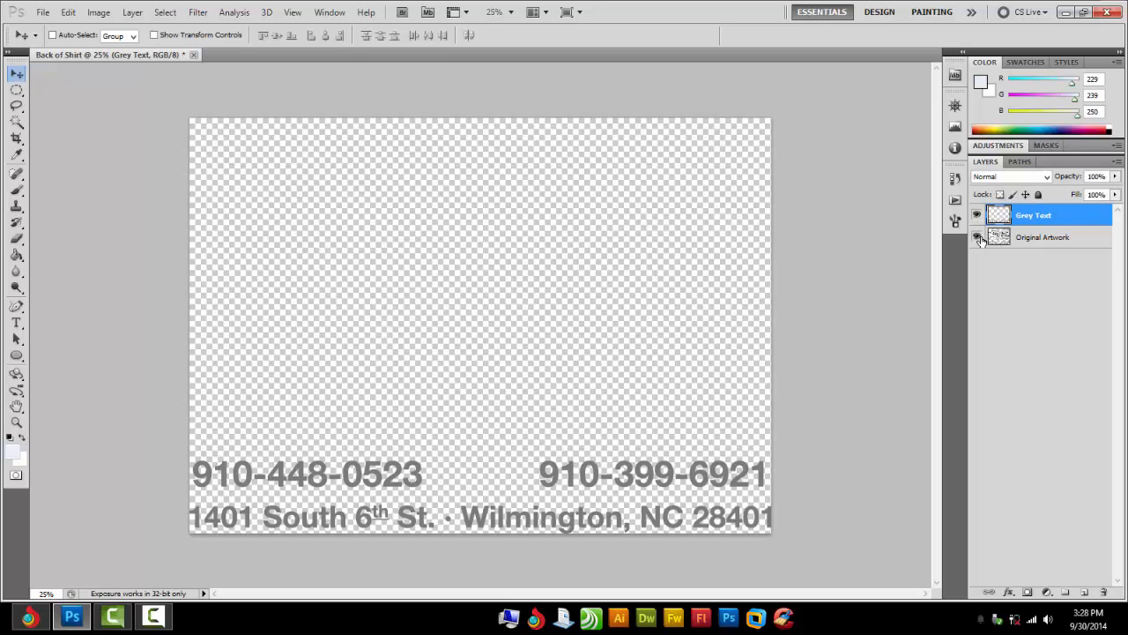
{"action": "left_click", "coordinate": [978, 237]}
{"action": "left_click", "coordinate": [976, 216]}
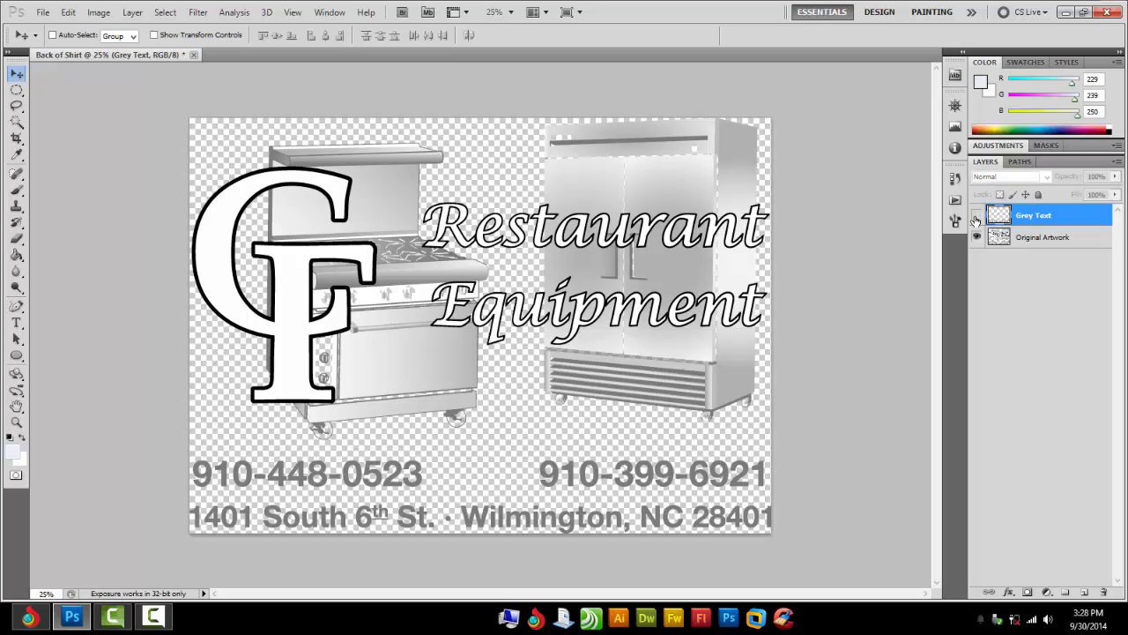
Step: Select the white fill of the CF logo on the Original Artwork layer with the Magic Wand set to Contiguous
{"action": "left_click", "coordinate": [1042, 238]}
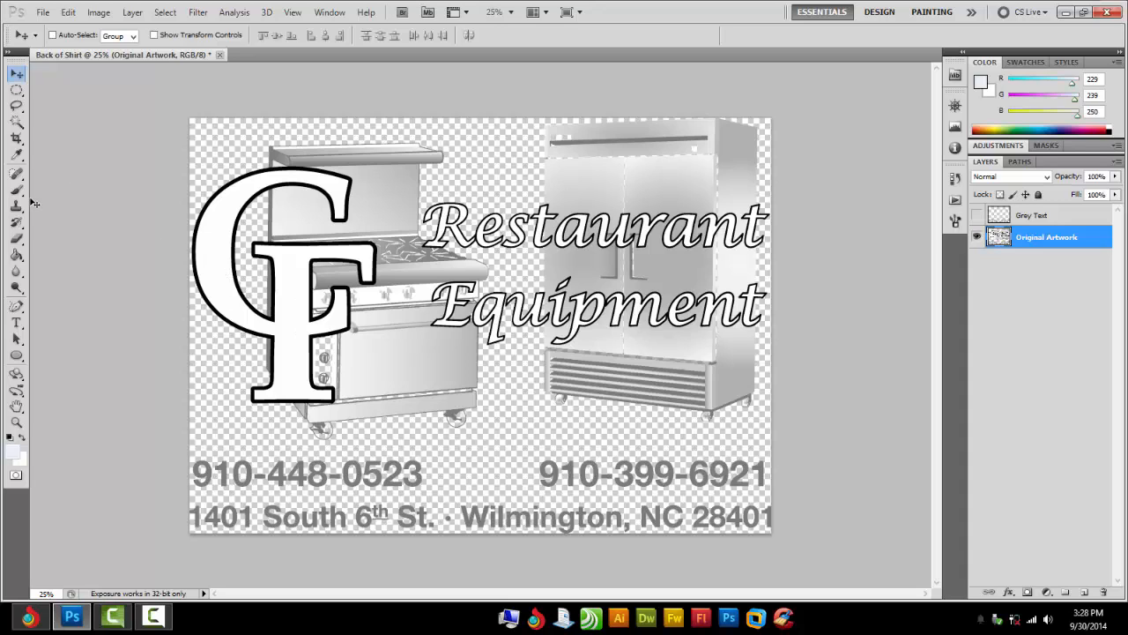
{"action": "left_click", "coordinate": [14, 124]}
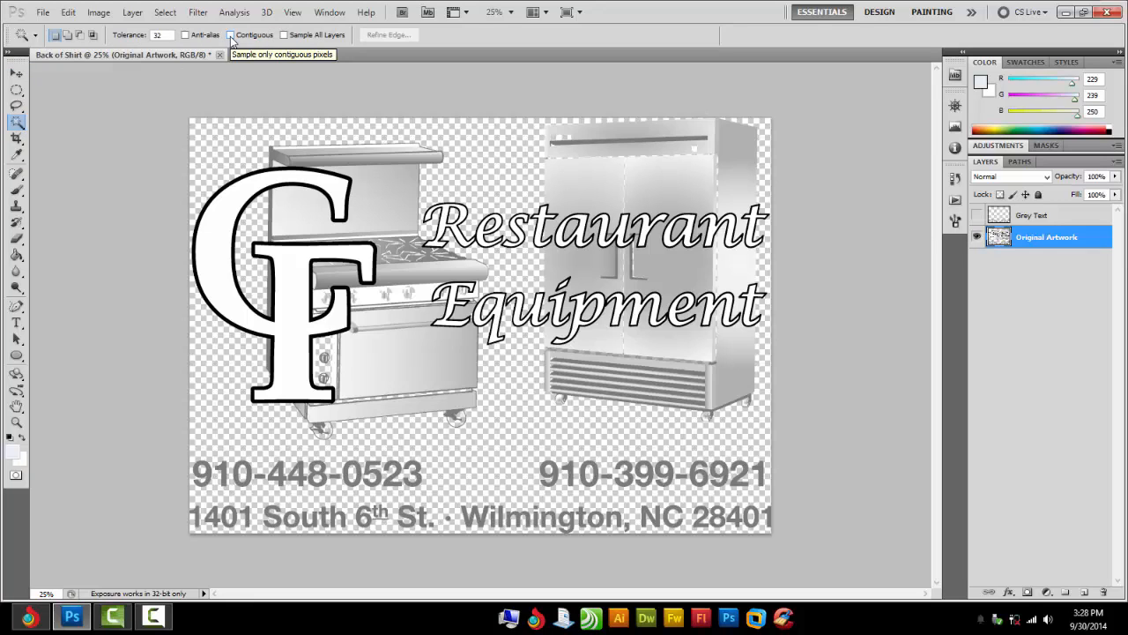
{"action": "left_click", "coordinate": [230, 36]}
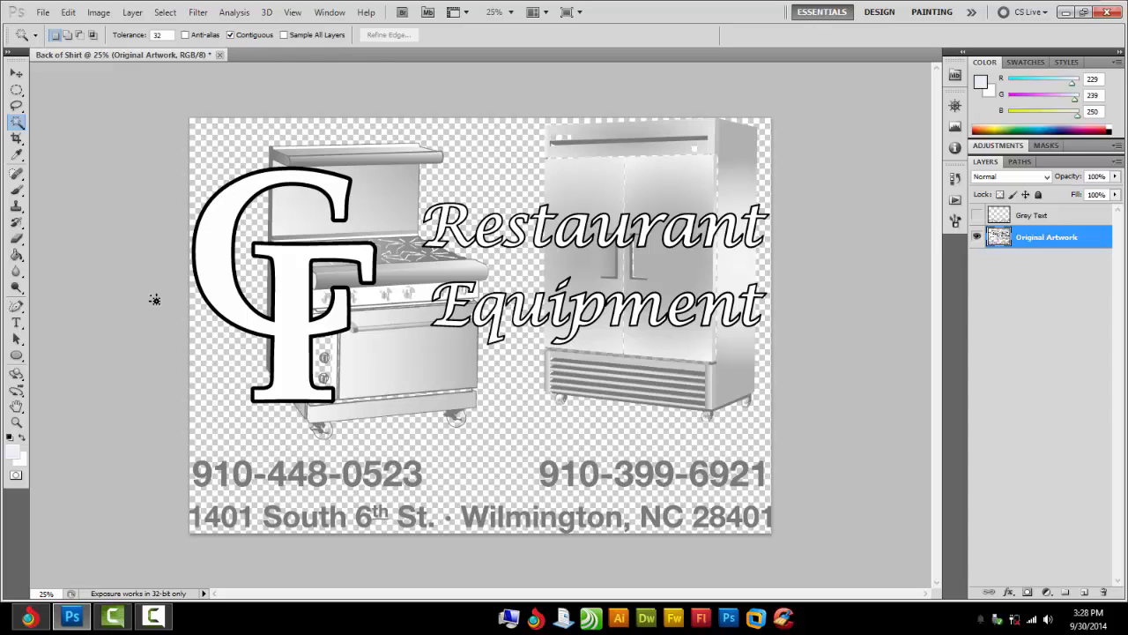
{"action": "key", "text": "ctrl+plus"}
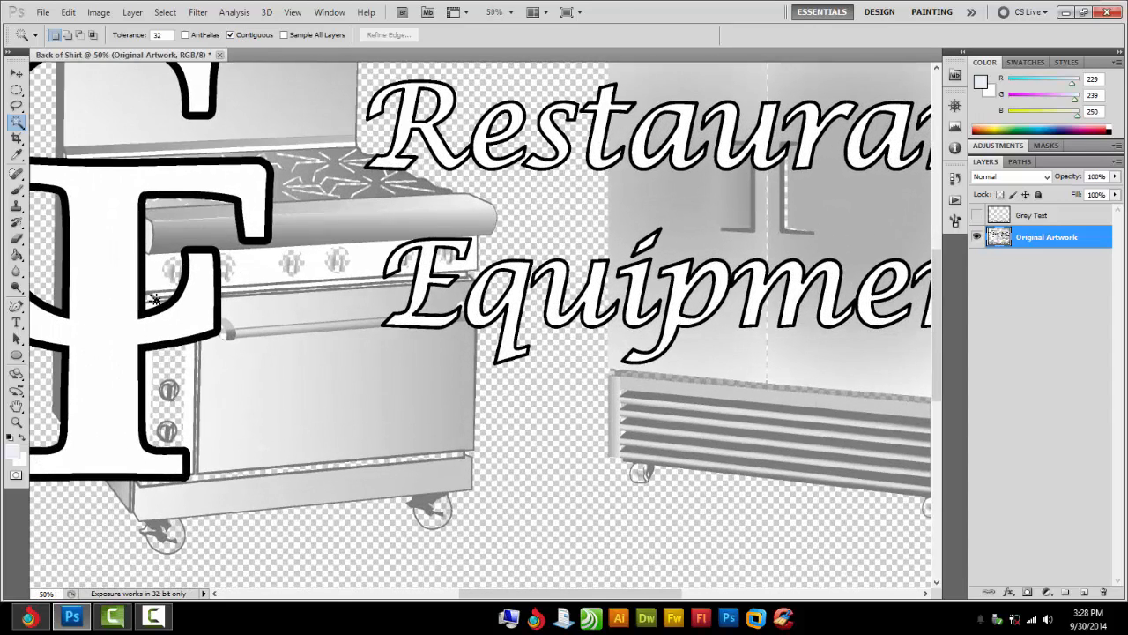
{"action": "key", "text": "ctrl+minus"}
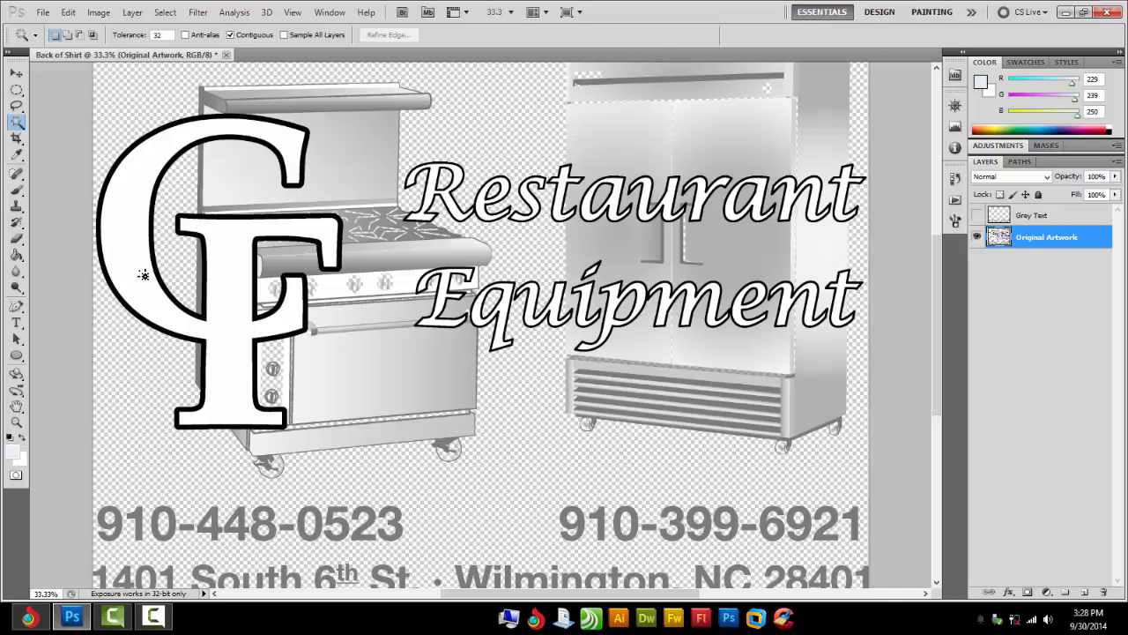
{"action": "left_click", "coordinate": [143, 275]}
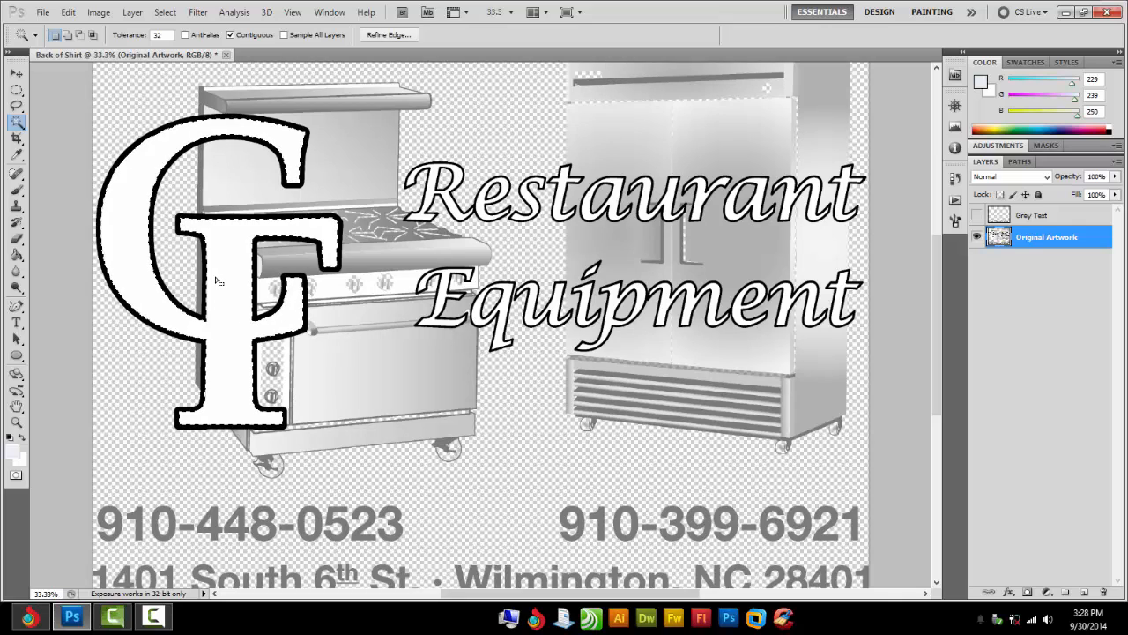
Step: Add the white fill of every letter in the word Restaurant to the selection
{"action": "key", "text": "shift"}
{"action": "left_click", "coordinate": [430, 193], "text": "shift"}
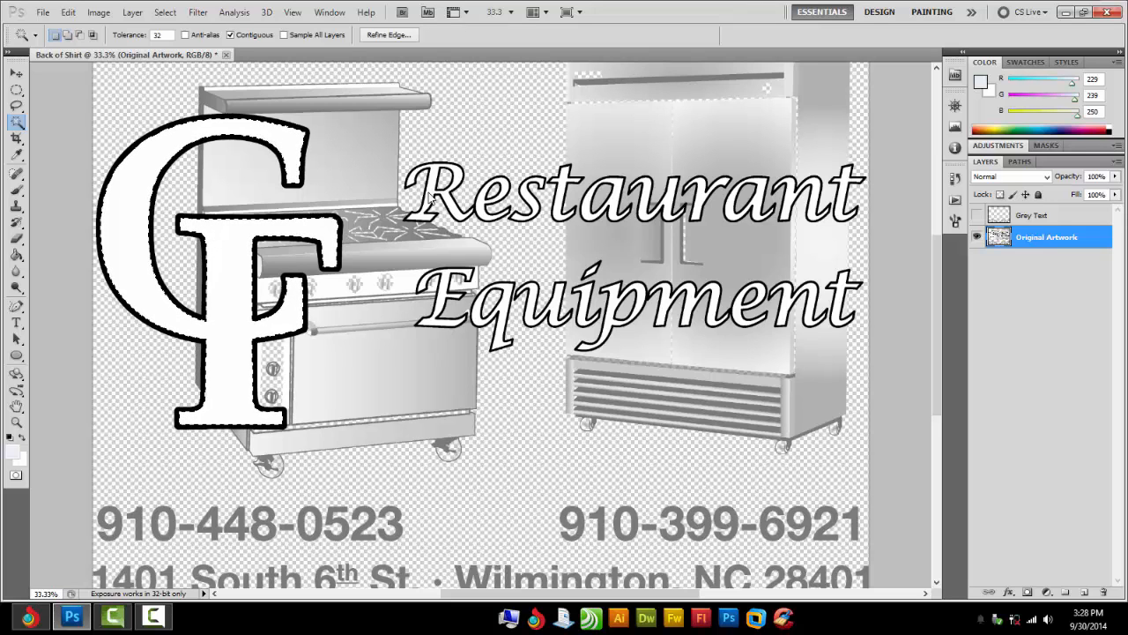
{"action": "left_click", "coordinate": [480, 207], "text": "shift"}
{"action": "left_click", "coordinate": [499, 203], "text": "shift"}
{"action": "left_click", "coordinate": [533, 199], "text": "shift"}
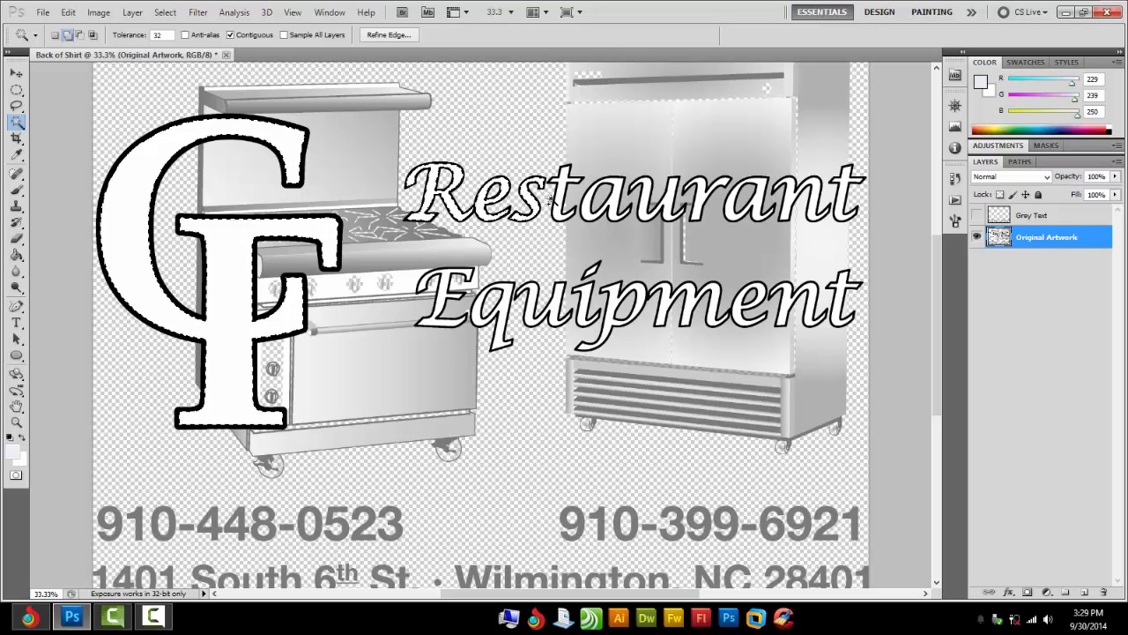
{"action": "left_click", "coordinate": [563, 202], "text": "shift"}
{"action": "left_click", "coordinate": [591, 206], "text": "shift"}
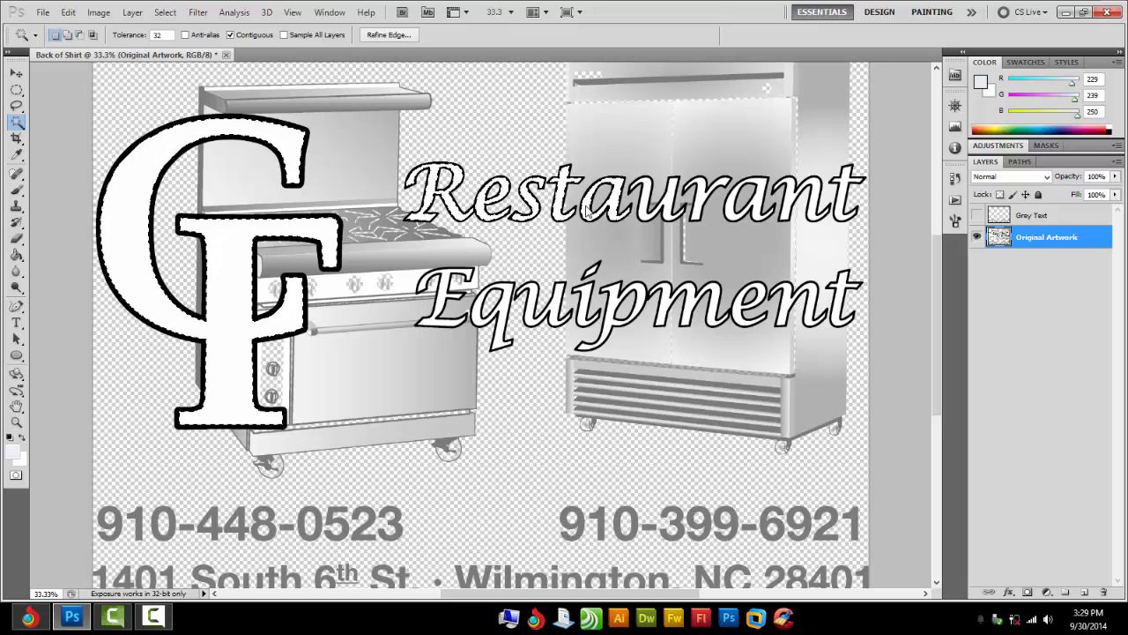
{"action": "left_click", "coordinate": [642, 208], "text": "shift"}
{"action": "left_click", "coordinate": [677, 206], "text": "shift"}
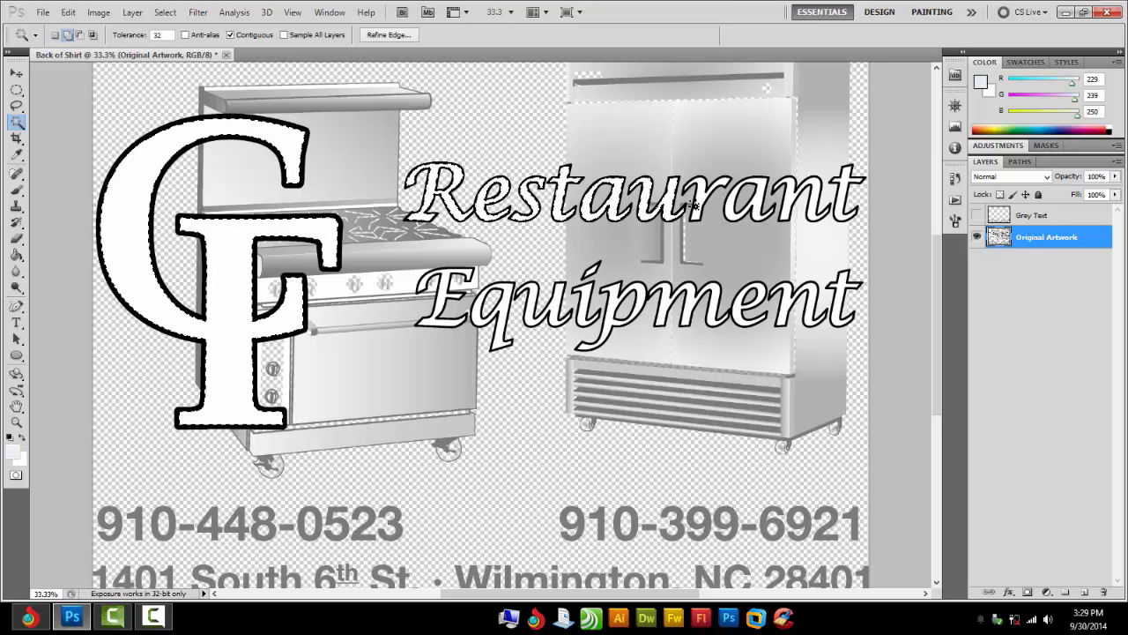
{"action": "left_click", "coordinate": [705, 204], "text": "shift"}
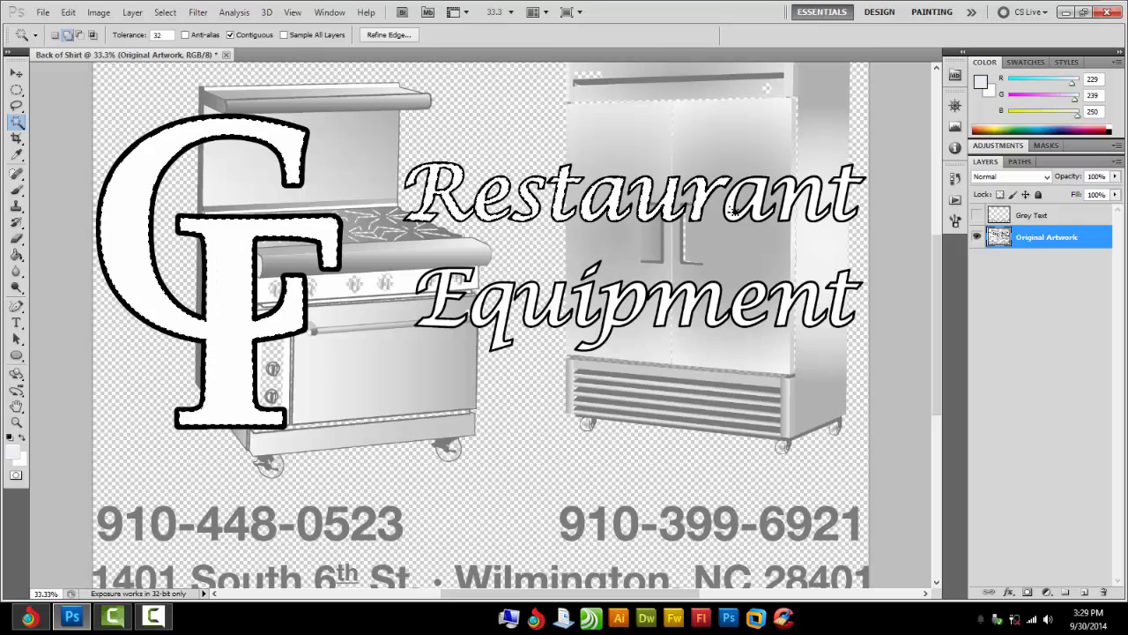
{"action": "left_click", "coordinate": [738, 210], "text": "shift"}
{"action": "left_click", "coordinate": [794, 203], "text": "shift"}
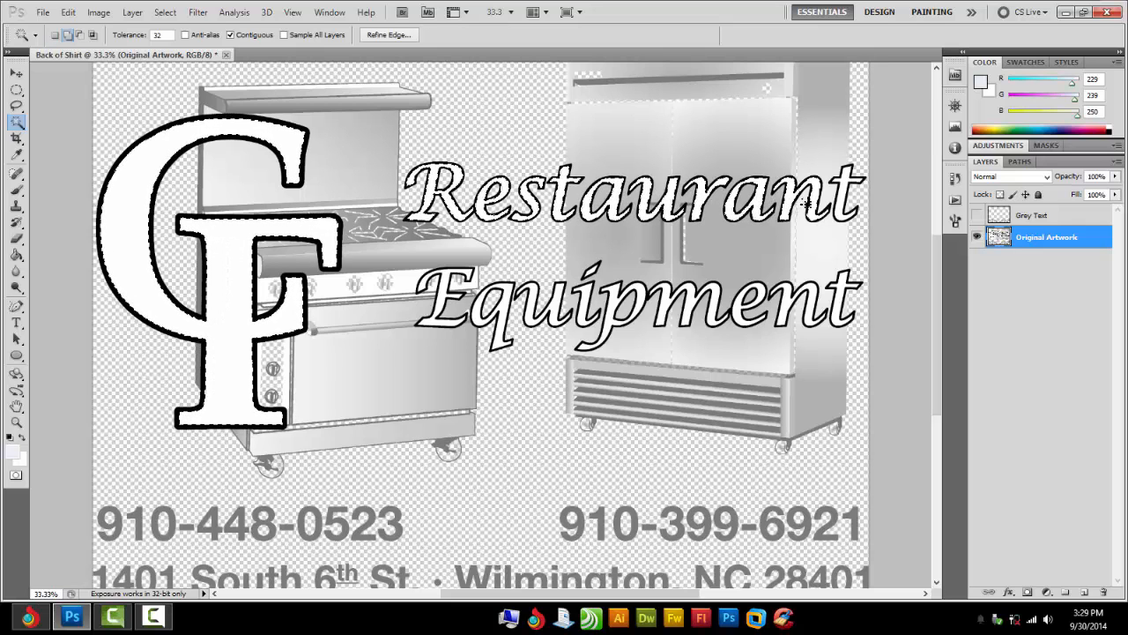
{"action": "left_click", "coordinate": [846, 202], "text": "shift"}
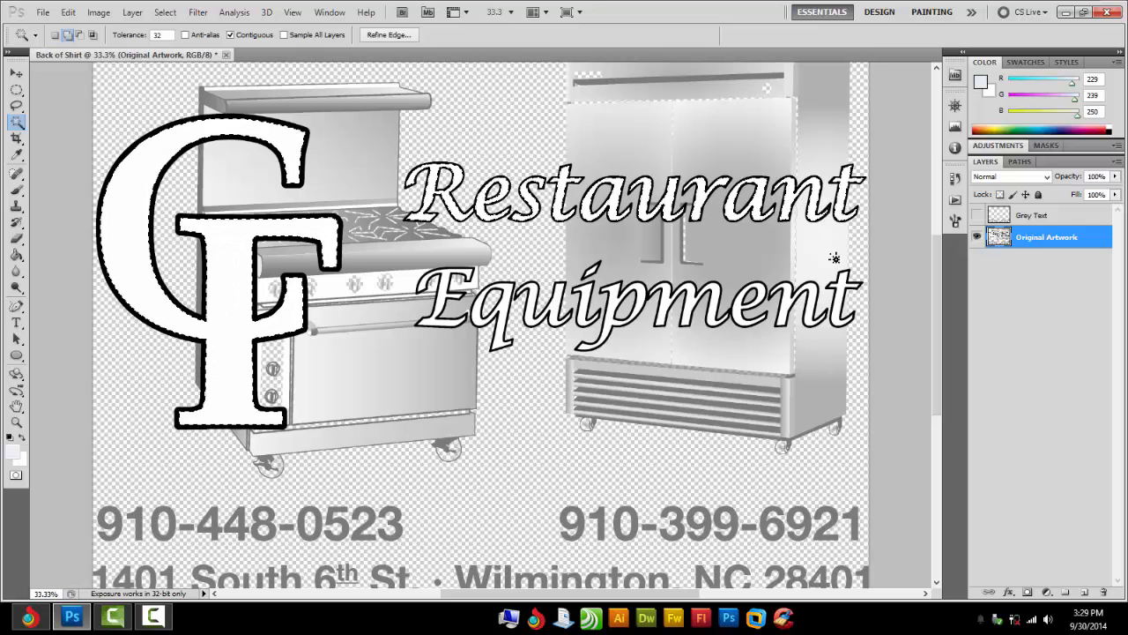
Step: Add the white fill of every letter in the word Equipment, including the dot of the i, to the selection
{"action": "left_click", "coordinate": [841, 305], "text": "shift"}
{"action": "left_click", "coordinate": [786, 304], "text": "shift"}
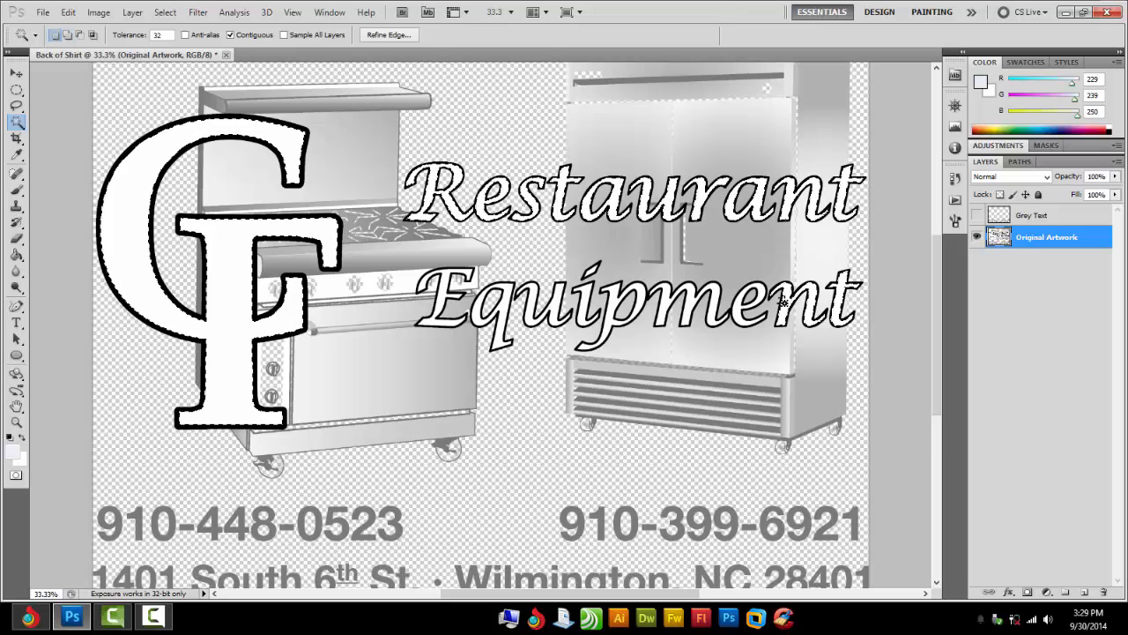
{"action": "left_click", "coordinate": [740, 308], "text": "shift"}
{"action": "left_click", "coordinate": [714, 306], "text": "shift"}
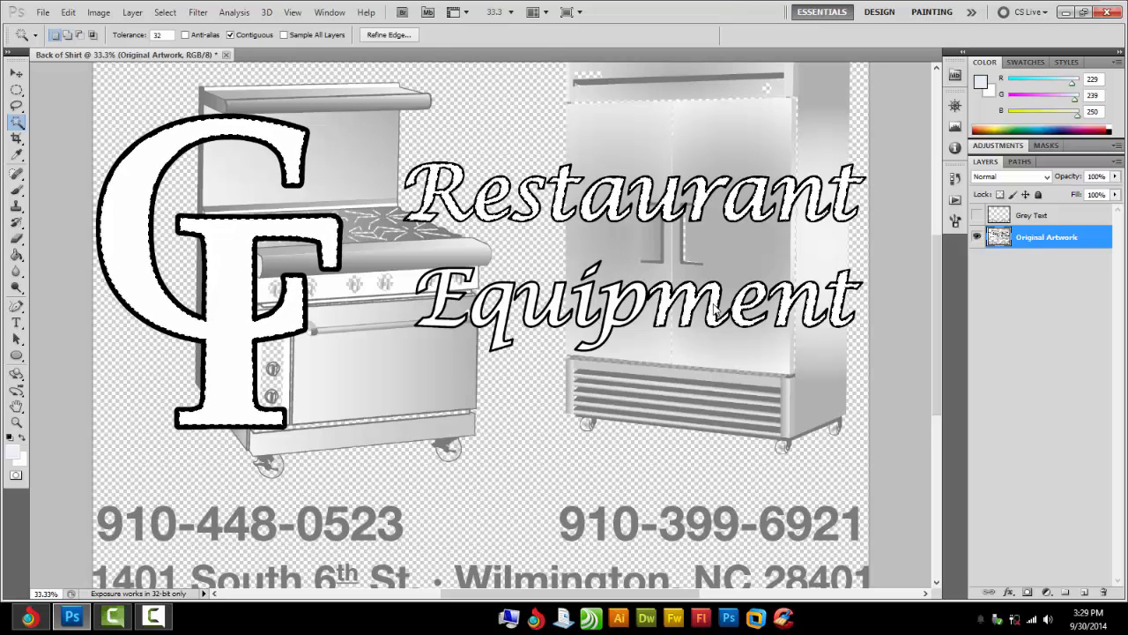
{"action": "left_click", "coordinate": [642, 306], "text": "shift"}
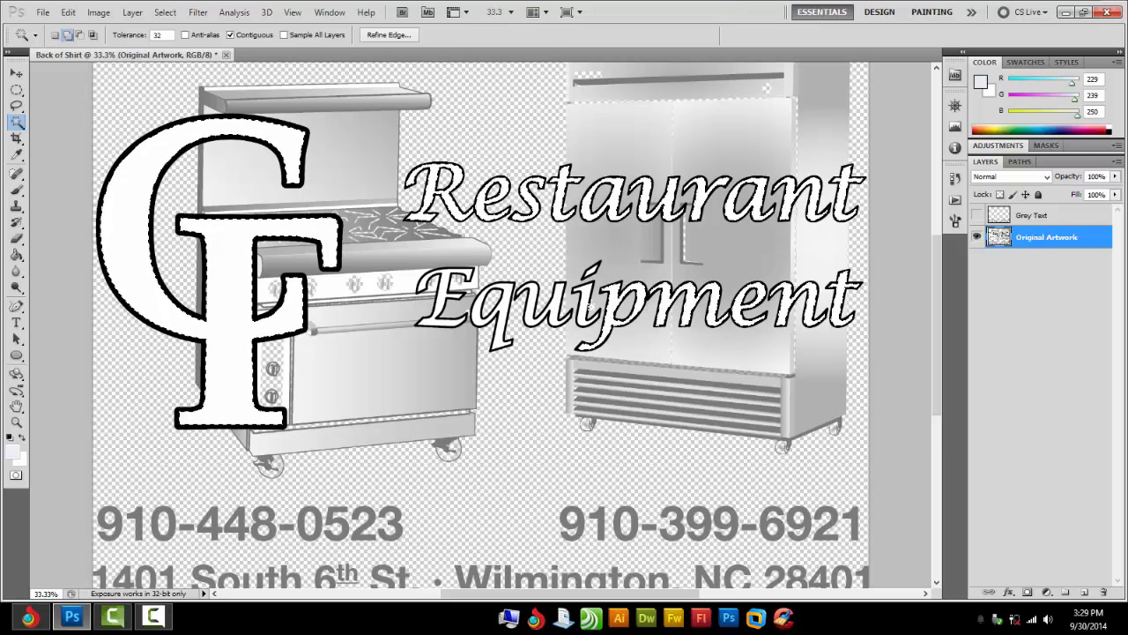
{"action": "left_click", "coordinate": [586, 304], "text": "shift"}
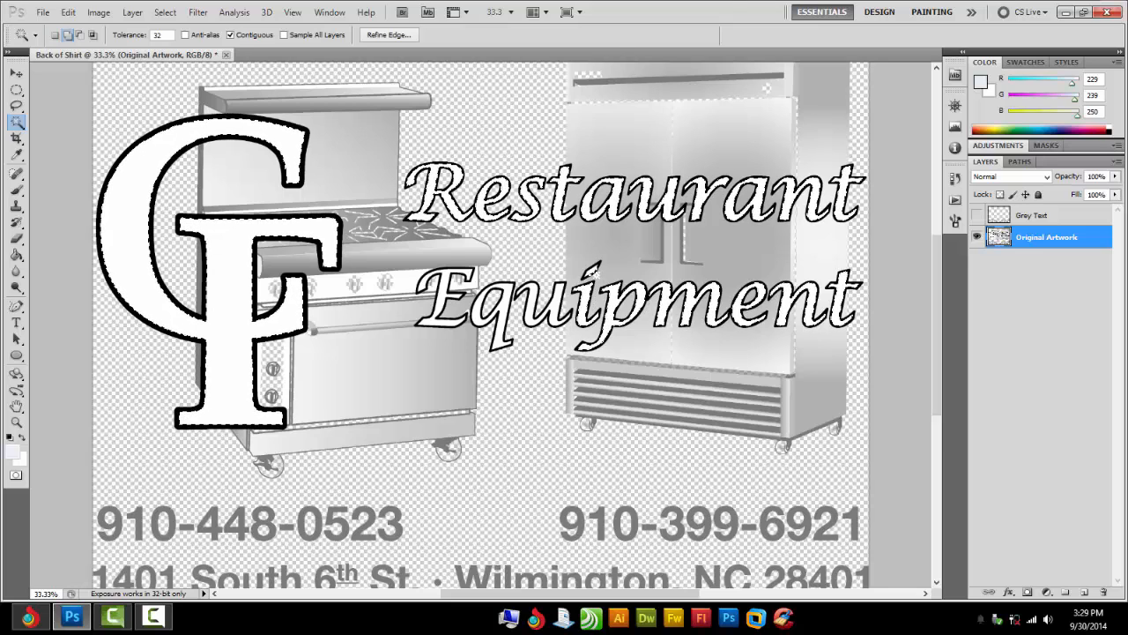
{"action": "left_click", "coordinate": [593, 273], "text": "shift"}
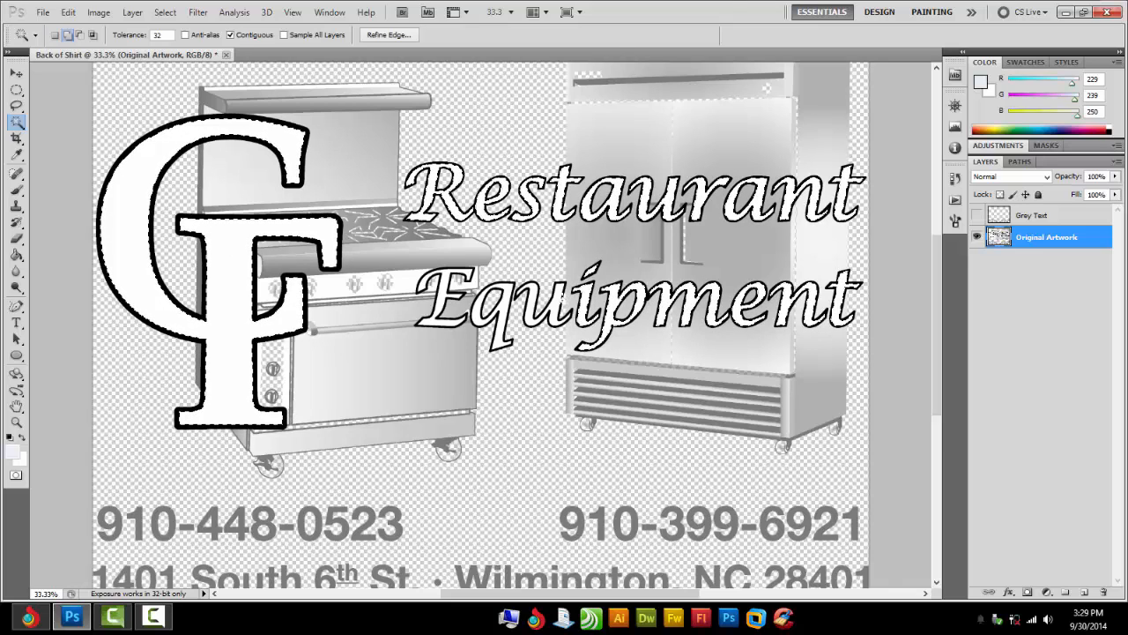
{"action": "left_click", "coordinate": [562, 299], "text": "shift"}
{"action": "left_click", "coordinate": [508, 306], "text": "shift"}
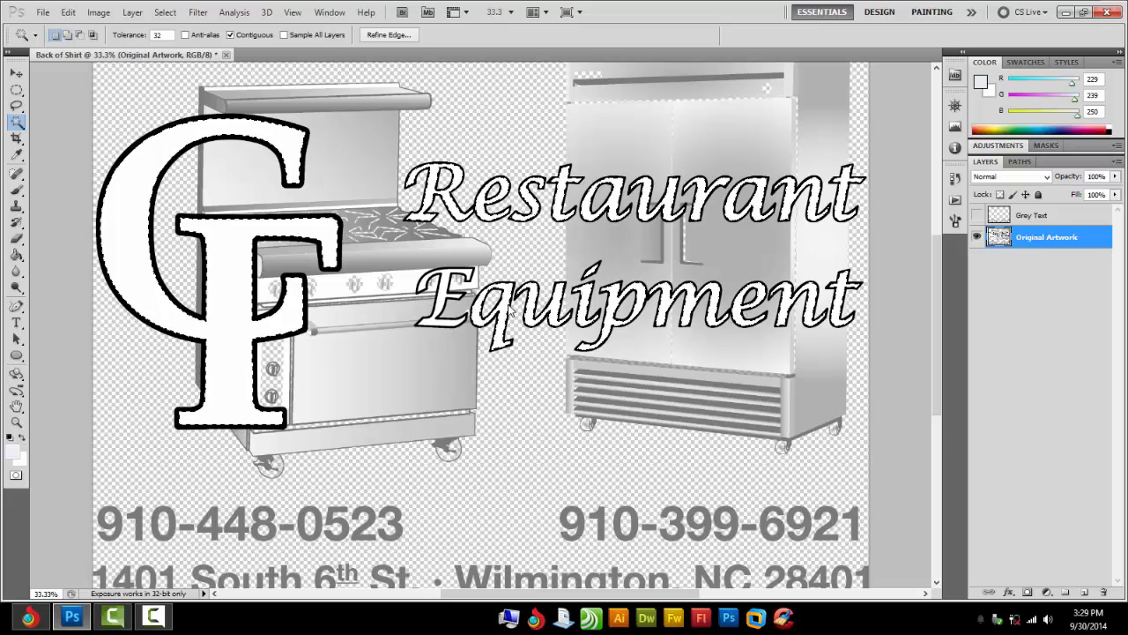
{"action": "left_click", "coordinate": [442, 300], "text": "shift"}
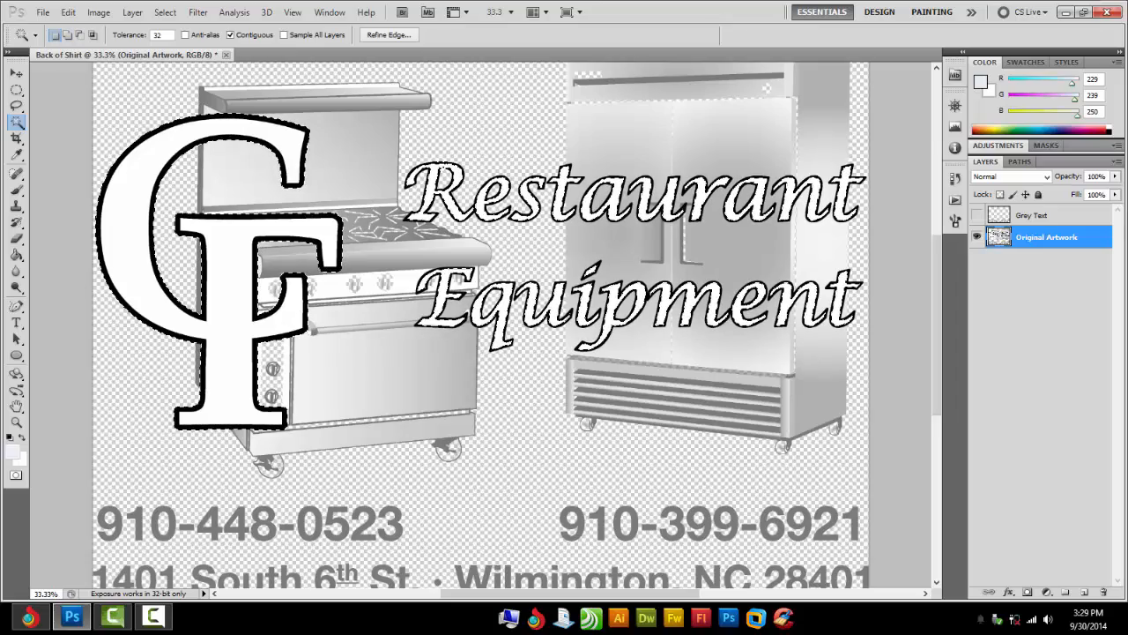
Step: Extend the selection to the black outlines around the CF logo and the Restaurant Equipment lettering
{"action": "key", "text": "ctrl+plus"}
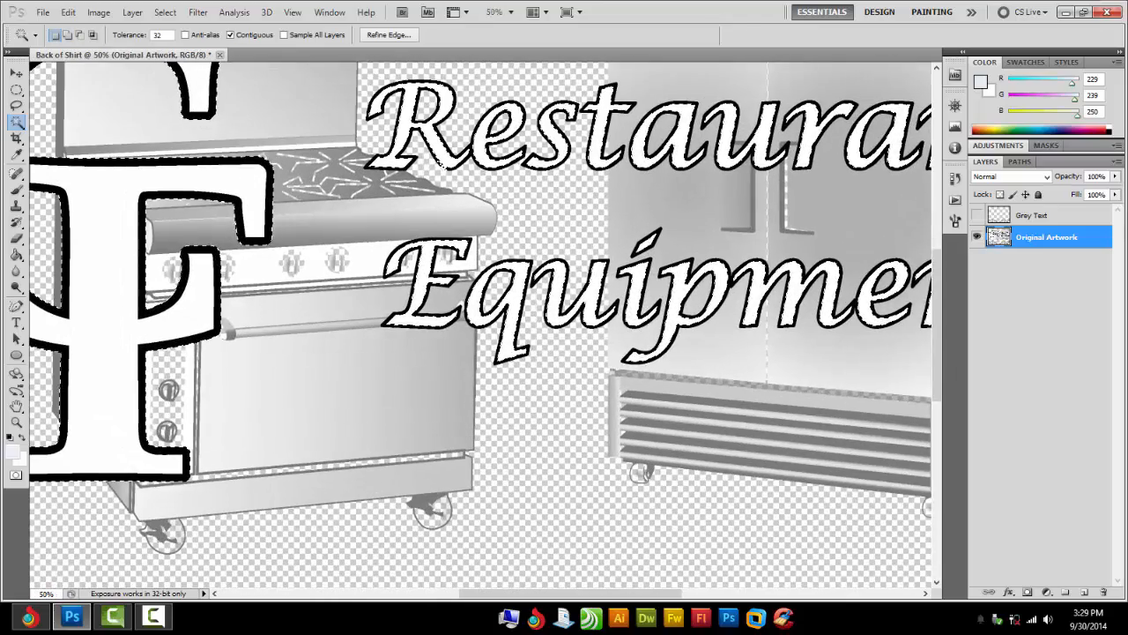
{"action": "key", "text": "ctrl+plus"}
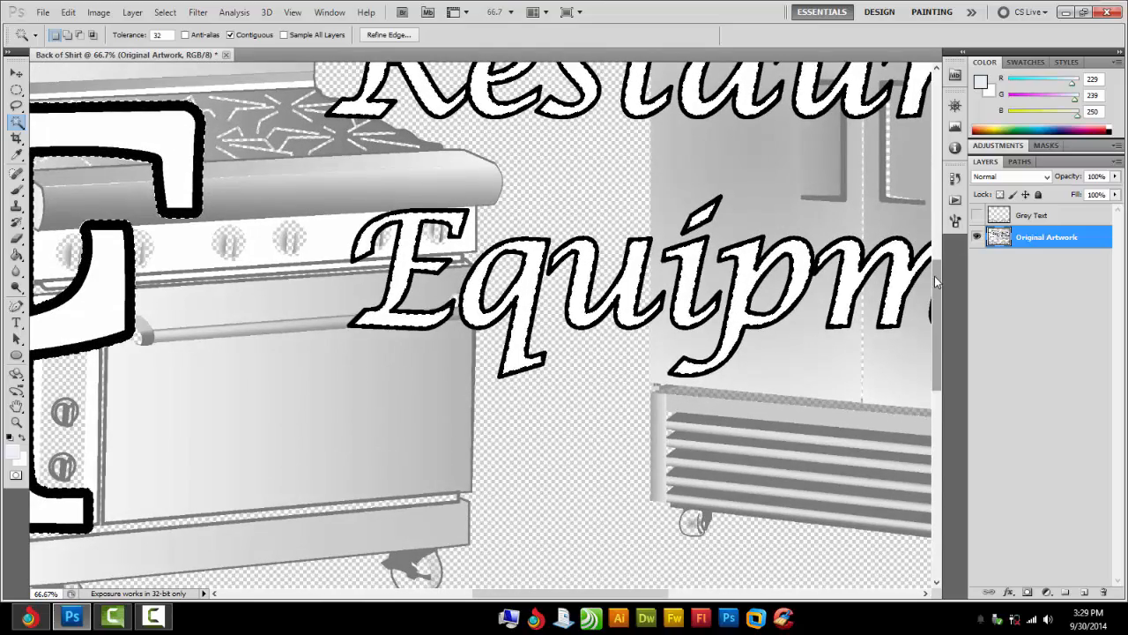
{"action": "left_click_drag", "start_coordinate": [934, 273], "coordinate": [929, 209]}
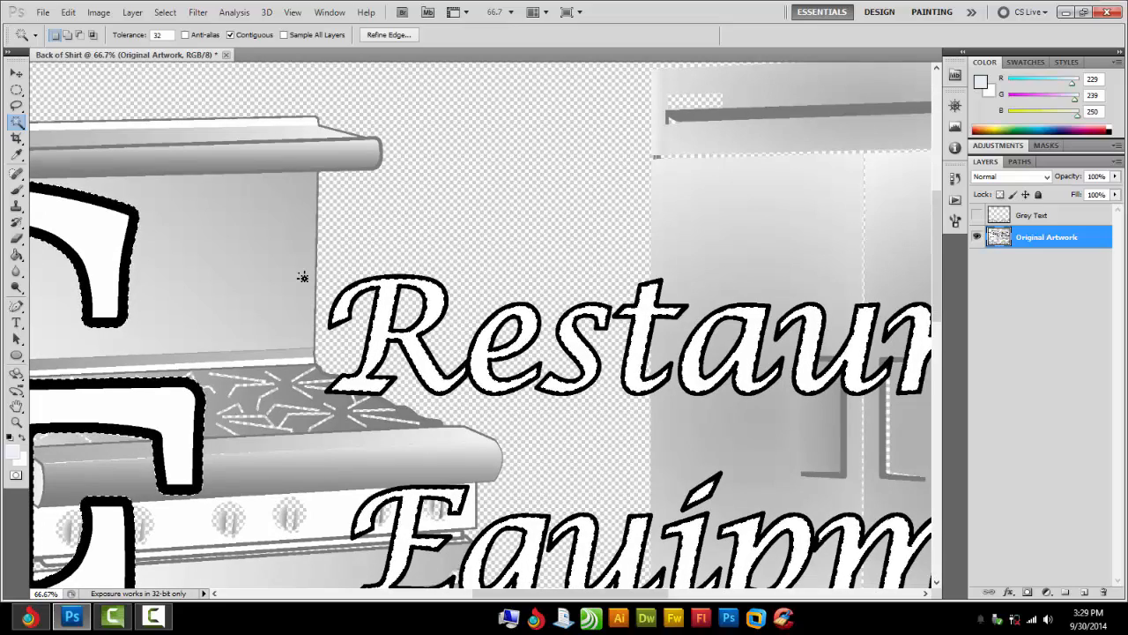
{"action": "key", "text": "shift"}
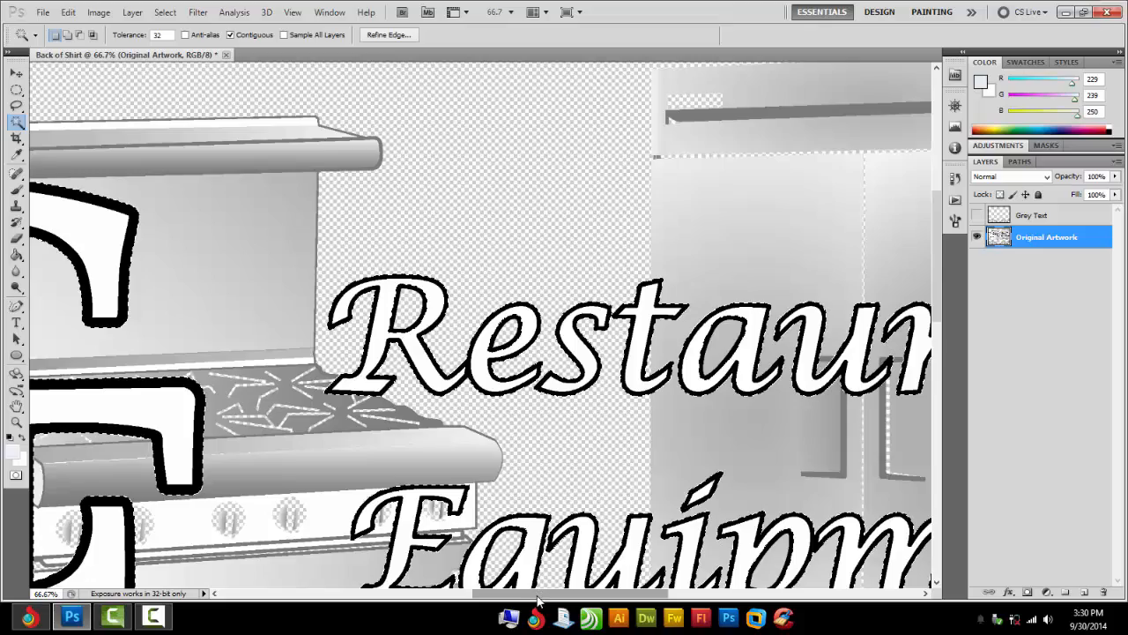
{"action": "left_click_drag", "start_coordinate": [538, 599], "coordinate": [615, 617]}
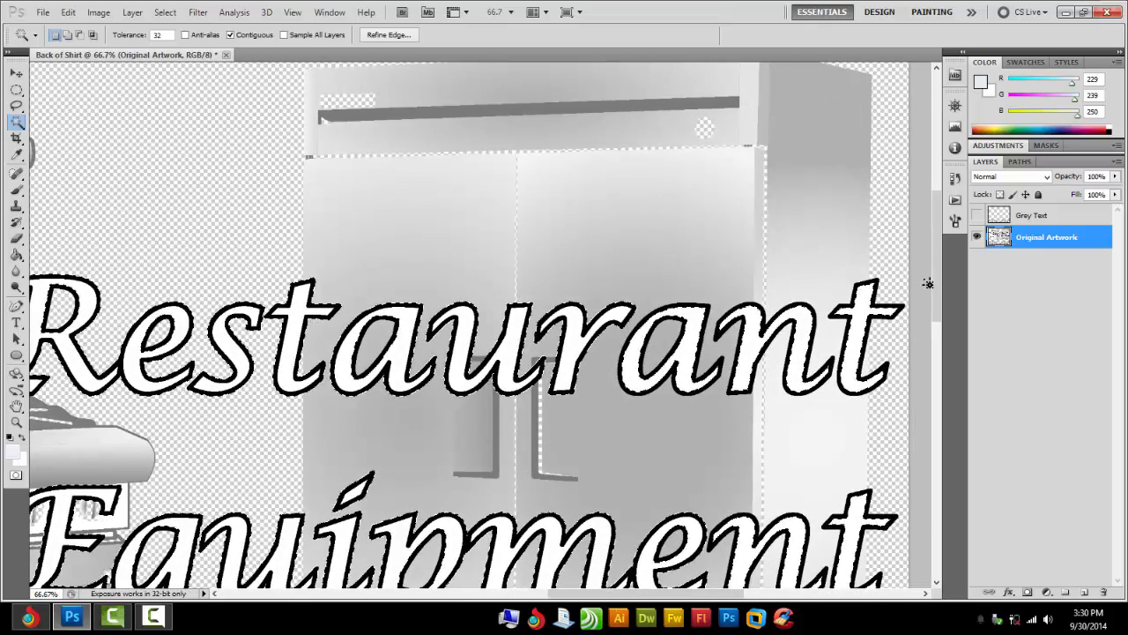
{"action": "left_click_drag", "start_coordinate": [938, 284], "coordinate": [937, 309]}
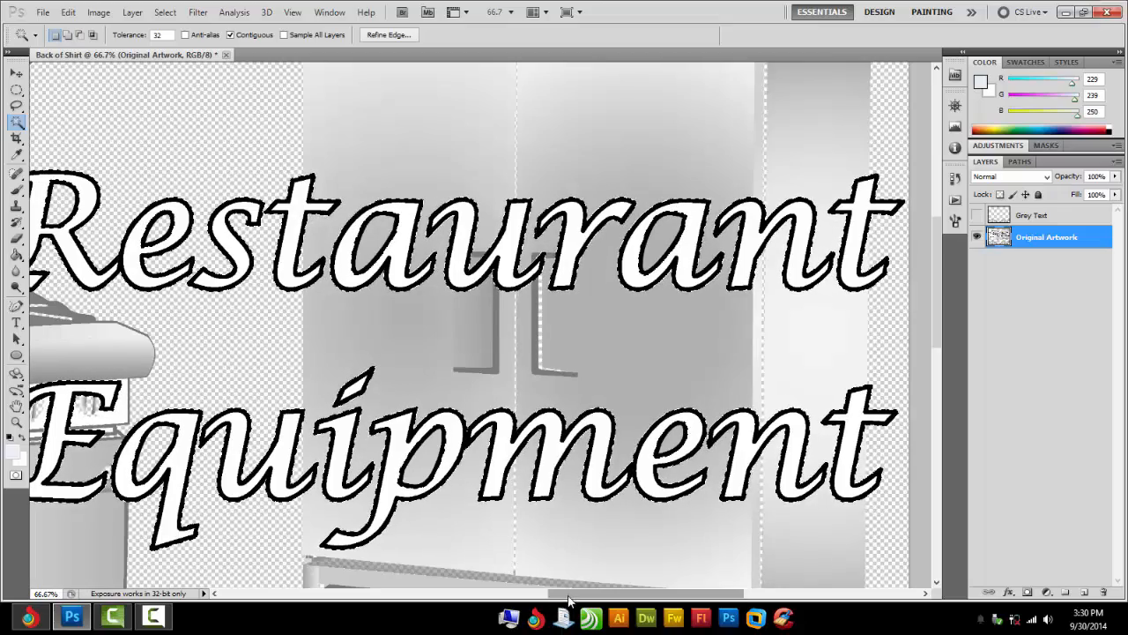
{"action": "left_click_drag", "start_coordinate": [565, 597], "coordinate": [462, 616]}
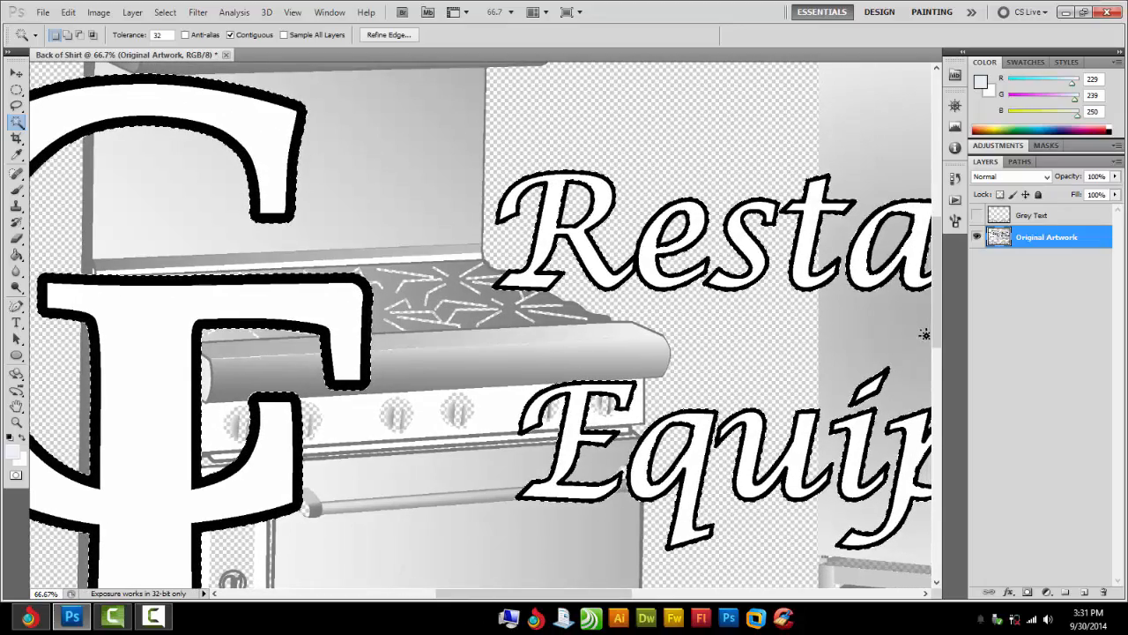
{"action": "left_click_drag", "start_coordinate": [934, 324], "coordinate": [939, 342]}
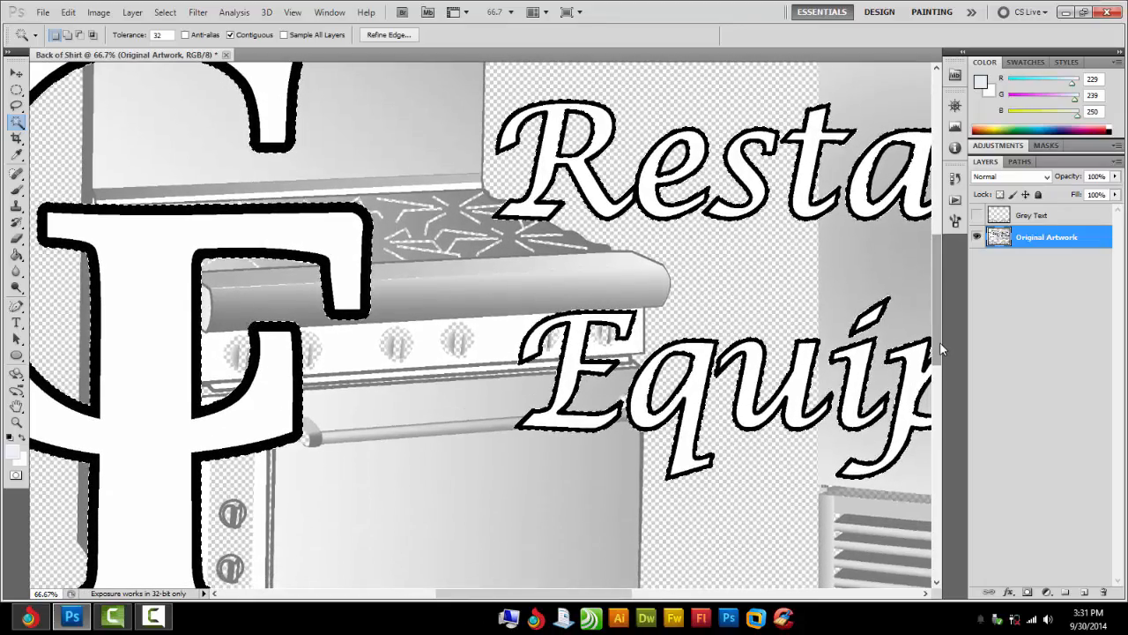
Step: Cut the selected CF logo and Restaurant Equipment lettering from the Original Artwork onto a new layer
{"action": "key", "text": "ctrl+minus"}
{"action": "key", "text": "ctrl+minus"}
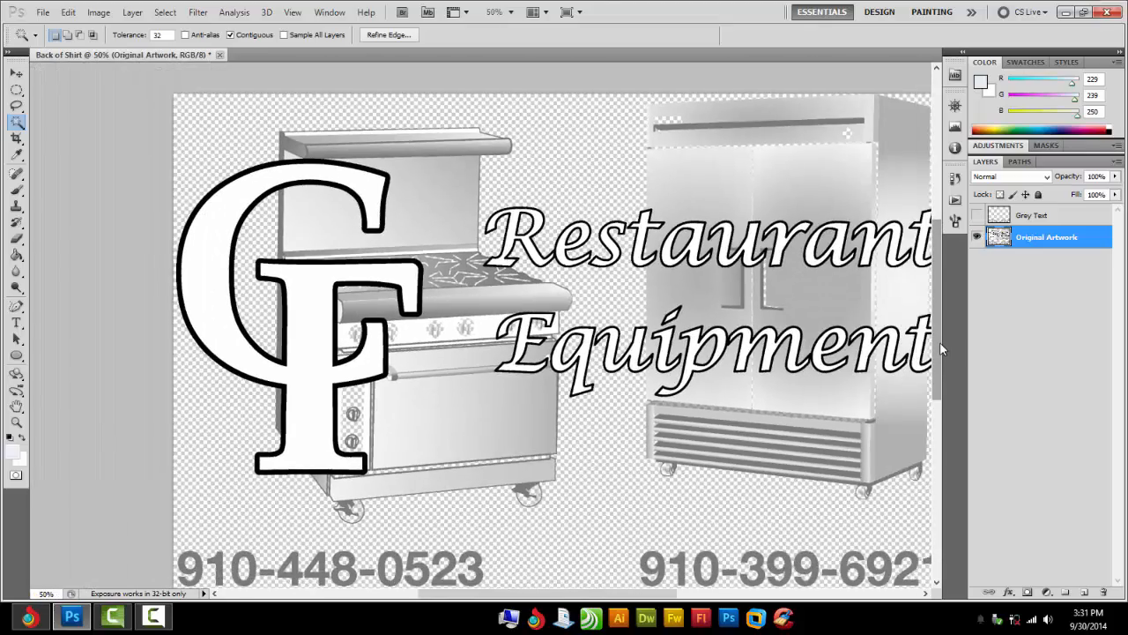
{"action": "key", "text": "ctrl+minus"}
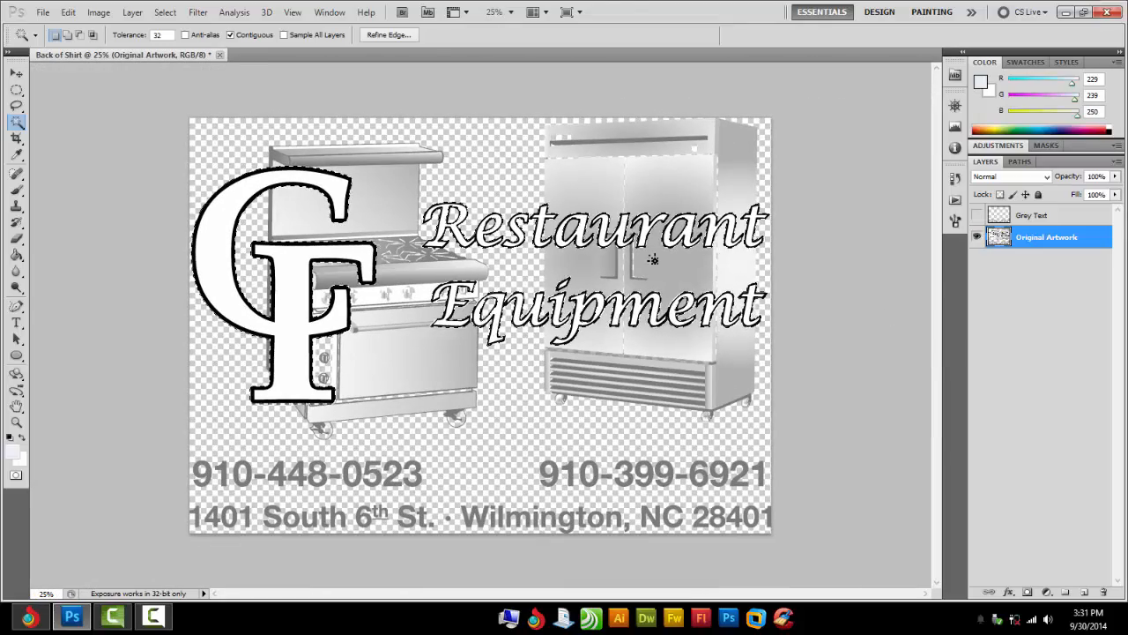
{"action": "right_click", "coordinate": [293, 291]}
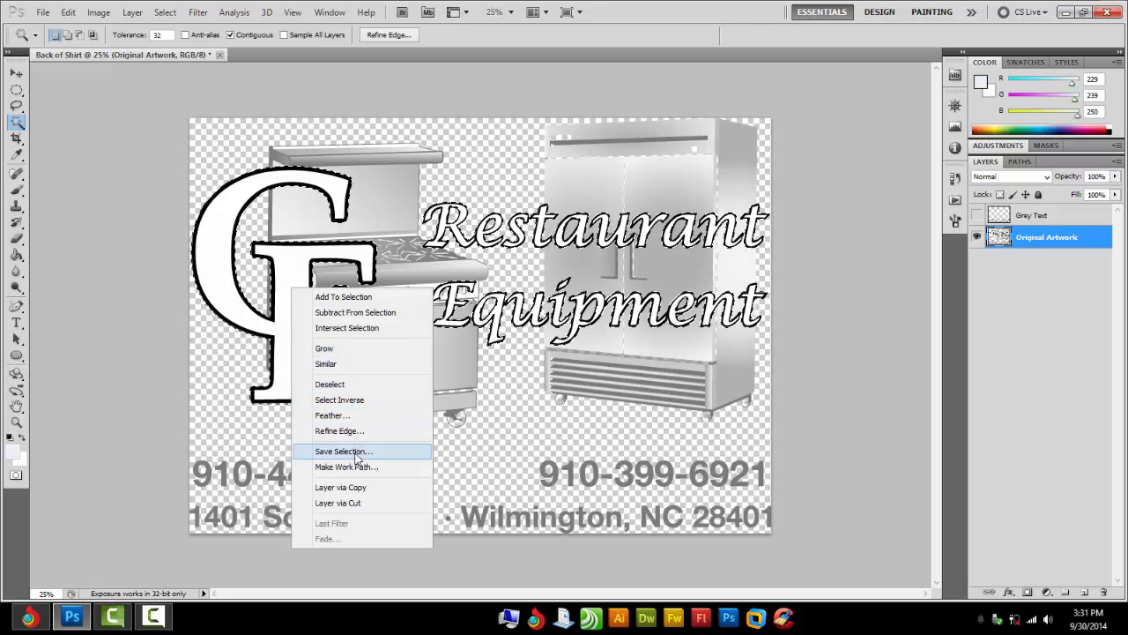
{"action": "left_click", "coordinate": [353, 502]}
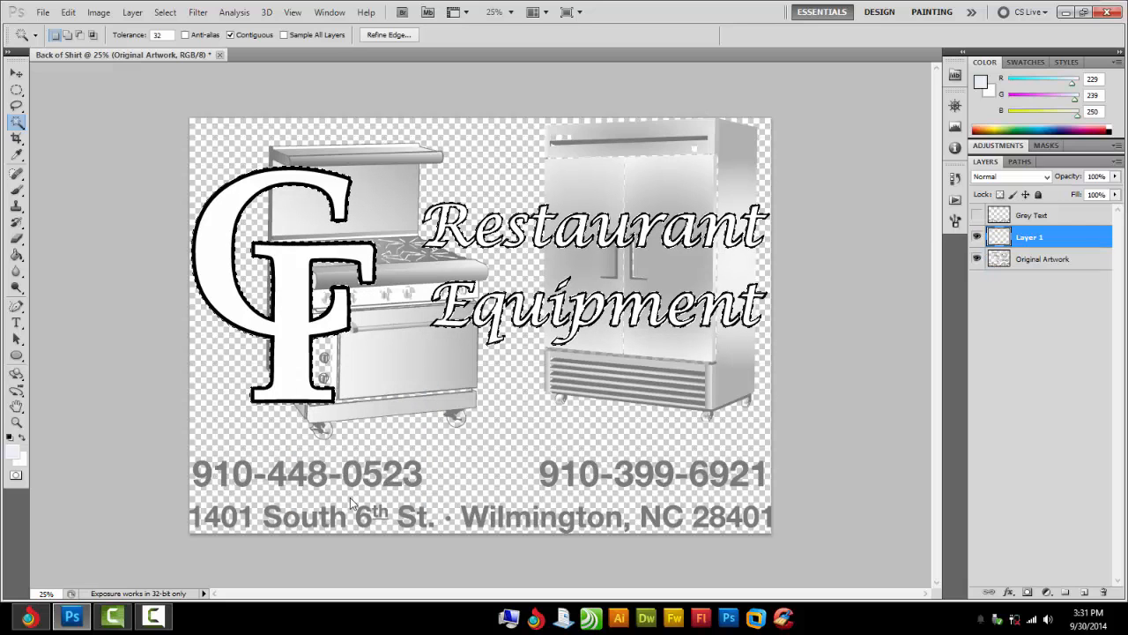
Step: Toggle the visibility of the cut logo layer and Original Artwork to compare them, leaving only the logo and lettering layer shown
{"action": "left_click", "coordinate": [975, 259]}
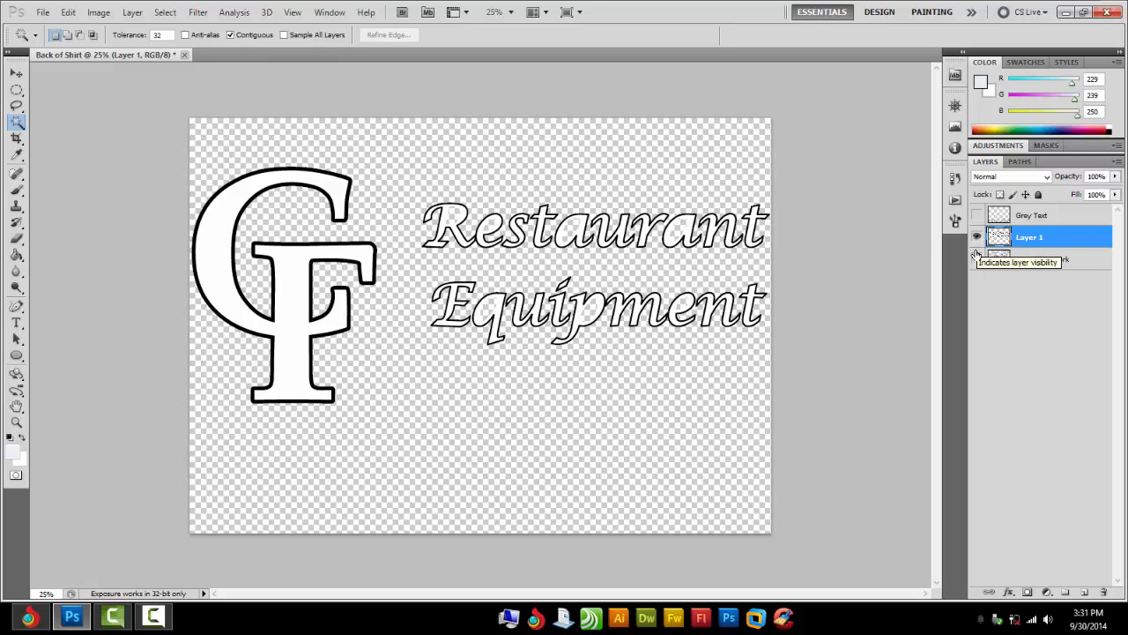
{"action": "left_click", "coordinate": [976, 258]}
{"action": "left_click", "coordinate": [977, 237]}
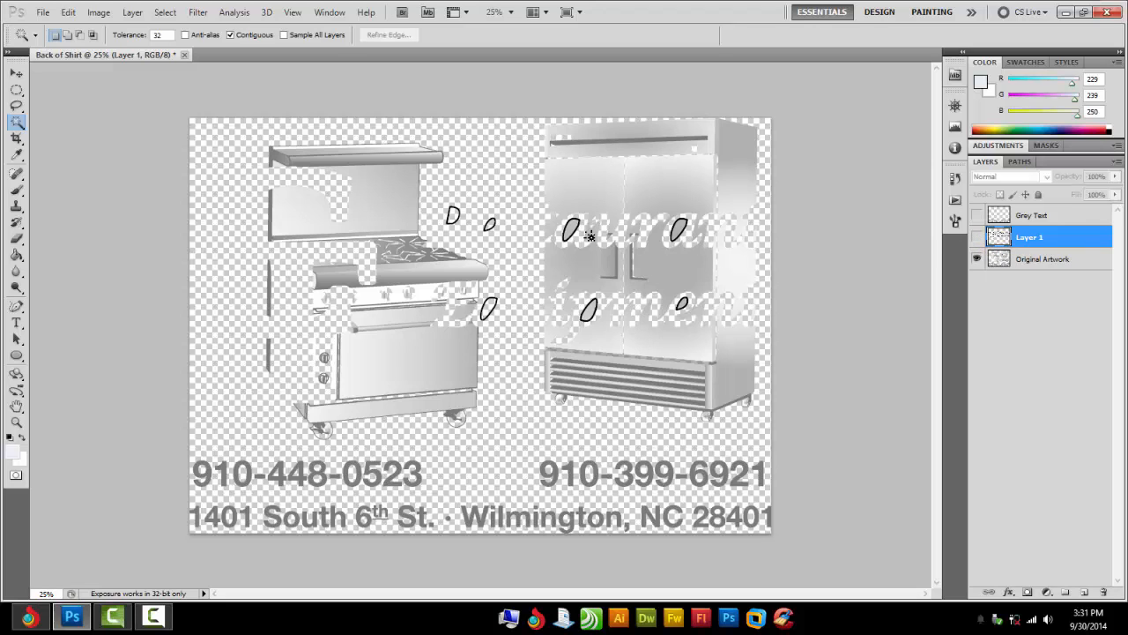
{"action": "left_click", "coordinate": [977, 237]}
{"action": "left_click", "coordinate": [978, 259]}
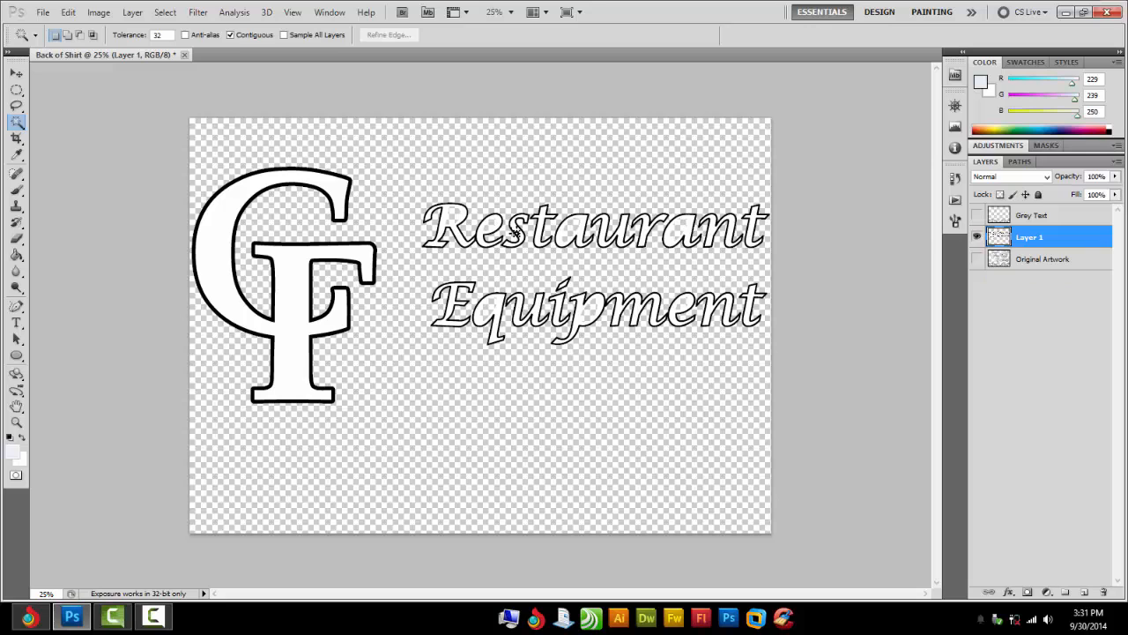
Step: Check the Original Artwork with the cut logo layer hidden, and undo the cut to restore the selection
{"action": "left_click", "coordinate": [977, 259]}
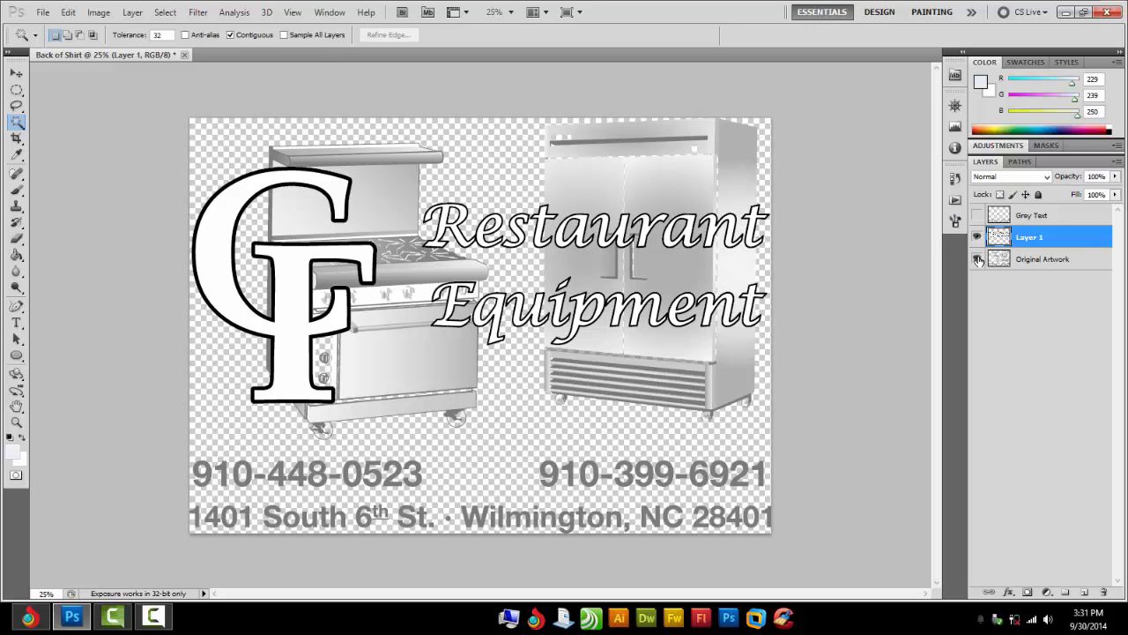
{"action": "left_click", "coordinate": [977, 238]}
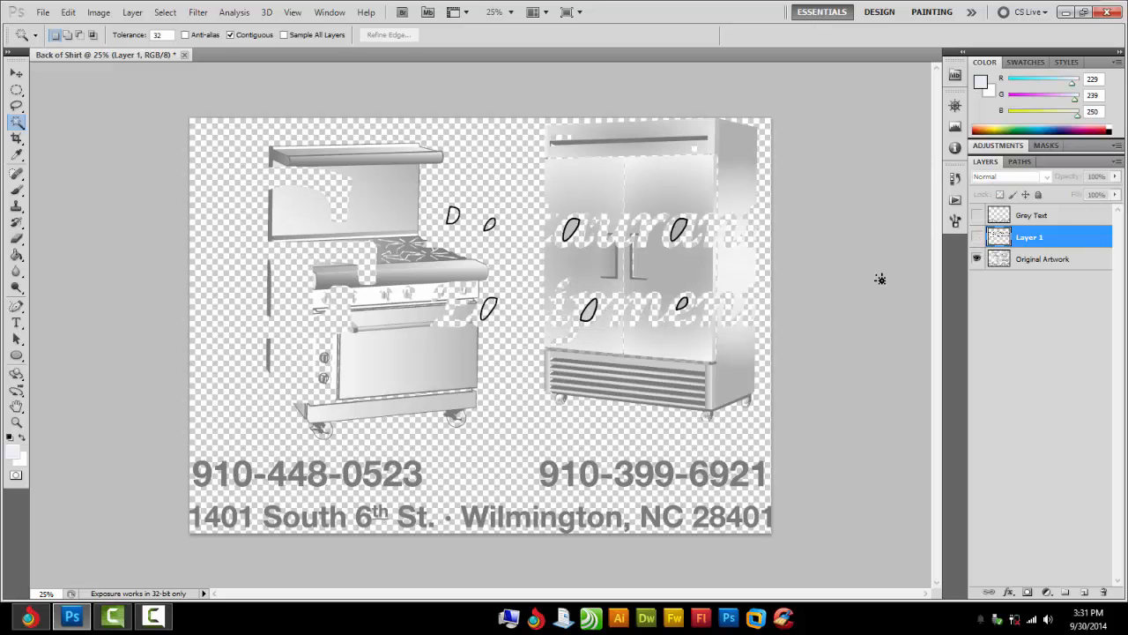
{"action": "key", "text": "ctrl+e"}
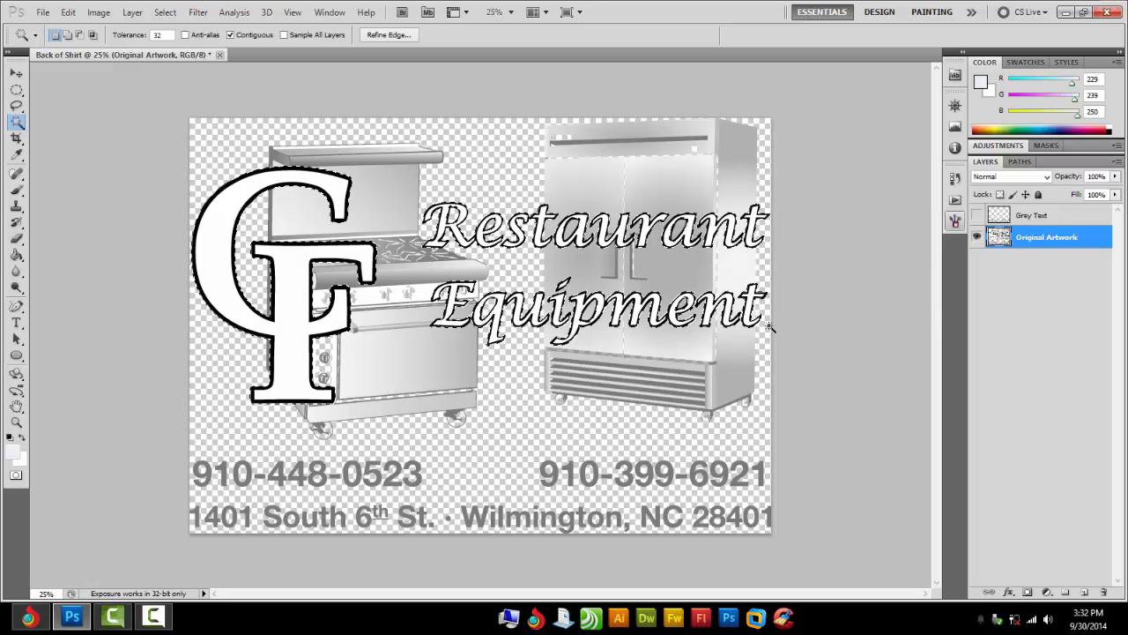
Step: Add the inner counter outlines of the letters in Restaurant and Equipment to the selection on Original Artwork
{"action": "key", "text": "ctrl+plus"}
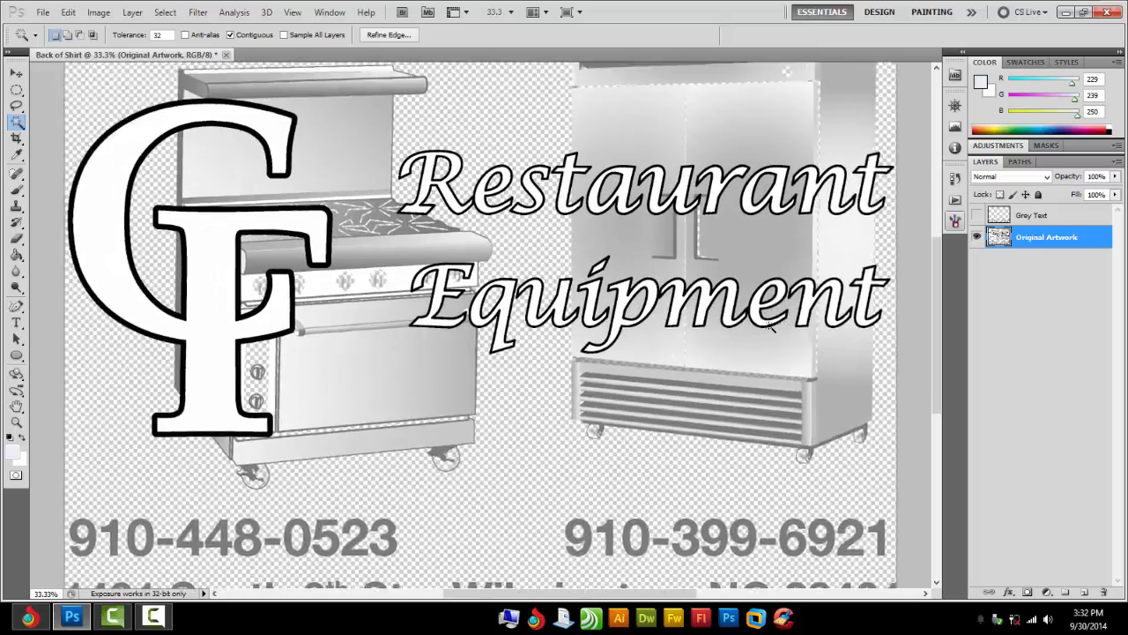
{"action": "key", "text": "ctrl+plus"}
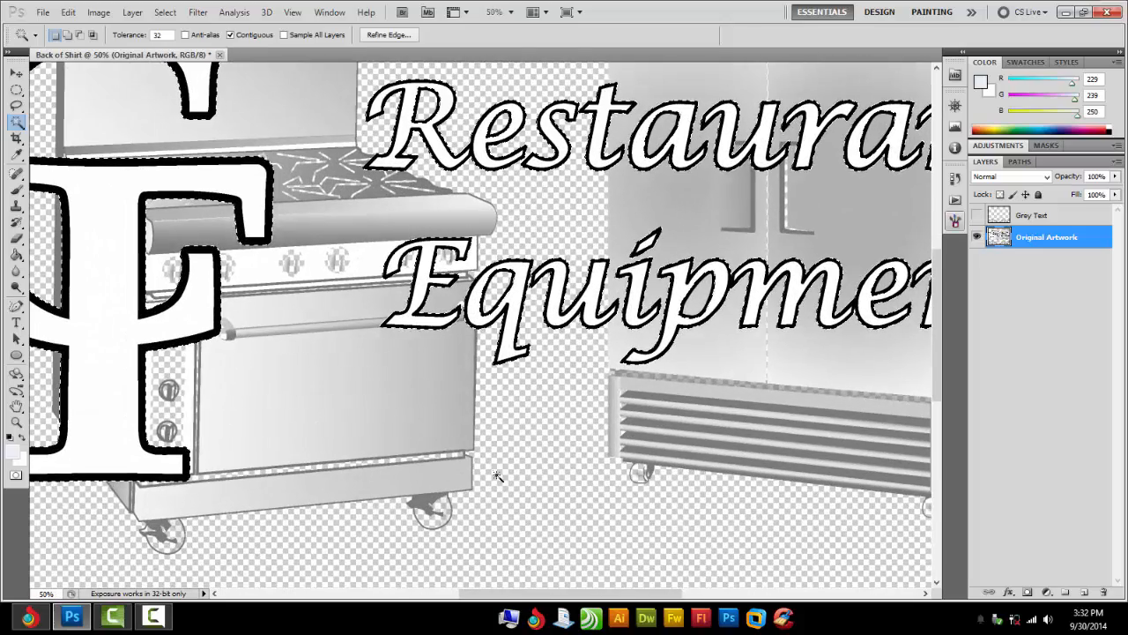
{"action": "left_click_drag", "start_coordinate": [499, 597], "coordinate": [542, 597]}
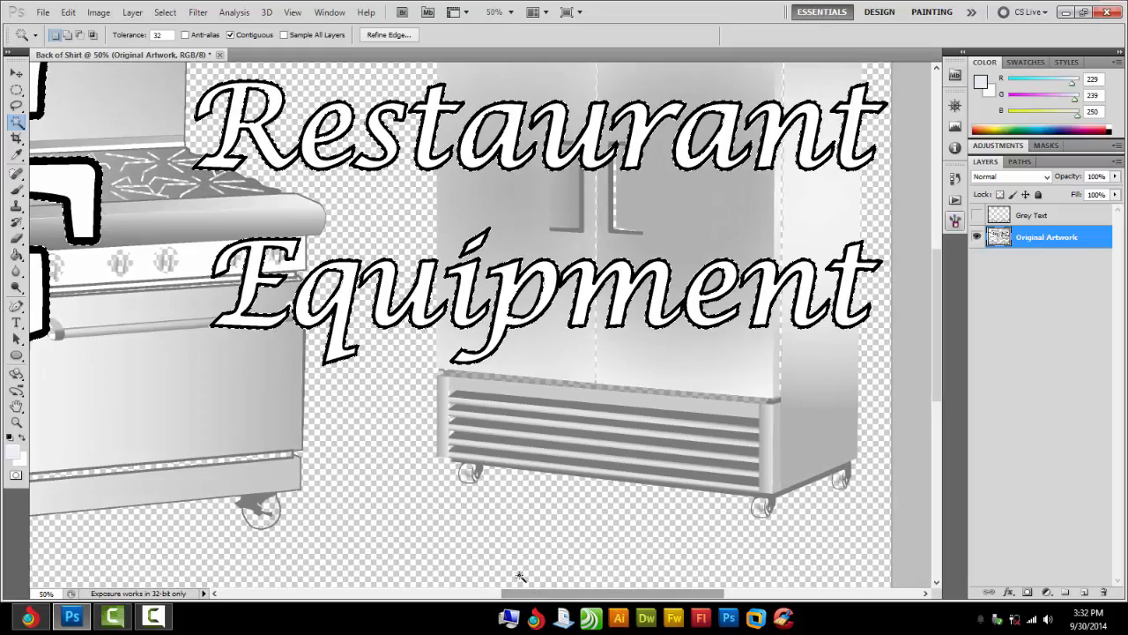
{"action": "left_click", "coordinate": [164, 34]}
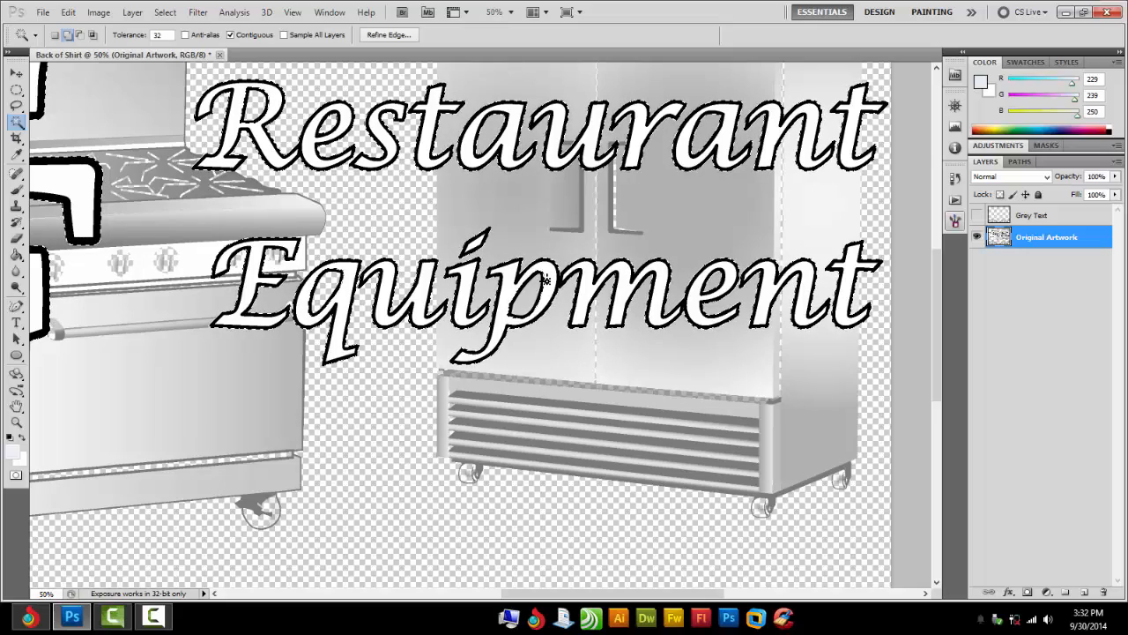
Step: Try to place the selected logo and lettering on a new layer and check it with Original Artwork hidden
{"action": "right_click", "coordinate": [340, 291]}
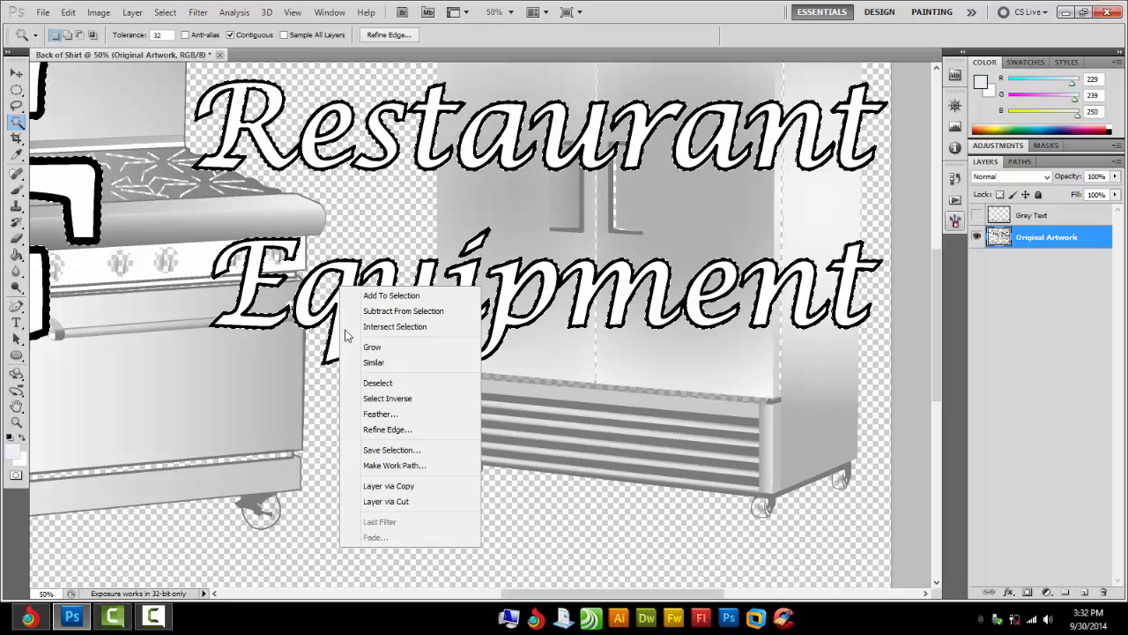
{"action": "left_click", "coordinate": [388, 486]}
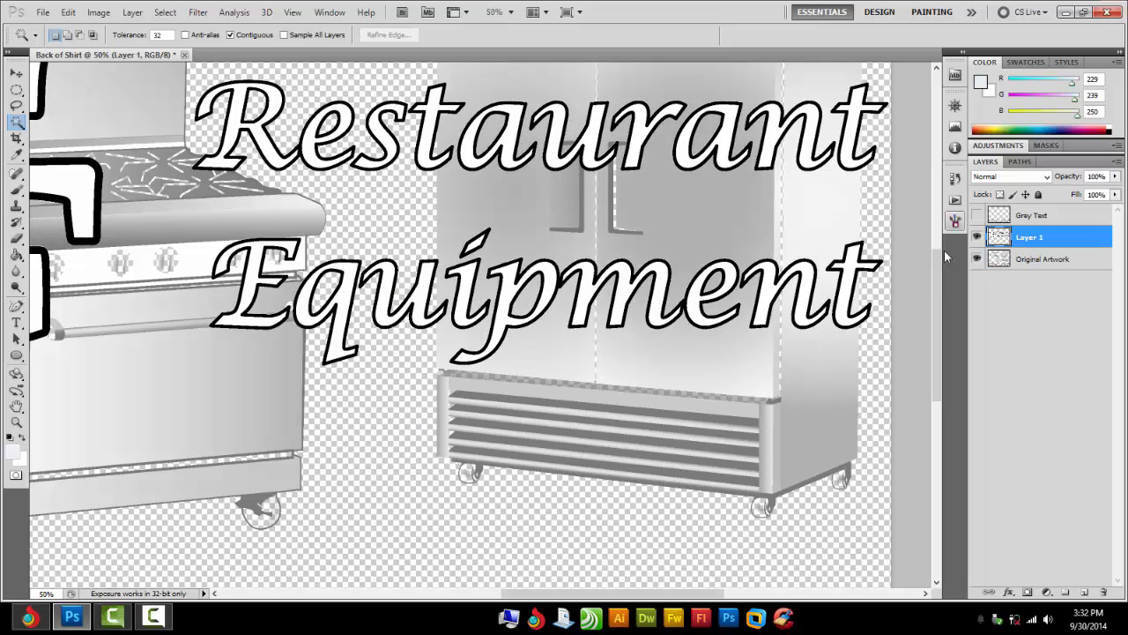
{"action": "left_click", "coordinate": [976, 259]}
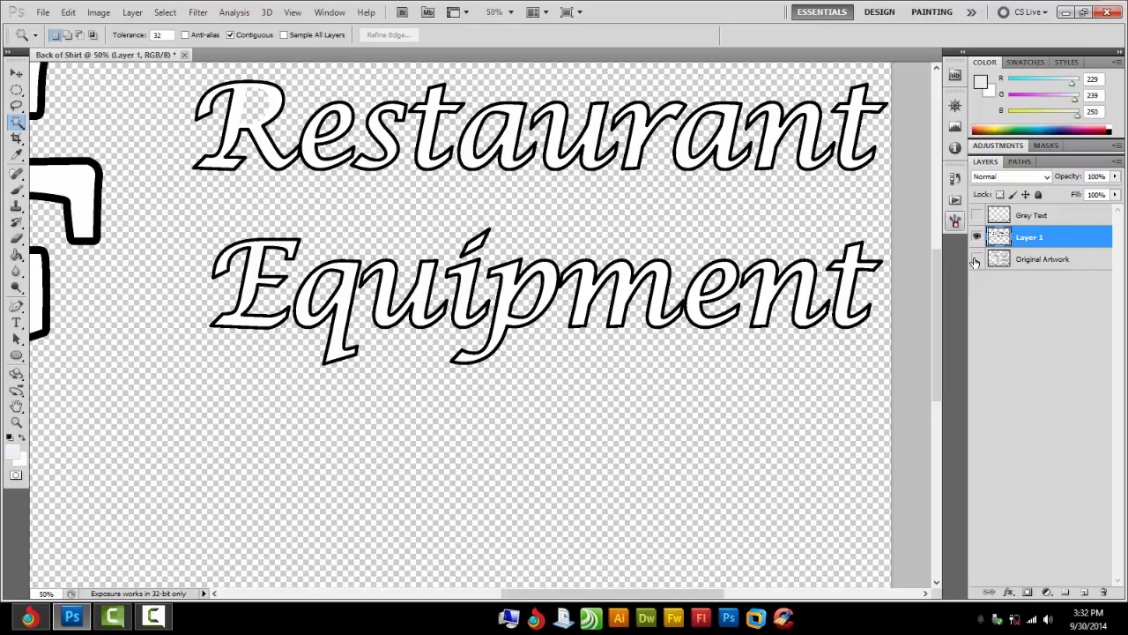
{"action": "left_click", "coordinate": [975, 259]}
{"action": "key", "text": "ctrl+e"}
Step: Cut the selected CF logo and complete lettering from Original Artwork onto a new layer, and hide Original Artwork
{"action": "left_click", "coordinate": [736, 213]}
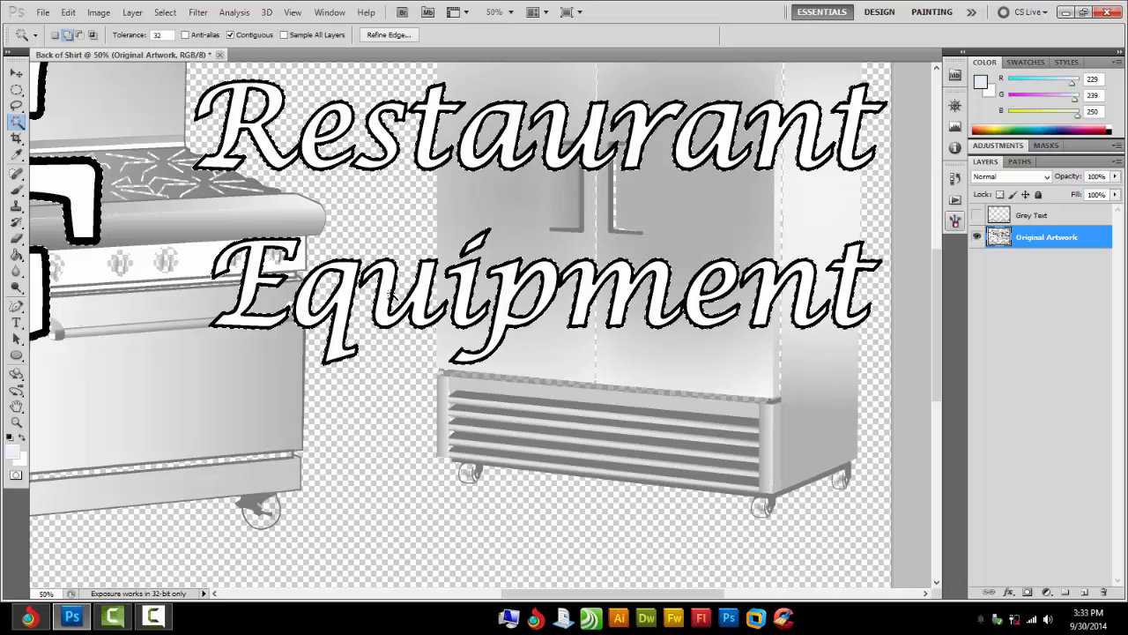
{"action": "right_click", "coordinate": [344, 285]}
{"action": "key", "text": "Escape"}
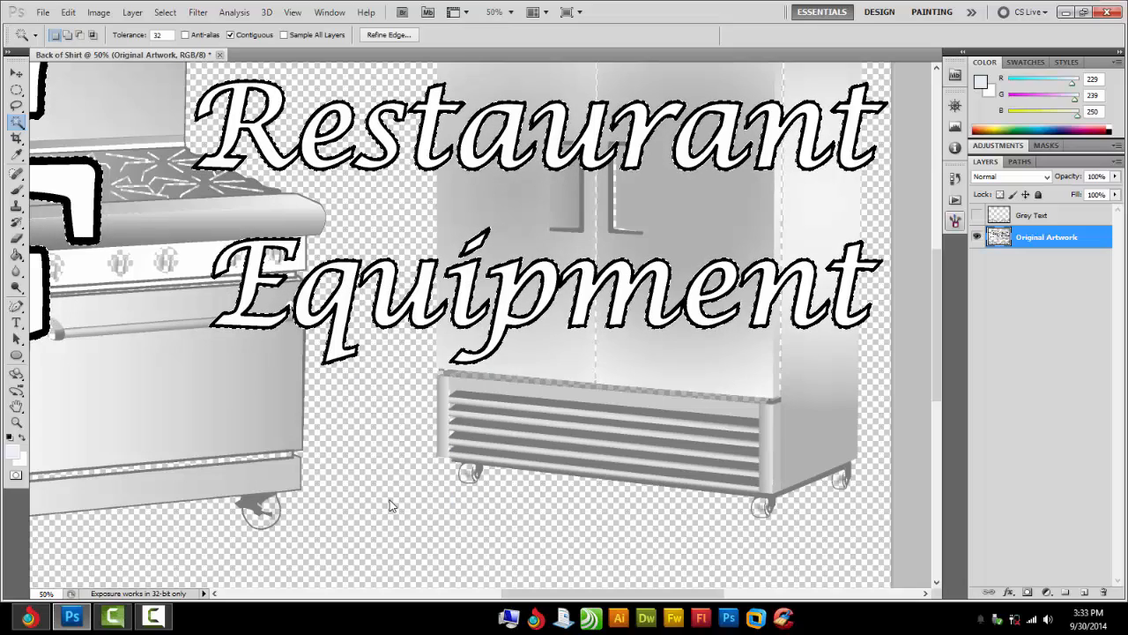
{"action": "key", "text": "ctrl+j"}
{"action": "left_click", "coordinate": [975, 259]}
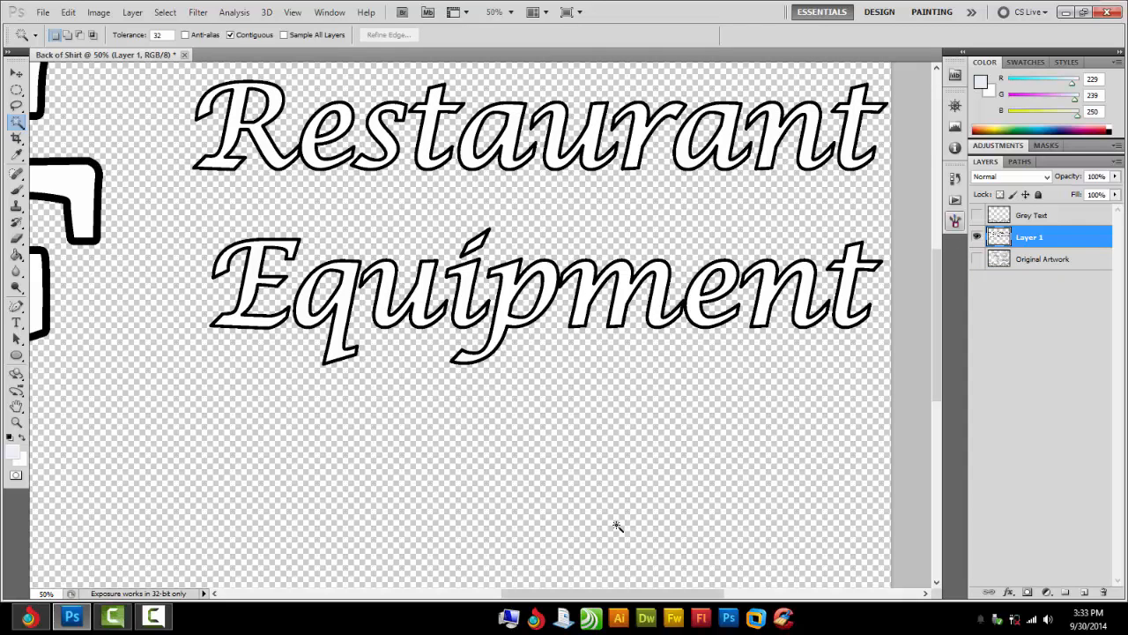
Step: Compare the cut logo layer with Original Artwork by toggling their visibility, leaving only the logo and lettering shown
{"action": "left_click_drag", "start_coordinate": [591, 598], "coordinate": [534, 599]}
{"action": "key", "text": "ctrl+minus"}
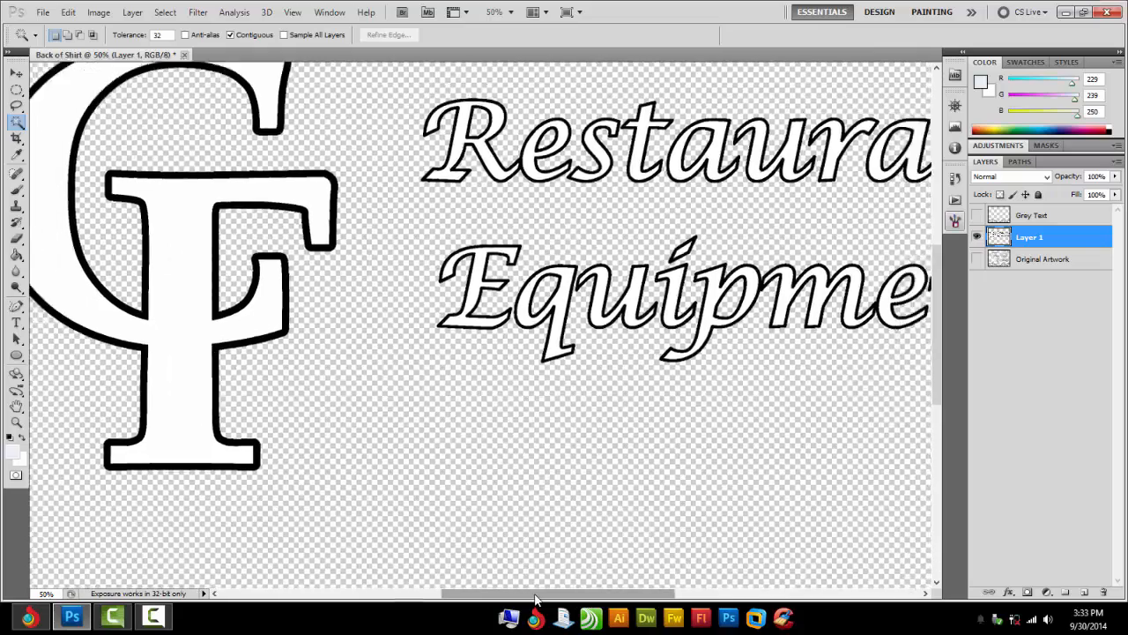
{"action": "left_click", "coordinate": [976, 259]}
{"action": "left_click", "coordinate": [977, 238]}
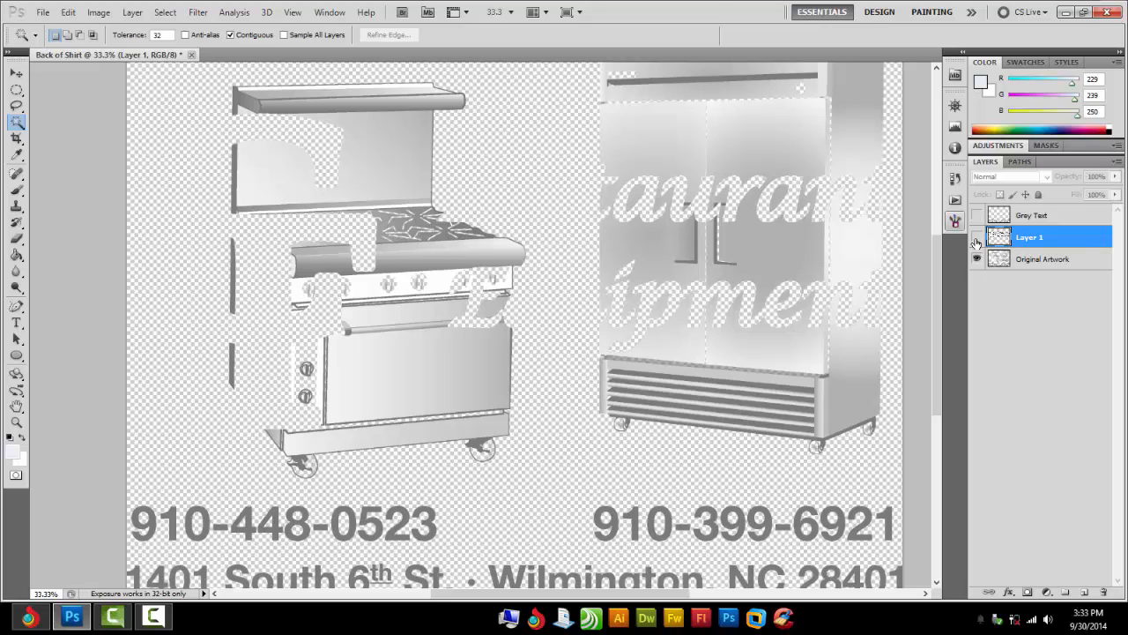
{"action": "left_click", "coordinate": [977, 237]}
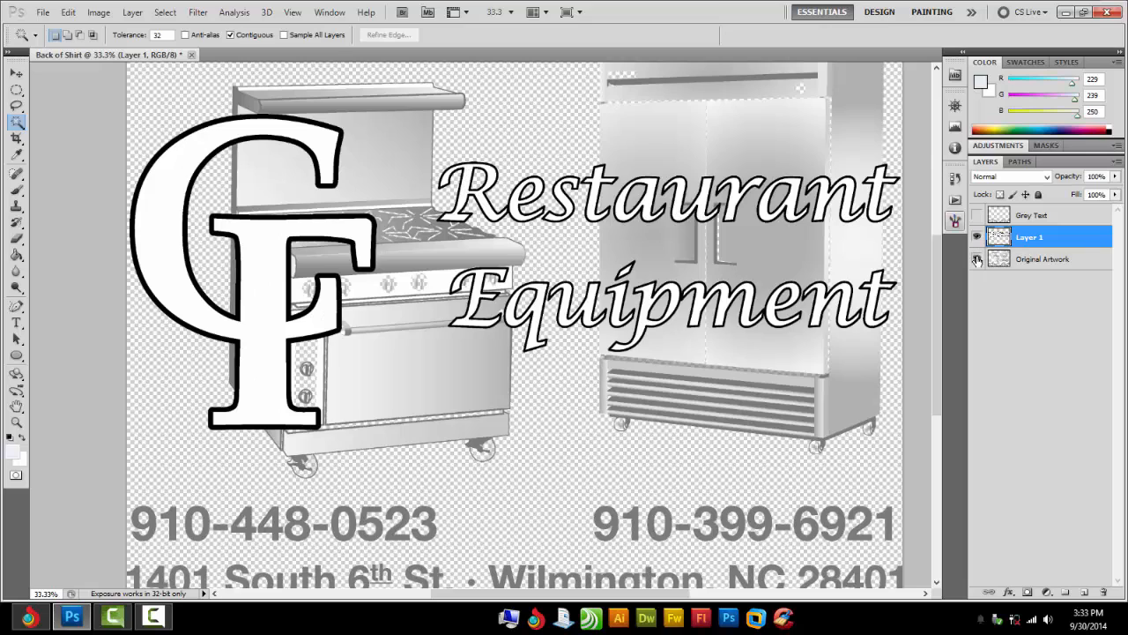
{"action": "left_click", "coordinate": [977, 259]}
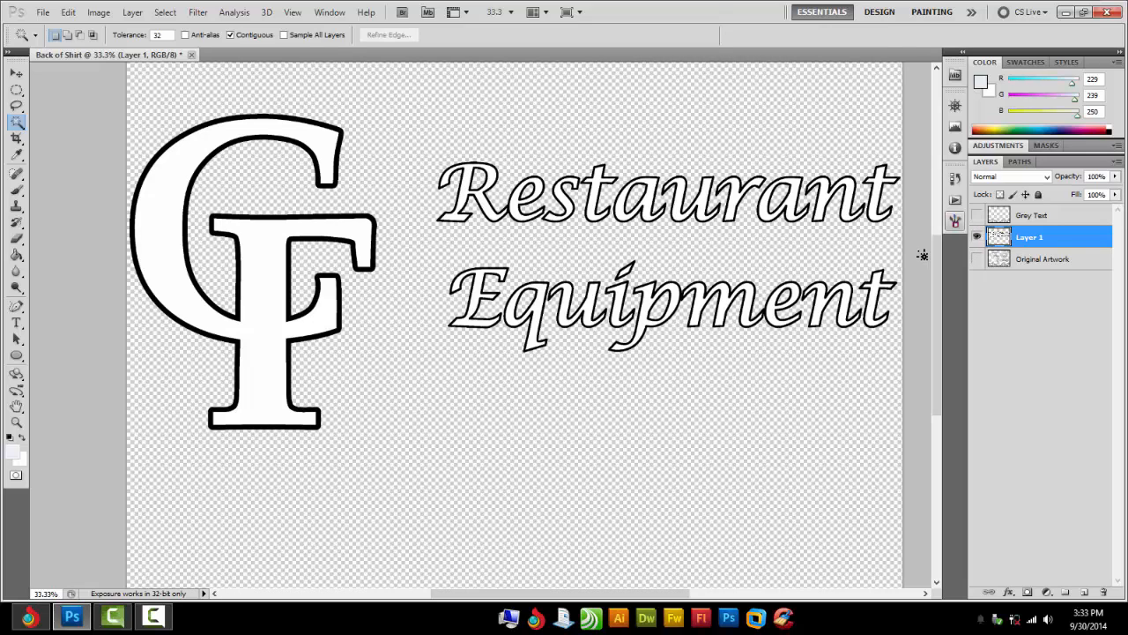
{"action": "key", "text": "ctrl+minus"}
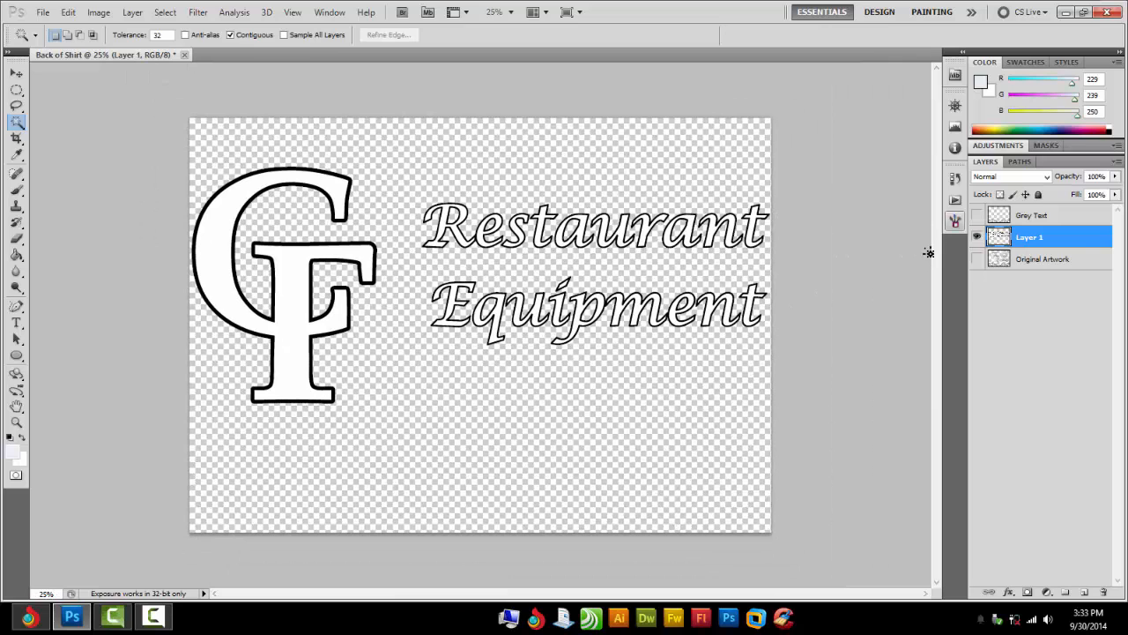
Step: Show the Grey Text layer and toggle Original Artwork on and off for comparison, leaving Original Artwork hidden
{"action": "left_click", "coordinate": [977, 216]}
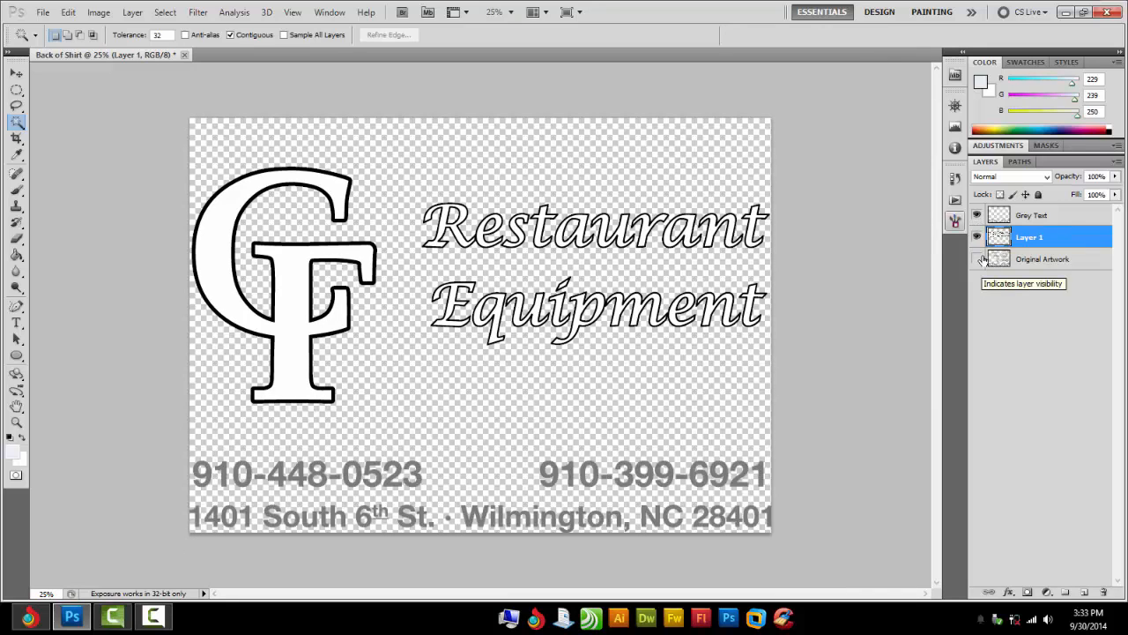
{"action": "left_click", "coordinate": [977, 258]}
{"action": "left_click", "coordinate": [978, 259]}
{"action": "left_click", "coordinate": [978, 259]}
{"action": "left_click", "coordinate": [979, 259]}
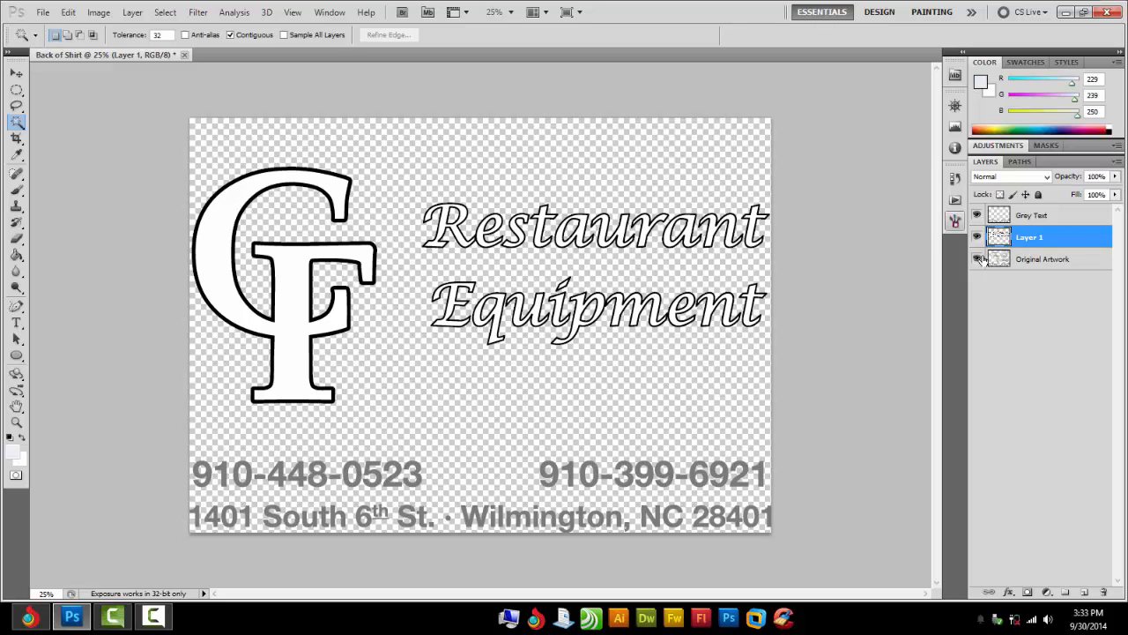
{"action": "left_click", "coordinate": [979, 259]}
{"action": "left_click", "coordinate": [978, 259]}
Step: Select all white fill of the logo and lettering with Contiguous off, and cut it onto a new layer named White
{"action": "left_click", "coordinate": [230, 35]}
{"action": "left_click", "coordinate": [219, 219]}
{"action": "right_click", "coordinate": [219, 220]}
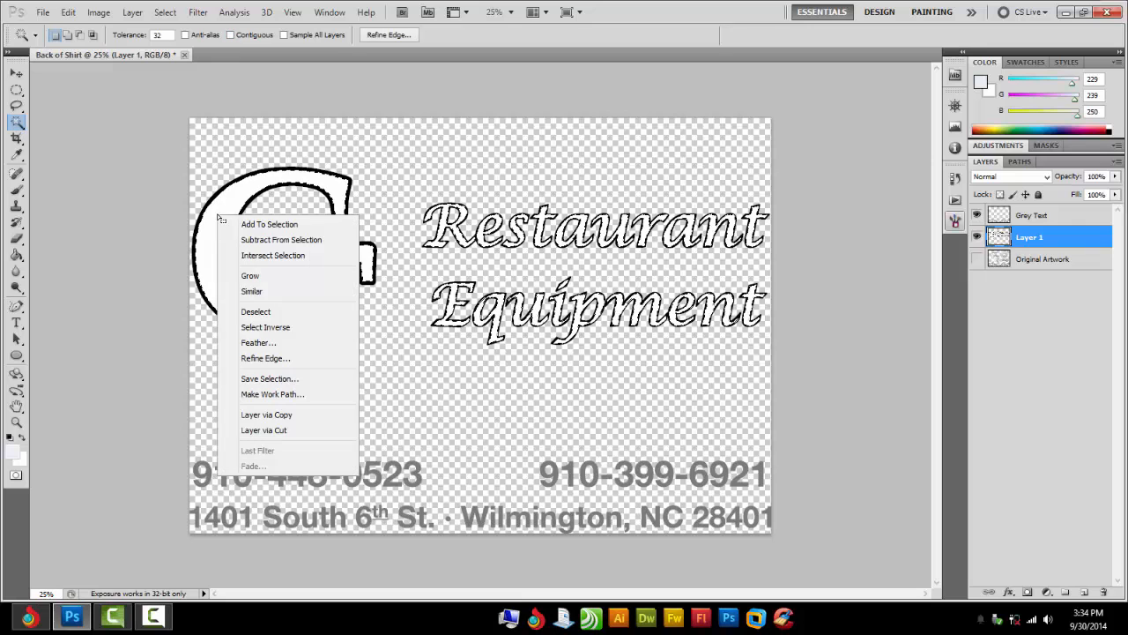
{"action": "left_click", "coordinate": [245, 291]}
{"action": "right_click", "coordinate": [232, 280]}
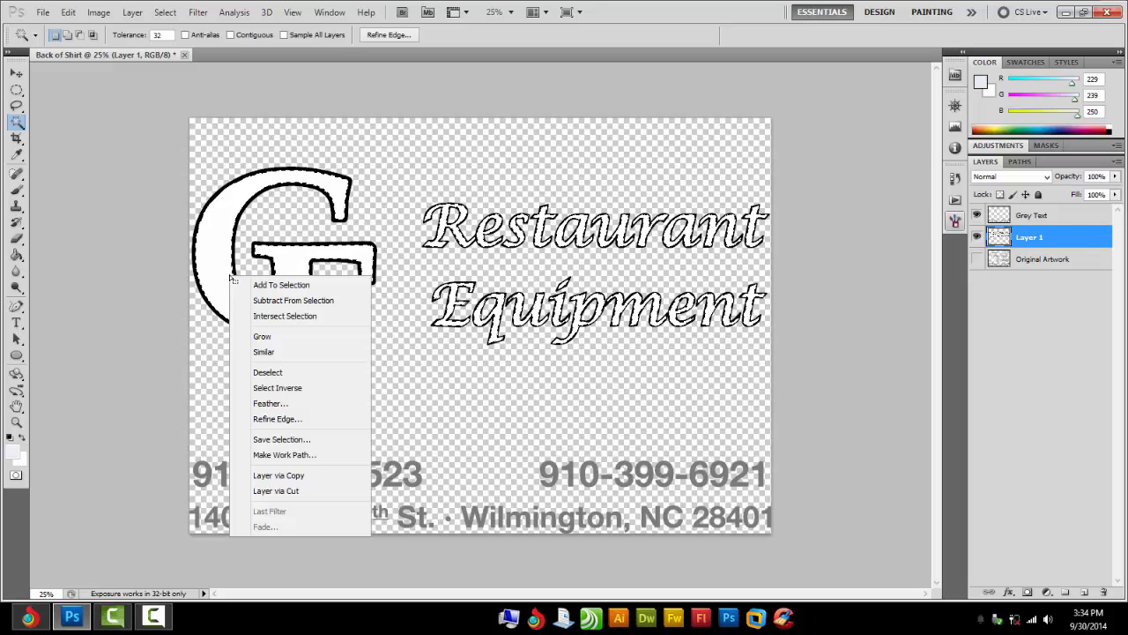
{"action": "left_click", "coordinate": [253, 491]}
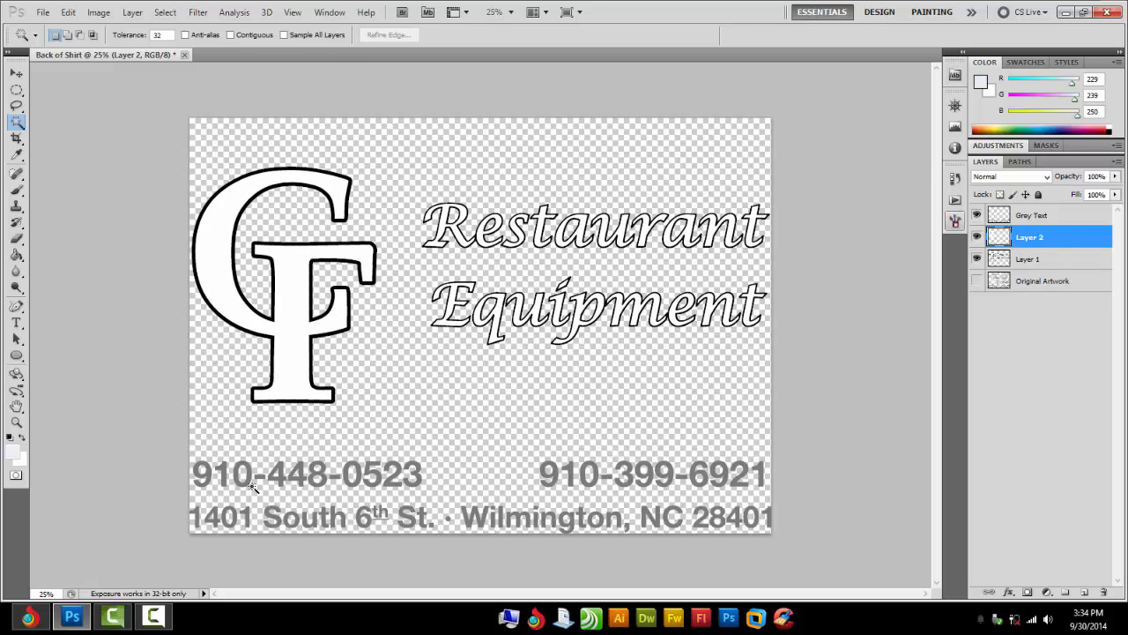
{"action": "double_click", "coordinate": [1027, 236]}
{"action": "type", "text": "White"}
Step: Hide the White and Grey Text layers and rename the remaining black outline layer as Black Text
{"action": "left_click", "coordinate": [1025, 259]}
{"action": "left_click", "coordinate": [976, 237]}
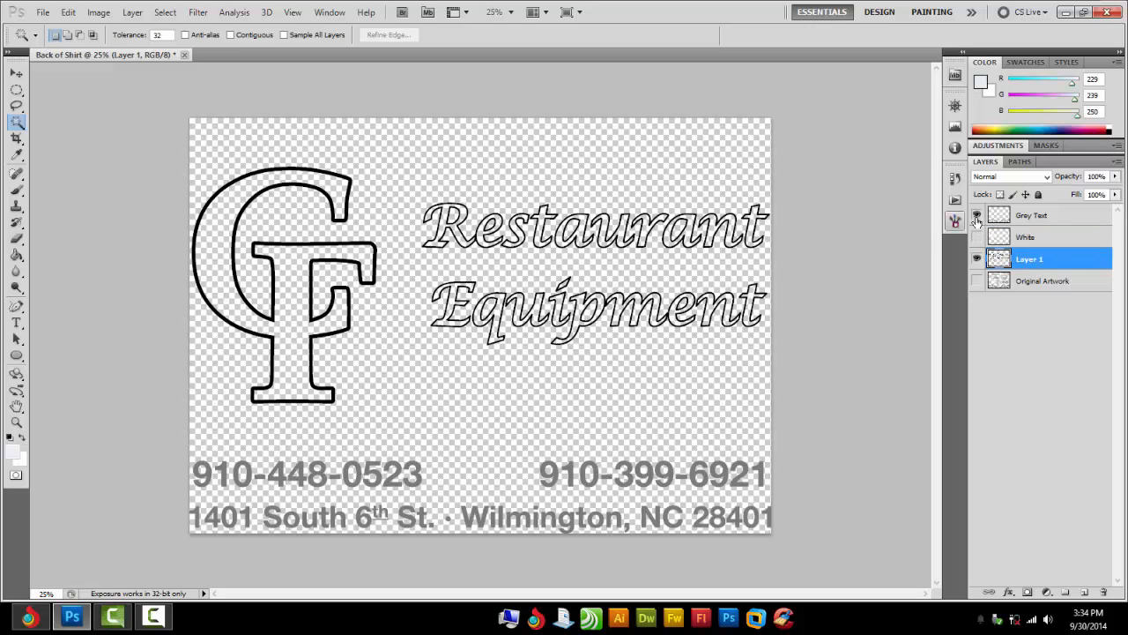
{"action": "left_click", "coordinate": [977, 215]}
{"action": "double_click", "coordinate": [1027, 260]}
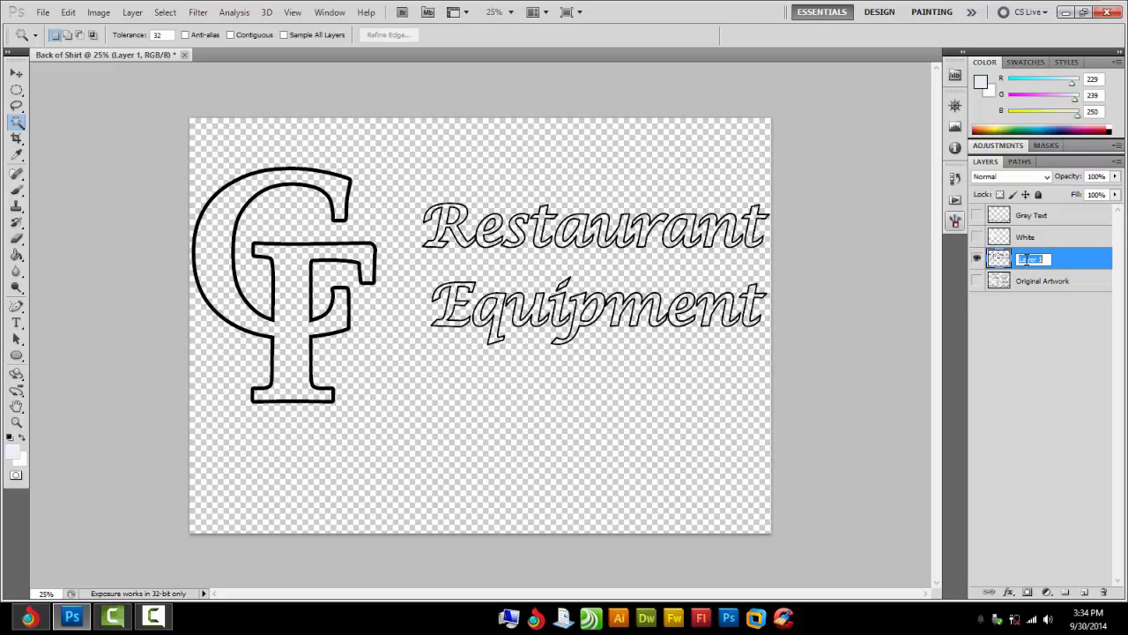
{"action": "type", "text": "Black Text"}
{"action": "key", "text": "Return"}
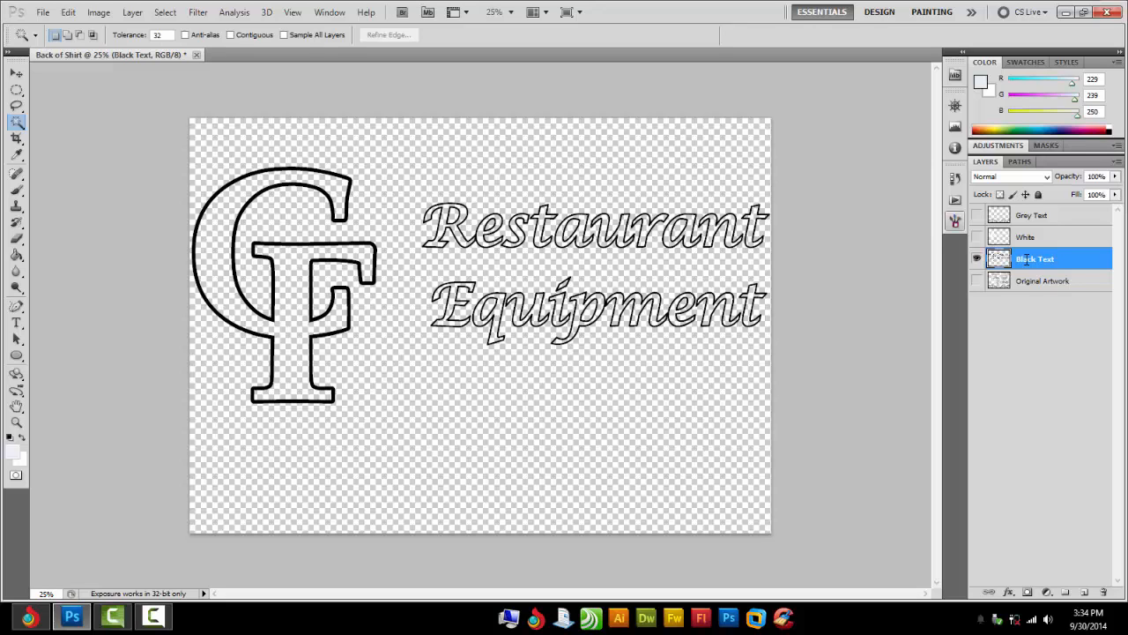
Step: Show the White and Grey Text layers again, and toggle White and Black Text to check the color separation
{"action": "left_click", "coordinate": [978, 237]}
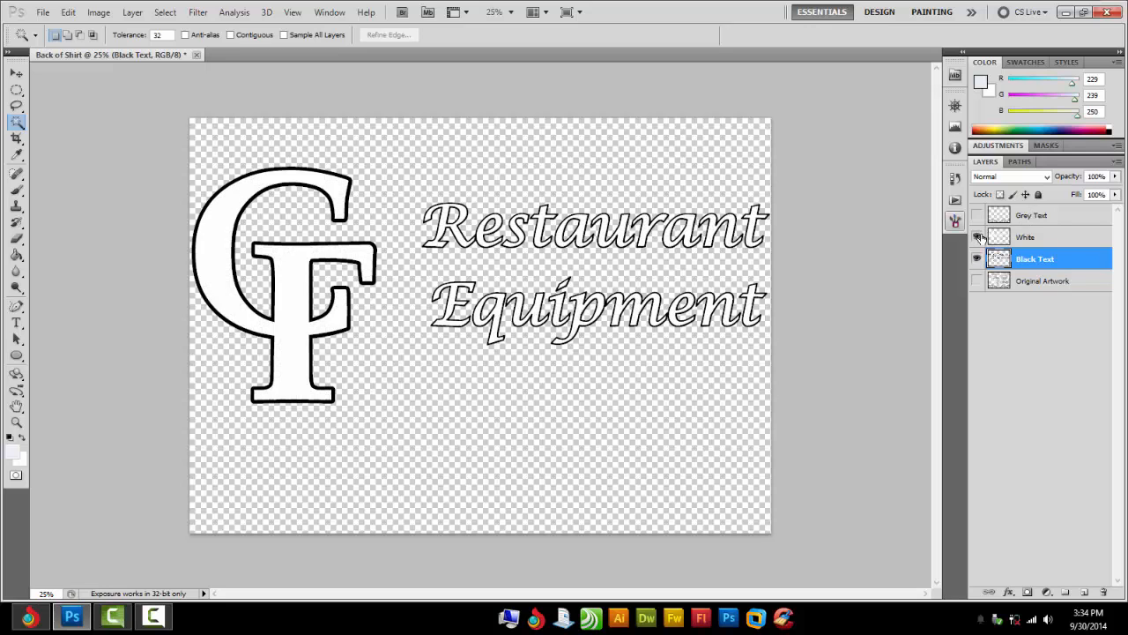
{"action": "left_click", "coordinate": [977, 215]}
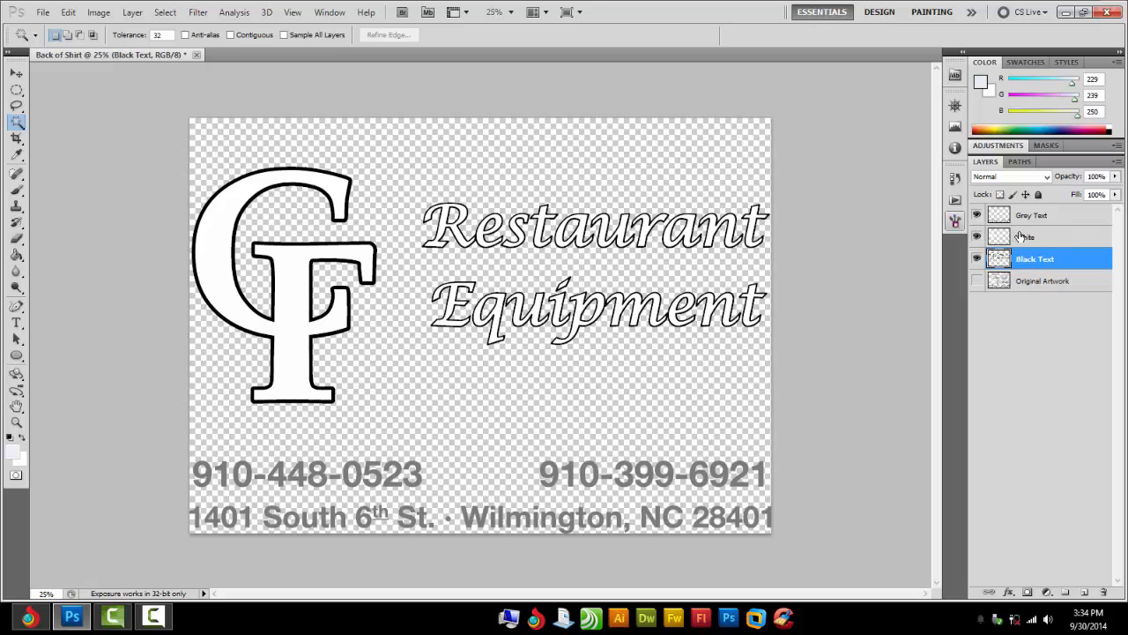
{"action": "left_click", "coordinate": [977, 237]}
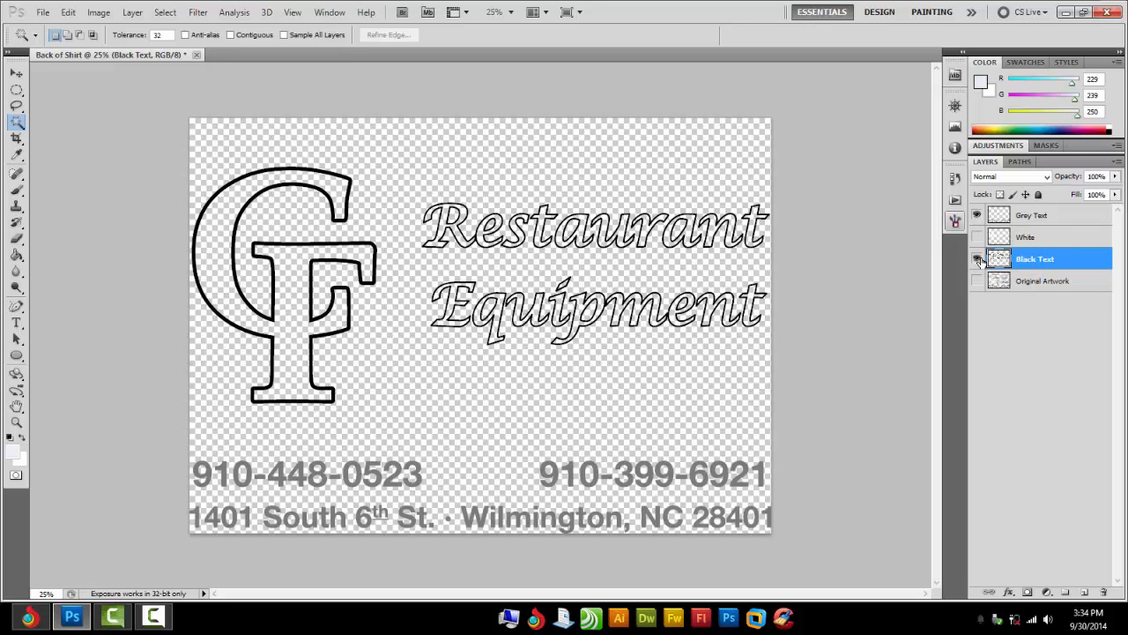
{"action": "left_click", "coordinate": [978, 259]}
{"action": "left_click", "coordinate": [978, 259]}
{"action": "left_click", "coordinate": [976, 237]}
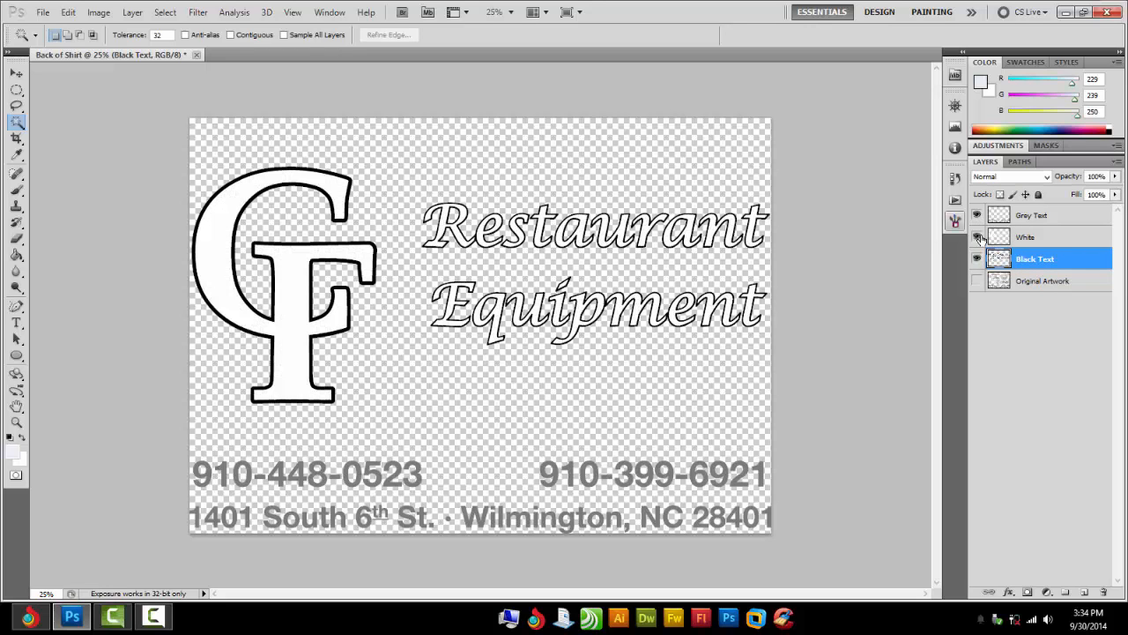
Step: Select the White layer and examine up close where the lettering's white fill meets the black outlines
{"action": "left_click", "coordinate": [1028, 239]}
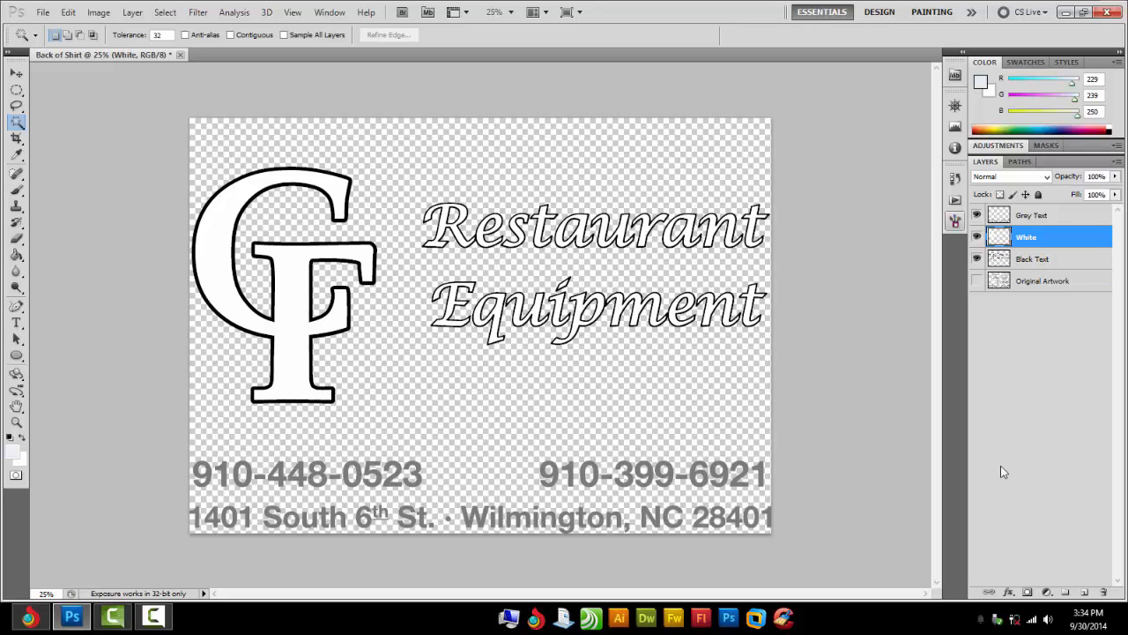
{"action": "key", "text": "ctrl+equal"}
{"action": "key", "text": "ctrl+equal"}
{"action": "key", "text": "ctrl+equal"}
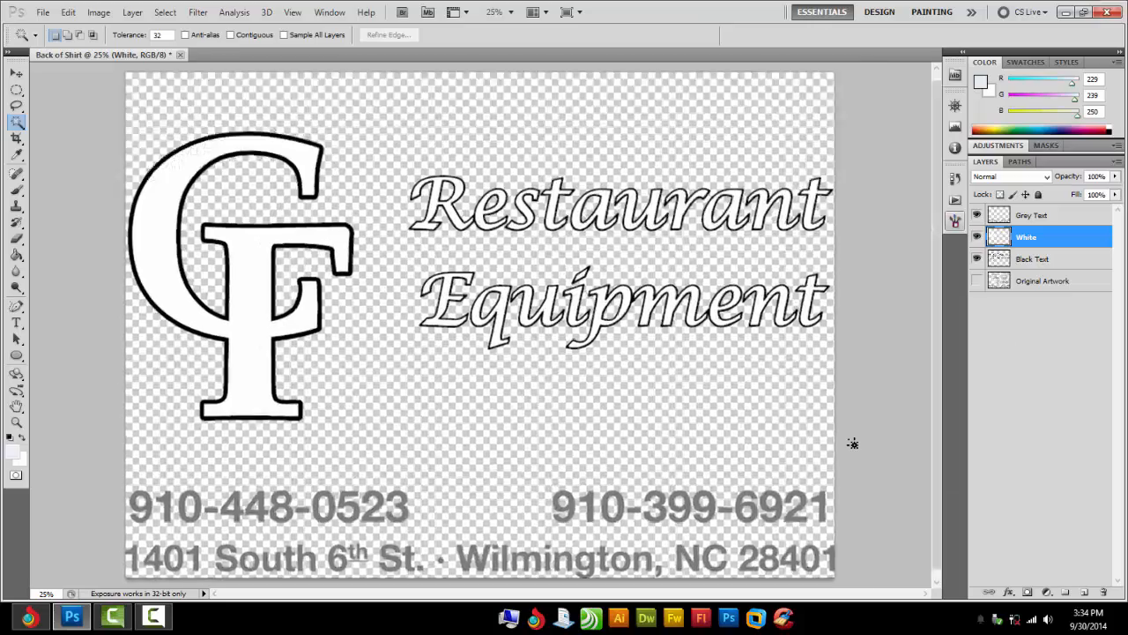
{"action": "key", "text": "ctrl+equal"}
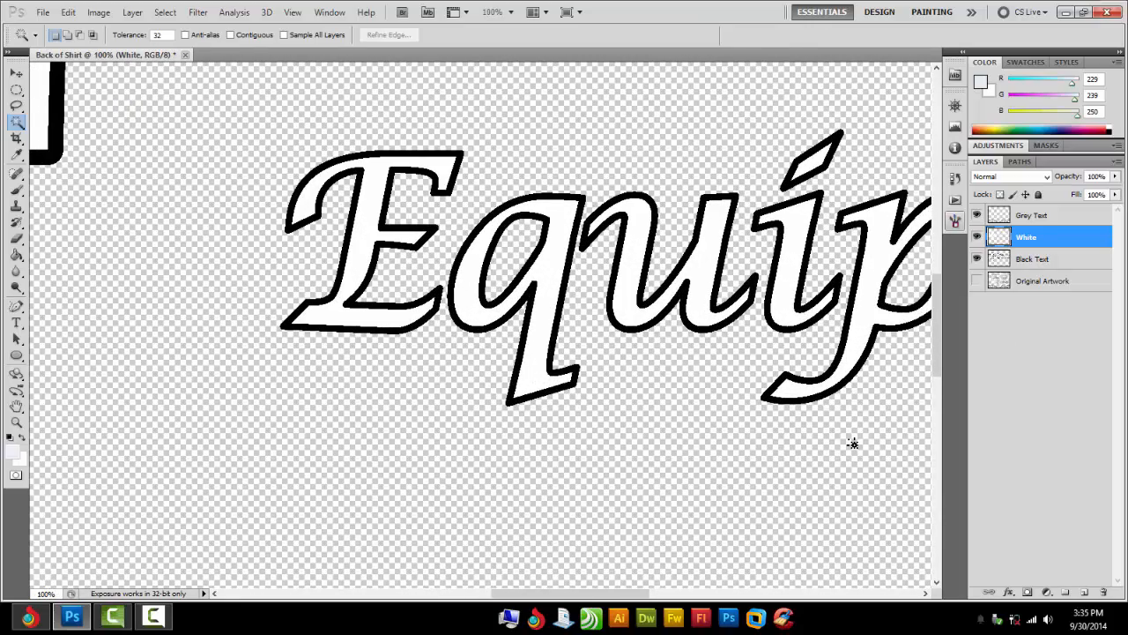
{"action": "key", "text": "ctrl+minus"}
{"action": "key", "text": "ctrl+minus"}
{"action": "key", "text": "ctrl+minus"}
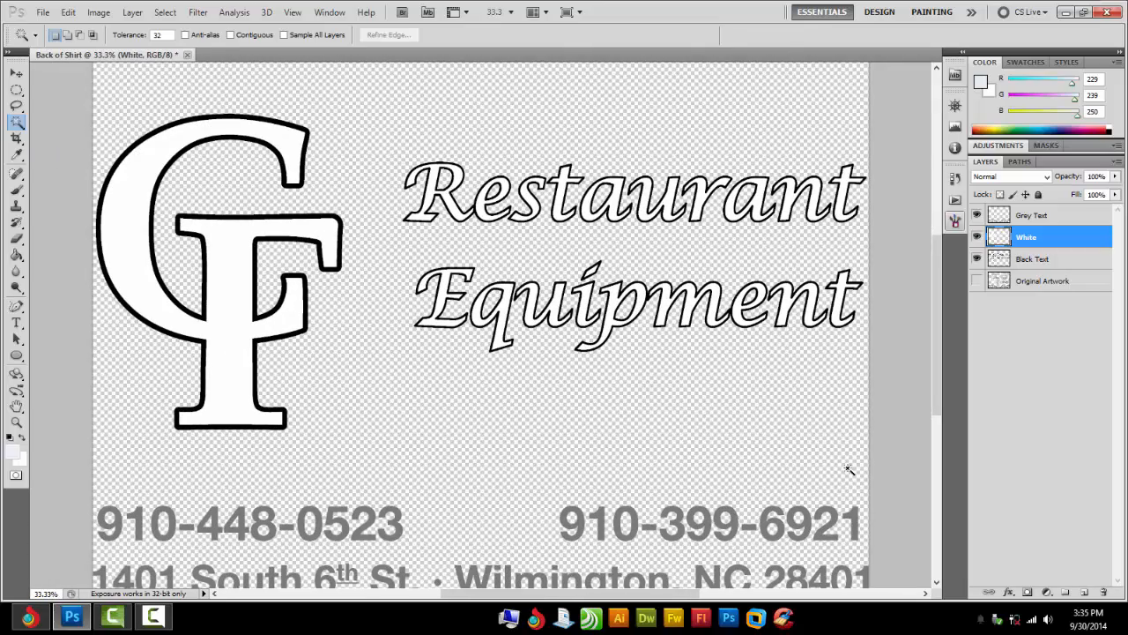
Step: Add a 1 px outside Stroke effect to the White layer, using the white sampled from the logo fill
{"action": "left_click", "coordinate": [1010, 591]}
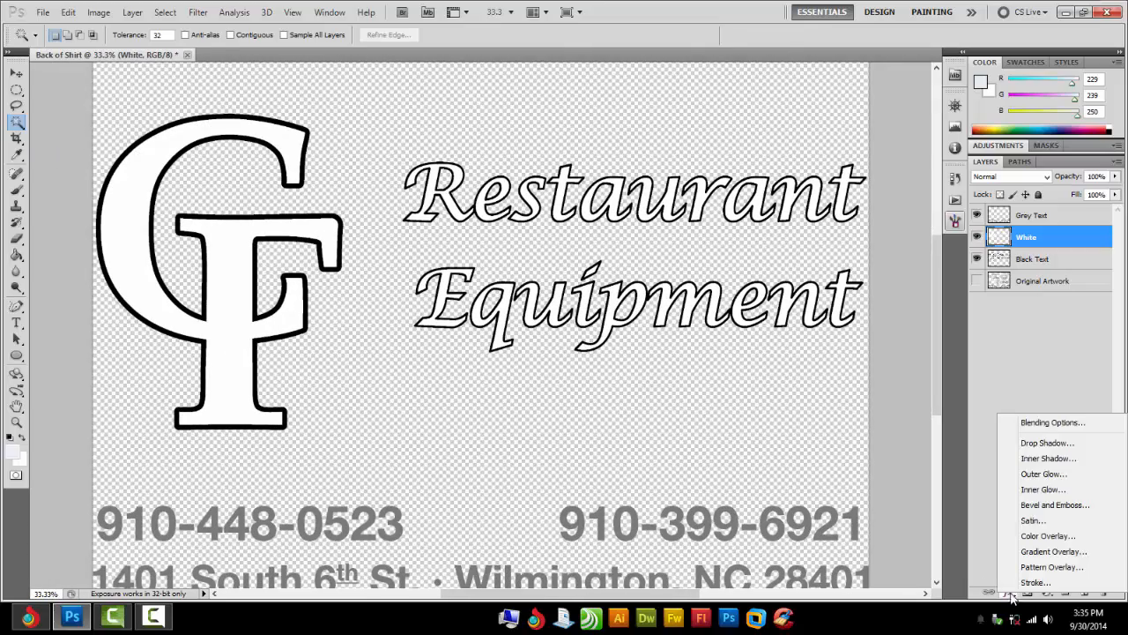
{"action": "left_click", "coordinate": [1031, 581]}
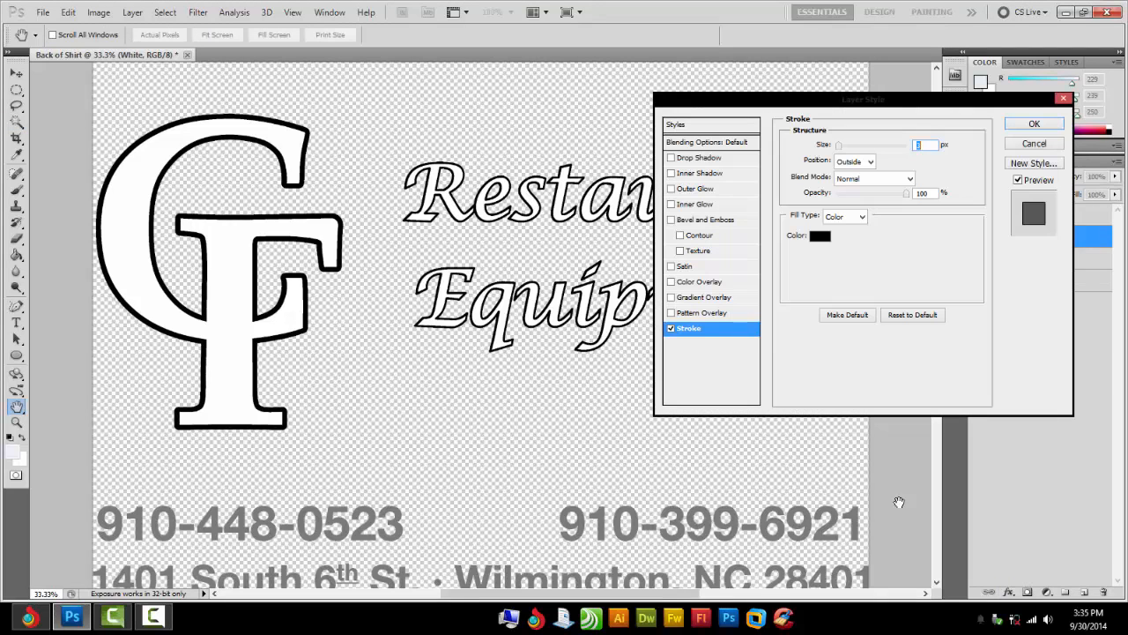
{"action": "left_click", "coordinate": [820, 236]}
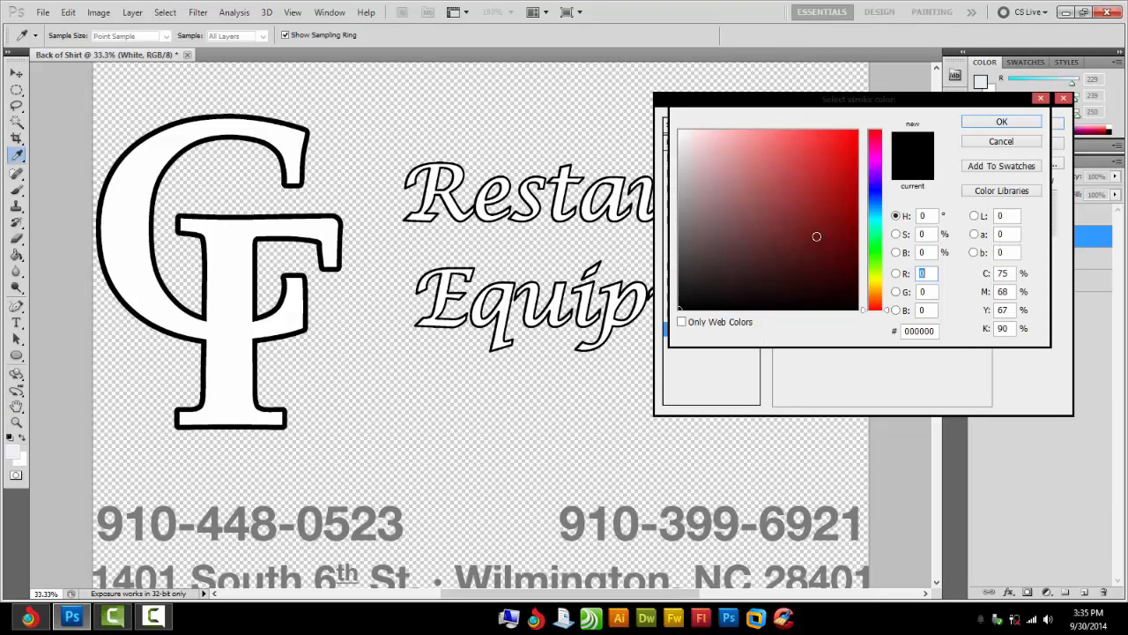
{"action": "left_click", "coordinate": [238, 252]}
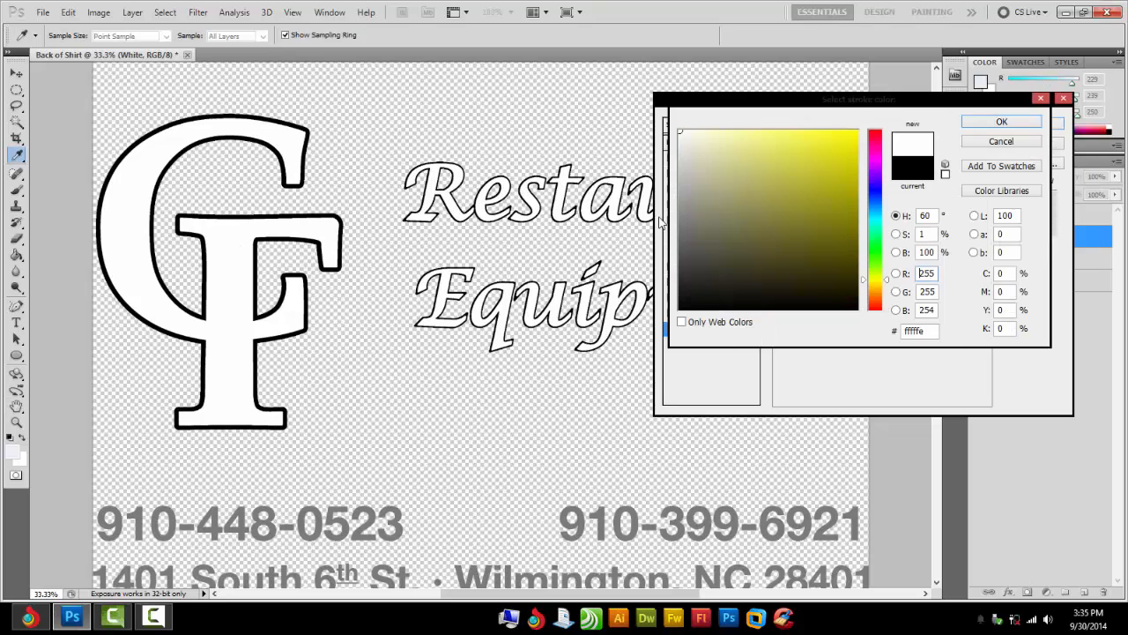
{"action": "left_click", "coordinate": [996, 121]}
{"action": "double_click", "coordinate": [927, 146]}
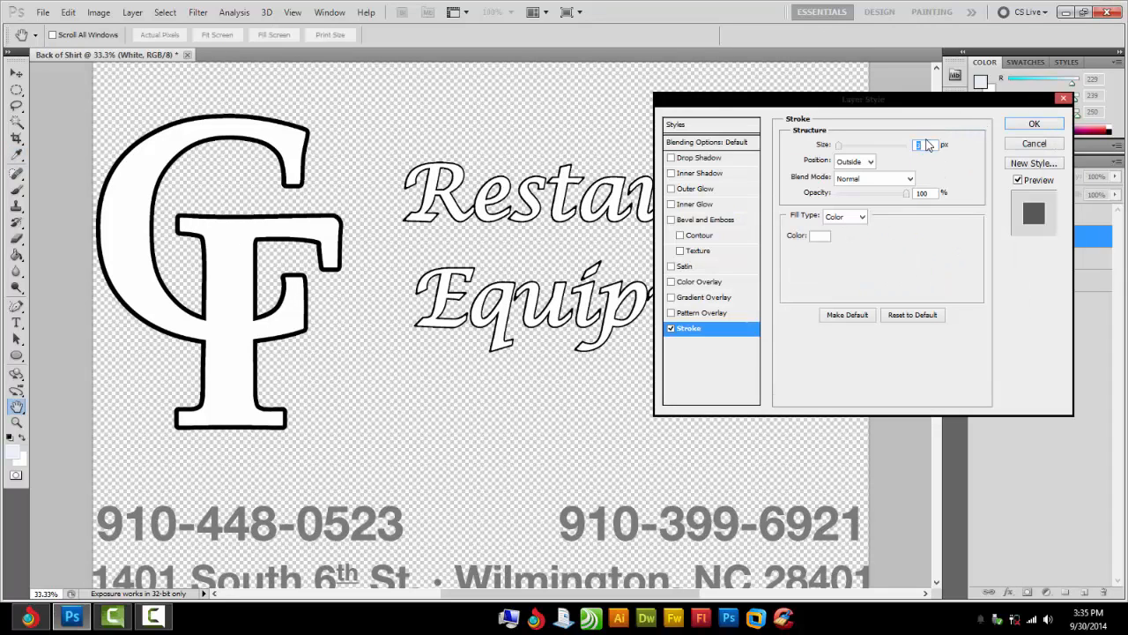
{"action": "type", "text": "1"}
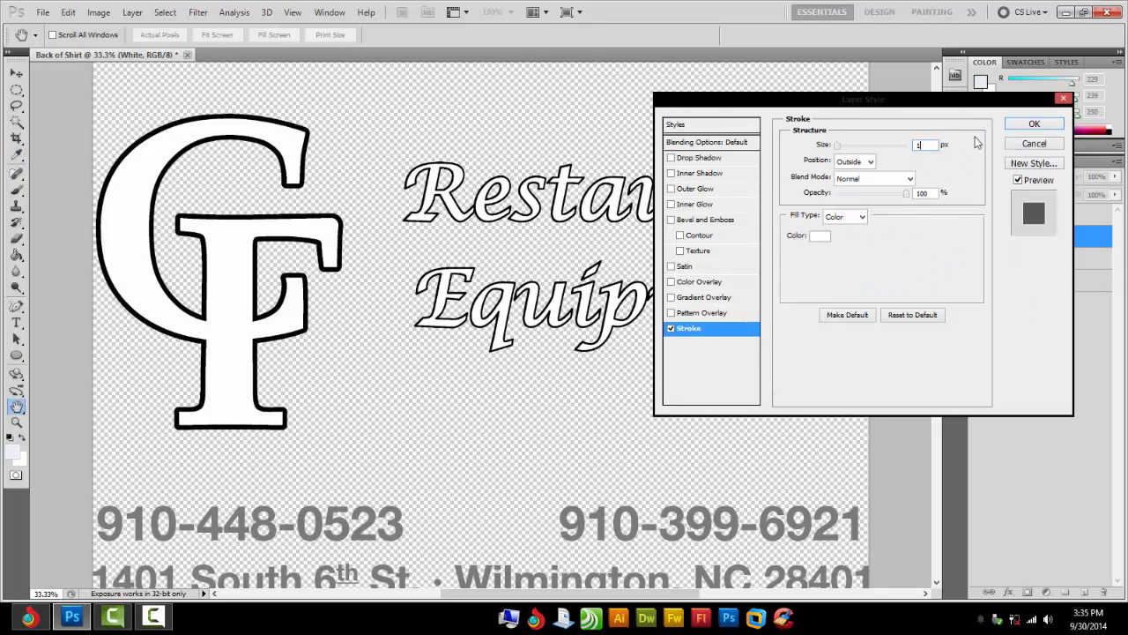
{"action": "left_click", "coordinate": [1031, 123]}
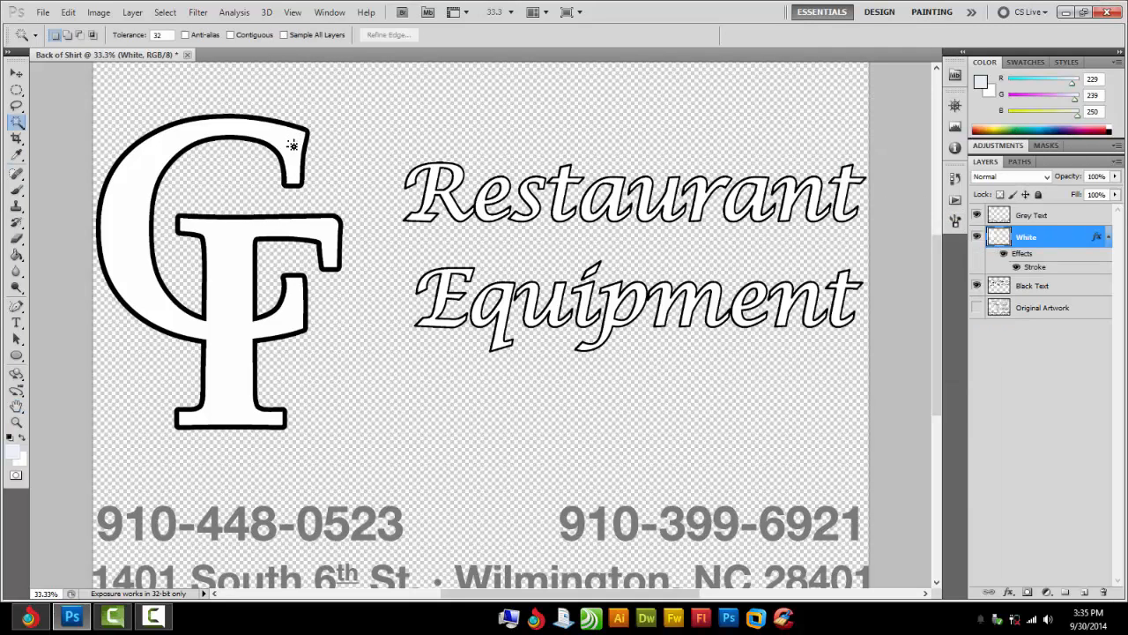
Step: Examine the stroked edges of the Equipment lettering and the logo up close for gaps between fill and outline
{"action": "key", "text": "ctrl+plus"}
{"action": "key", "text": "ctrl+plus"}
{"action": "key", "text": "ctrl+plus"}
{"action": "key", "text": "ctrl+plus"}
{"action": "key", "text": "ctrl+plus"}
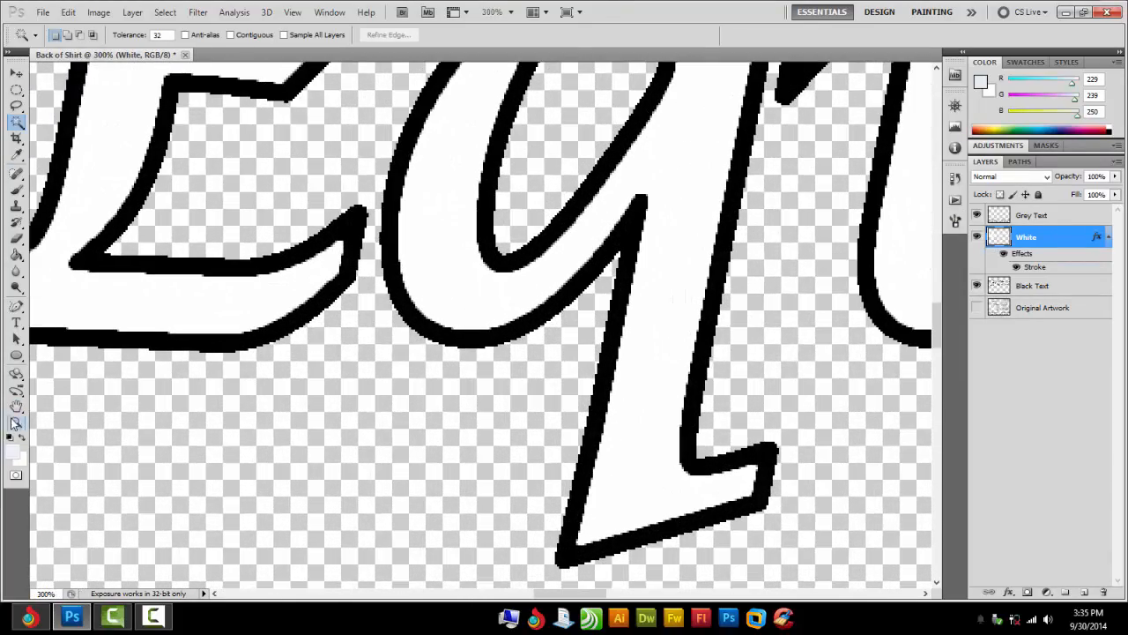
{"action": "left_click", "coordinate": [16, 408]}
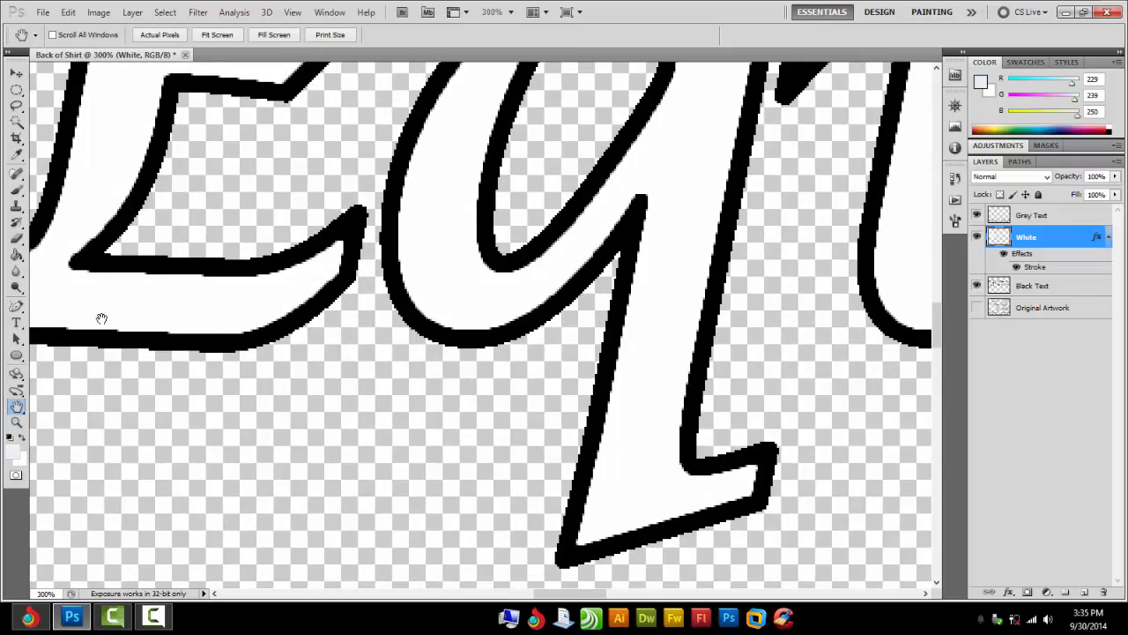
{"action": "left_click_drag", "start_coordinate": [99, 317], "coordinate": [512, 431]}
{"action": "left_click_drag", "start_coordinate": [233, 278], "coordinate": [555, 414]}
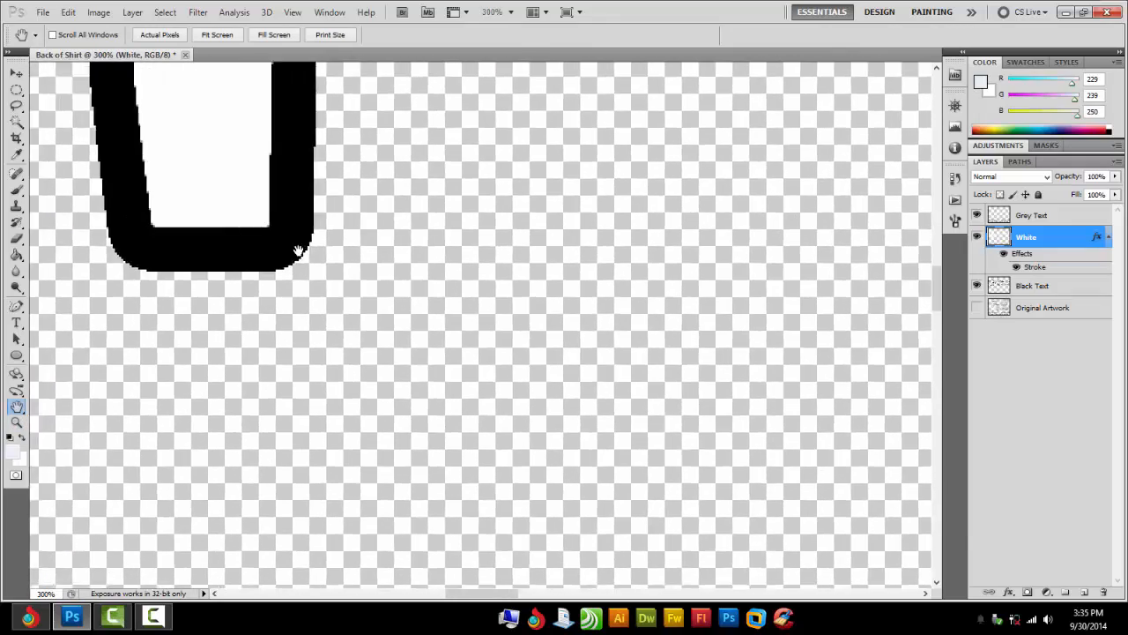
{"action": "left_click_drag", "start_coordinate": [297, 249], "coordinate": [362, 410]}
{"action": "left_click_drag", "start_coordinate": [297, 193], "coordinate": [367, 256]}
{"action": "left_click_drag", "start_coordinate": [253, 172], "coordinate": [315, 234]}
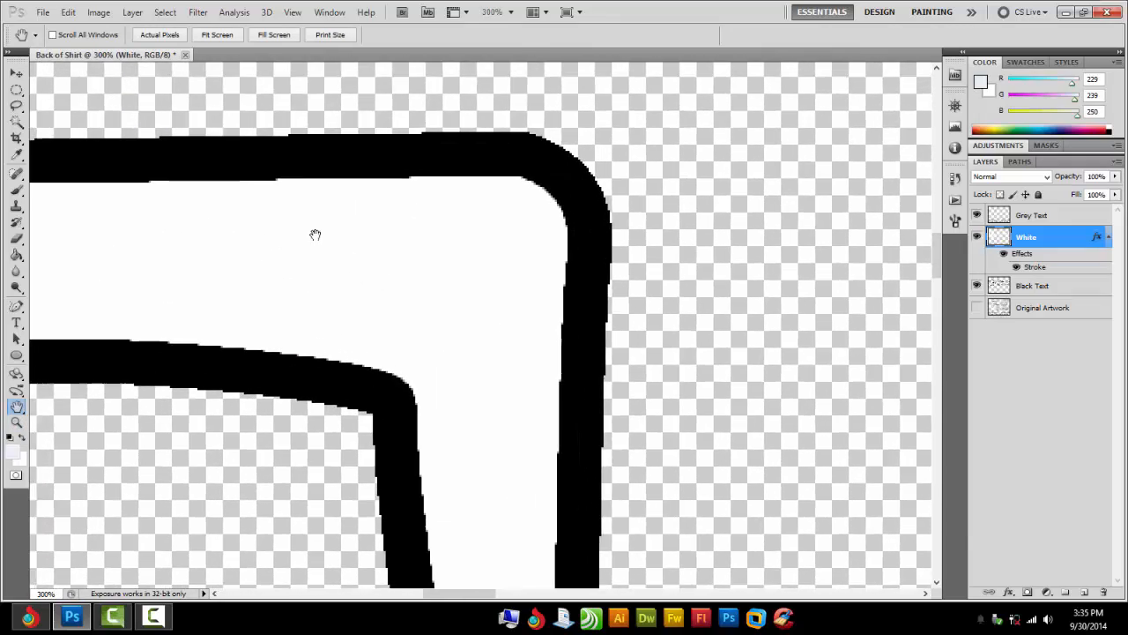
{"action": "left_click_drag", "start_coordinate": [238, 277], "coordinate": [522, 253]}
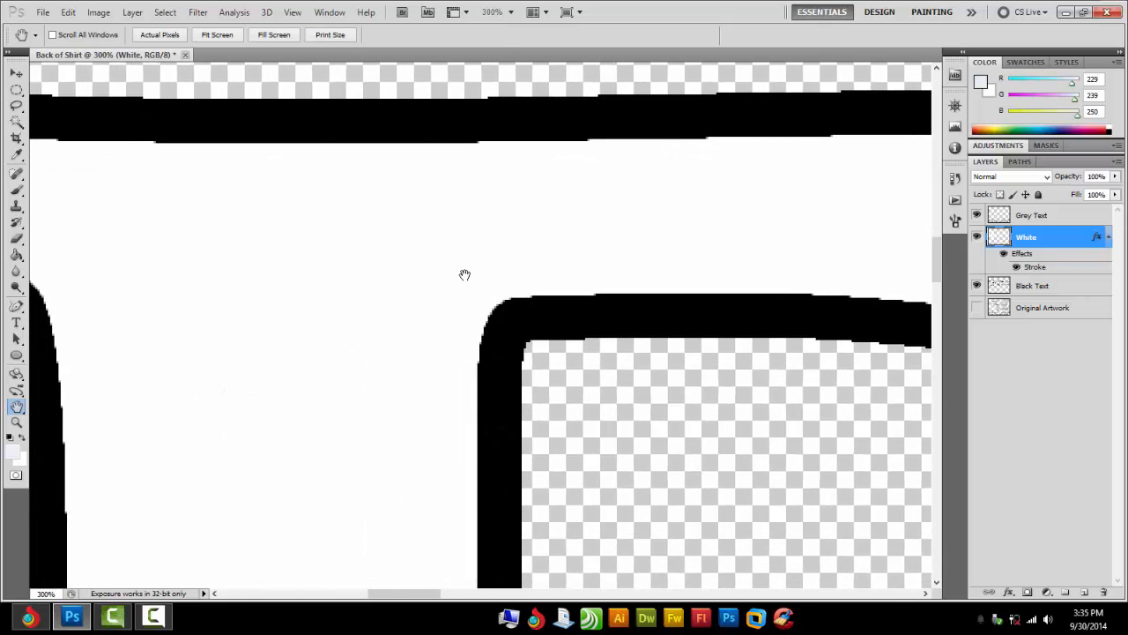
{"action": "scroll", "coordinate": [433, 388], "scroll_direction": "down", "scroll_amount": 10}
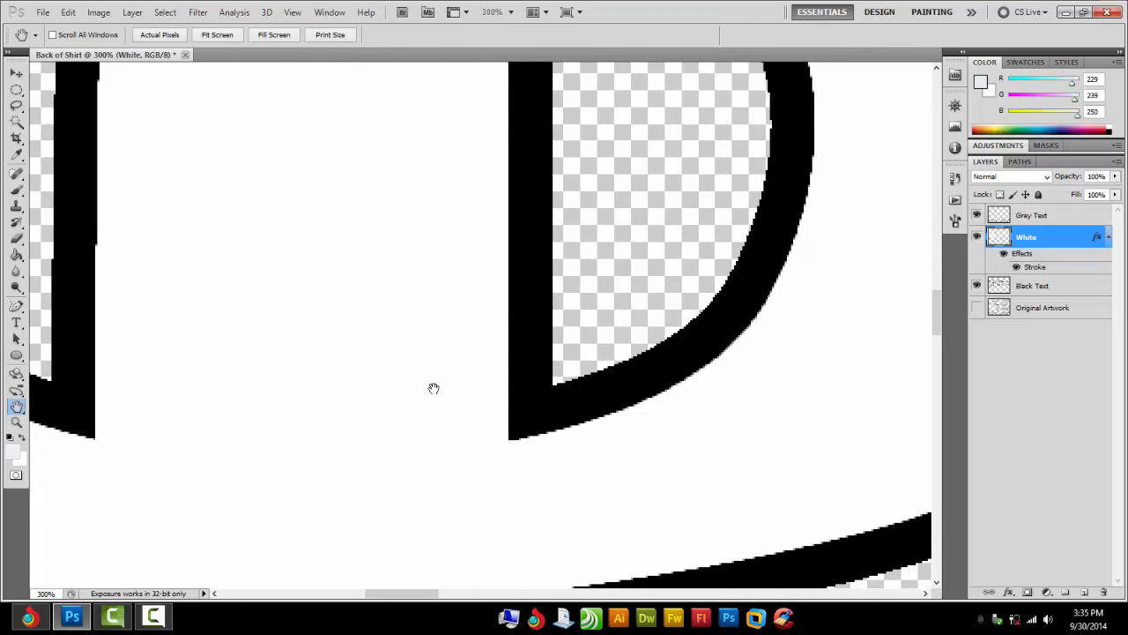
{"action": "key", "text": "ctrl+minus"}
{"action": "key", "text": "ctrl+minus"}
{"action": "key", "text": "ctrl+minus"}
{"action": "key", "text": "ctrl+minus"}
{"action": "key", "text": "ctrl+minus"}
{"action": "key", "text": "ctrl+minus"}
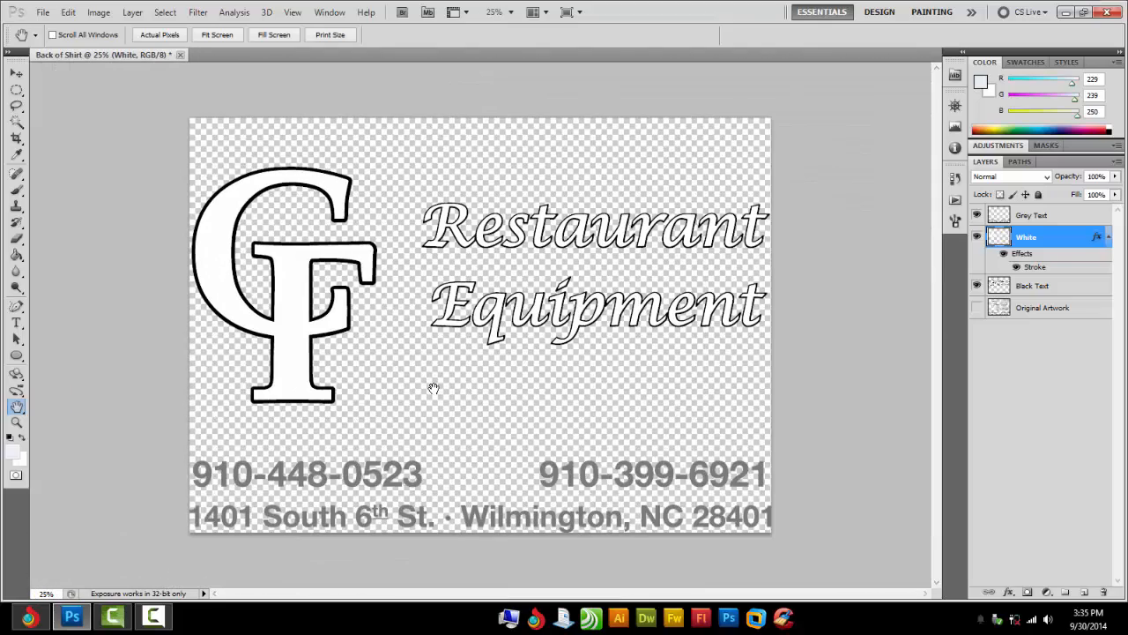
Step: Toggle the White, Black Text and Grey Text layers to review each separated color, leaving only Grey Text and Original Artwork hidden
{"action": "left_click", "coordinate": [976, 285]}
{"action": "left_click", "coordinate": [976, 236]}
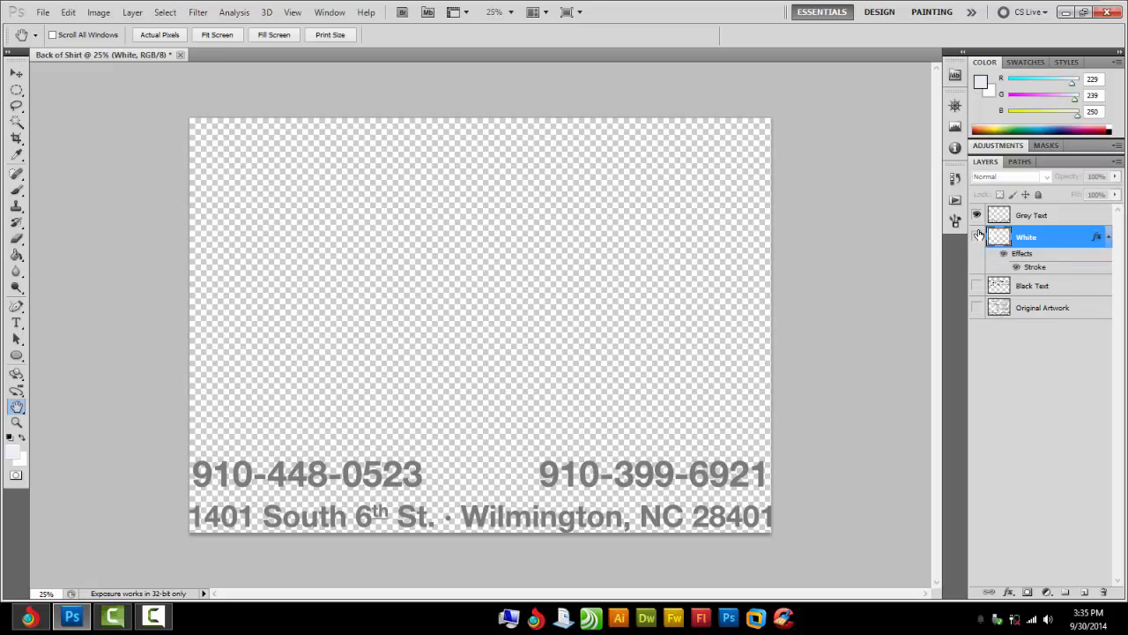
{"action": "left_click", "coordinate": [977, 236]}
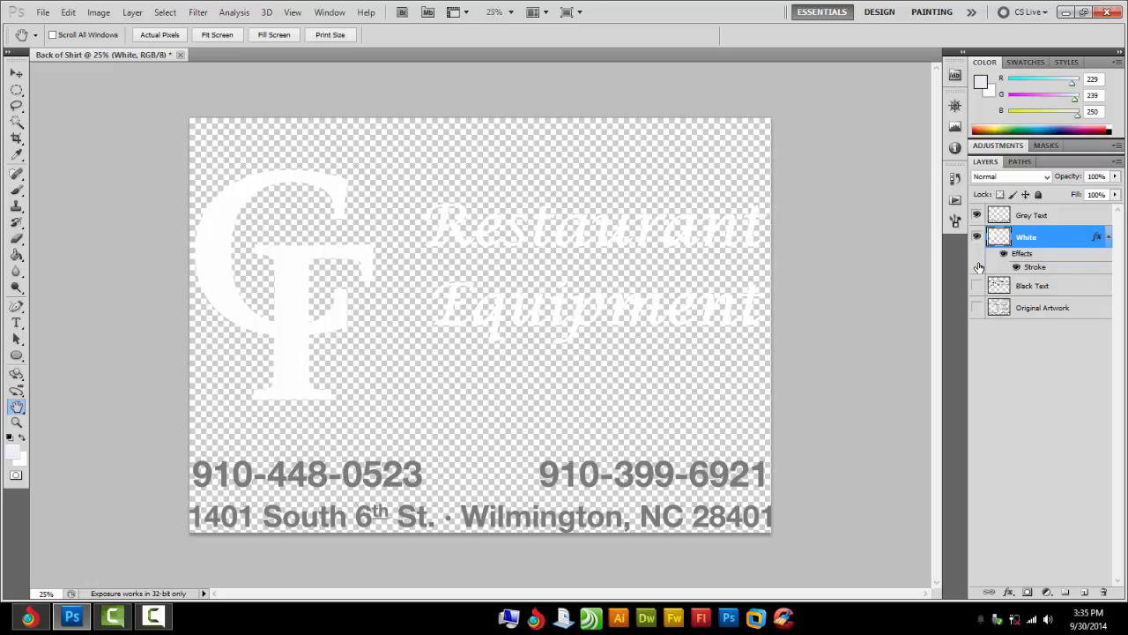
{"action": "left_click", "coordinate": [977, 286]}
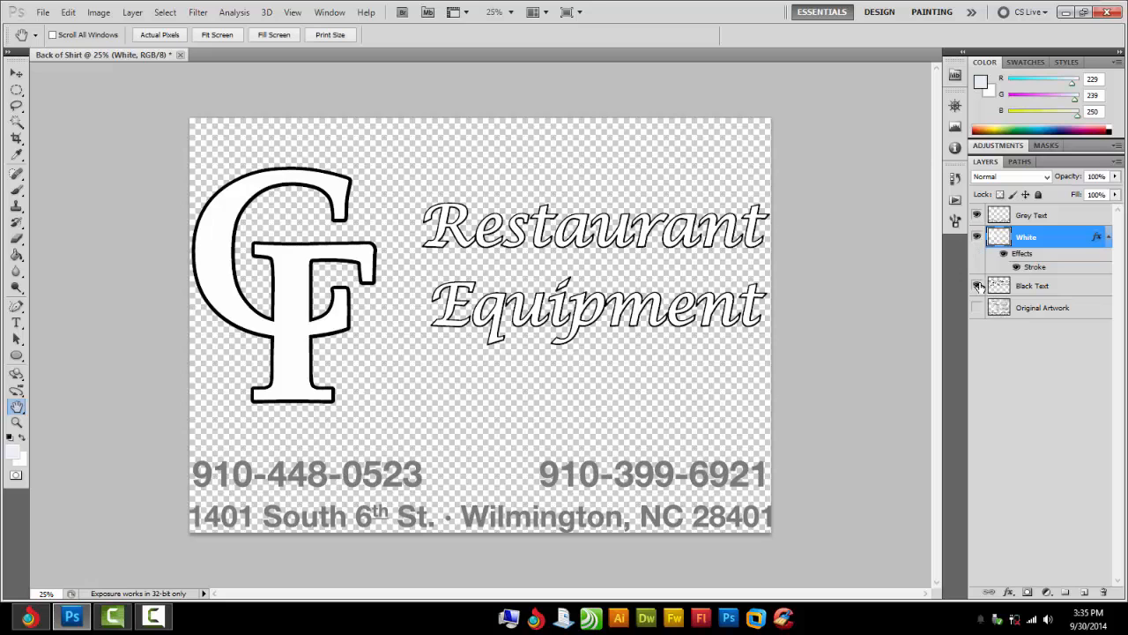
{"action": "left_click", "coordinate": [976, 236]}
{"action": "left_click", "coordinate": [978, 216]}
{"action": "left_click", "coordinate": [977, 237]}
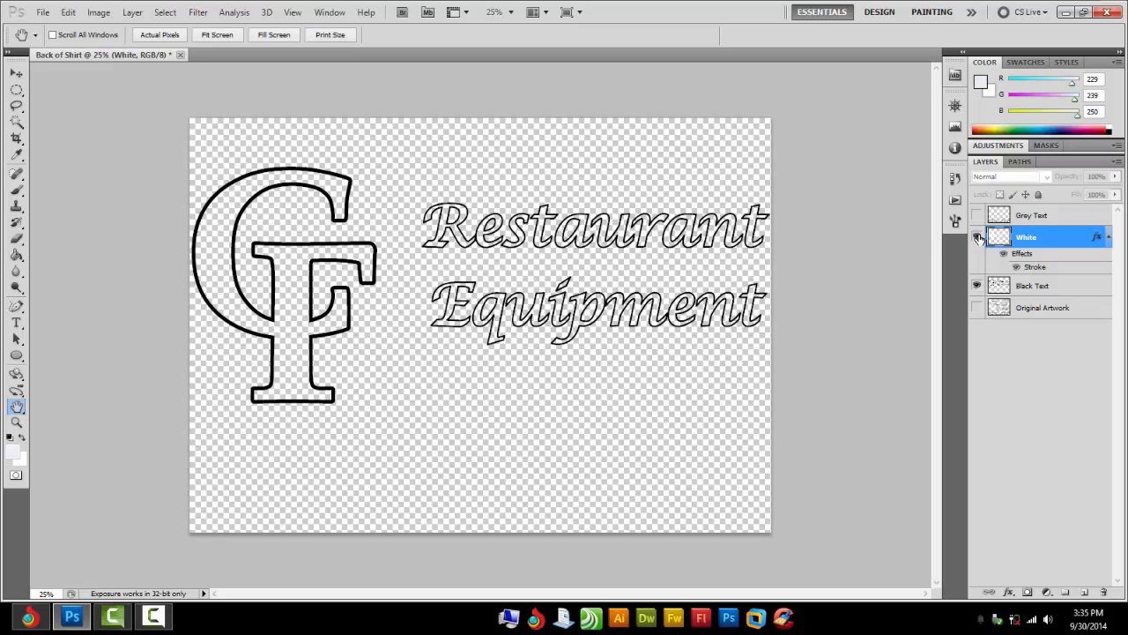
{"action": "left_click", "coordinate": [976, 285]}
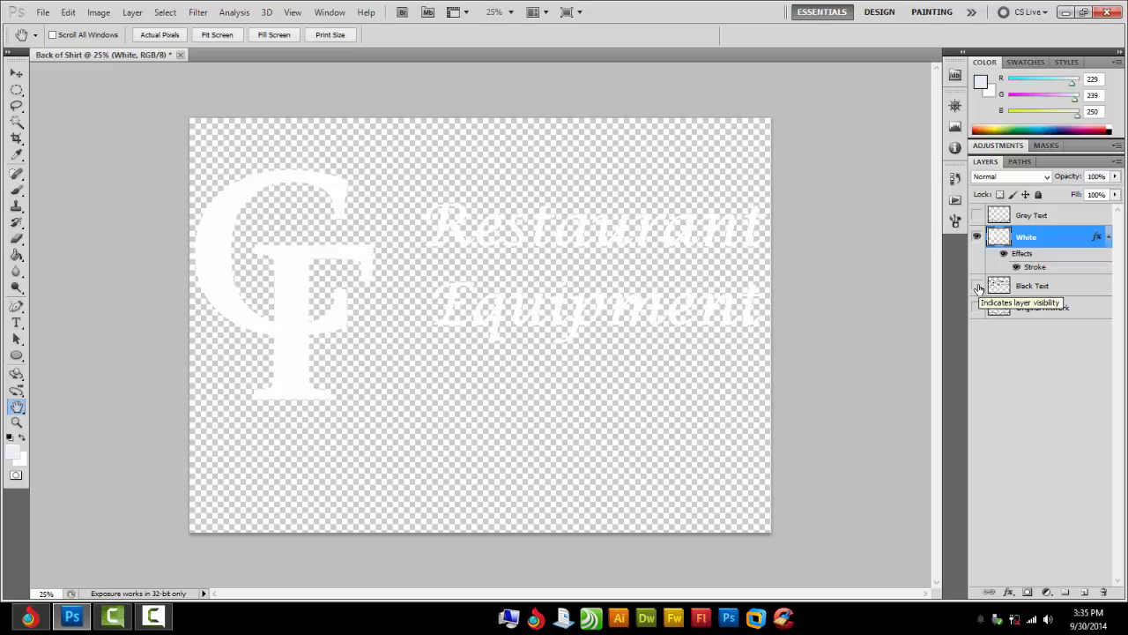
{"action": "left_click", "coordinate": [977, 286]}
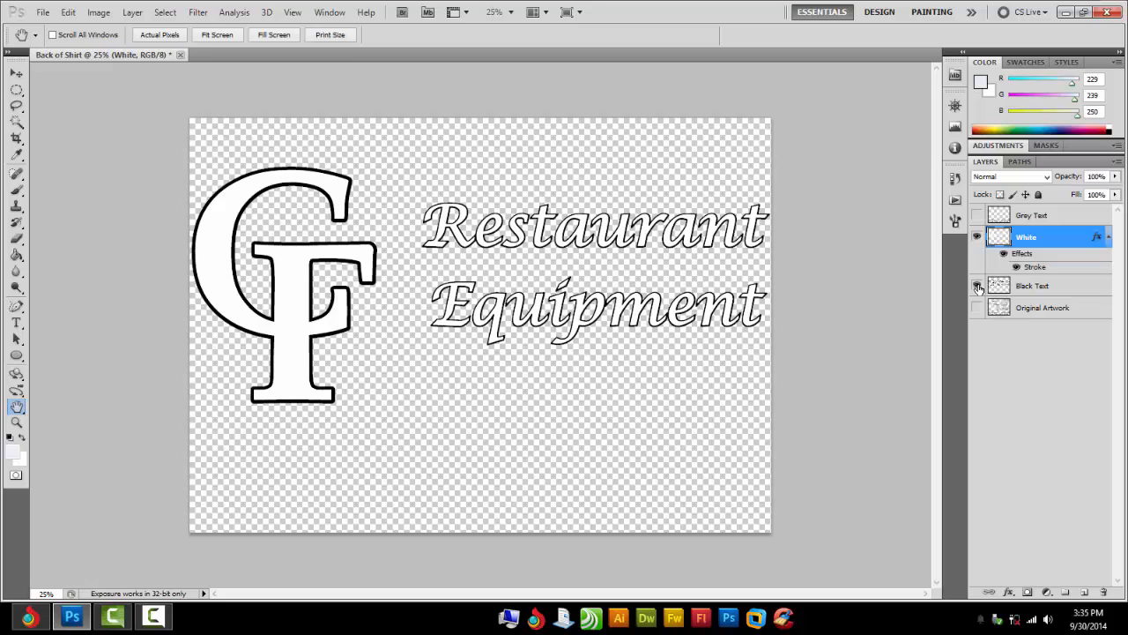
Step: Show the Grey Text layer and hide White and Black Text so that only the grey text is displayed
{"action": "left_click", "coordinate": [977, 215]}
{"action": "left_click", "coordinate": [977, 236]}
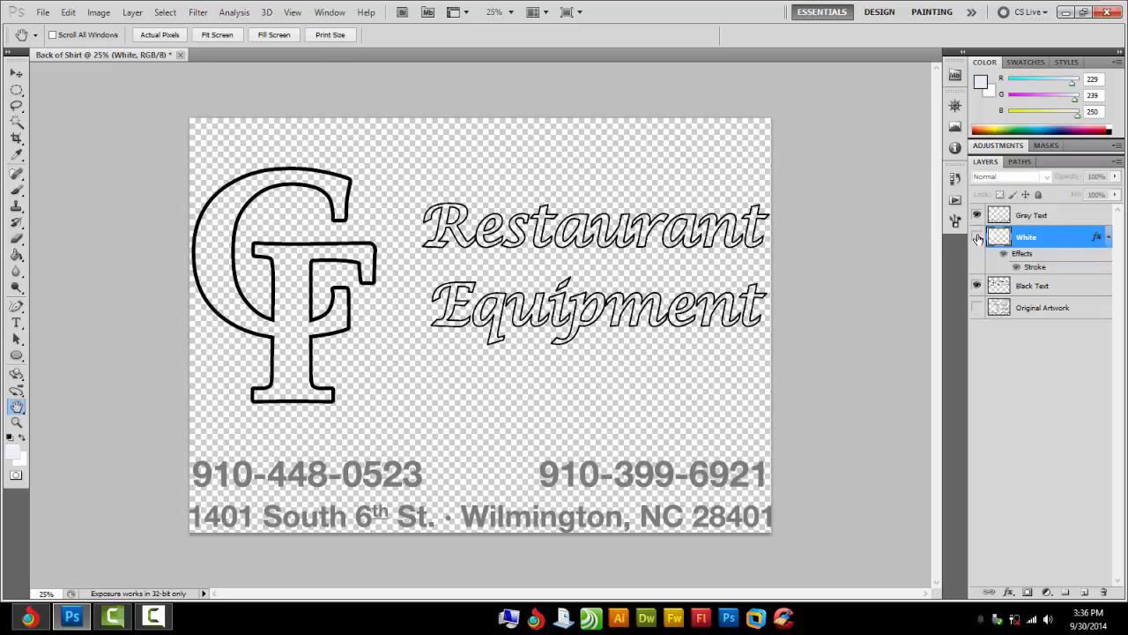
{"action": "left_click", "coordinate": [976, 286]}
Step: Apply a Color Overlay effect in black (000000) at 100% opacity to the Grey Text layer
{"action": "left_click", "coordinate": [1035, 217]}
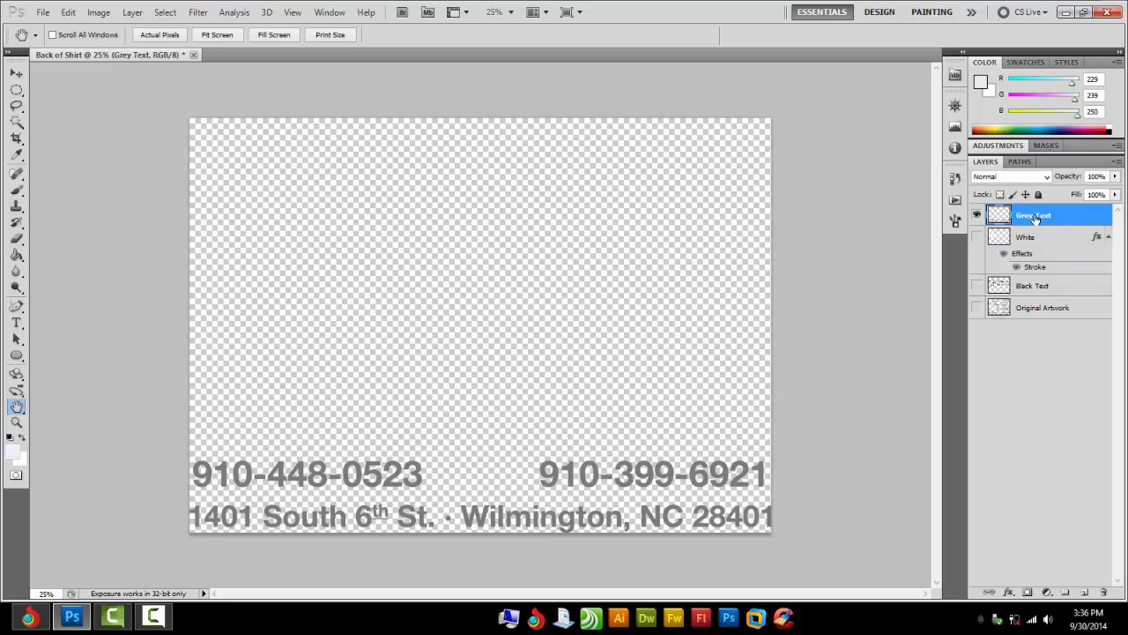
{"action": "left_click", "coordinate": [1008, 592]}
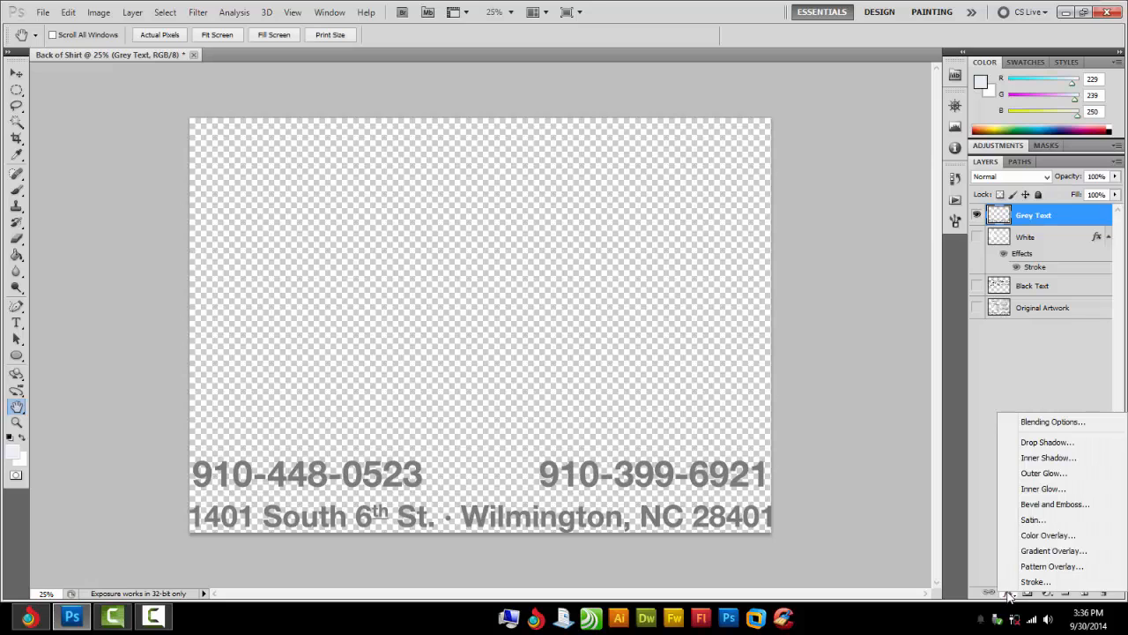
{"action": "left_click", "coordinate": [1023, 535]}
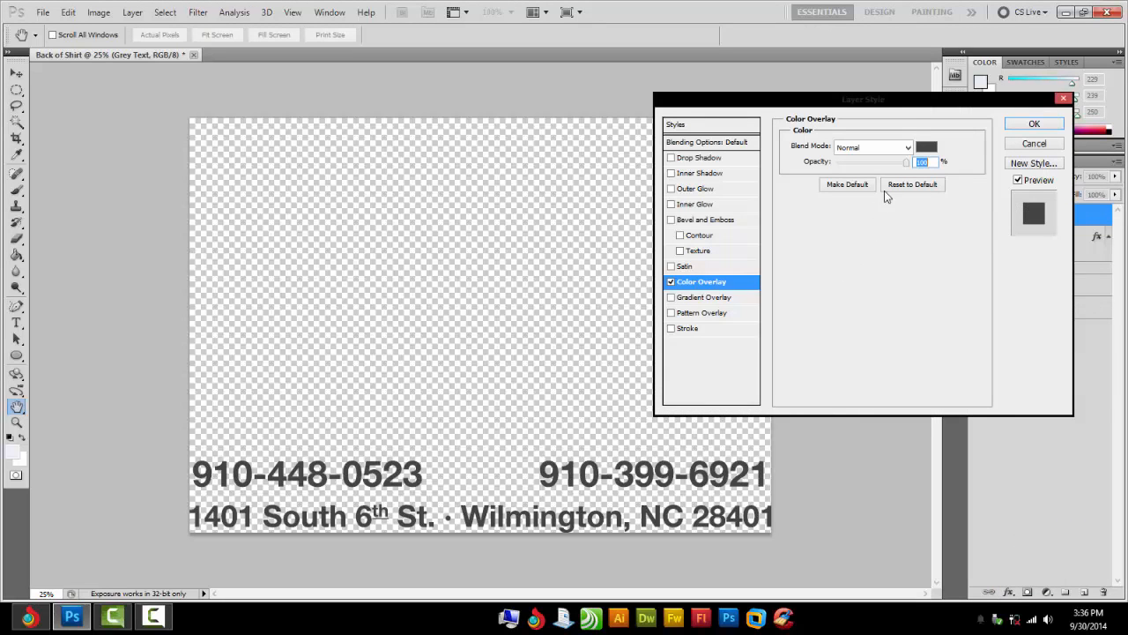
{"action": "left_click", "coordinate": [925, 146]}
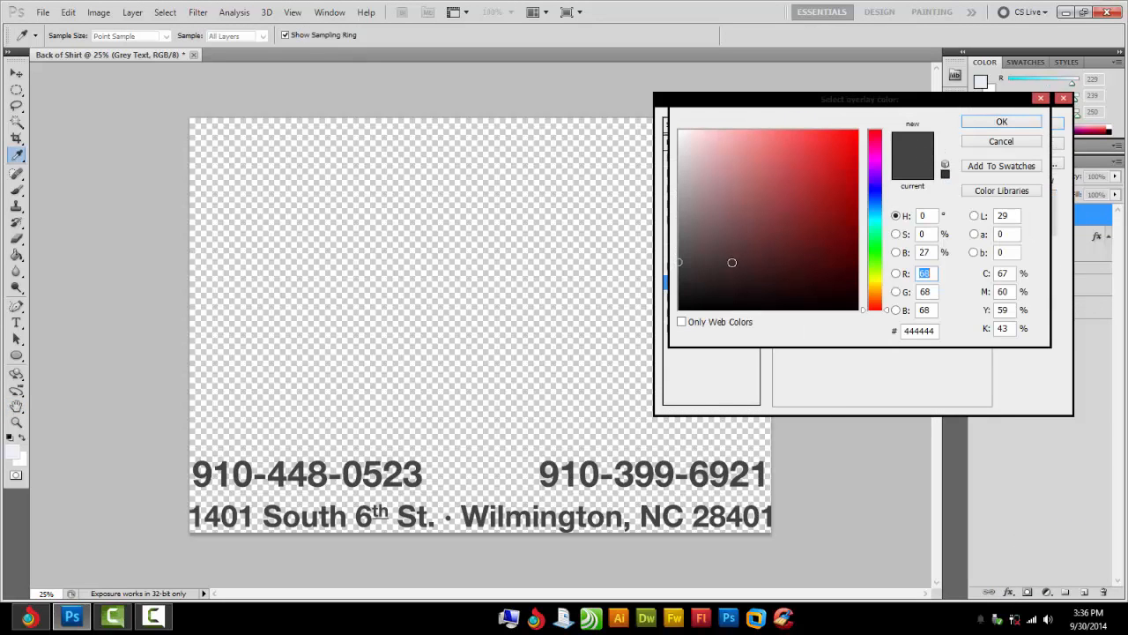
{"action": "left_click_drag", "start_coordinate": [731, 262], "coordinate": [680, 324]}
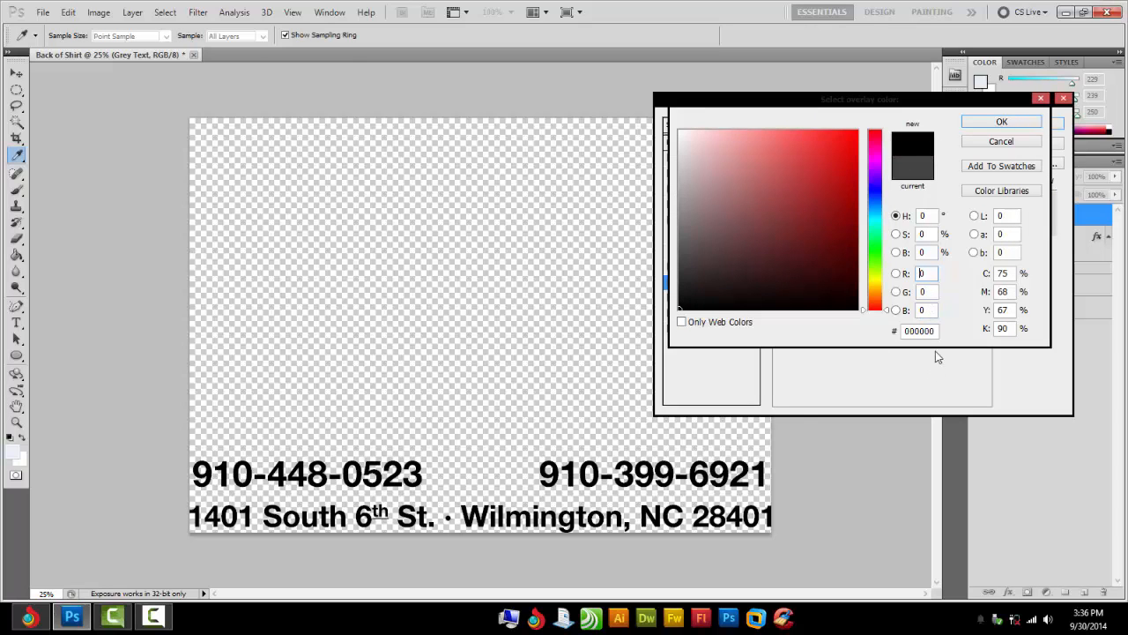
{"action": "left_click", "coordinate": [996, 123]}
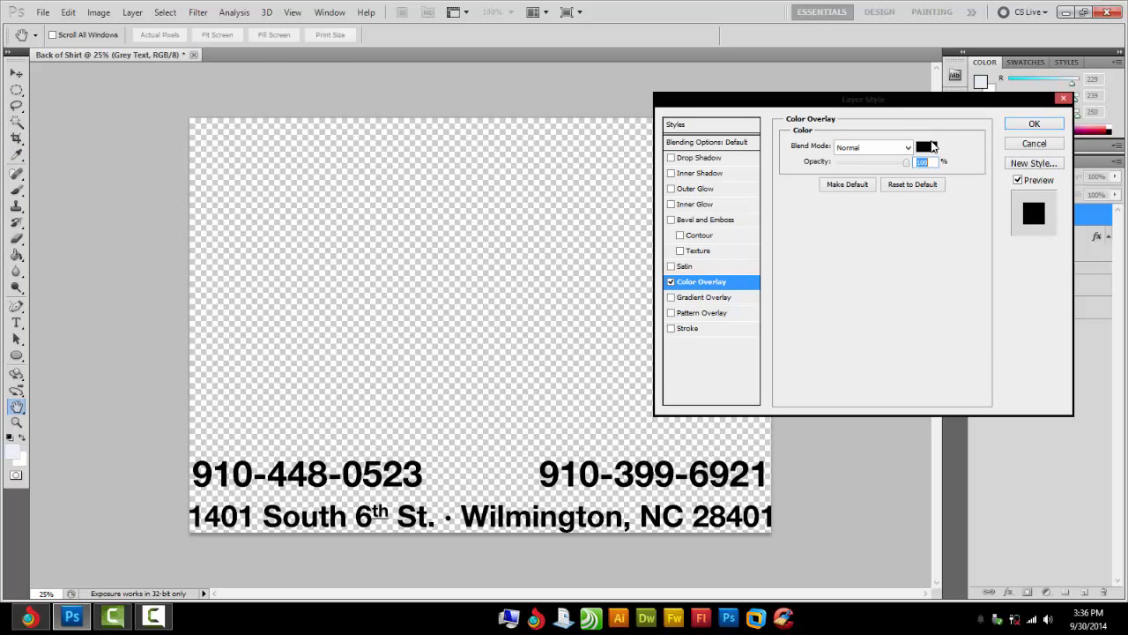
{"action": "left_click", "coordinate": [1031, 123]}
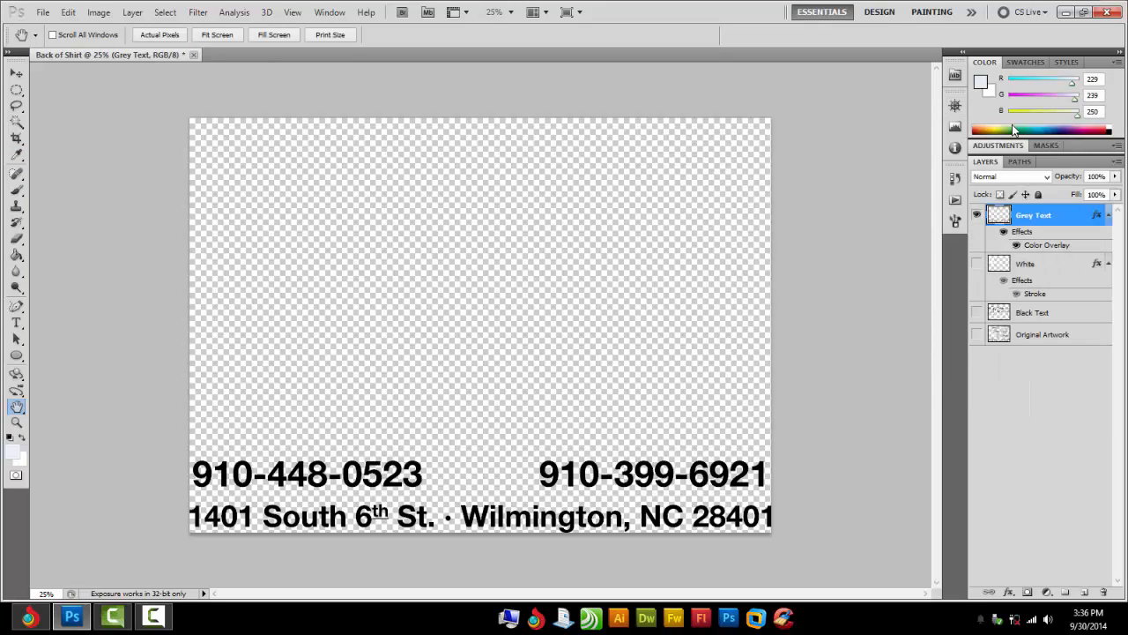
Step: Apply a Color Overlay effect in black (000000) at 100% opacity to the White layer
{"action": "left_click", "coordinate": [1023, 269]}
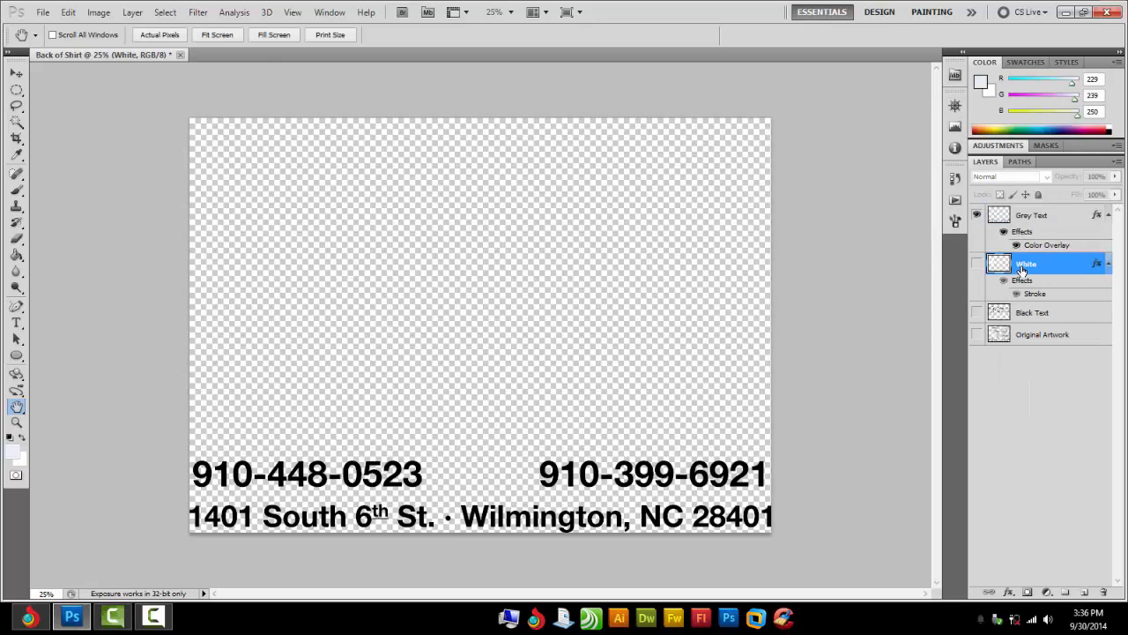
{"action": "left_click", "coordinate": [1009, 592]}
{"action": "left_click", "coordinate": [1032, 529]}
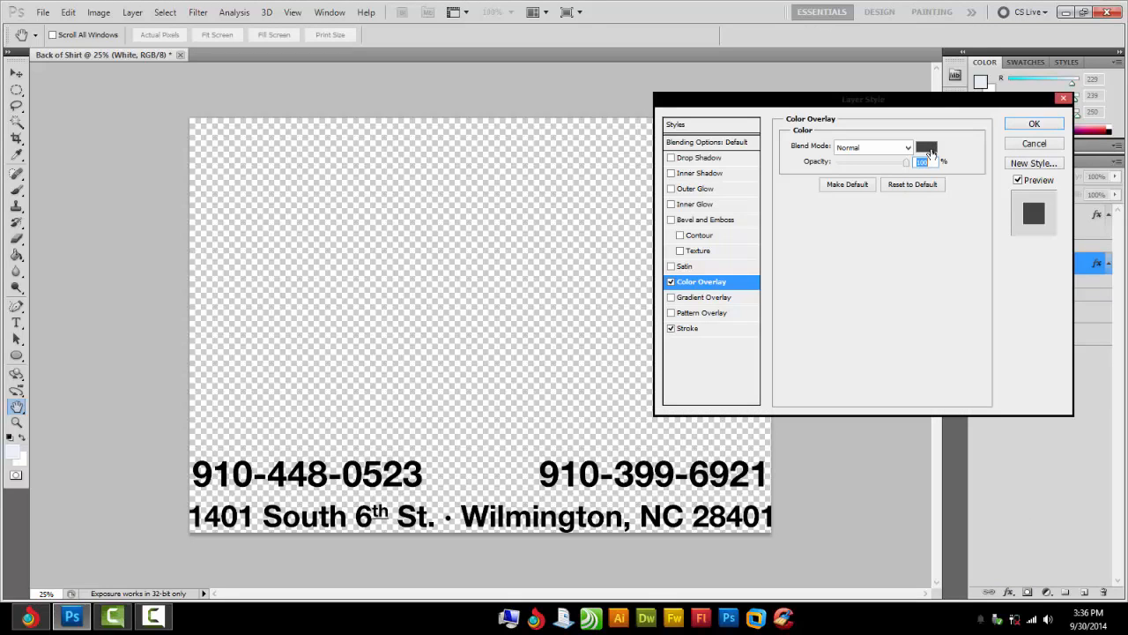
{"action": "left_click", "coordinate": [930, 154]}
{"action": "left_click", "coordinate": [722, 280]}
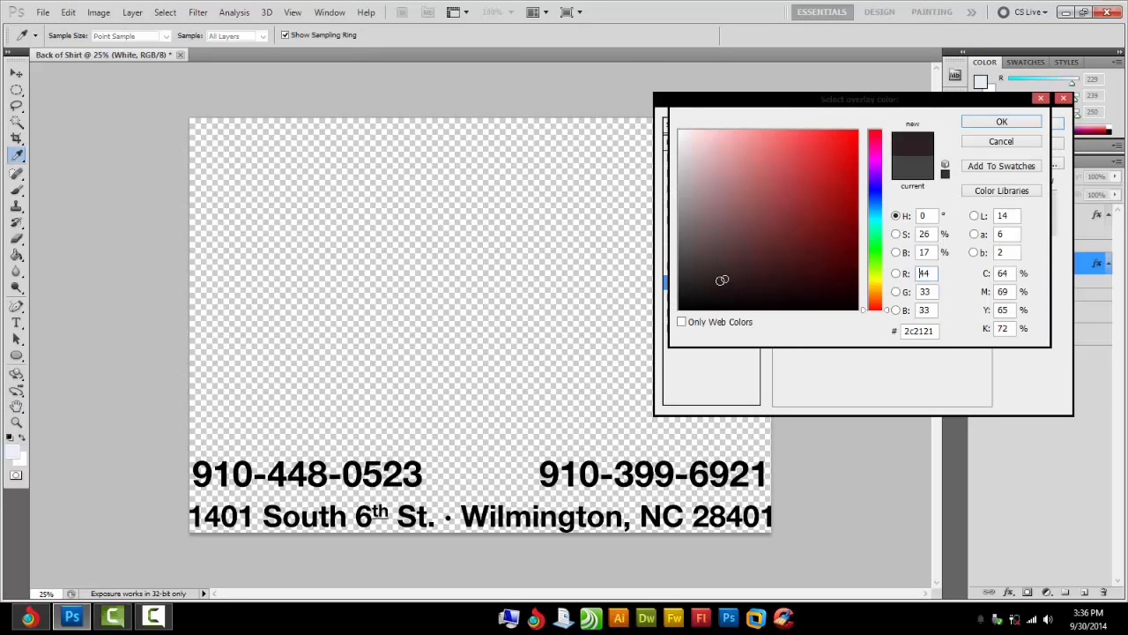
{"action": "left_click_drag", "start_coordinate": [722, 279], "coordinate": [665, 322]}
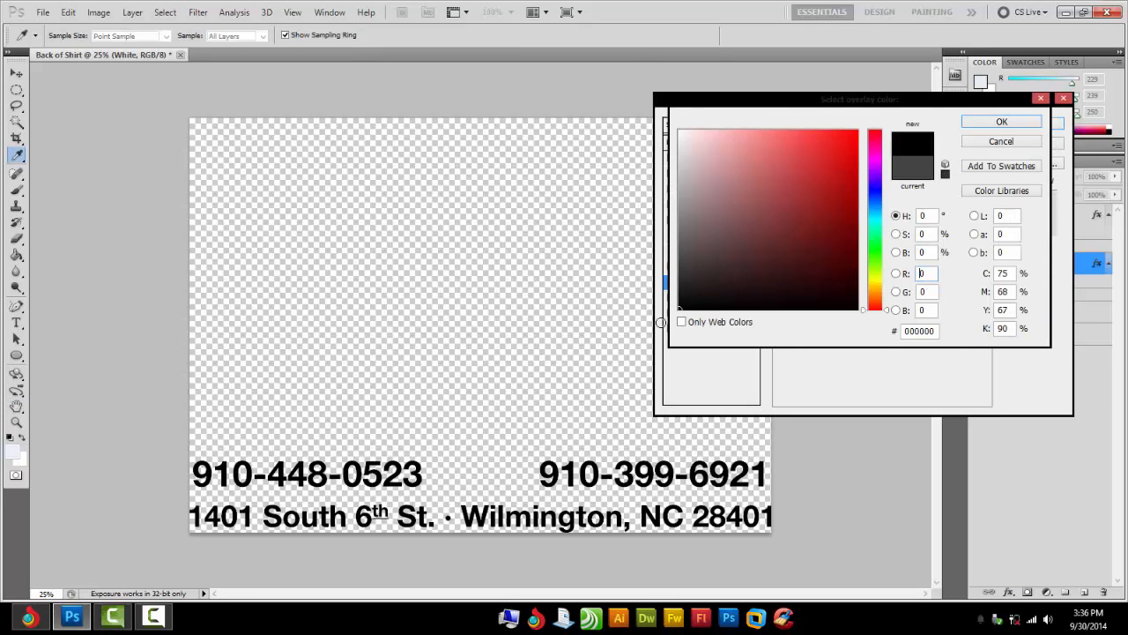
{"action": "left_click", "coordinate": [989, 129]}
{"action": "left_click", "coordinate": [1027, 122]}
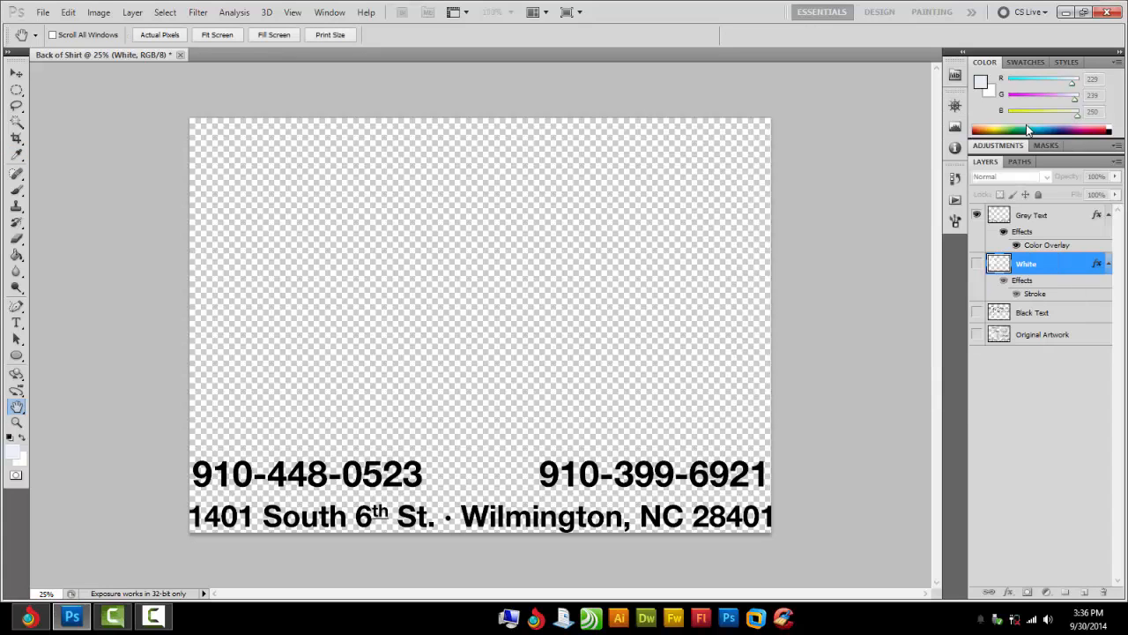
Step: Toggle the White, Grey Text and Black Text layers to compare them, leaving White and Black Text displayed
{"action": "left_click", "coordinate": [977, 263]}
{"action": "left_click", "coordinate": [976, 215]}
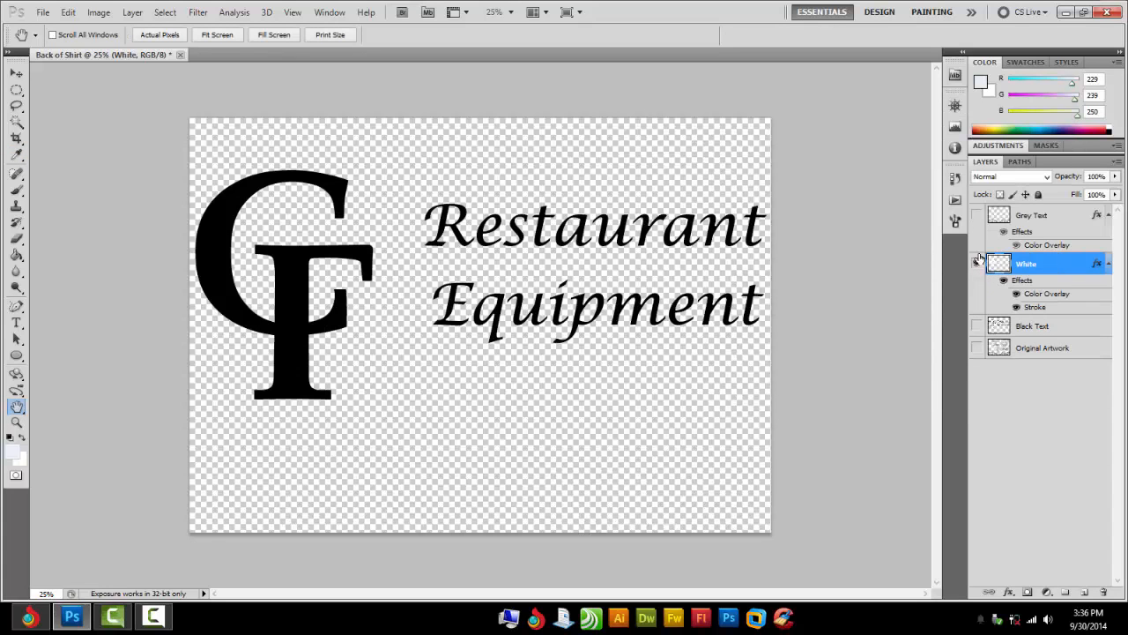
{"action": "left_click", "coordinate": [976, 326]}
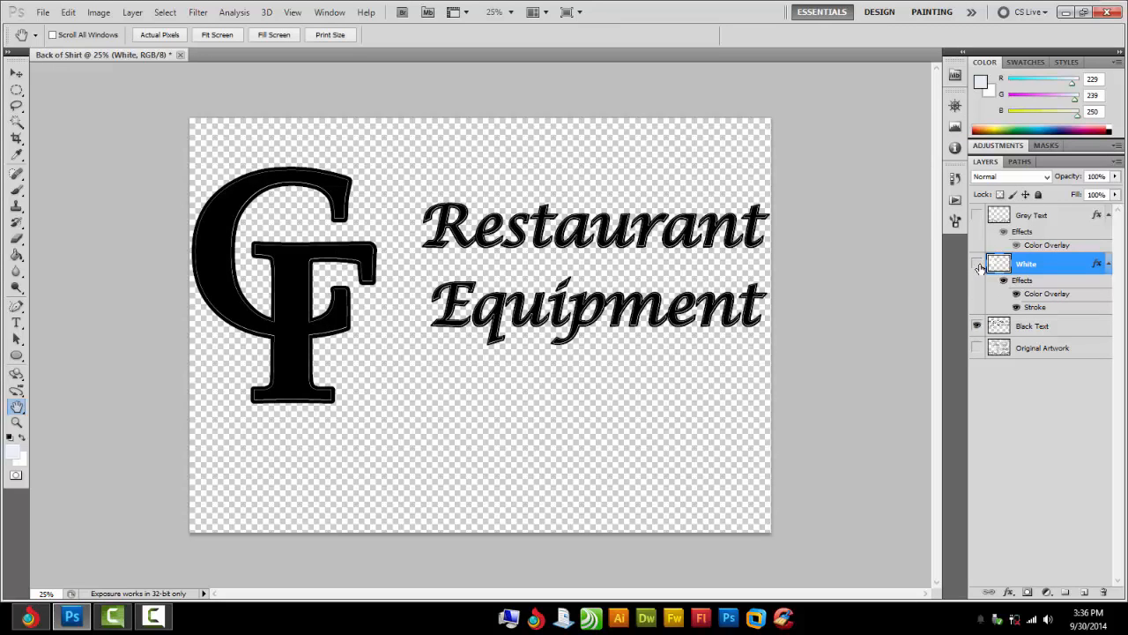
{"action": "left_click", "coordinate": [977, 264]}
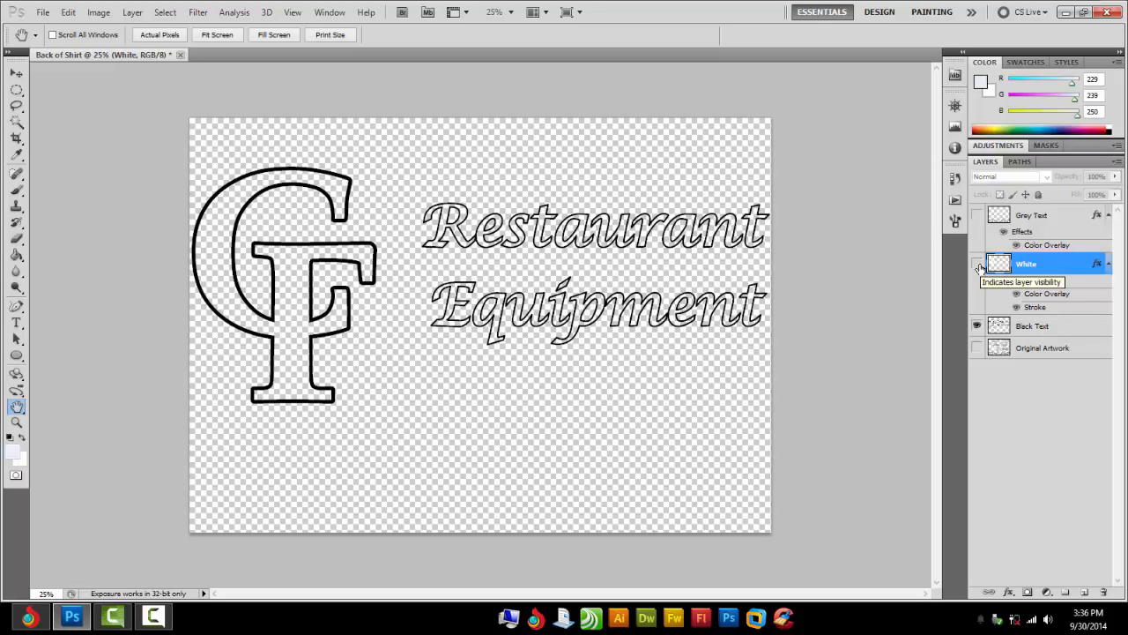
{"action": "left_click", "coordinate": [978, 265]}
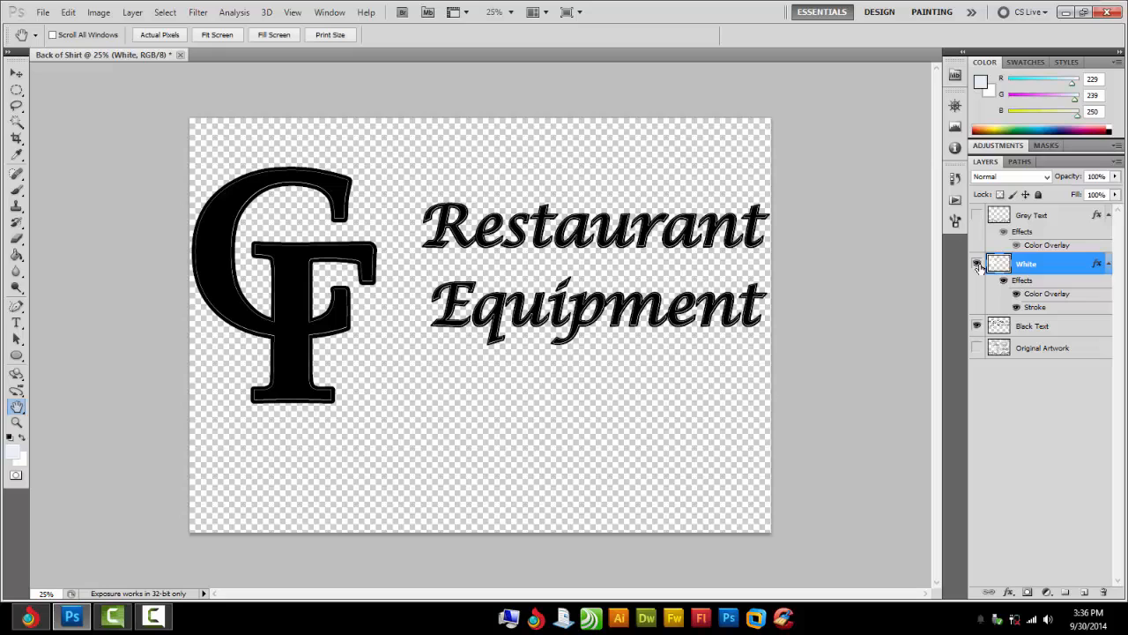
{"action": "left_click", "coordinate": [977, 217]}
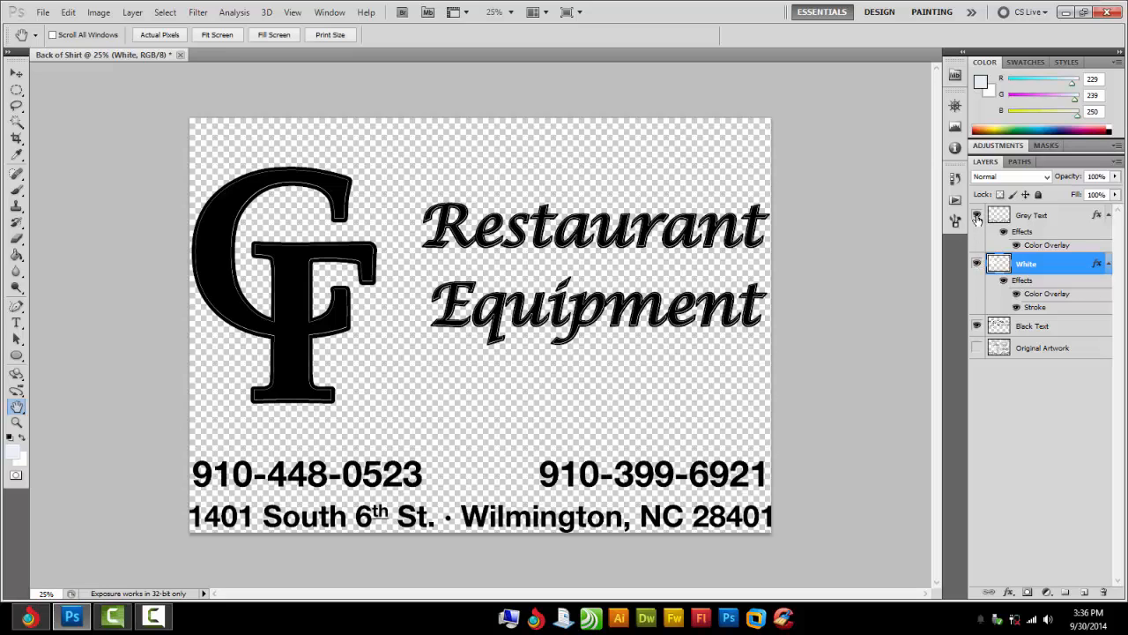
{"action": "left_click", "coordinate": [977, 217]}
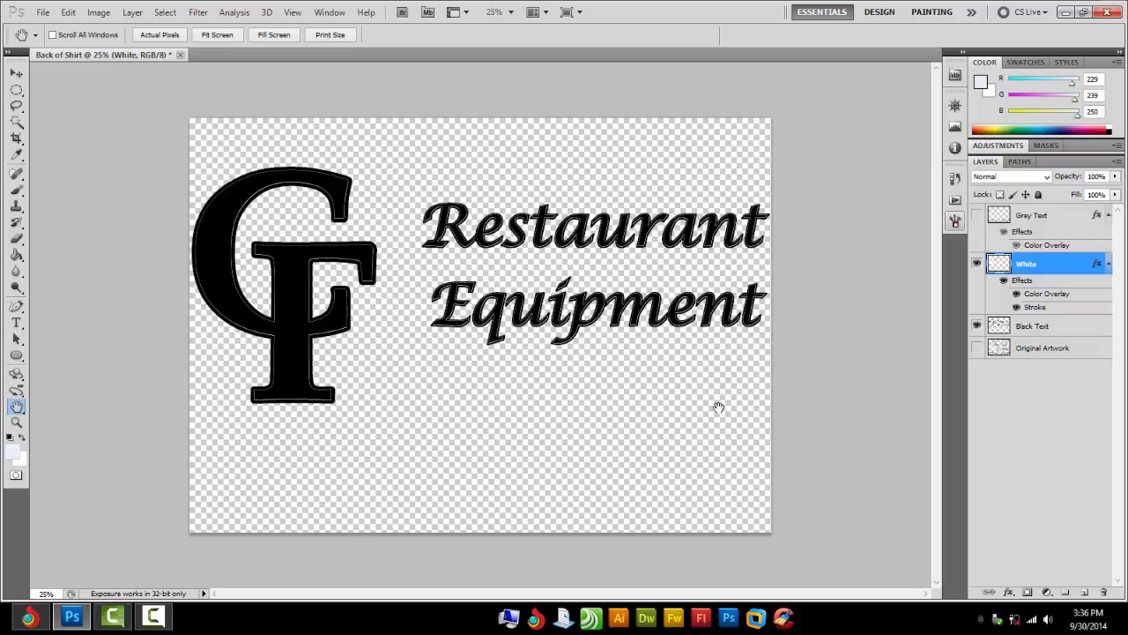
Step: Examine the Equipment lettering up close for the thin stroke between the fill and its outline
{"action": "key", "text": "ctrl+plus"}
{"action": "key", "text": "ctrl+plus"}
{"action": "key", "text": "ctrl+plus"}
{"action": "key", "text": "ctrl+plus"}
{"action": "key", "text": "ctrl+plus"}
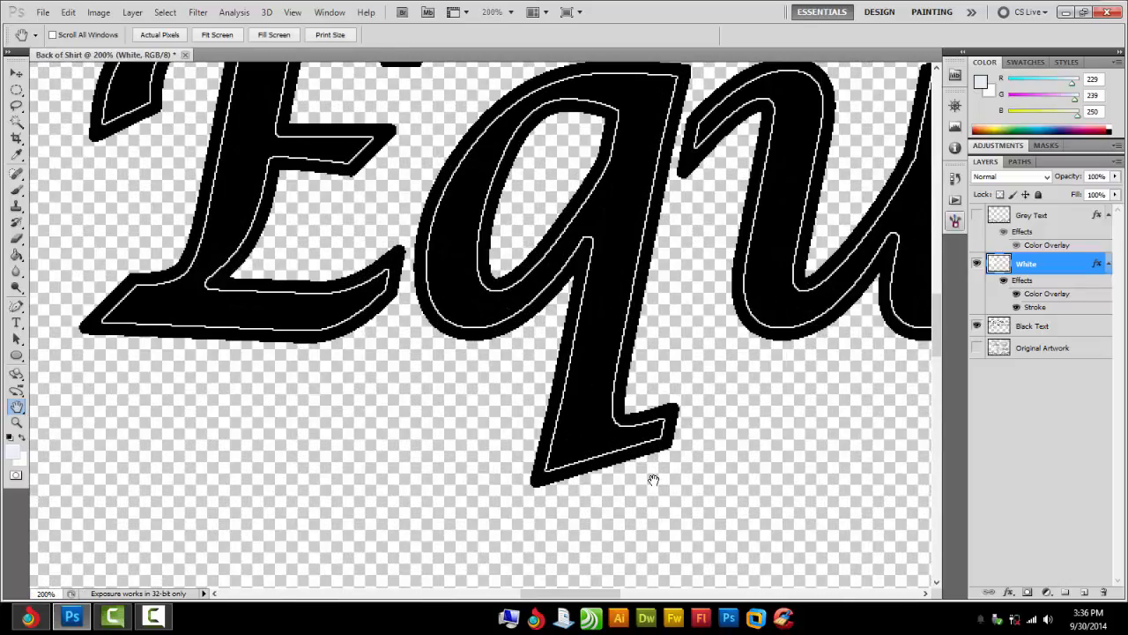
{"action": "key", "text": "ctrl+minus"}
{"action": "key", "text": "ctrl+minus"}
{"action": "key", "text": "ctrl+minus"}
{"action": "key", "text": "ctrl+minus"}
{"action": "key", "text": "ctrl+minus"}
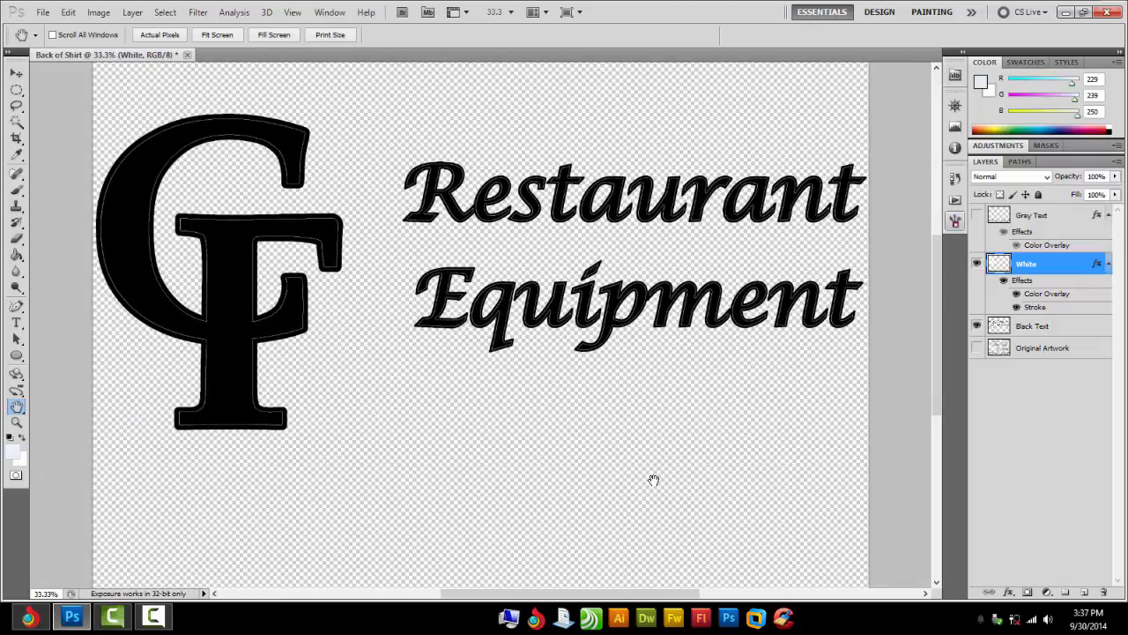
Step: Change the White layer's Stroke effect color to black (000000)
{"action": "double_click", "coordinate": [1033, 306]}
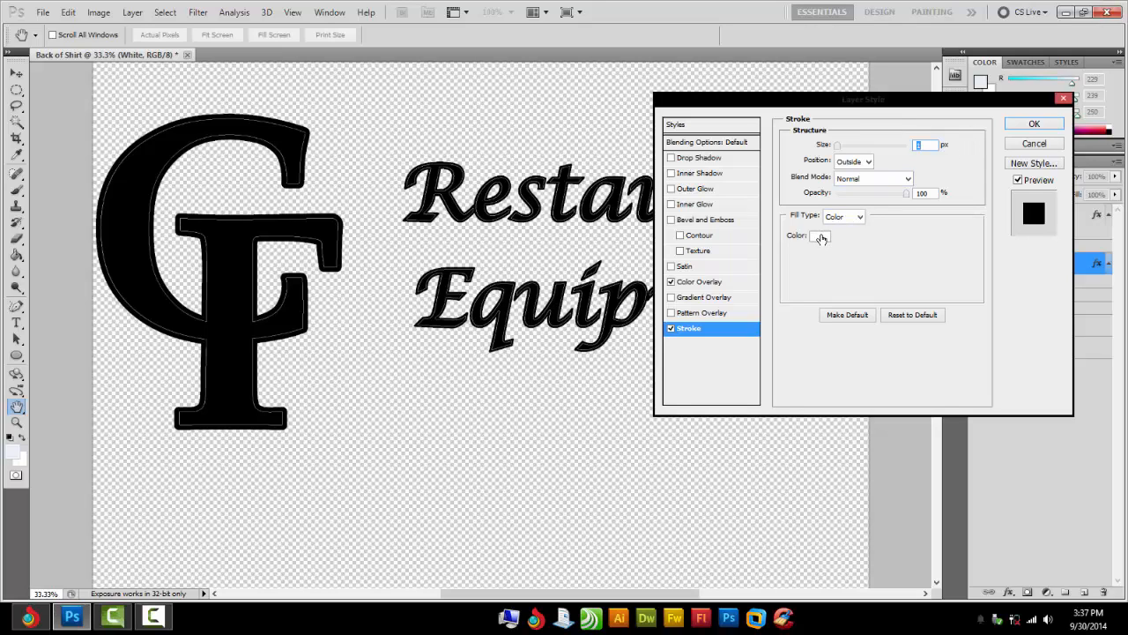
{"action": "left_click", "coordinate": [821, 237]}
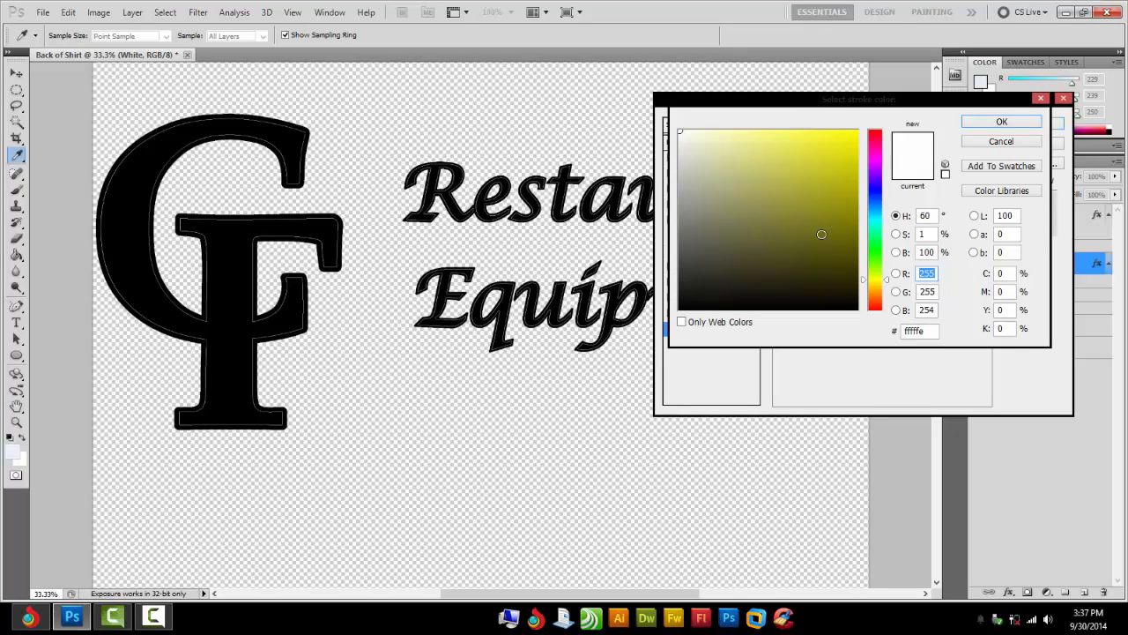
{"action": "mouse_move", "coordinate": [761, 233]}
{"action": "left_mouse_down"}
{"action": "mouse_move", "coordinate": [680, 275]}
{"action": "mouse_move", "coordinate": [668, 316]}
{"action": "mouse_move", "coordinate": [677, 325]}
{"action": "left_mouse_up"}
{"action": "left_click_drag", "start_coordinate": [728, 255], "coordinate": [675, 313]}
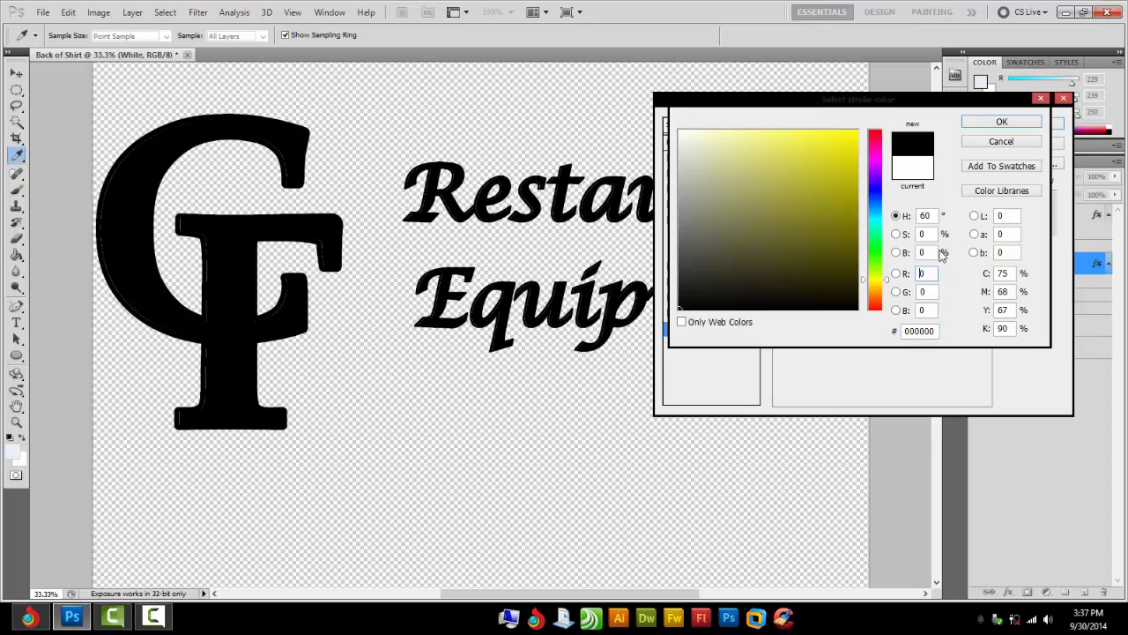
{"action": "left_click", "coordinate": [988, 121]}
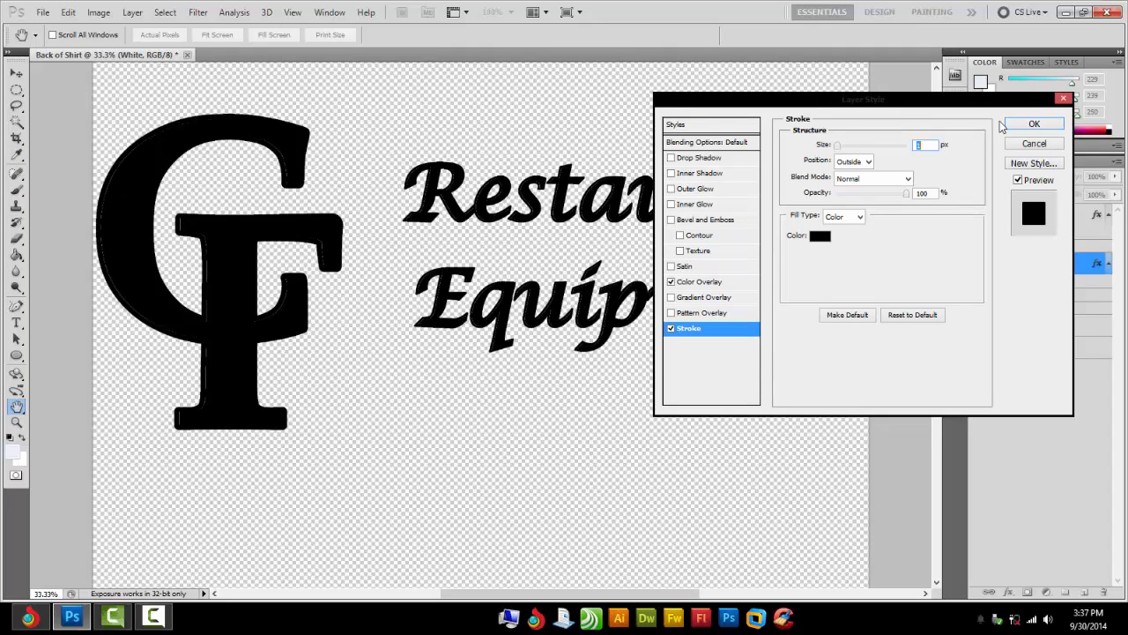
{"action": "left_click", "coordinate": [1030, 124]}
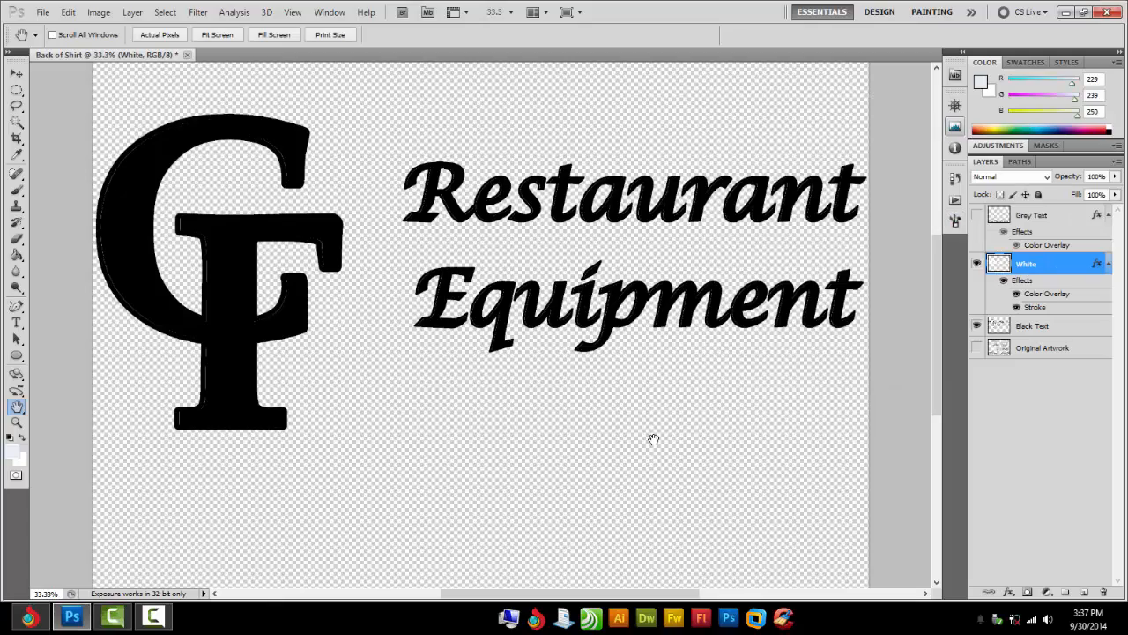
Step: Inspect the Equipment lettering up close for remaining white lines between fill and outline
{"action": "key", "text": "ctrl+plus"}
{"action": "key", "text": "ctrl+plus"}
{"action": "key", "text": "ctrl+plus"}
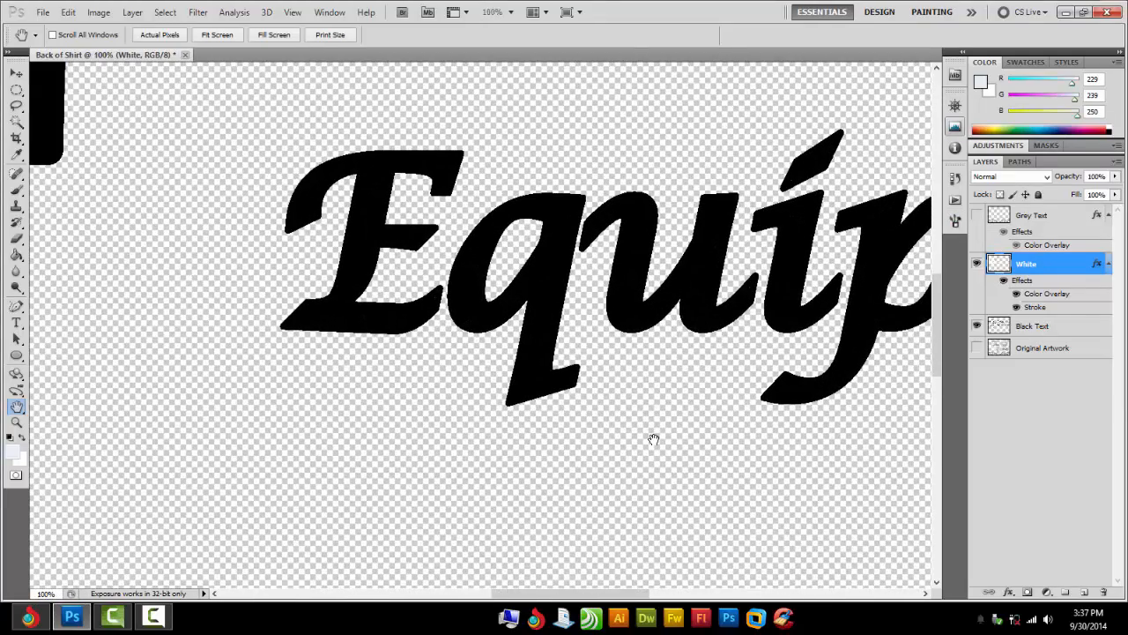
{"action": "key", "text": "ctrl+minus"}
{"action": "key", "text": "ctrl+minus"}
{"action": "key", "text": "ctrl+minus"}
{"action": "key", "text": "ctrl+minus"}
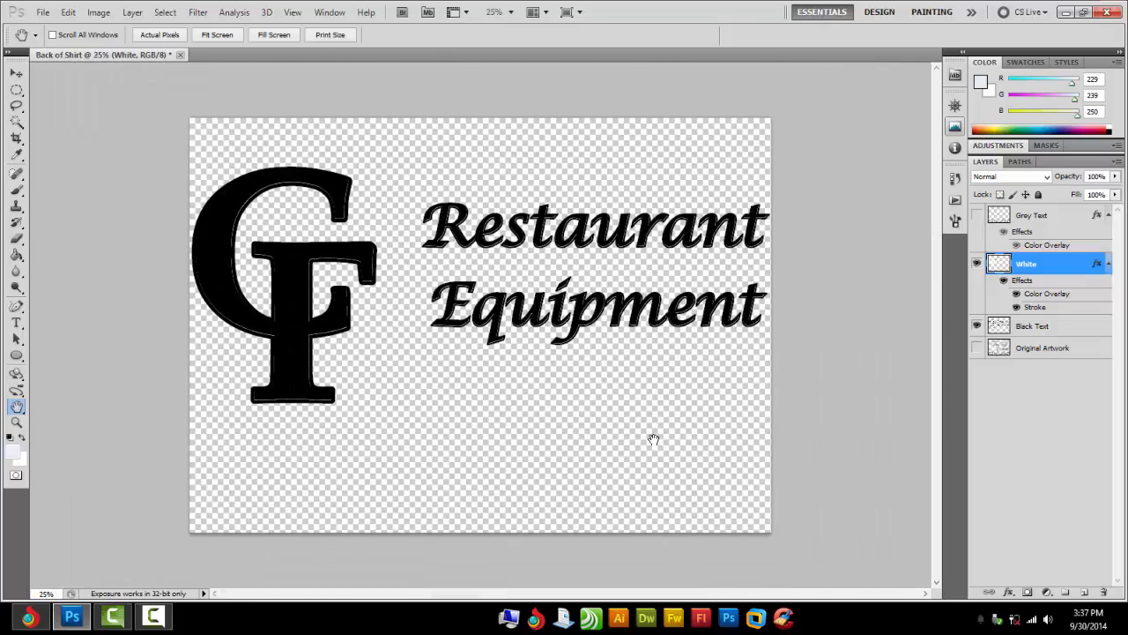
Step: Toggle the Black Text and White layers in turn to compare the outline with the fill, leaving both displayed
{"action": "left_click", "coordinate": [976, 326]}
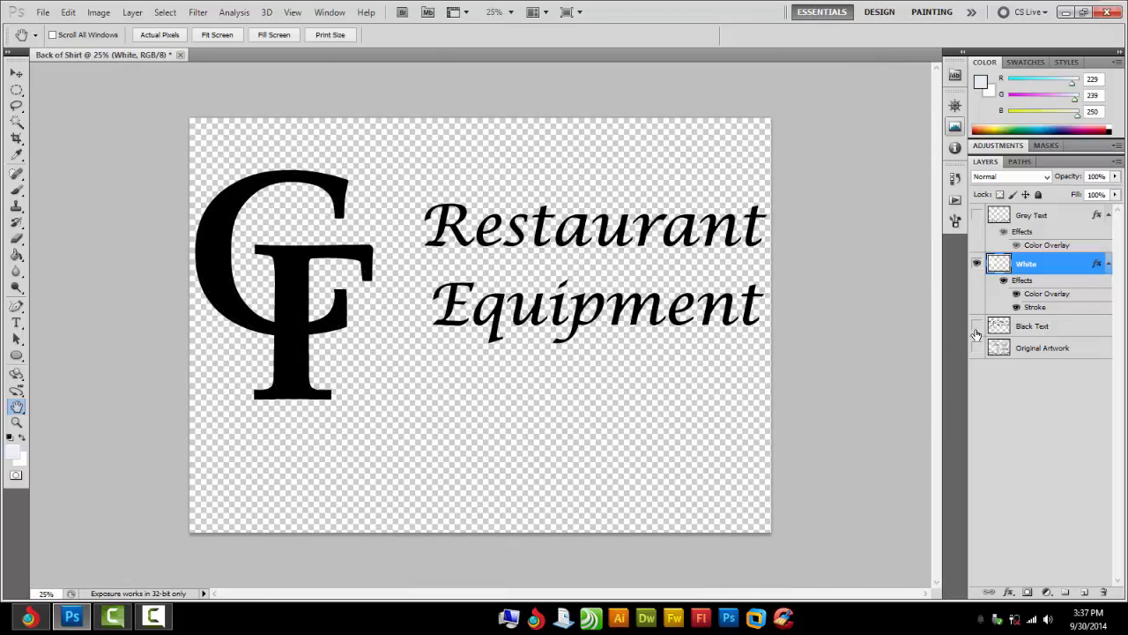
{"action": "left_click", "coordinate": [976, 328]}
{"action": "left_click", "coordinate": [976, 328]}
{"action": "left_click", "coordinate": [975, 328]}
{"action": "left_click", "coordinate": [976, 263]}
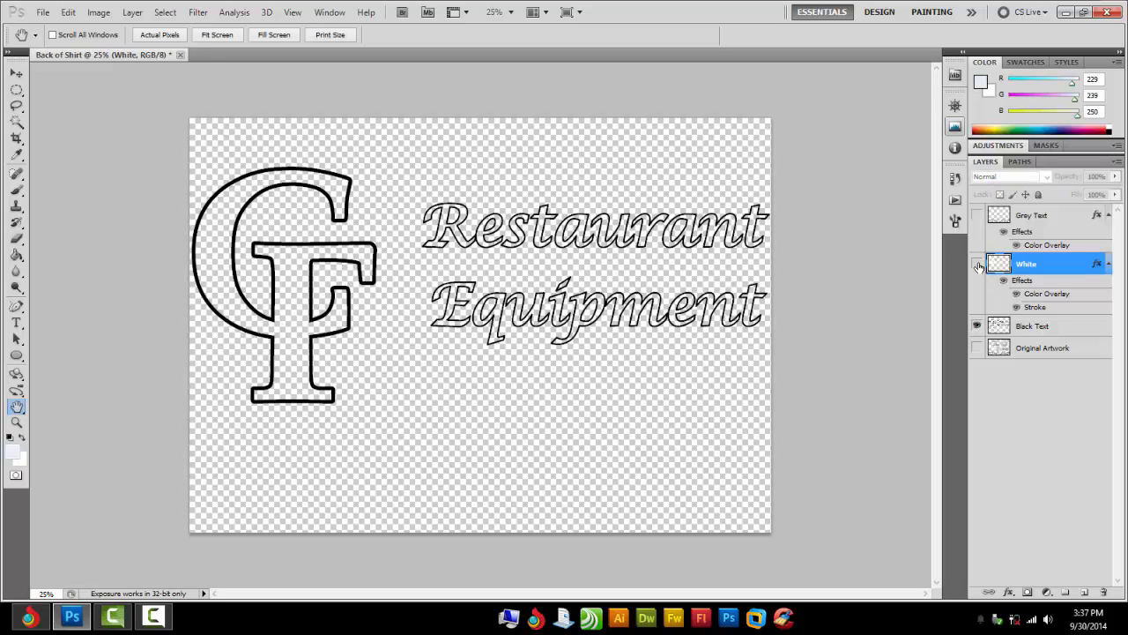
{"action": "left_click", "coordinate": [977, 265]}
{"action": "left_click", "coordinate": [978, 267]}
{"action": "left_click", "coordinate": [979, 267]}
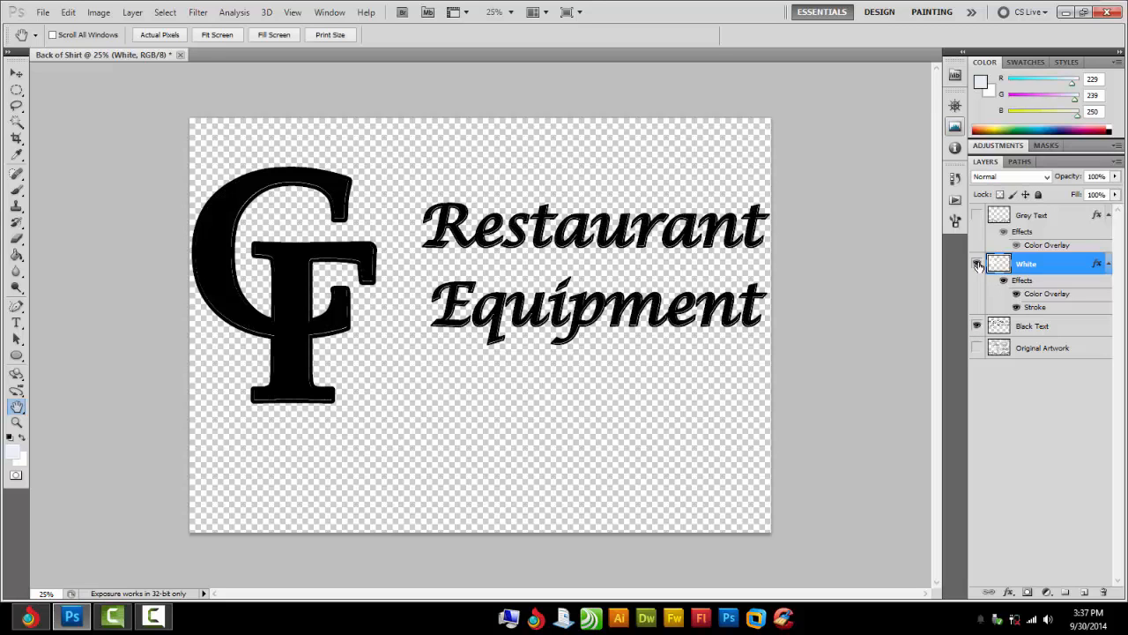
Step: Show the Grey Text layer and hide Black Text and White to isolate the contact lines
{"action": "left_click", "coordinate": [976, 216]}
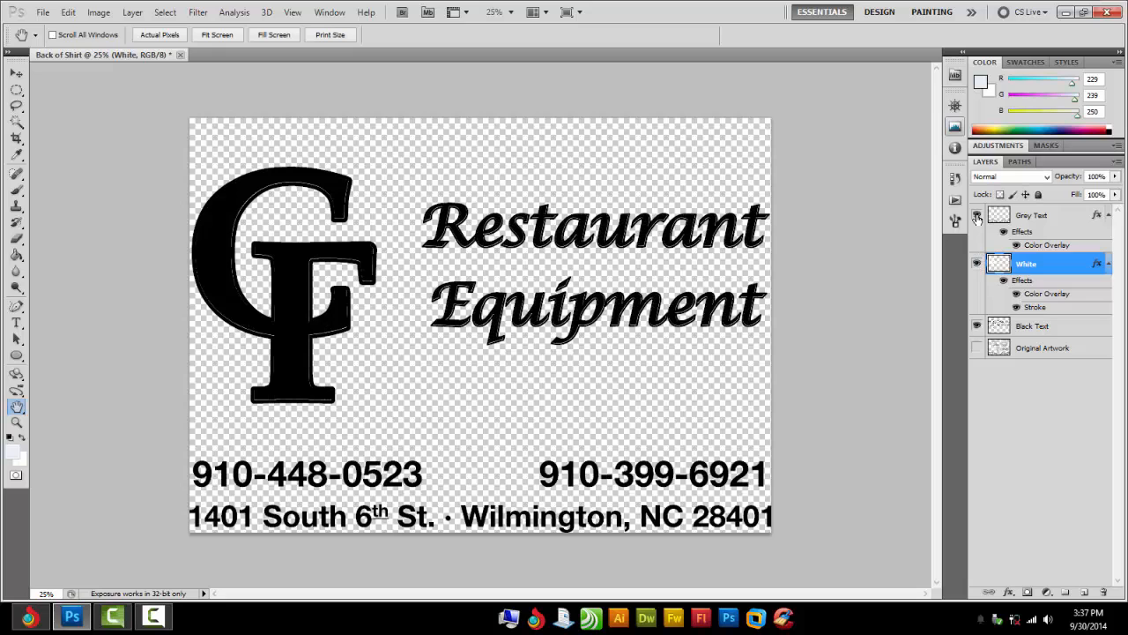
{"action": "left_click", "coordinate": [979, 327]}
{"action": "left_click", "coordinate": [979, 267]}
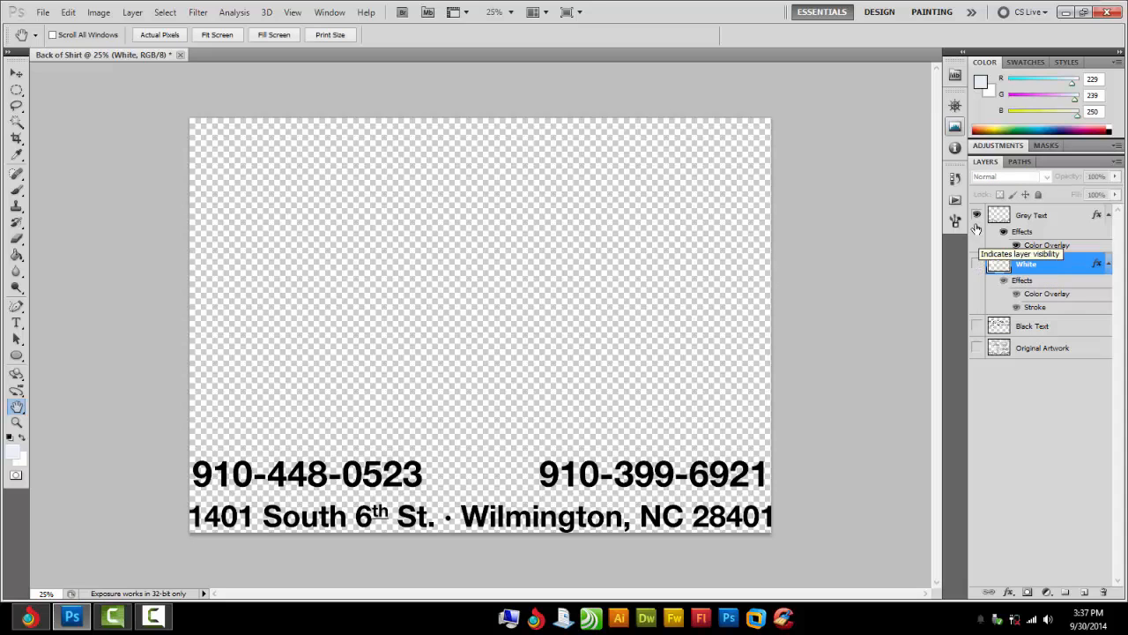
Step: Undock the layer list so it floats over the edge of the canvas, and select the White layer
{"action": "left_click_drag", "start_coordinate": [987, 169], "coordinate": [785, 82]}
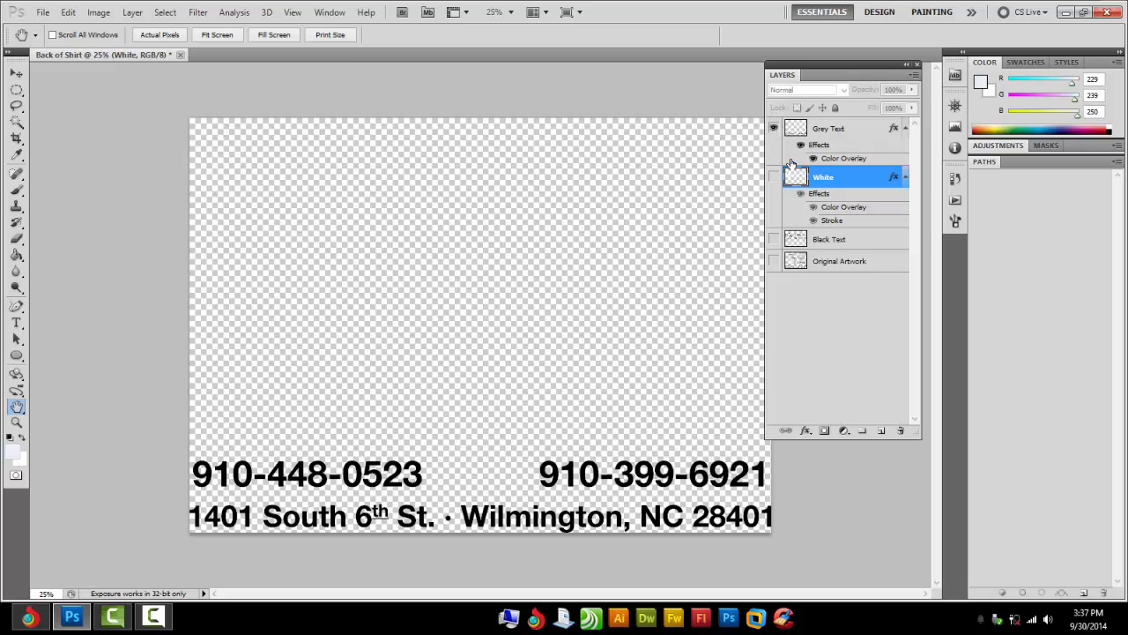
{"action": "left_click", "coordinate": [829, 239]}
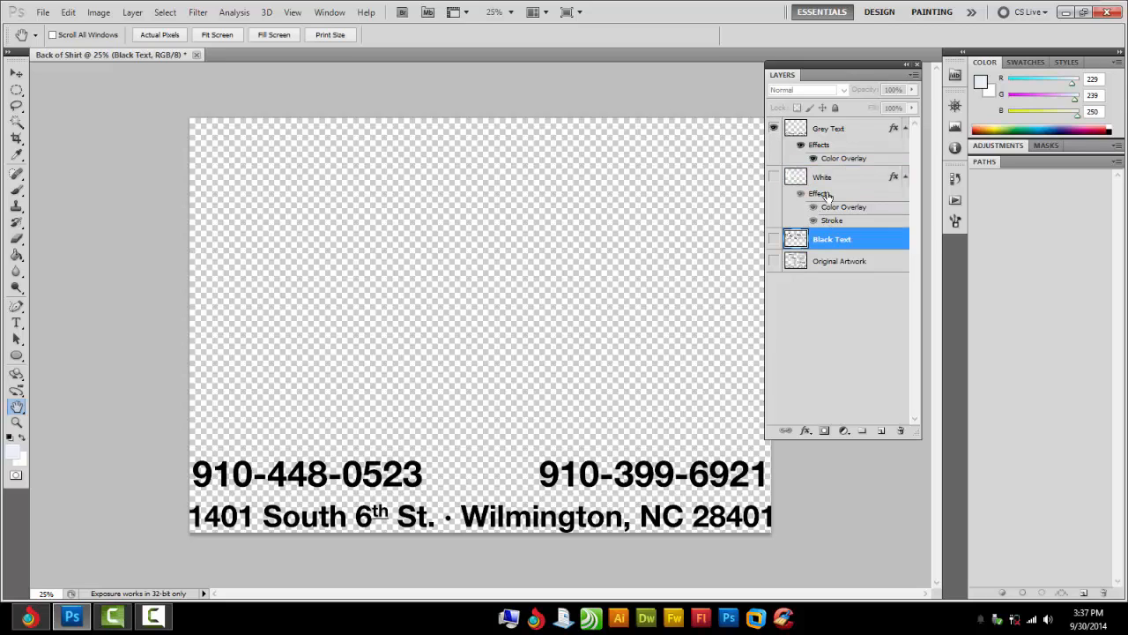
{"action": "left_click", "coordinate": [830, 178]}
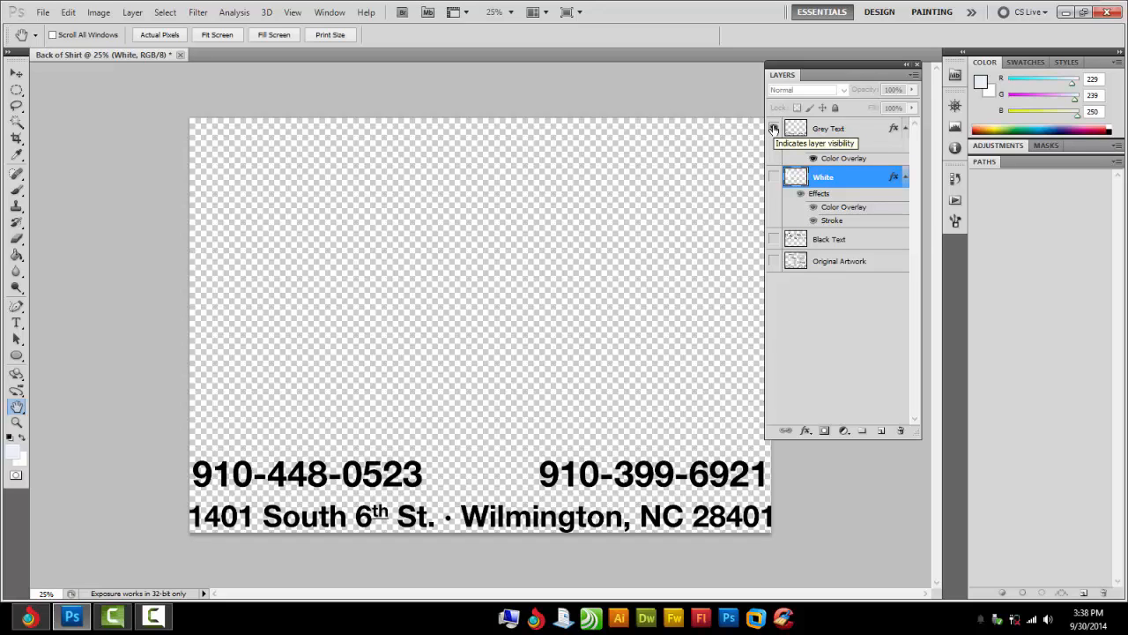
Step: Display White and Black Text together with Grey Text for review, and hide both again so only Grey Text remains
{"action": "left_click", "coordinate": [773, 177]}
{"action": "left_click", "coordinate": [774, 238]}
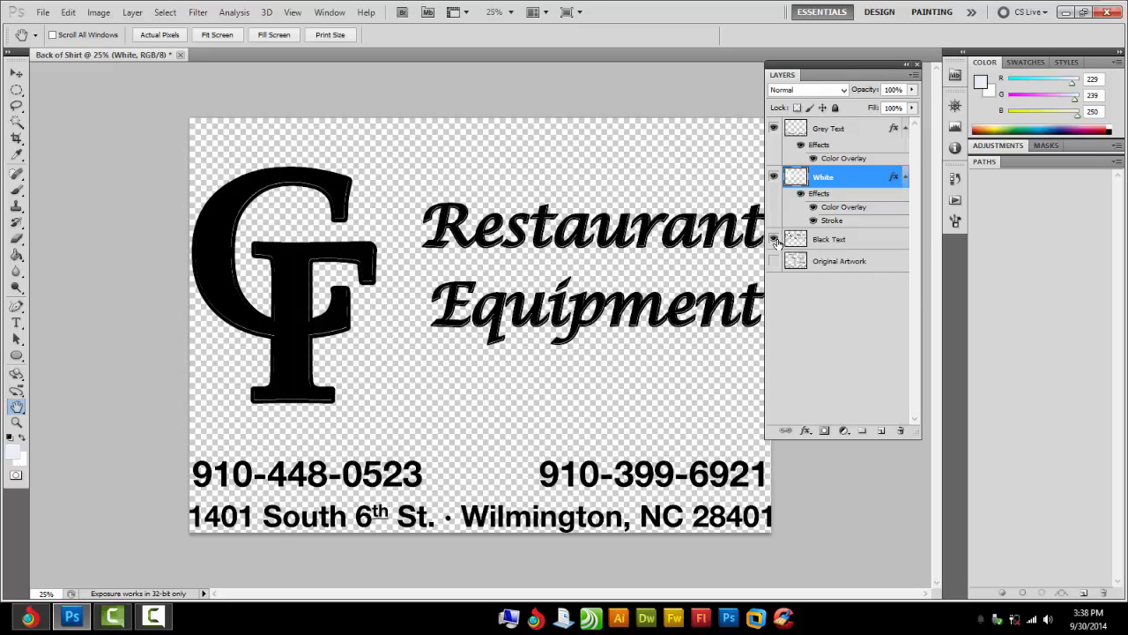
{"action": "left_click", "coordinate": [772, 131]}
{"action": "left_click", "coordinate": [774, 239]}
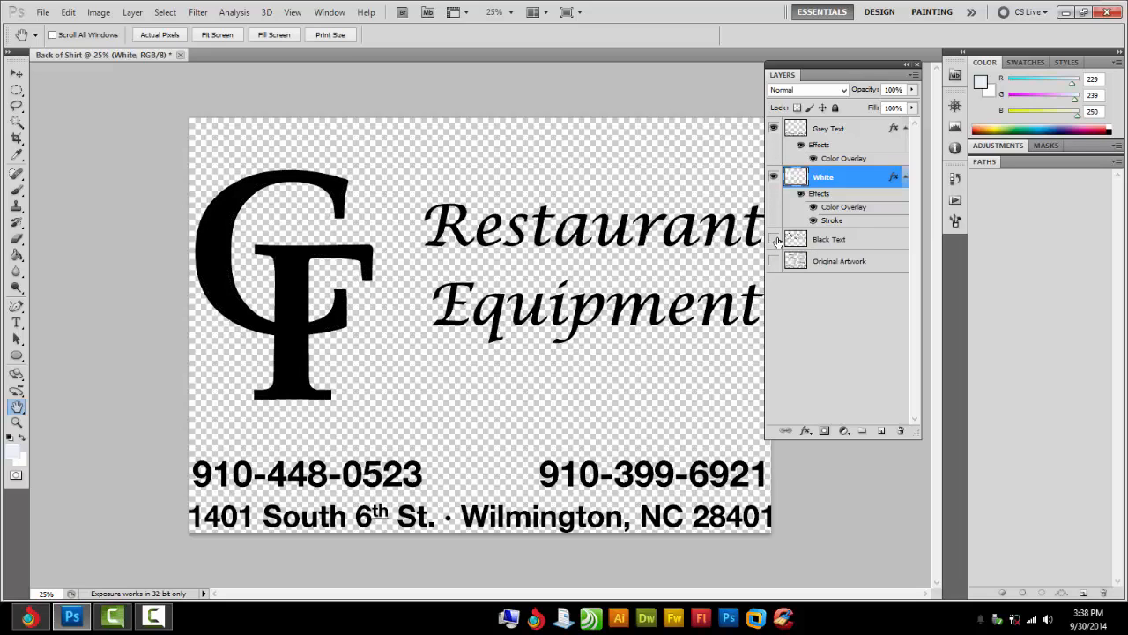
{"action": "left_click", "coordinate": [774, 177]}
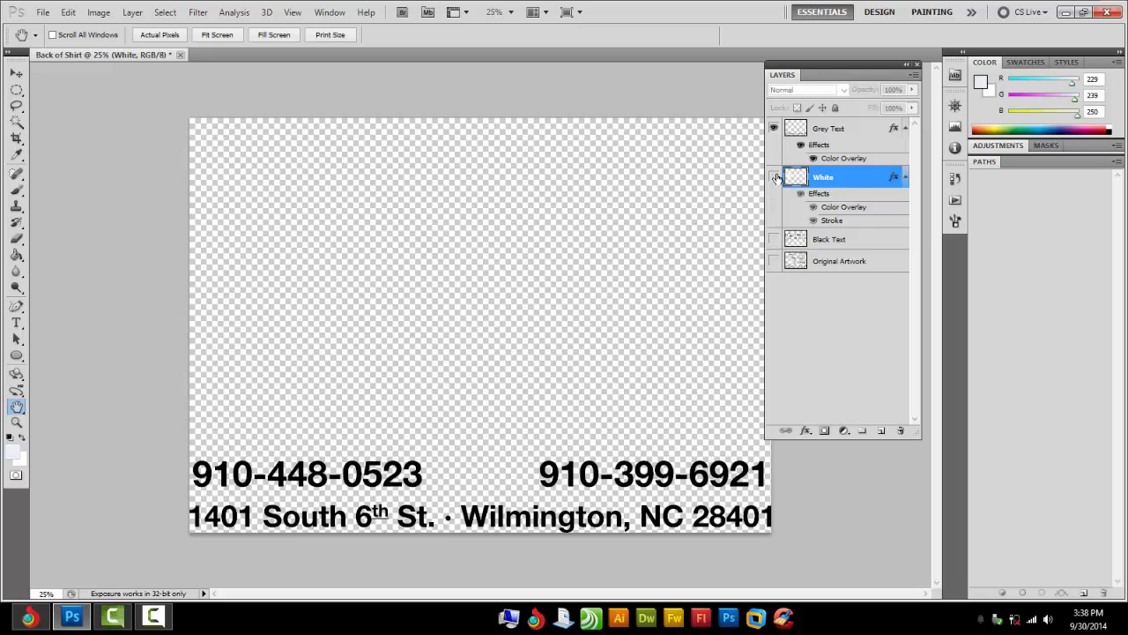
Step: Set up printing for the Grey Text separation with image centering off, the artwork near the page's upper edge, and center crop marks on
{"action": "left_click", "coordinate": [43, 12]}
{"action": "left_click", "coordinate": [56, 357]}
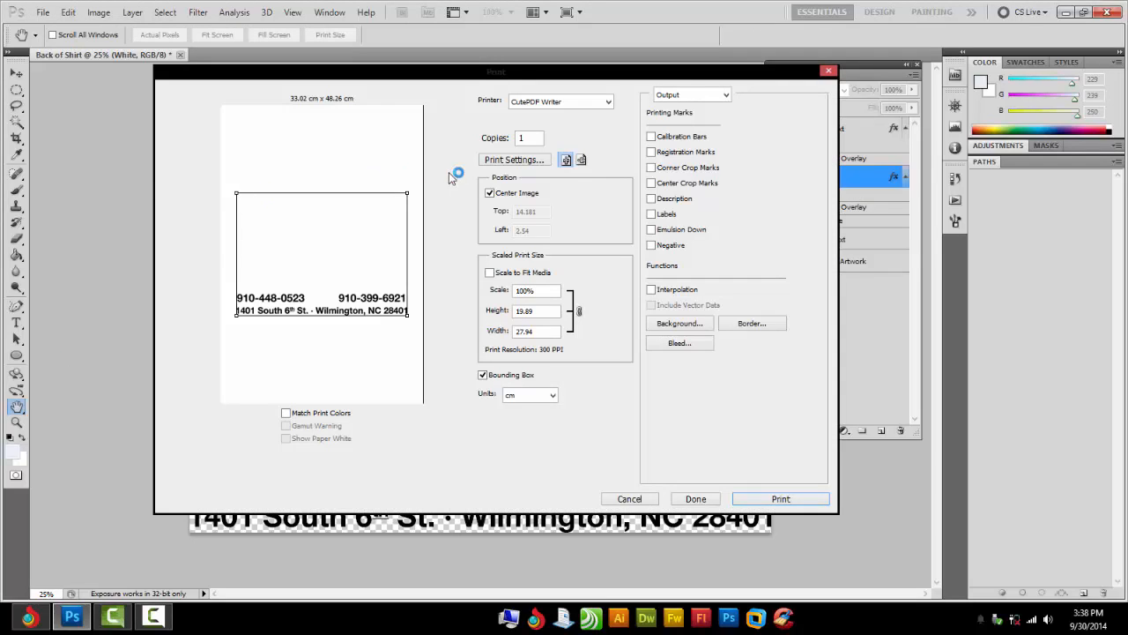
{"action": "left_click", "coordinate": [490, 192]}
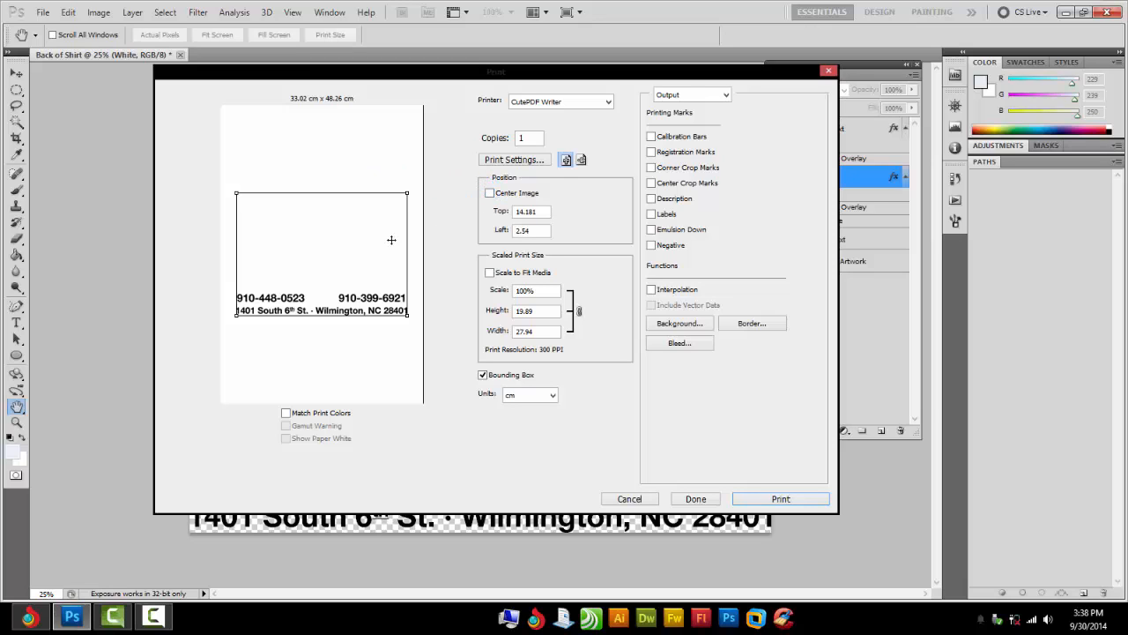
{"action": "left_click_drag", "start_coordinate": [317, 270], "coordinate": [316, 192]}
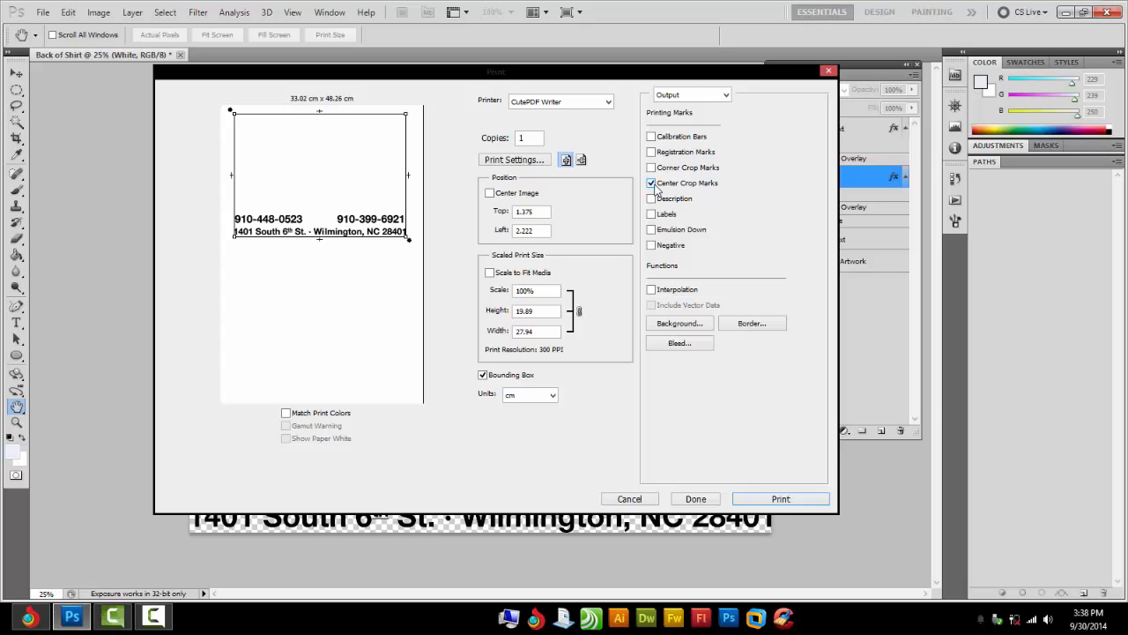
Step: Review the color management print settings, return to the output settings, and close the print setup without printing
{"action": "left_click", "coordinate": [674, 96]}
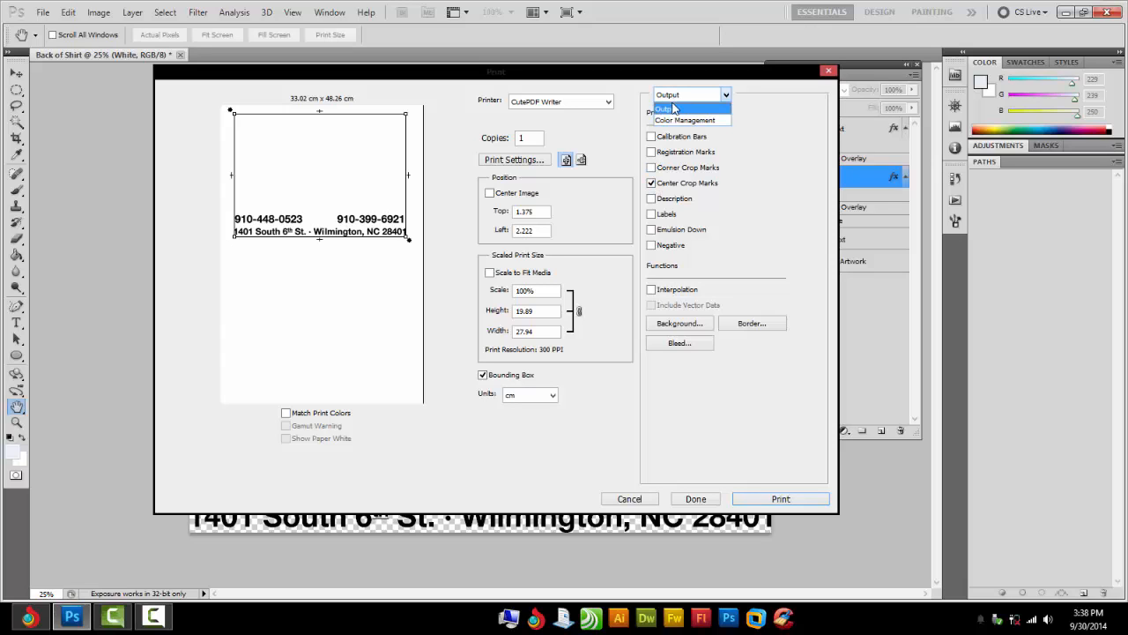
{"action": "left_click", "coordinate": [675, 116]}
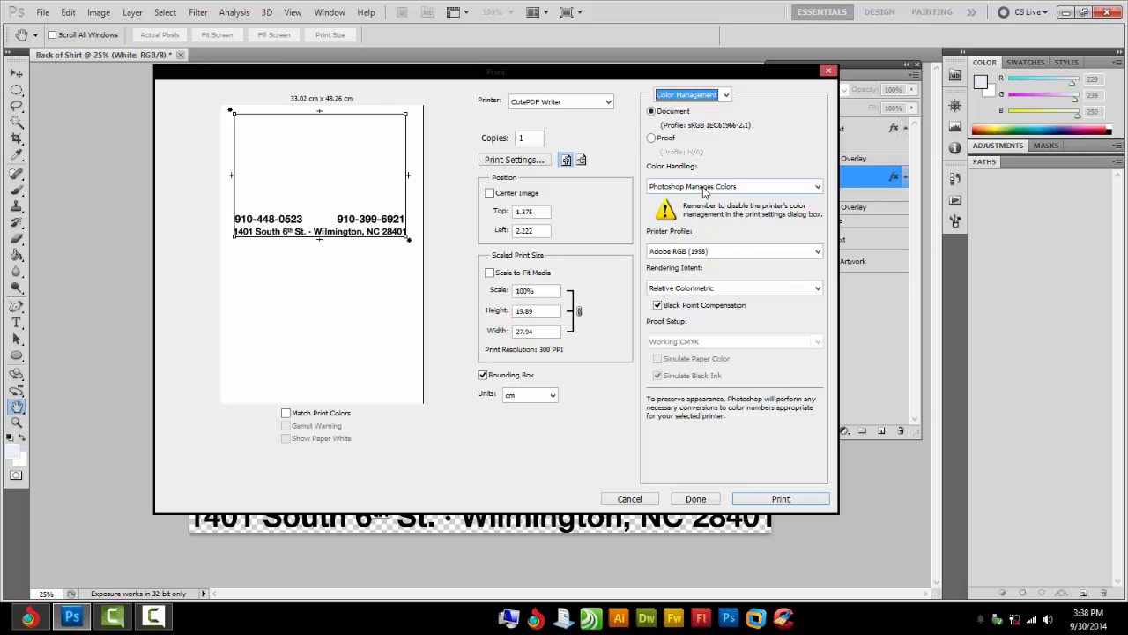
{"action": "left_click", "coordinate": [686, 96]}
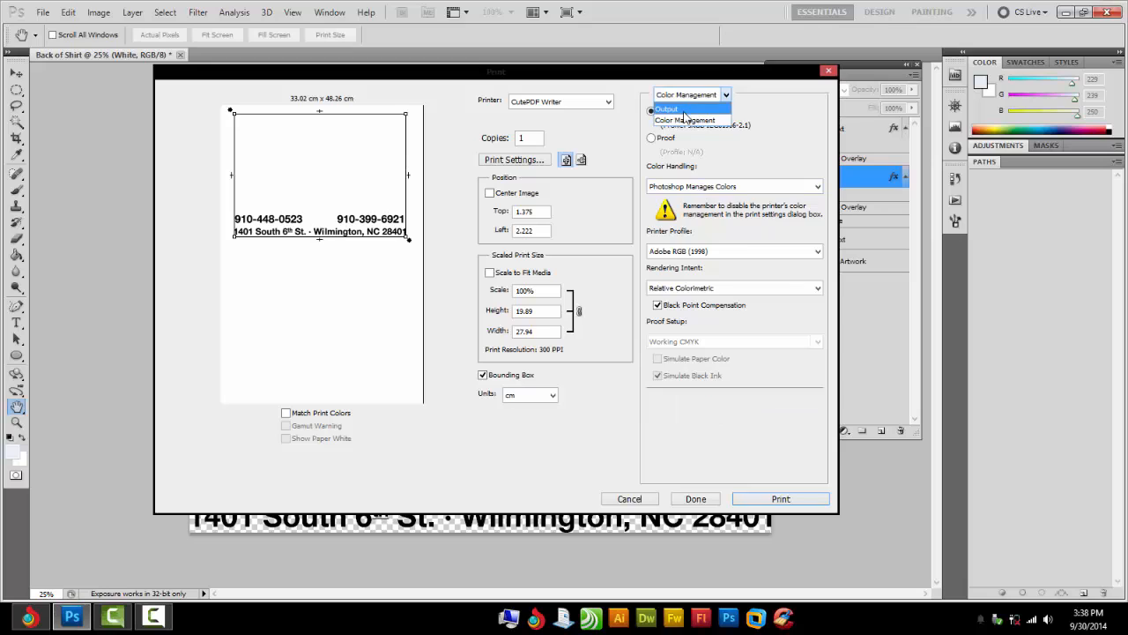
{"action": "left_click", "coordinate": [686, 110]}
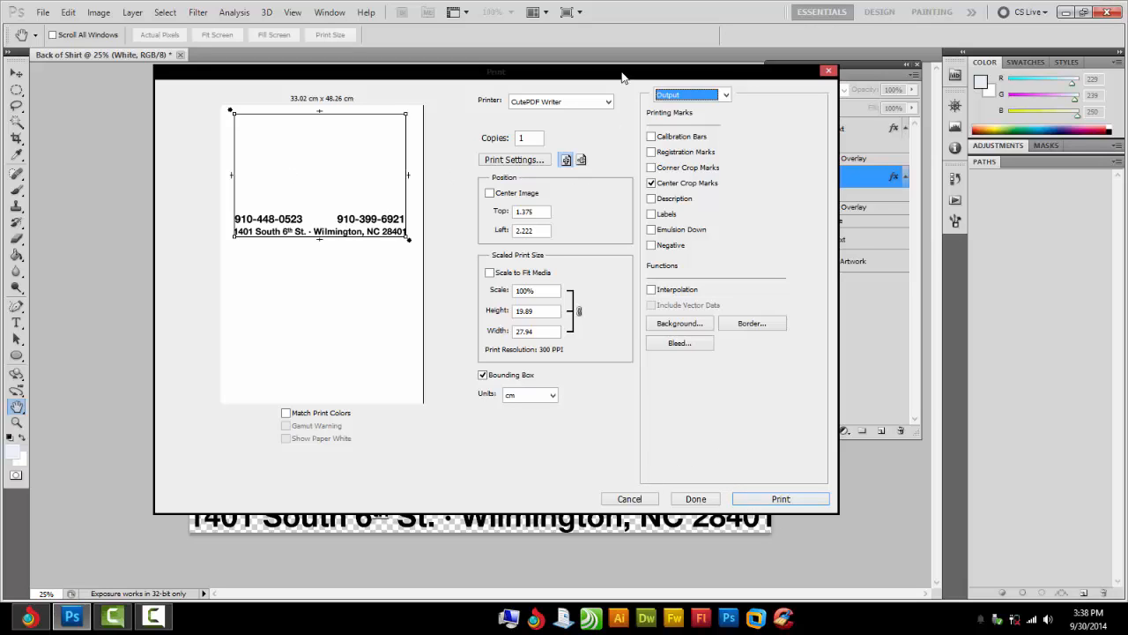
{"action": "left_click_drag", "start_coordinate": [621, 77], "coordinate": [503, 107]}
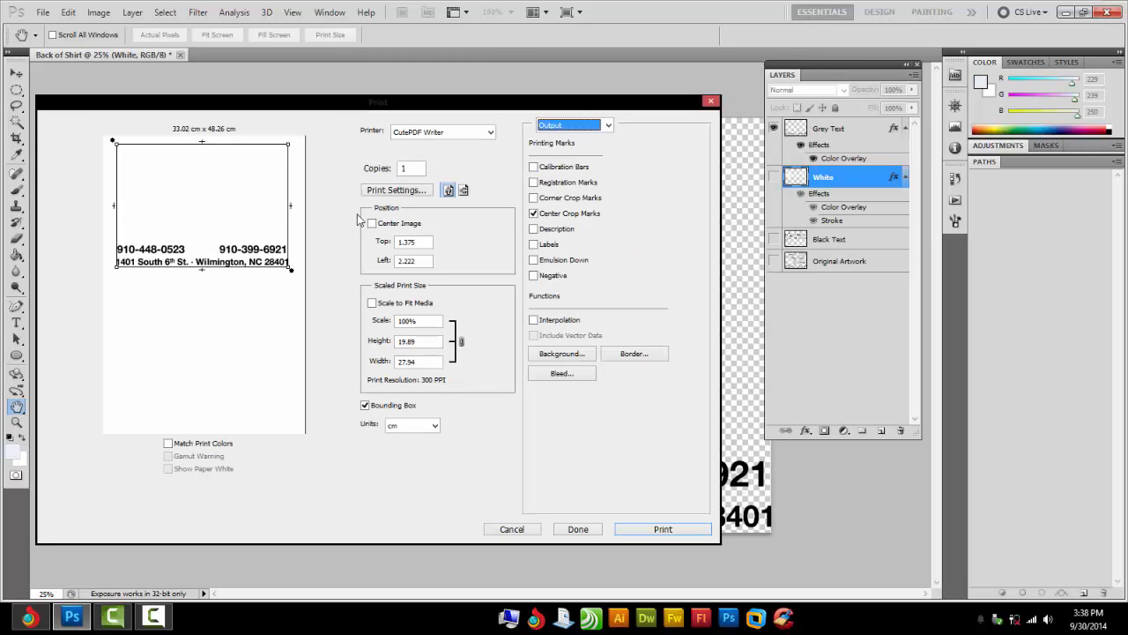
{"action": "left_click", "coordinate": [709, 100]}
Step: Isolate the White layer, place it uncentered near the upper edge of the print page, and close the print setup without printing
{"action": "left_click", "coordinate": [774, 177]}
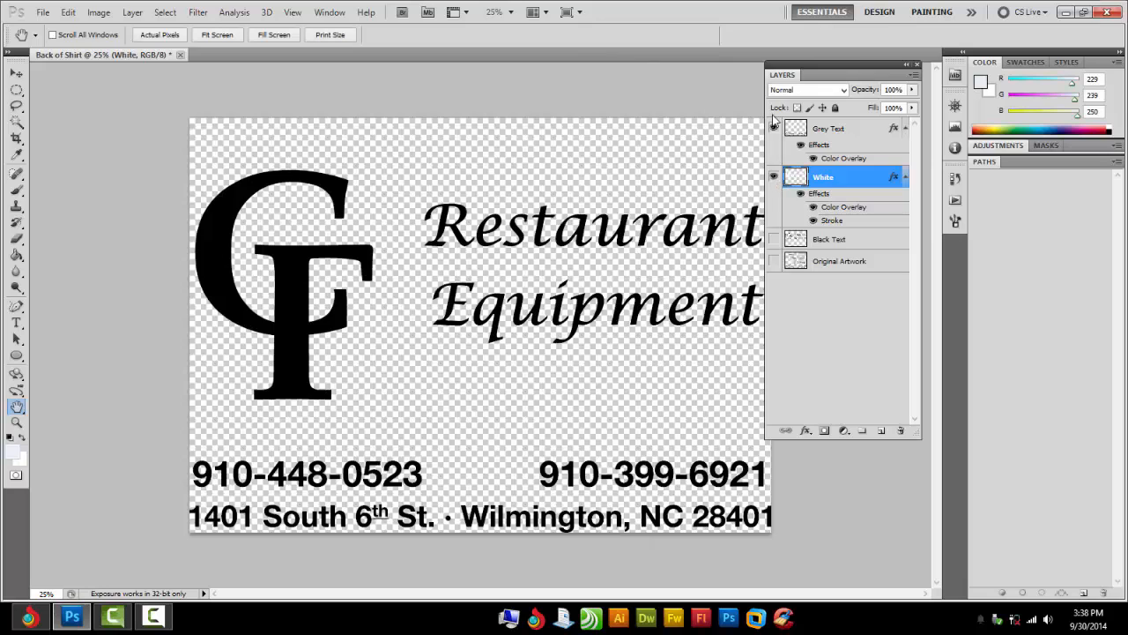
{"action": "left_click", "coordinate": [773, 128]}
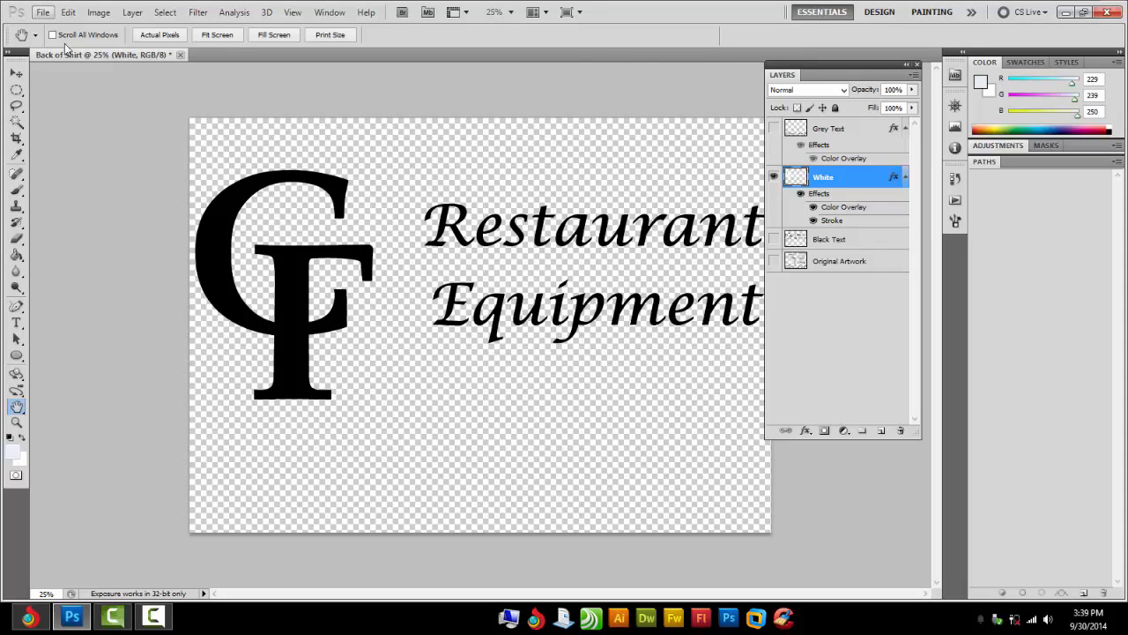
{"action": "key", "text": "ctrl+p"}
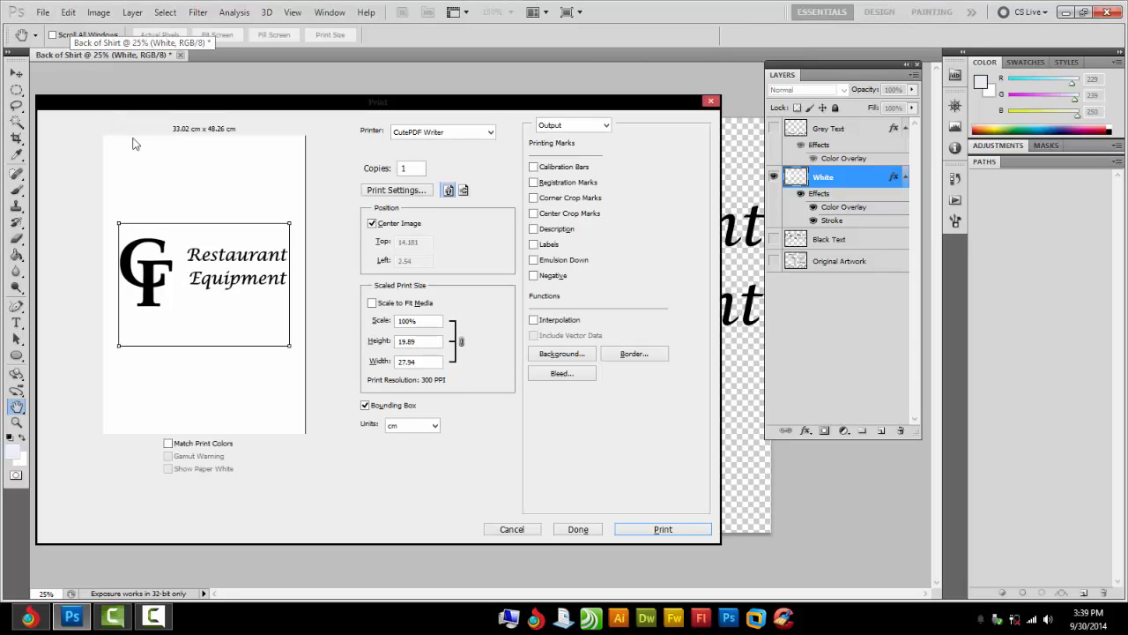
{"action": "left_click", "coordinate": [372, 223]}
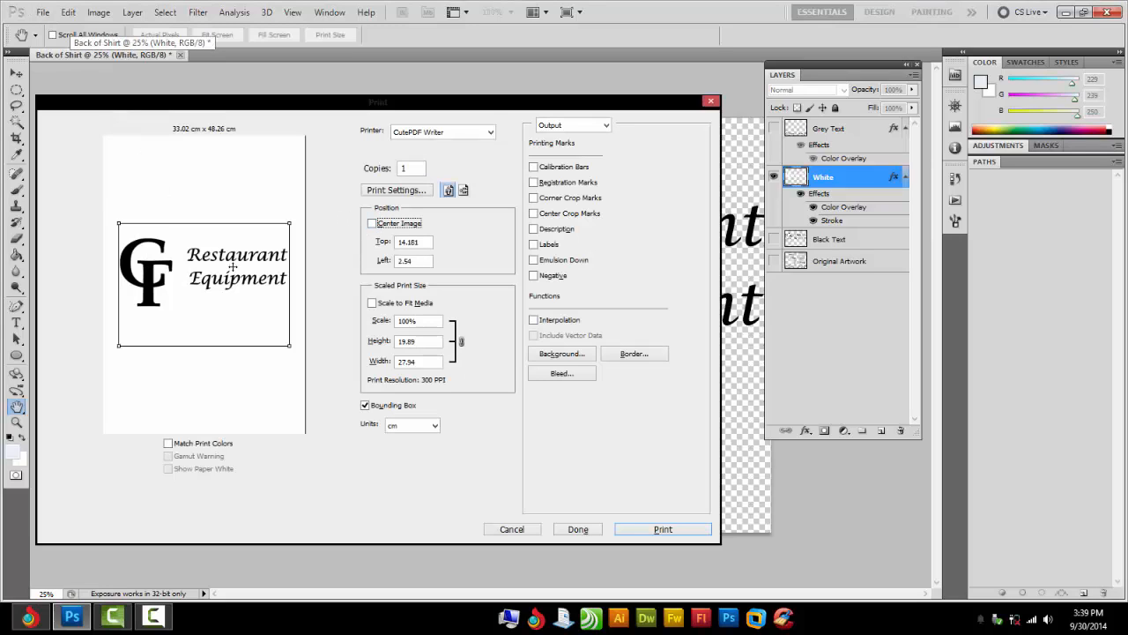
{"action": "left_click_drag", "start_coordinate": [215, 262], "coordinate": [220, 190]}
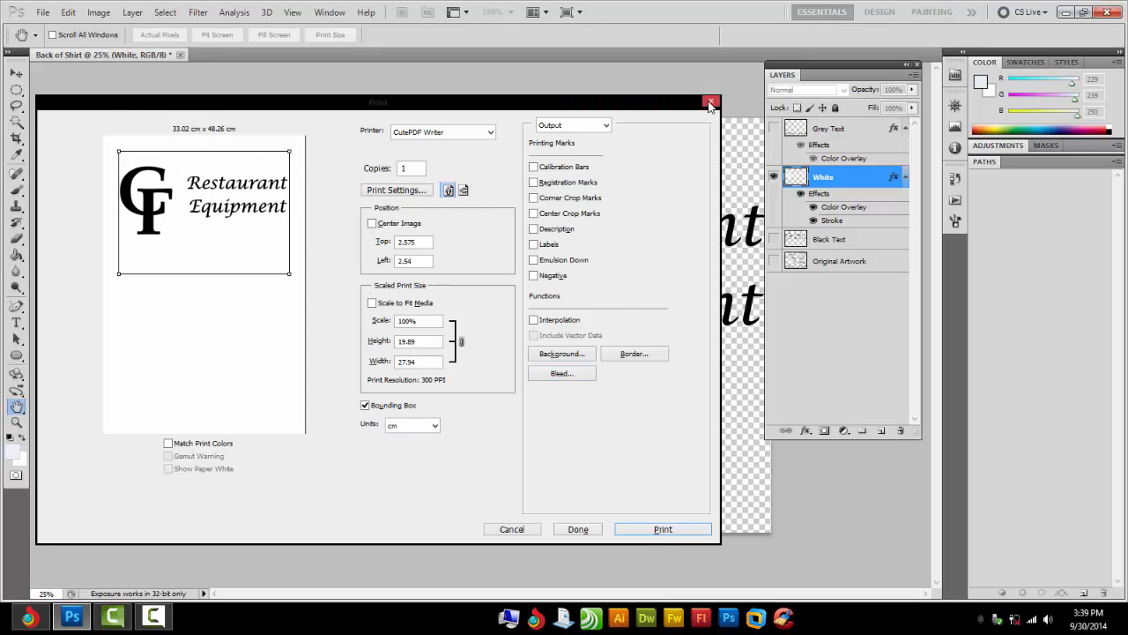
{"action": "left_click", "coordinate": [711, 104]}
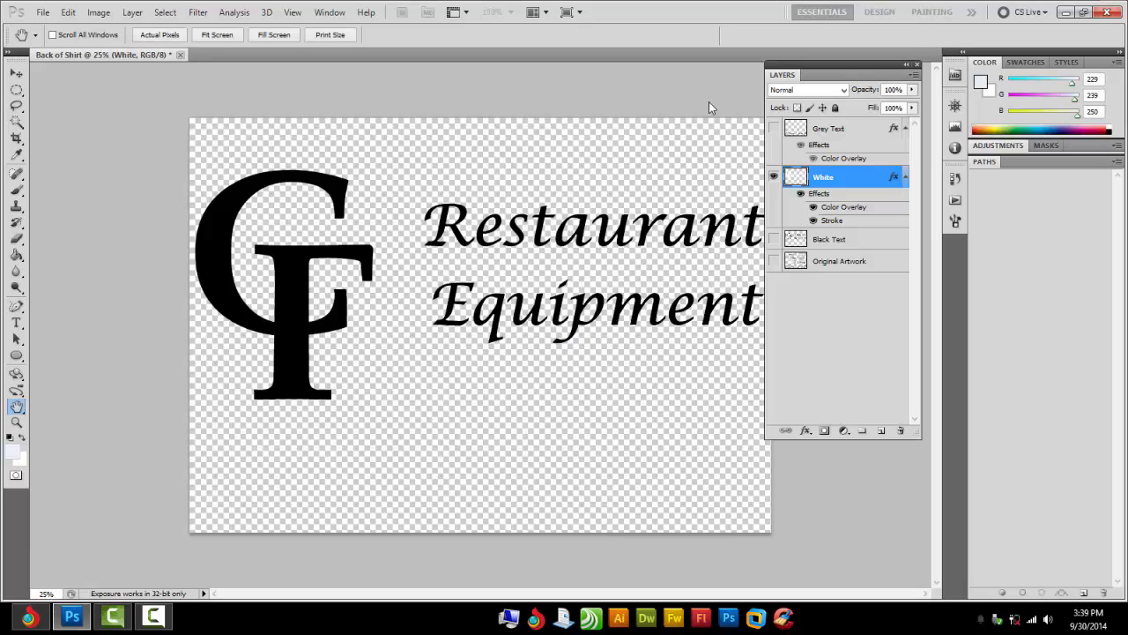
Step: Isolate the Black Text layer, place it uncentered high on the print page, try center crop marks, and close the setup without printing
{"action": "left_click", "coordinate": [773, 239]}
{"action": "left_click", "coordinate": [774, 178]}
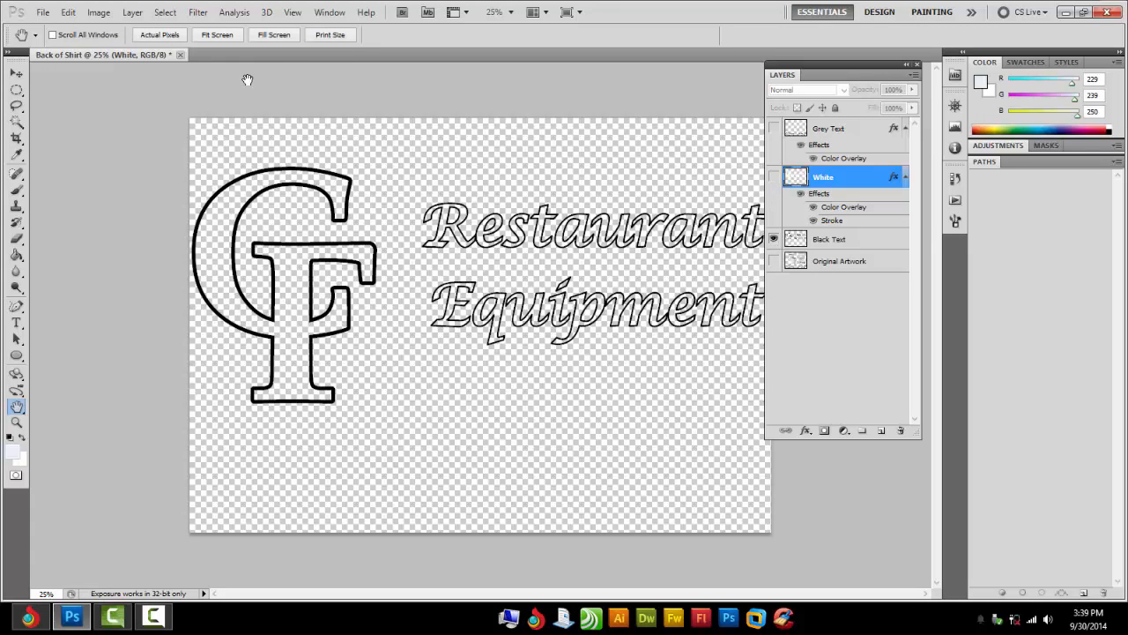
{"action": "key", "text": "ctrl+p"}
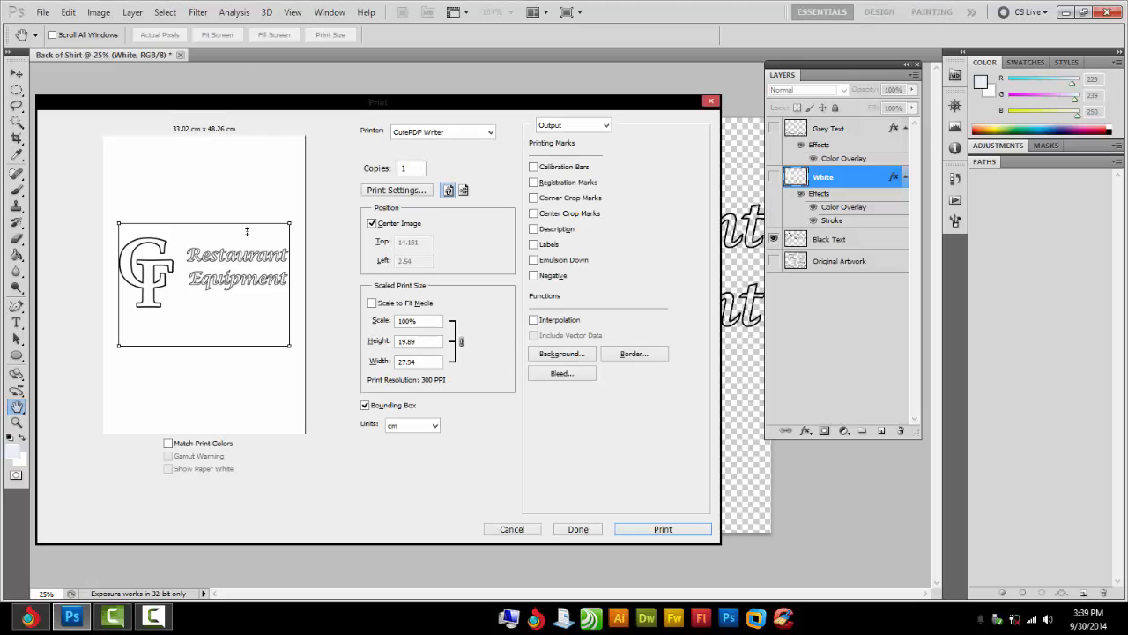
{"action": "left_click", "coordinate": [372, 223]}
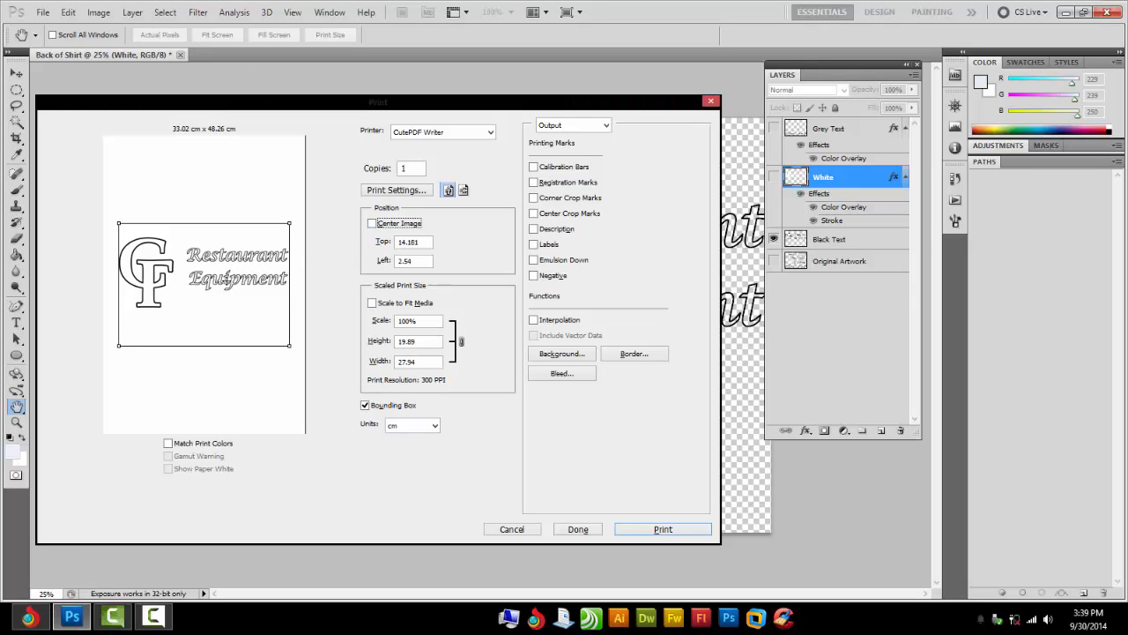
{"action": "left_click_drag", "start_coordinate": [228, 279], "coordinate": [228, 200]}
{"action": "left_click", "coordinate": [534, 215]}
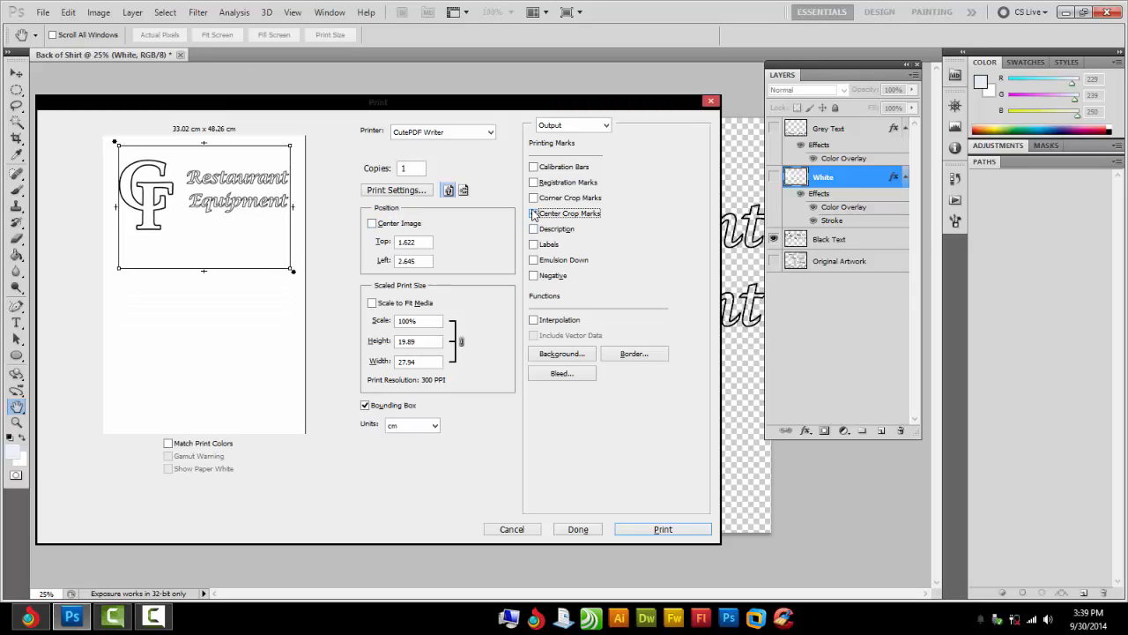
{"action": "left_click", "coordinate": [533, 214]}
{"action": "left_click", "coordinate": [711, 103]}
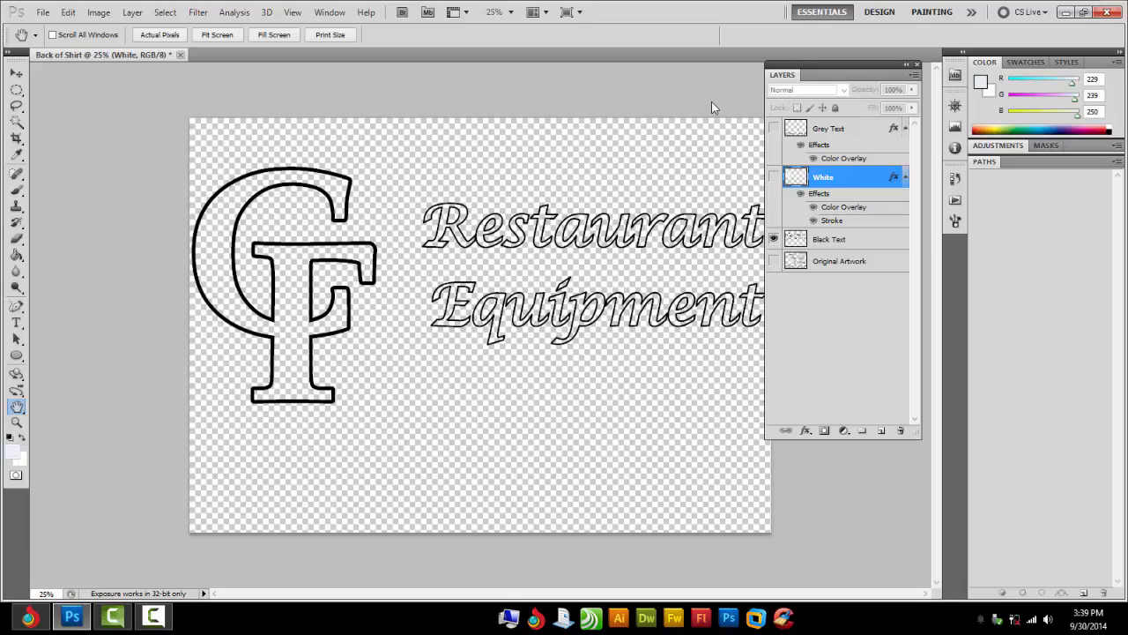
Step: Shift the floating layer list to the edge of the artwork and display White and Grey Text together with Black Text
{"action": "left_click_drag", "start_coordinate": [828, 62], "coordinate": [782, 74]}
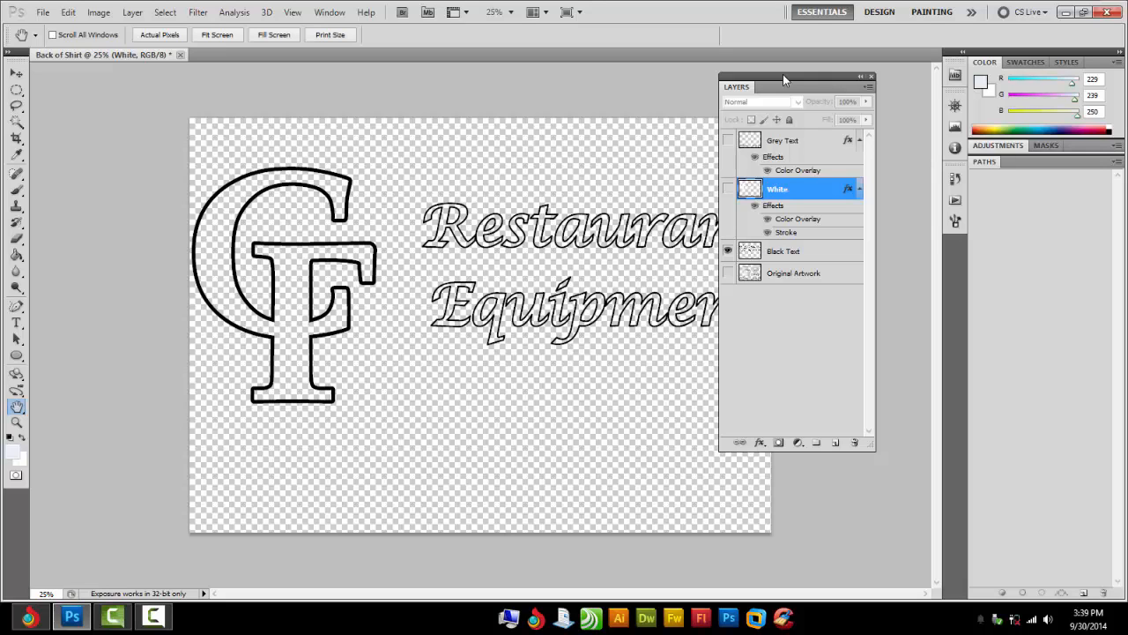
{"action": "left_click_drag", "start_coordinate": [782, 74], "coordinate": [833, 67]}
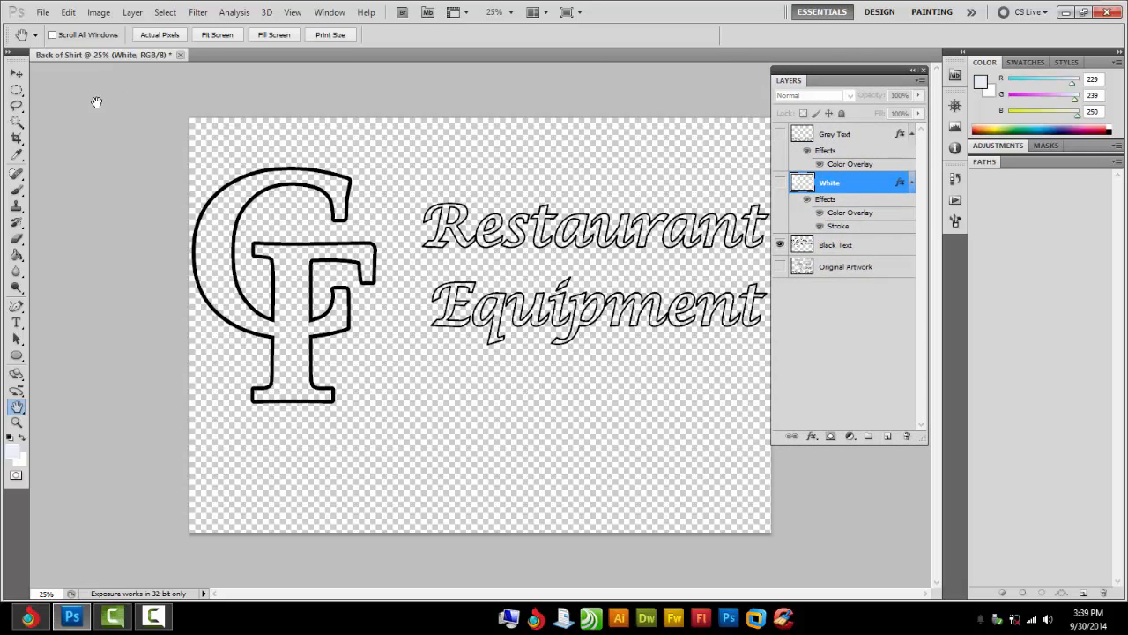
{"action": "left_click", "coordinate": [780, 183]}
{"action": "left_click", "coordinate": [780, 134]}
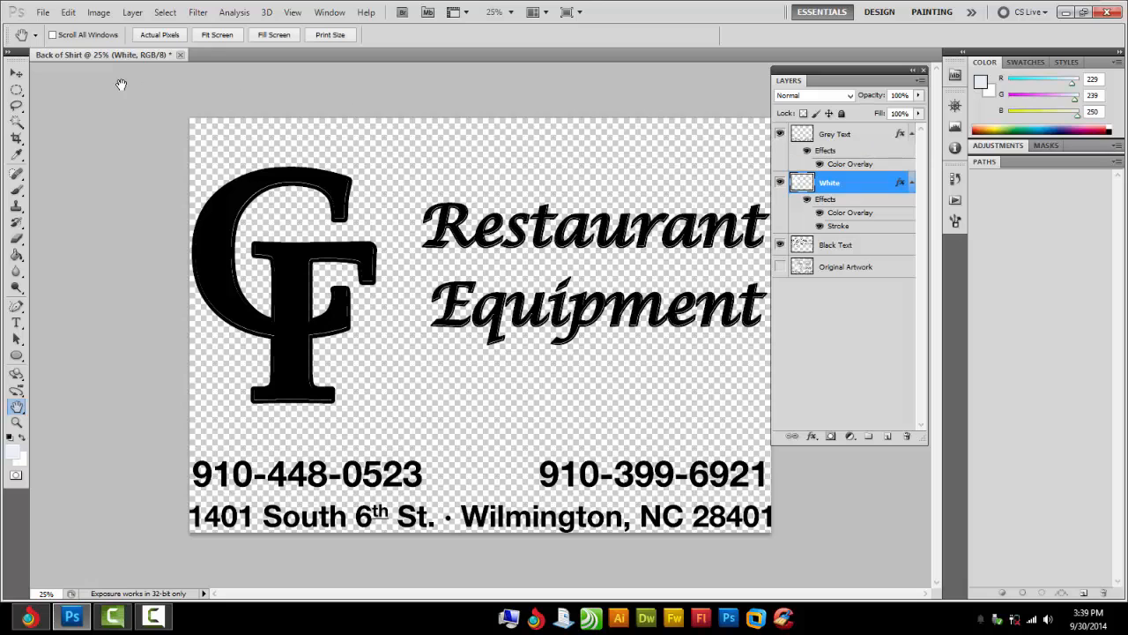
Step: Save the document under the new name GF_Text_Seps in Photoshop format with layers and Maximize Compatibility enabled
{"action": "left_click", "coordinate": [52, 16]}
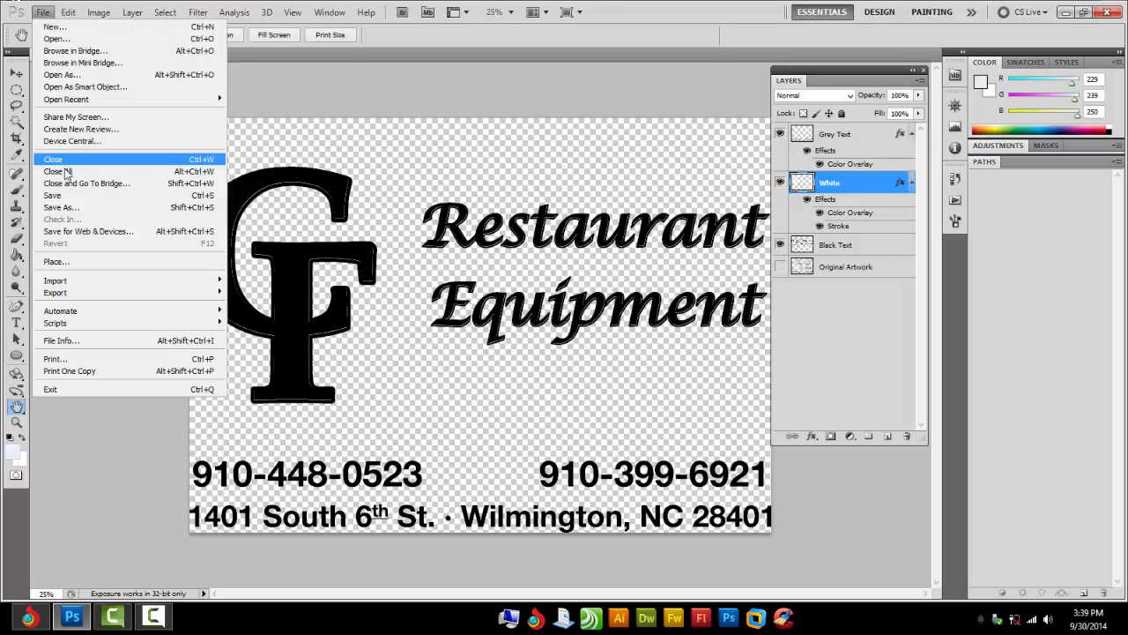
{"action": "left_click", "coordinate": [66, 207]}
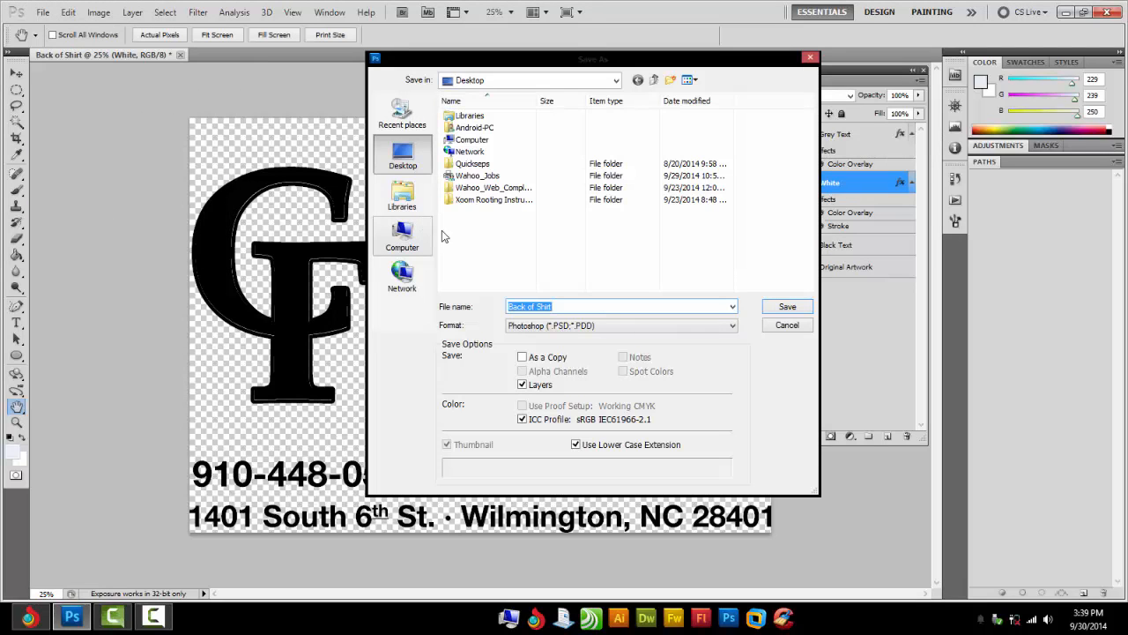
{"action": "left_click", "coordinate": [561, 305]}
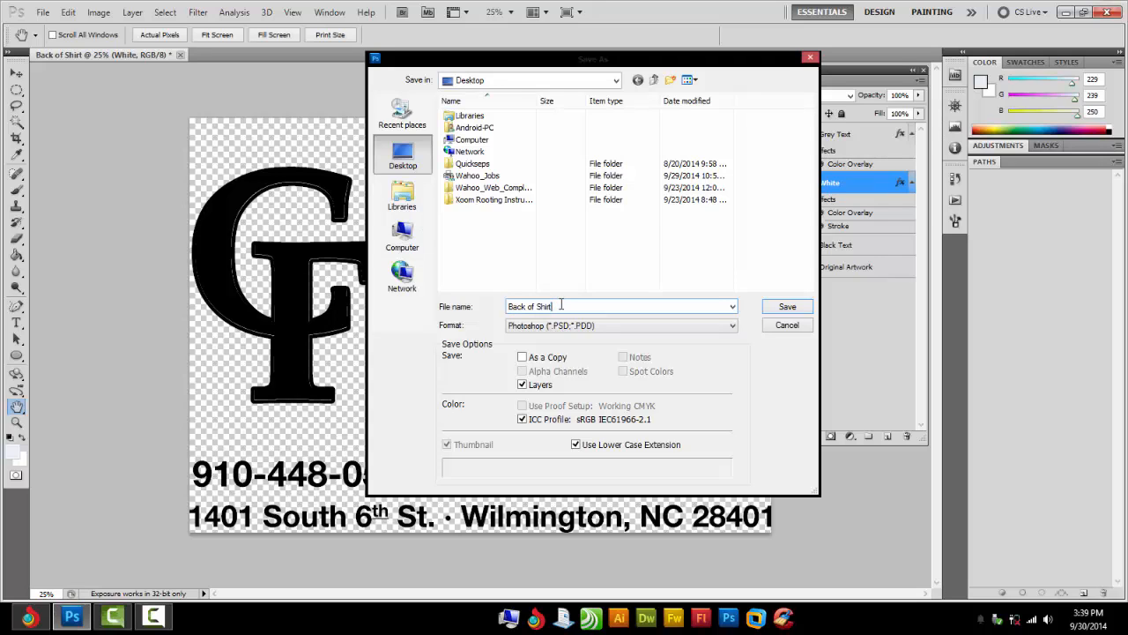
{"action": "key", "text": "BackSpace"}
{"action": "key", "text": "BackSpace"}
{"action": "key", "text": "BackSpace"}
{"action": "key", "text": "BackSpace"}
{"action": "key", "text": "BackSpace"}
{"action": "key", "text": "BackSpace"}
{"action": "key", "text": "BackSpace"}
{"action": "key", "text": "BackSpace"}
{"action": "key", "text": "BackSpace"}
{"action": "left_click", "coordinate": [776, 307]}
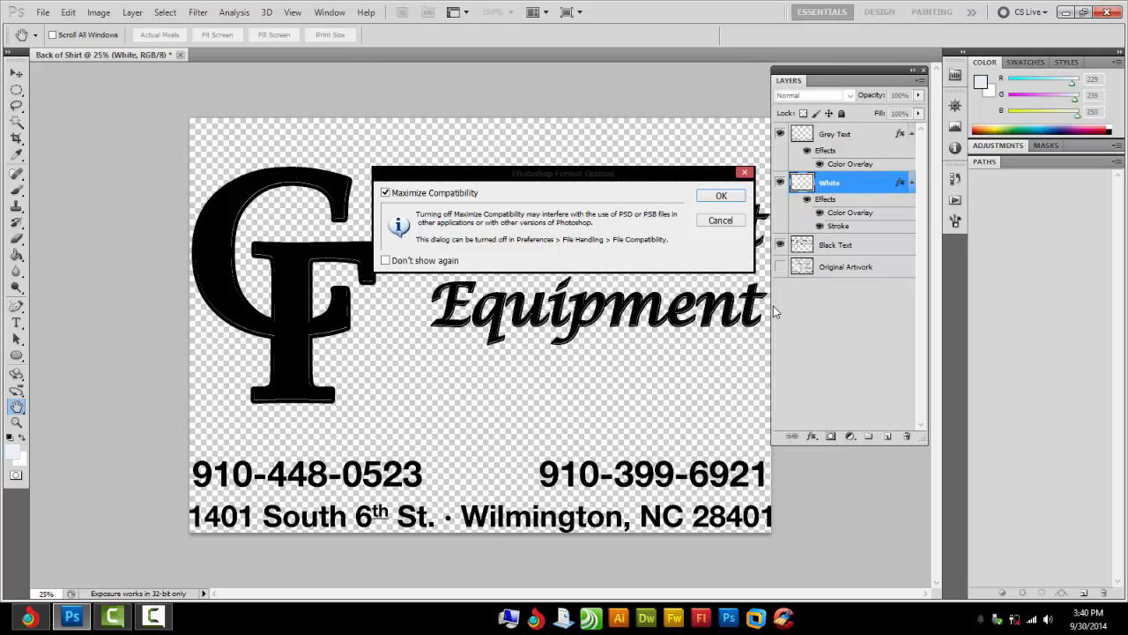
{"action": "left_click", "coordinate": [720, 198]}
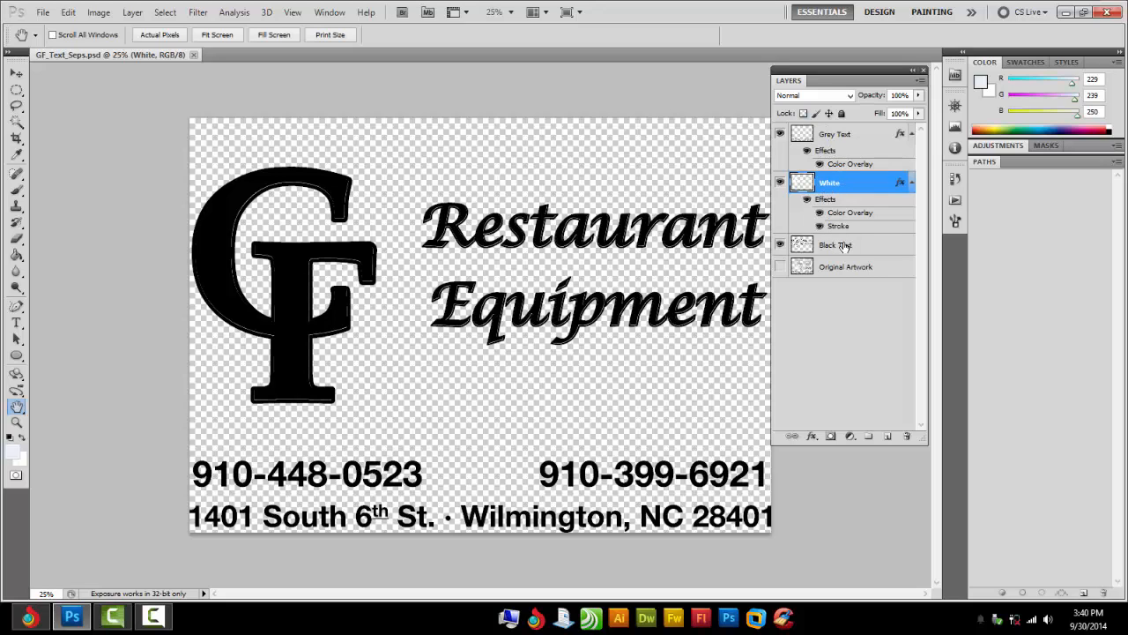
Step: Select the Original Artwork layer and make it the only visible layer by hiding Black Text, White and Grey Text
{"action": "left_click", "coordinate": [844, 269]}
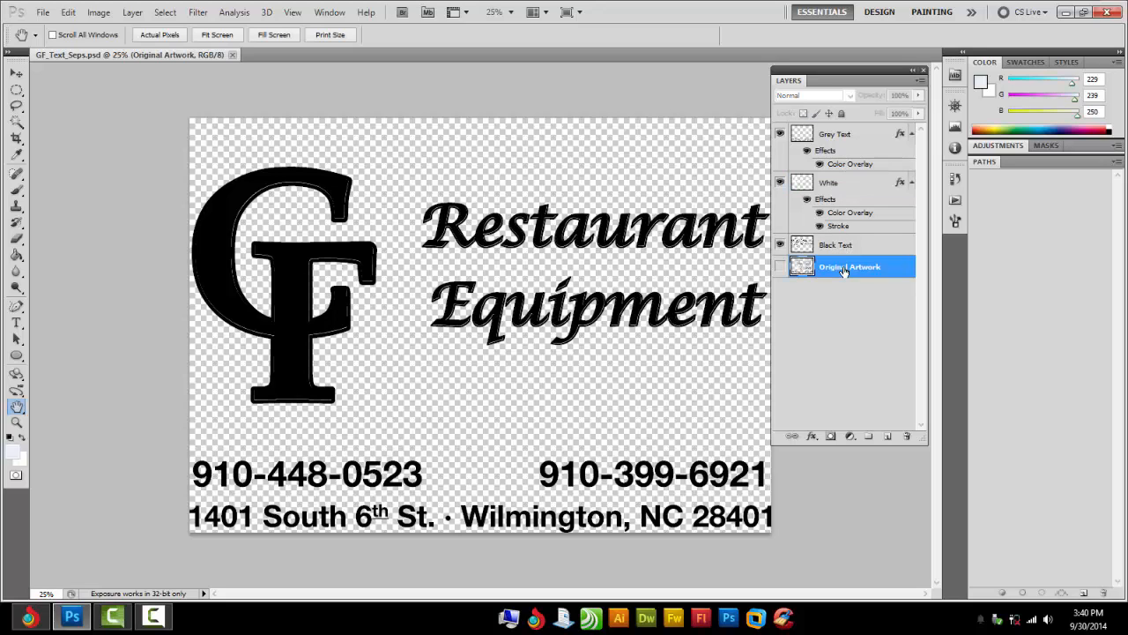
{"action": "left_click", "coordinate": [779, 244]}
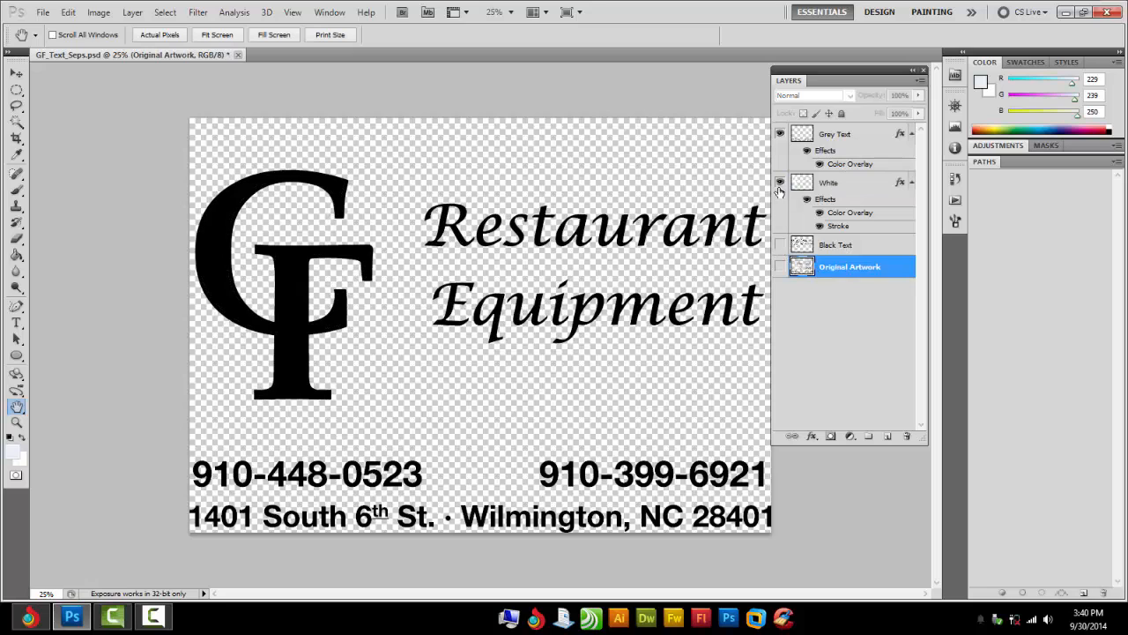
{"action": "left_click", "coordinate": [779, 181]}
{"action": "left_click", "coordinate": [780, 133]}
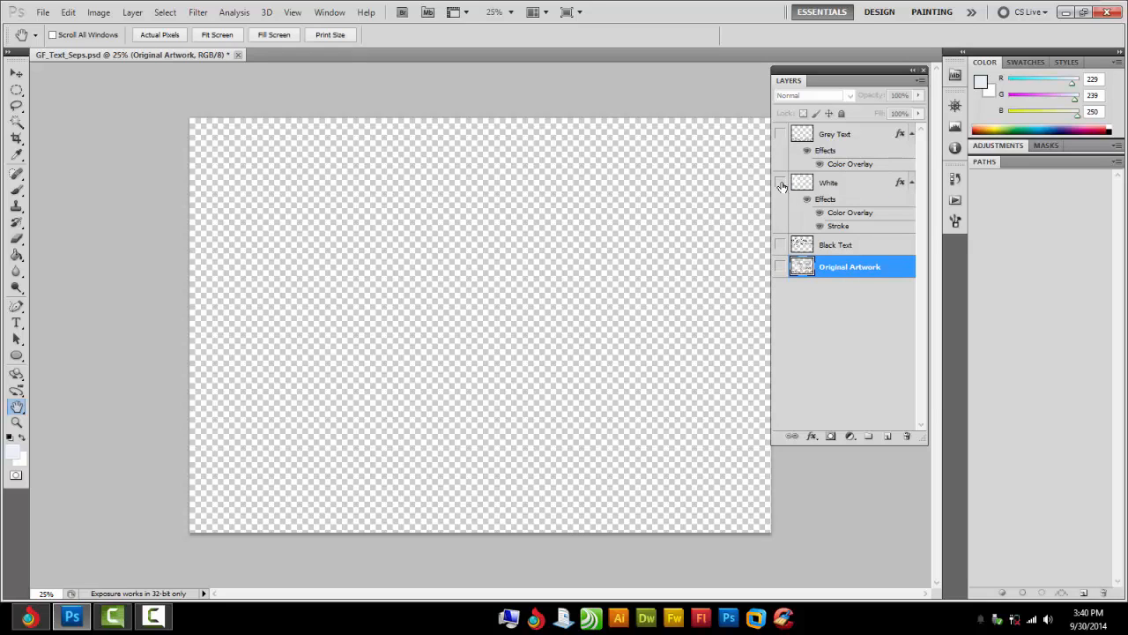
{"action": "left_click", "coordinate": [779, 266]}
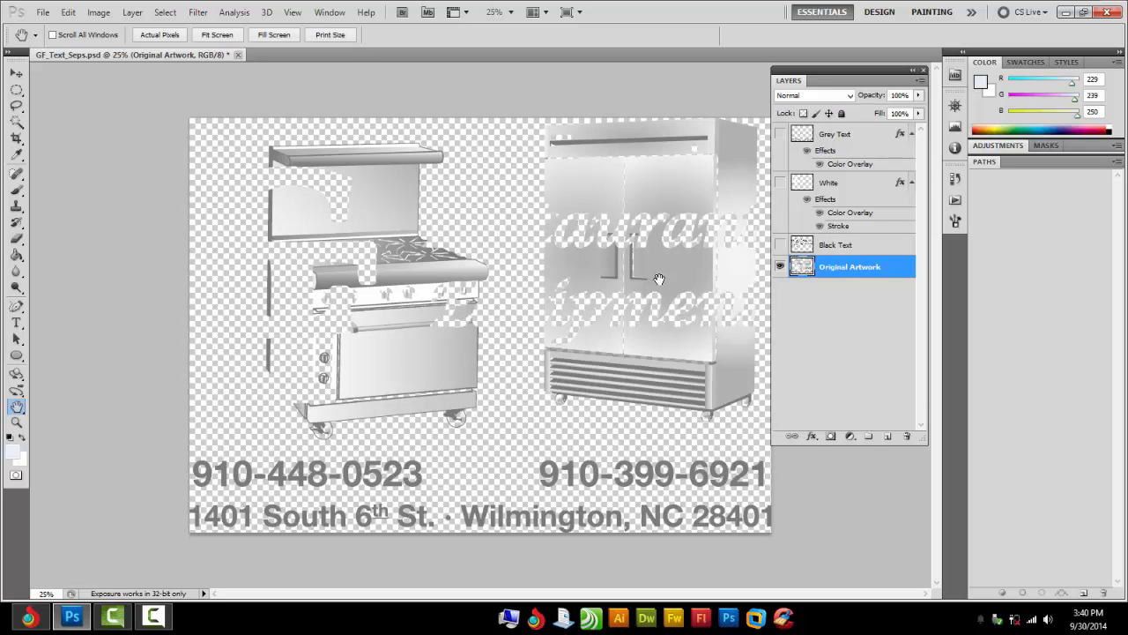
Step: Delete the Black Text and White layers from the document
{"action": "left_click", "coordinate": [838, 245]}
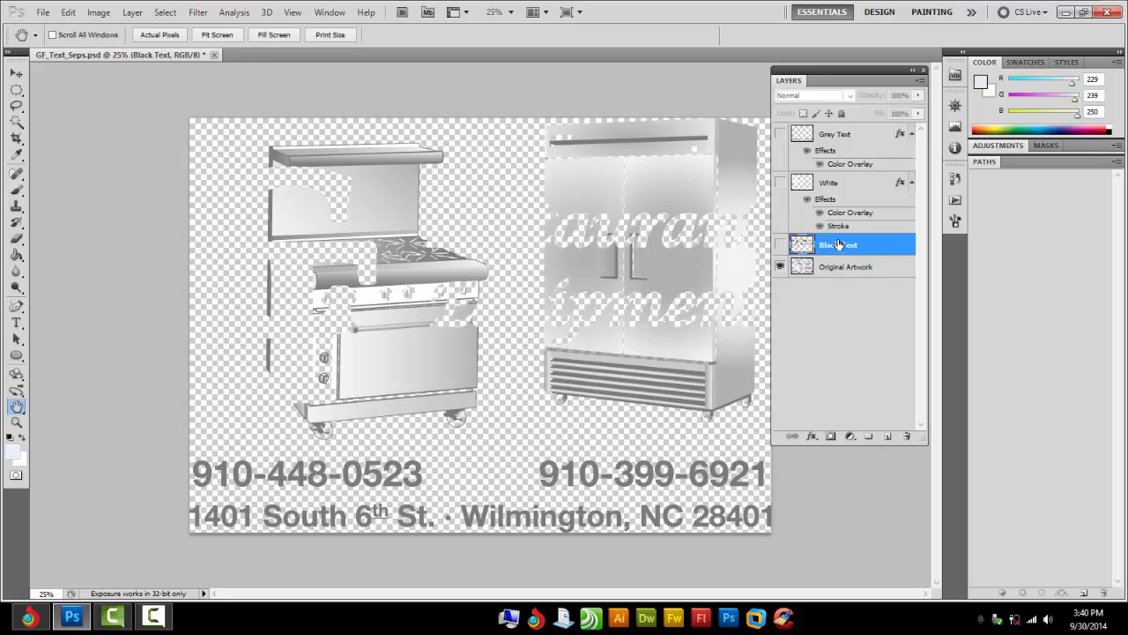
{"action": "left_click_drag", "start_coordinate": [836, 247], "coordinate": [909, 439]}
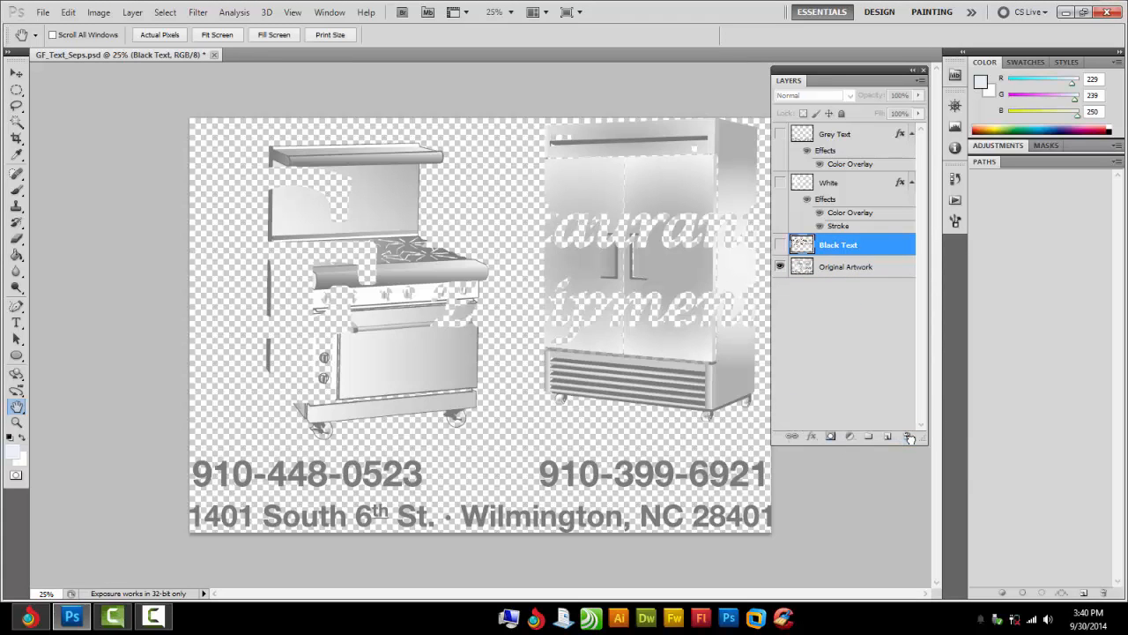
{"action": "left_click", "coordinate": [833, 183]}
{"action": "double_click", "coordinate": [833, 182]}
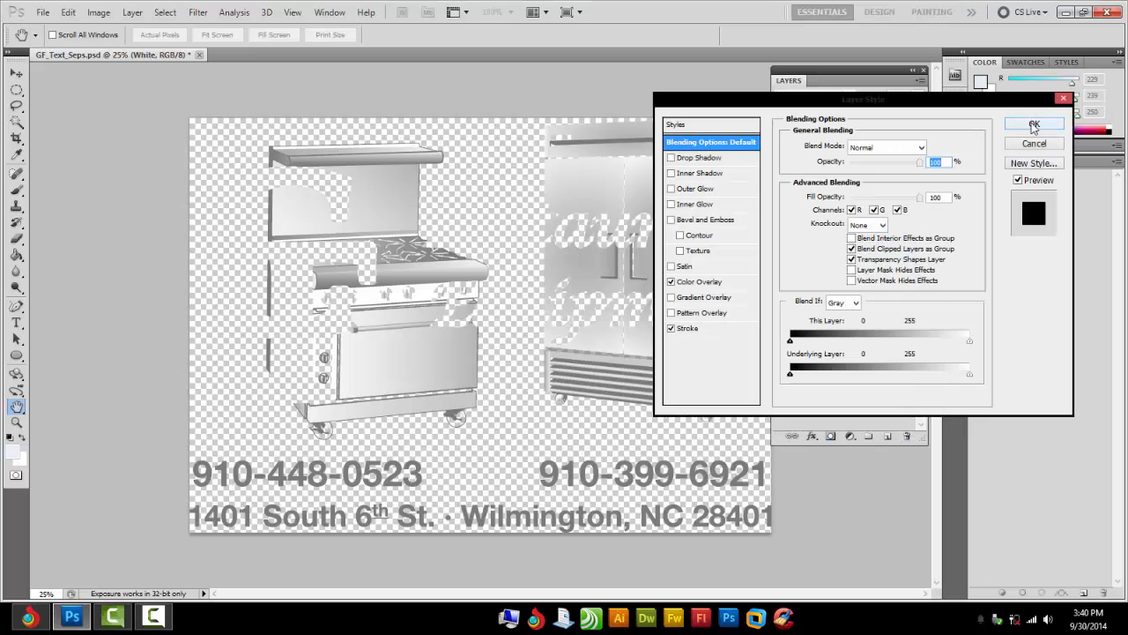
{"action": "left_click", "coordinate": [1033, 146]}
{"action": "left_click_drag", "start_coordinate": [876, 185], "coordinate": [918, 436]}
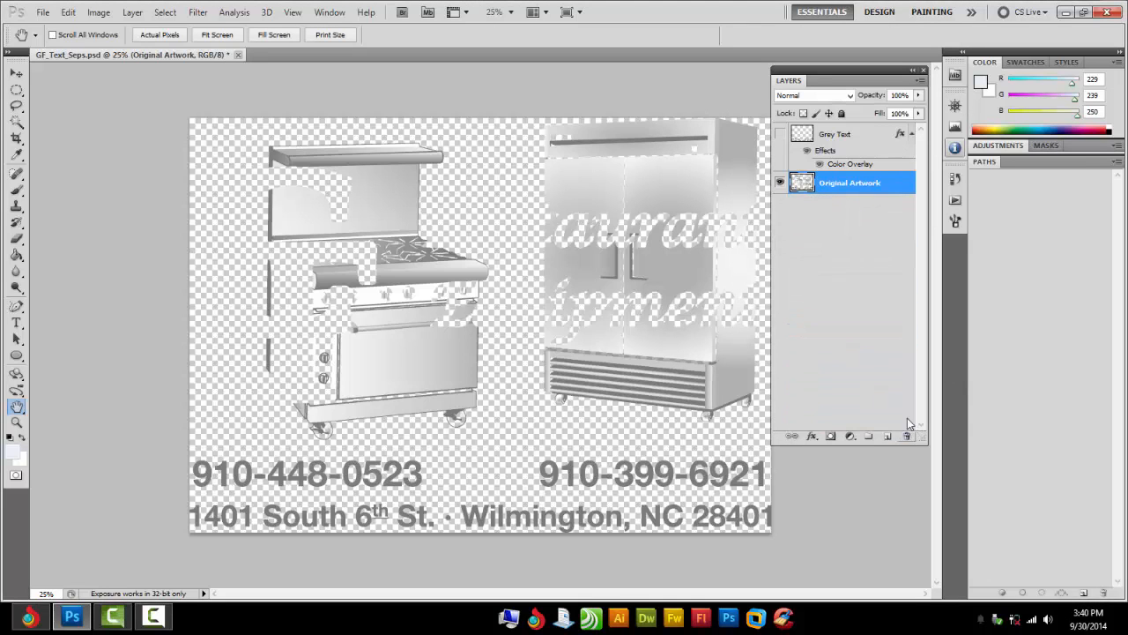
Step: Delete the Grey Text layer and dock the floating layer list beside Paths
{"action": "left_click", "coordinate": [825, 137]}
{"action": "right_click", "coordinate": [824, 139]}
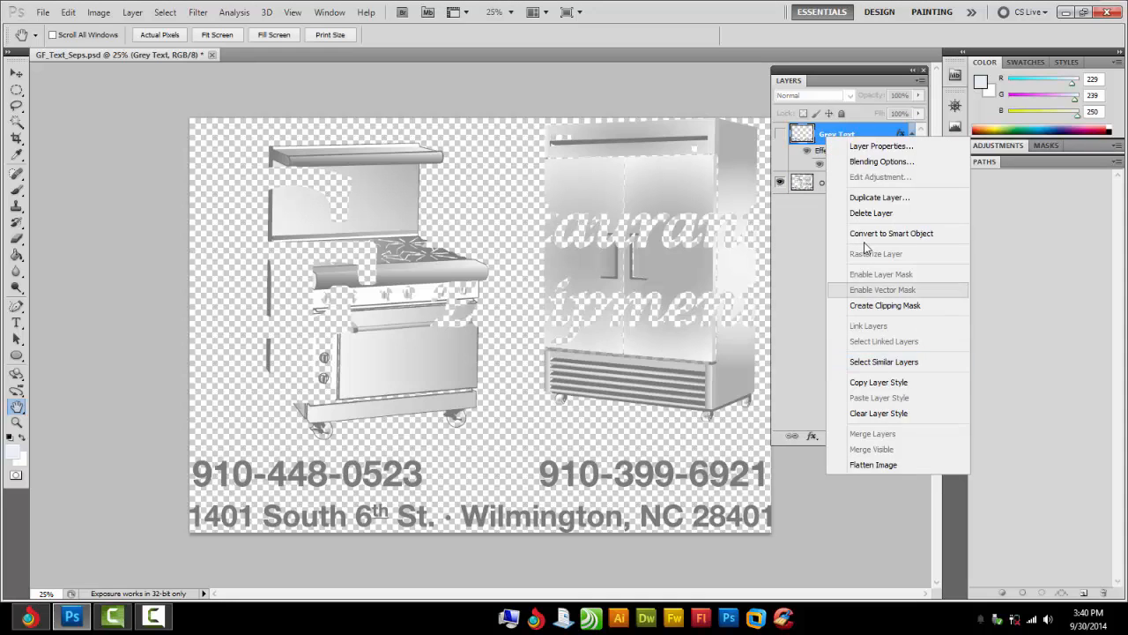
{"action": "left_click", "coordinate": [866, 214]}
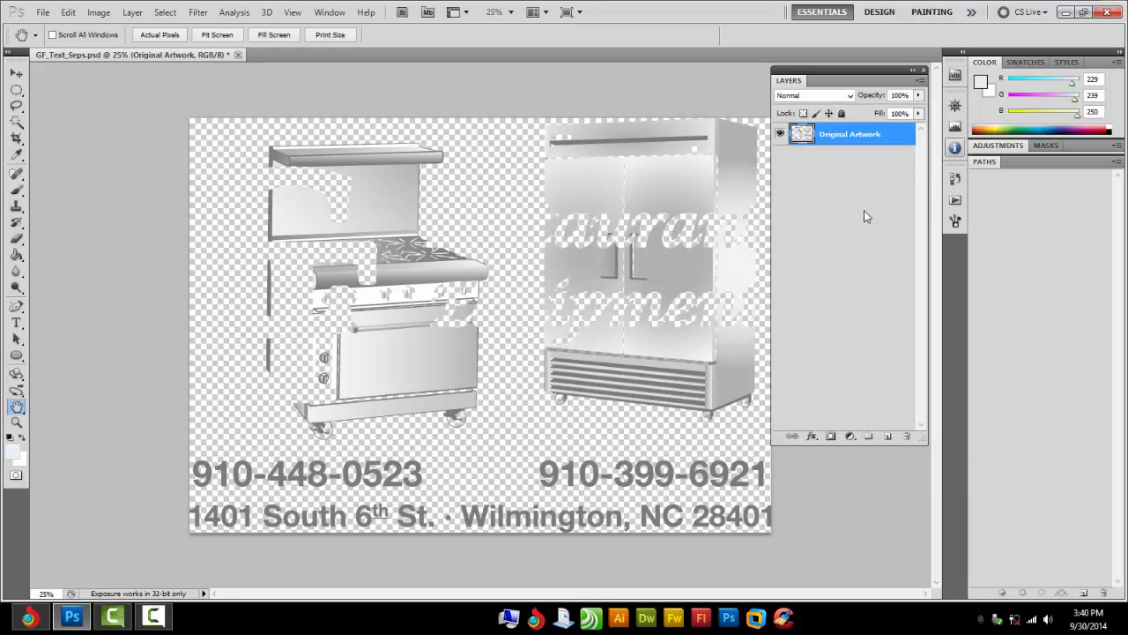
{"action": "left_click_drag", "start_coordinate": [849, 81], "coordinate": [1011, 167]}
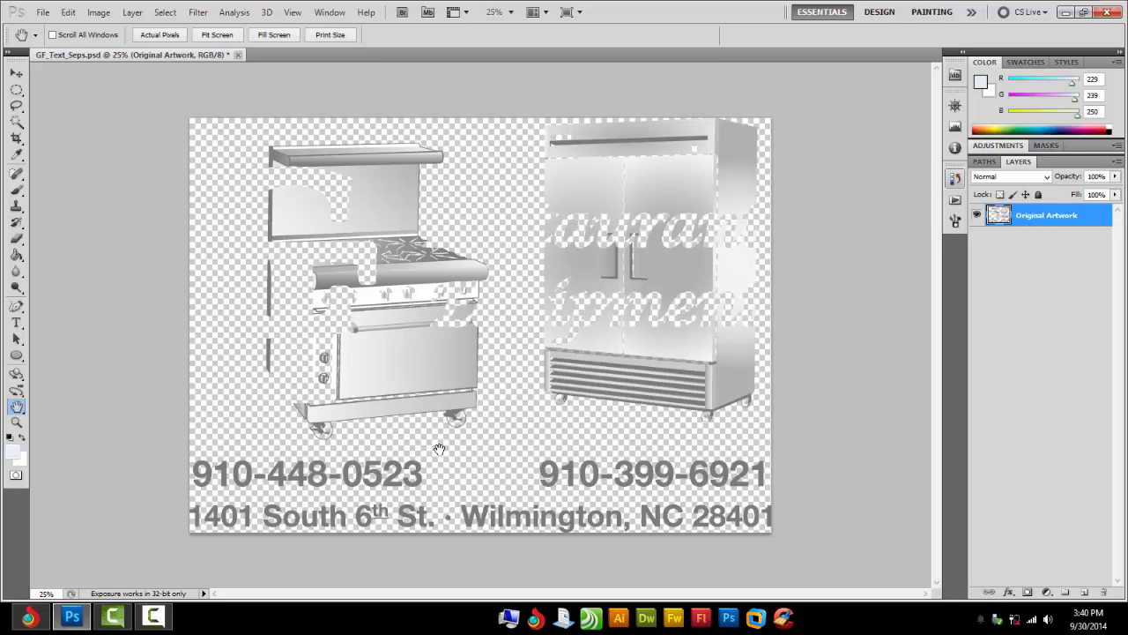
Step: Erase the phone numbers and address line below the stove and refrigerator on the Original Artwork layer
{"action": "left_click", "coordinate": [17, 238]}
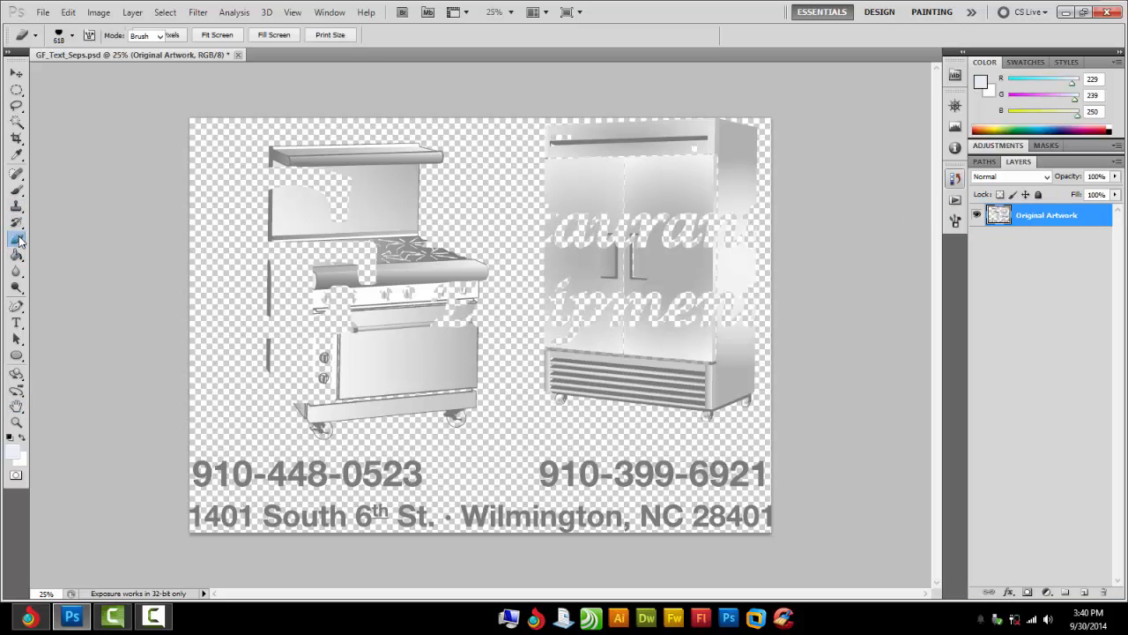
{"action": "mouse_move", "coordinate": [165, 433]}
{"action": "left_mouse_down"}
{"action": "mouse_move", "coordinate": [363, 468]}
{"action": "mouse_move", "coordinate": [506, 464]}
{"action": "mouse_move", "coordinate": [524, 452]}
{"action": "mouse_move", "coordinate": [751, 462]}
{"action": "left_mouse_up"}
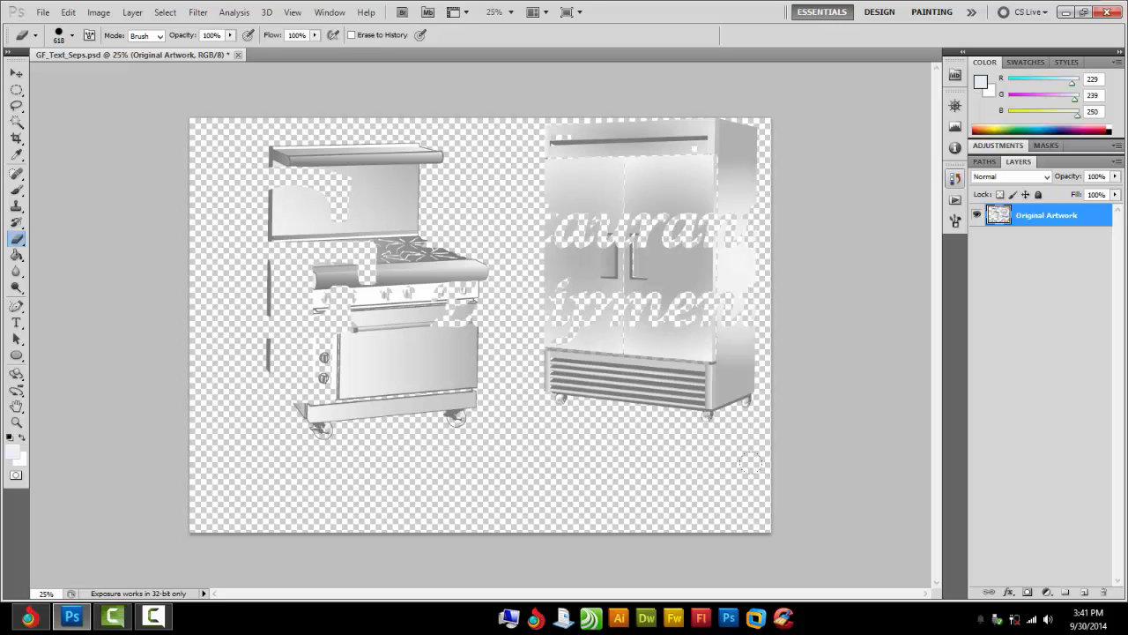
{"action": "left_click", "coordinate": [16, 75]}
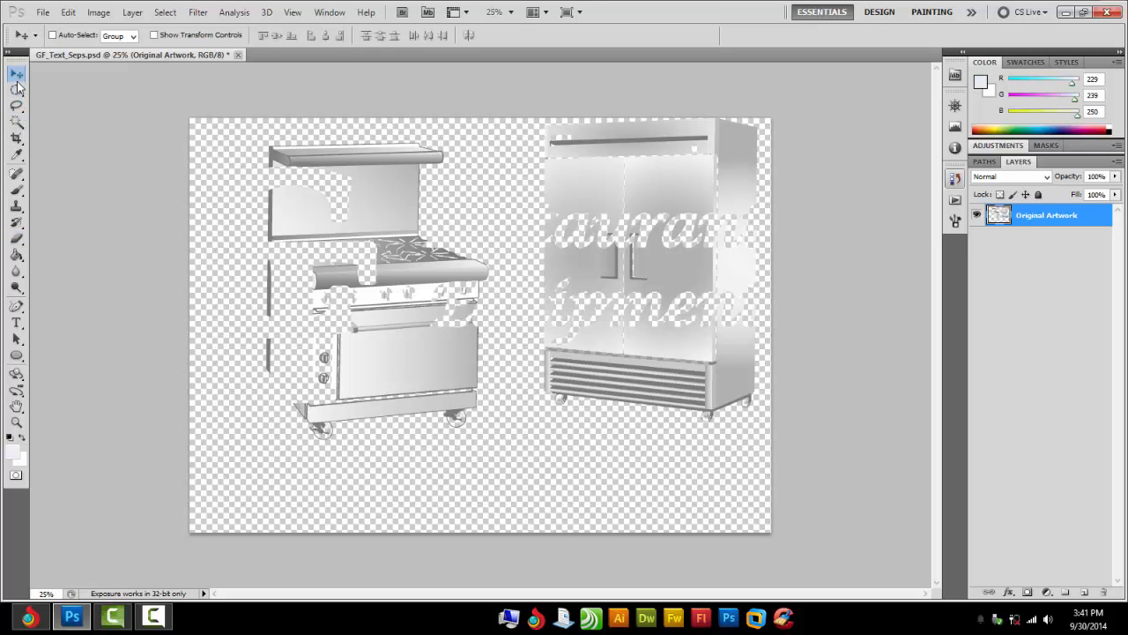
Step: Convert the document's color mode from RGB to Grayscale
{"action": "left_click", "coordinate": [97, 12]}
{"action": "mouse_move", "coordinate": [74, 14]}
{"action": "left_click", "coordinate": [44, 88]}
{"action": "left_click", "coordinate": [103, 13]}
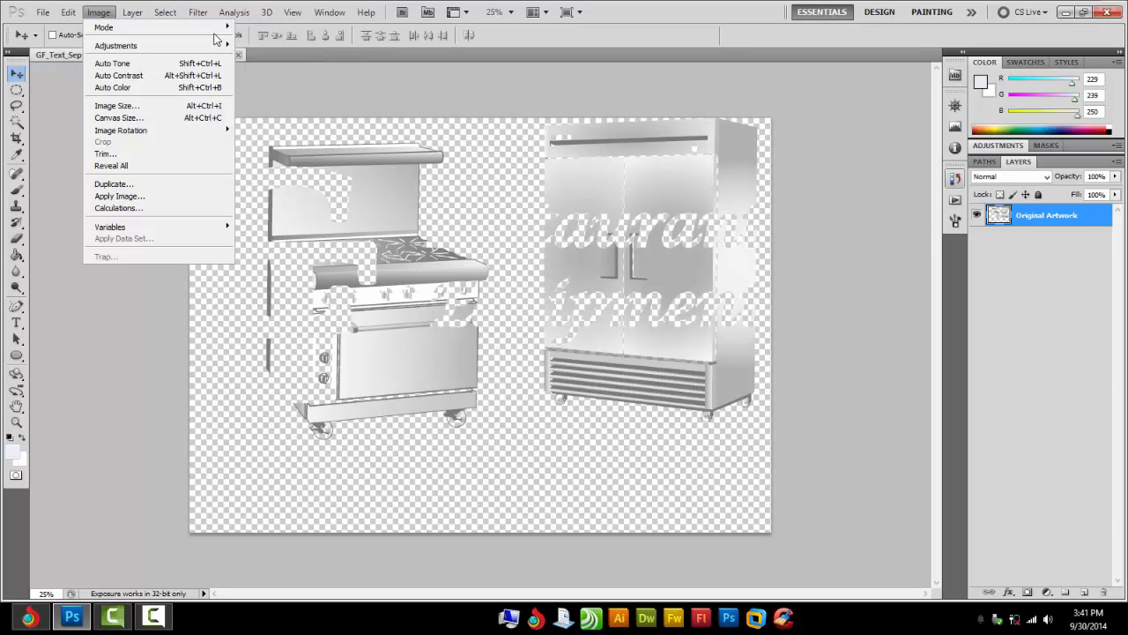
{"action": "mouse_move", "coordinate": [228, 26]}
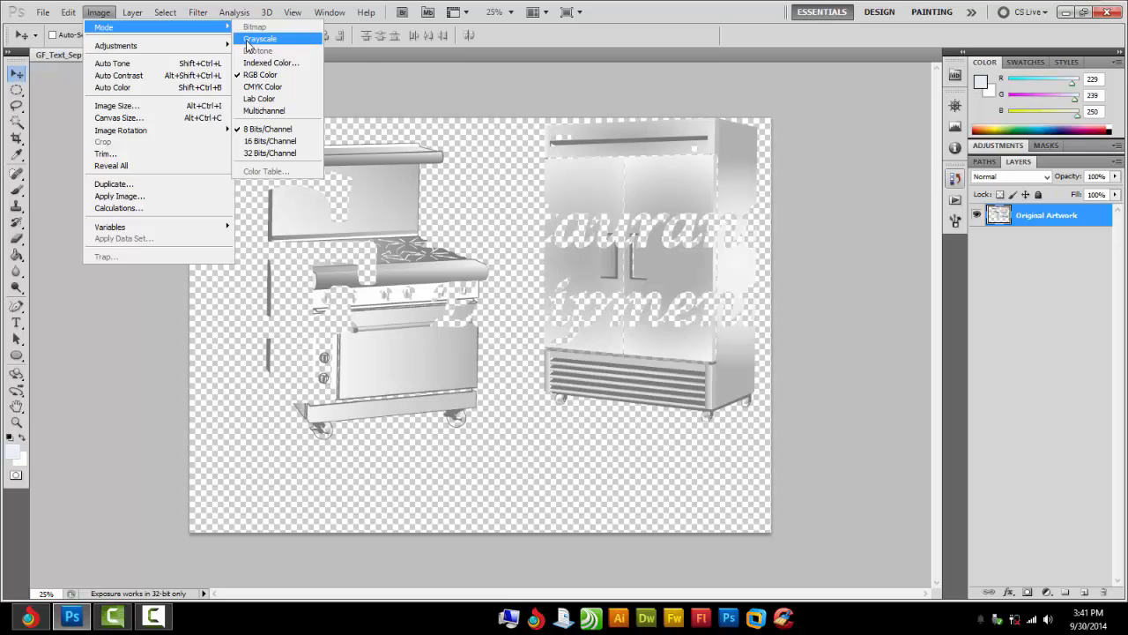
{"action": "left_click", "coordinate": [248, 41]}
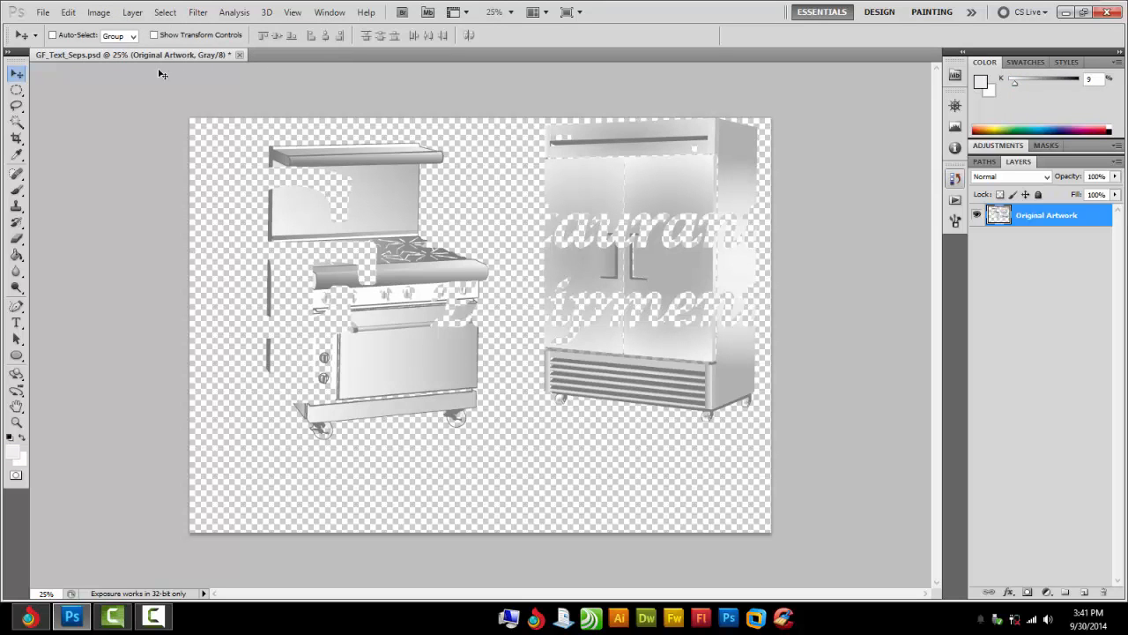
Step: Start converting the image to Bitmap mode, flattening the layers, with 1440 pixels/inch output and the Halftone Screen method
{"action": "left_click", "coordinate": [97, 14]}
{"action": "mouse_move", "coordinate": [150, 31]}
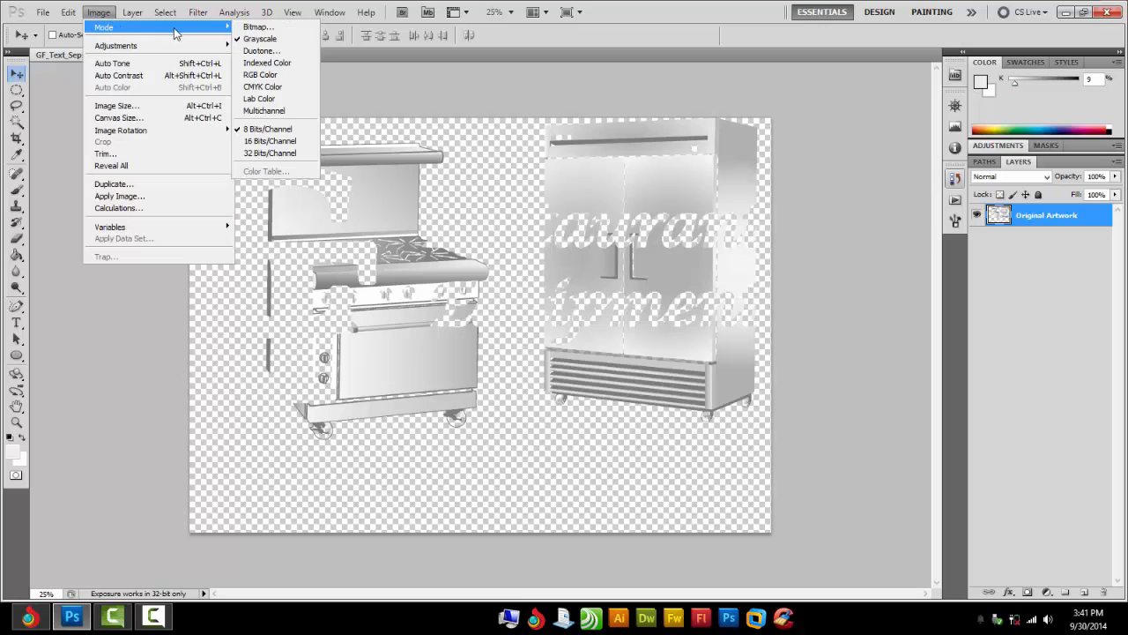
{"action": "left_click", "coordinate": [247, 27]}
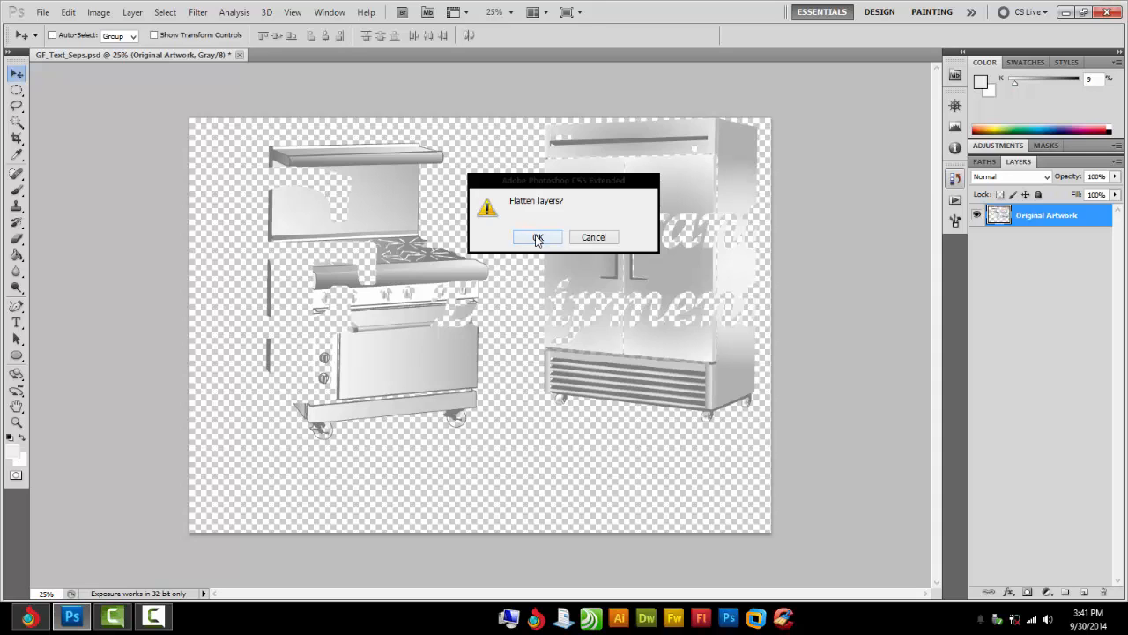
{"action": "left_click", "coordinate": [538, 238]}
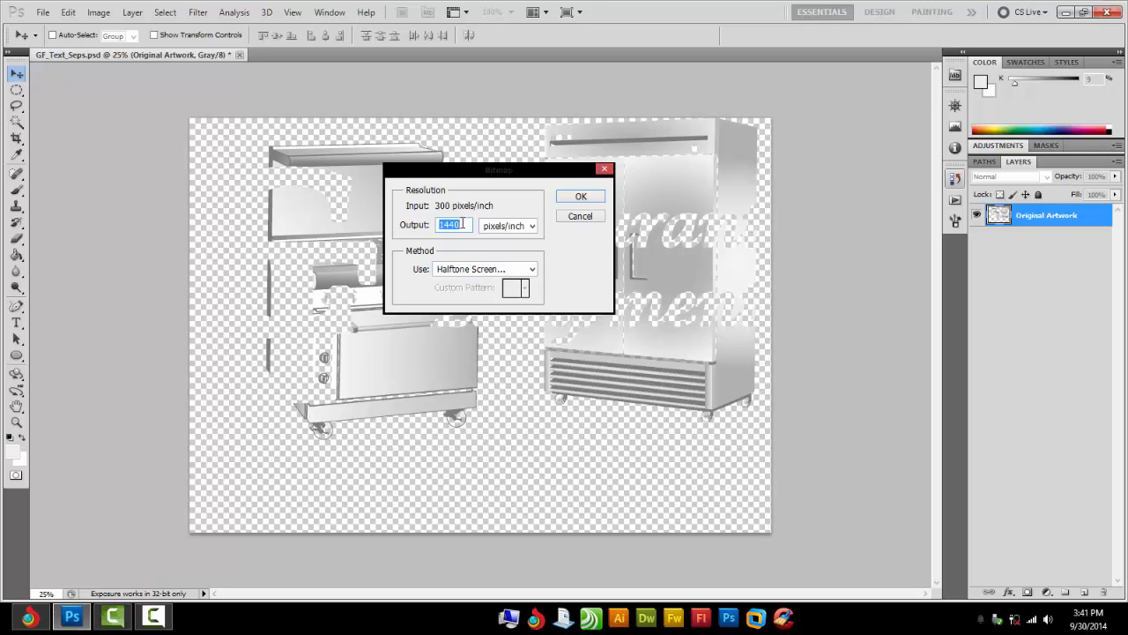
{"action": "type", "text": "15"}
{"action": "left_click", "coordinate": [455, 224]}
{"action": "left_click", "coordinate": [480, 269]}
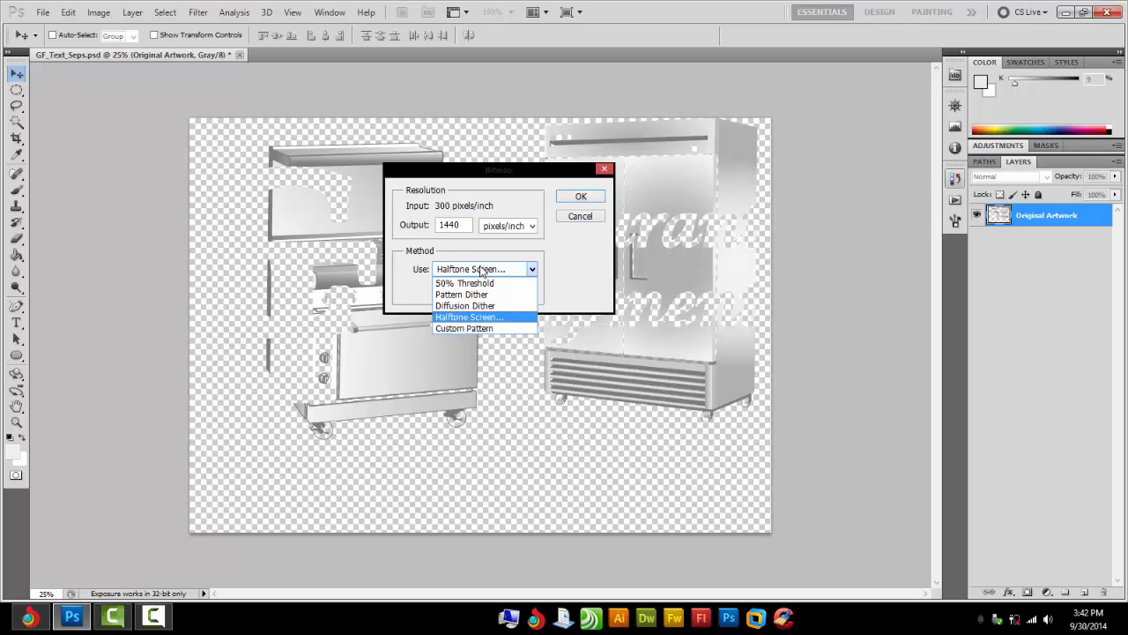
{"action": "left_click", "coordinate": [483, 318]}
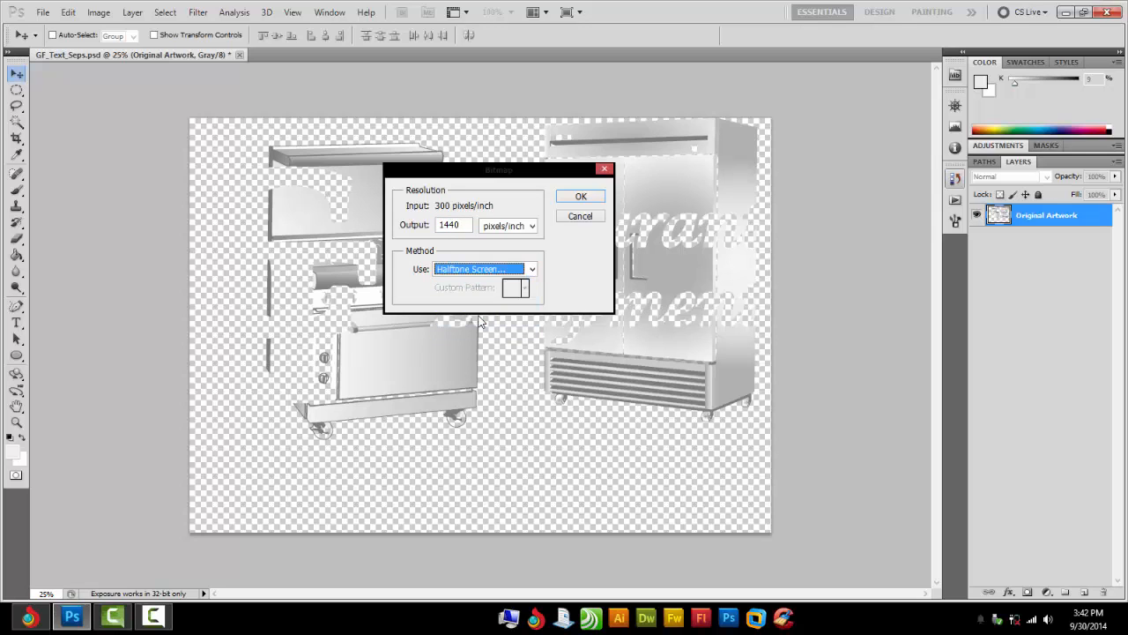
{"action": "left_click", "coordinate": [579, 196]}
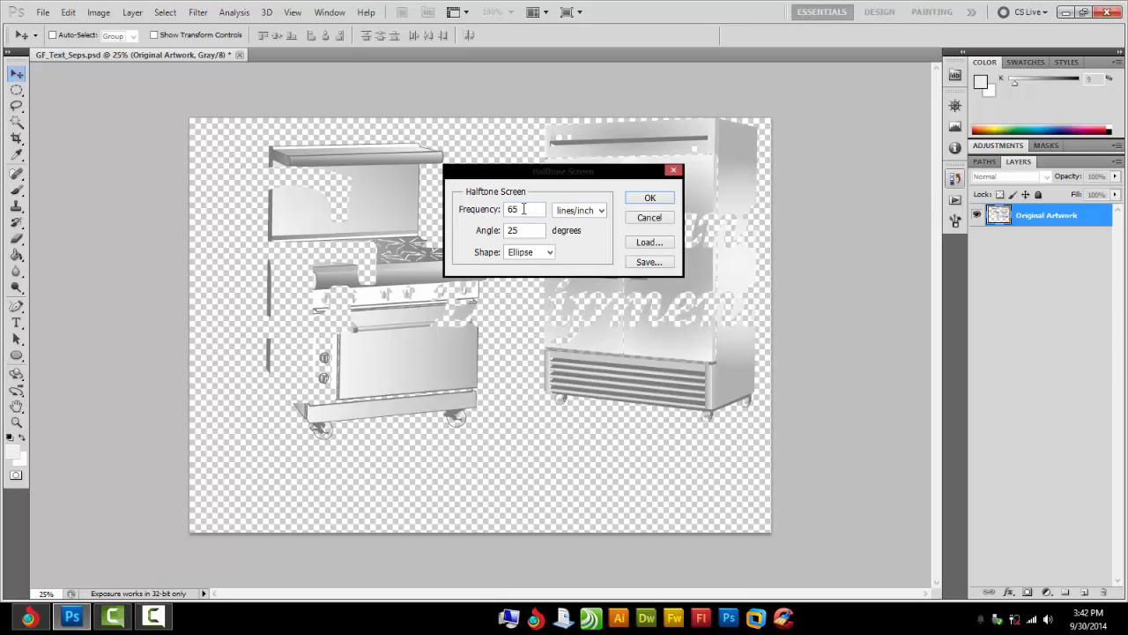
Step: Apply a halftone screen of 80 lines/inch at a 45 degree angle with the Ellipse shape
{"action": "left_click_drag", "start_coordinate": [523, 209], "coordinate": [511, 212]}
{"action": "type", "text": "80"}
{"action": "double_click", "coordinate": [514, 232]}
{"action": "type", "text": "4"}
{"action": "left_click", "coordinate": [518, 257]}
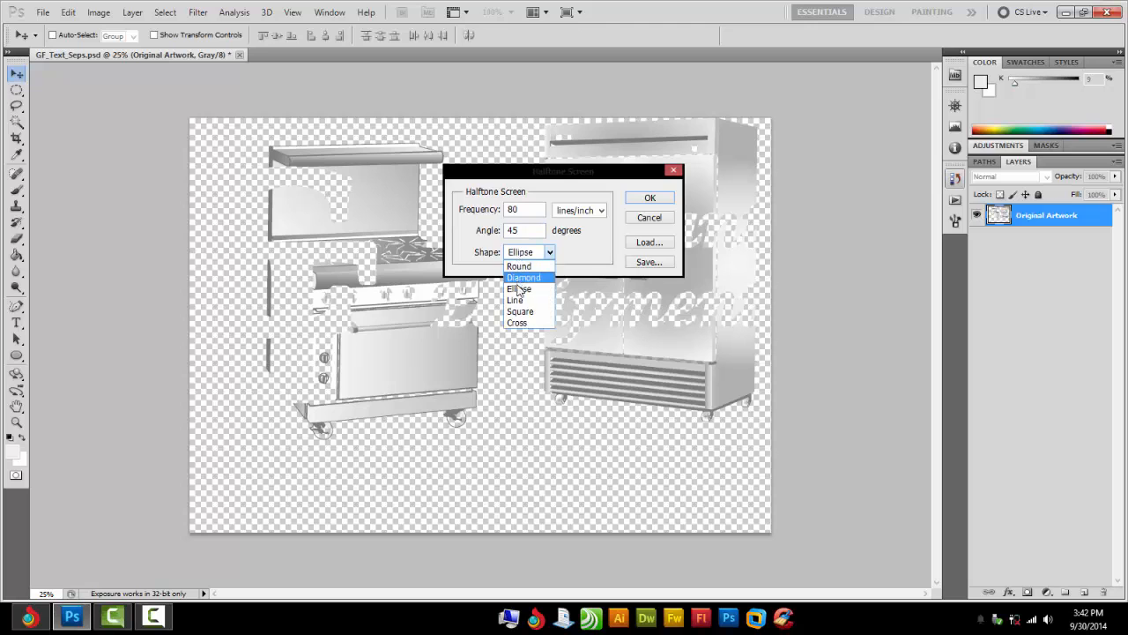
{"action": "left_click", "coordinate": [520, 296]}
{"action": "left_click", "coordinate": [628, 198]}
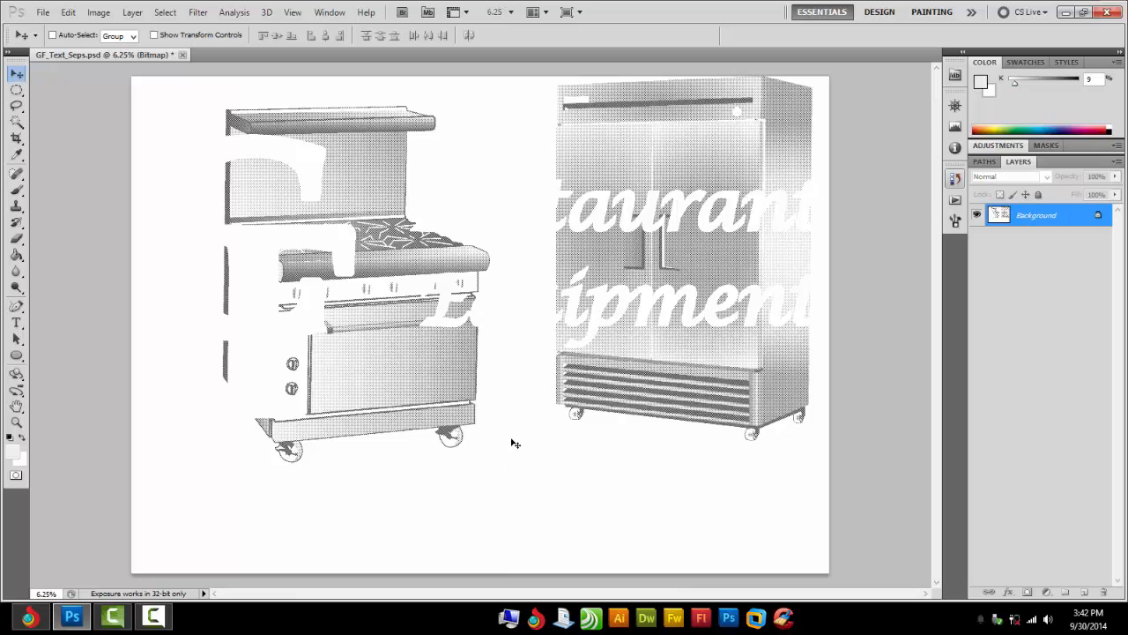
Step: Examine the halftone dots up close around the stove's controls and oven door, then return to the full view
{"action": "key", "text": "ctrl+plus"}
{"action": "key", "text": "ctrl+plus"}
{"action": "key", "text": "ctrl+plus"}
{"action": "key", "text": "ctrl+plus"}
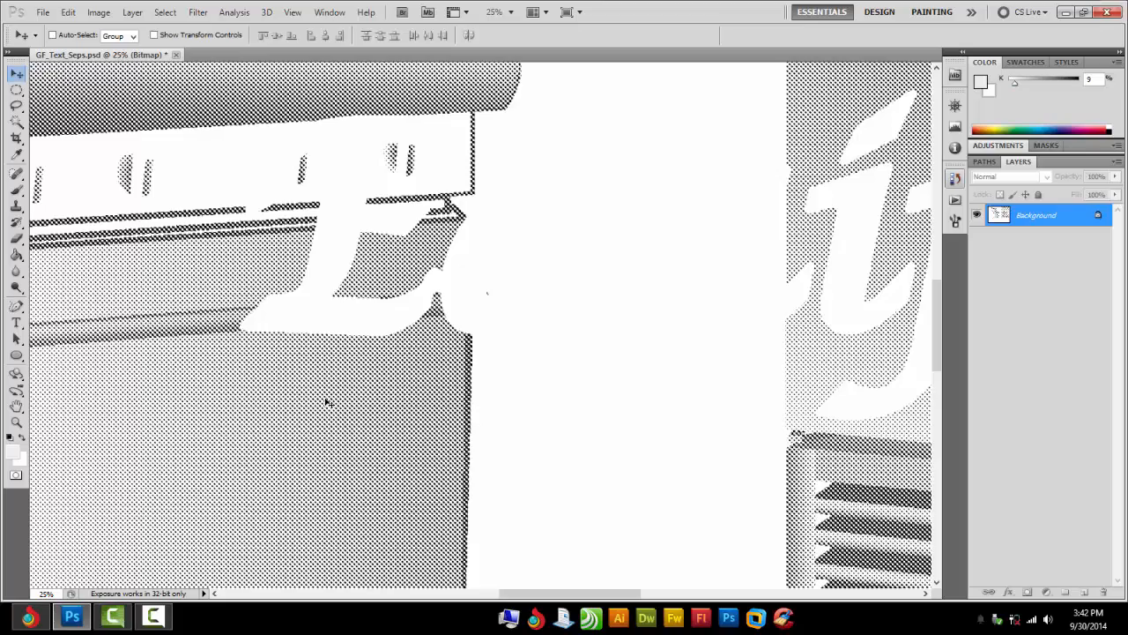
{"action": "left_click", "coordinate": [16, 407]}
{"action": "left_click_drag", "start_coordinate": [76, 408], "coordinate": [270, 353]}
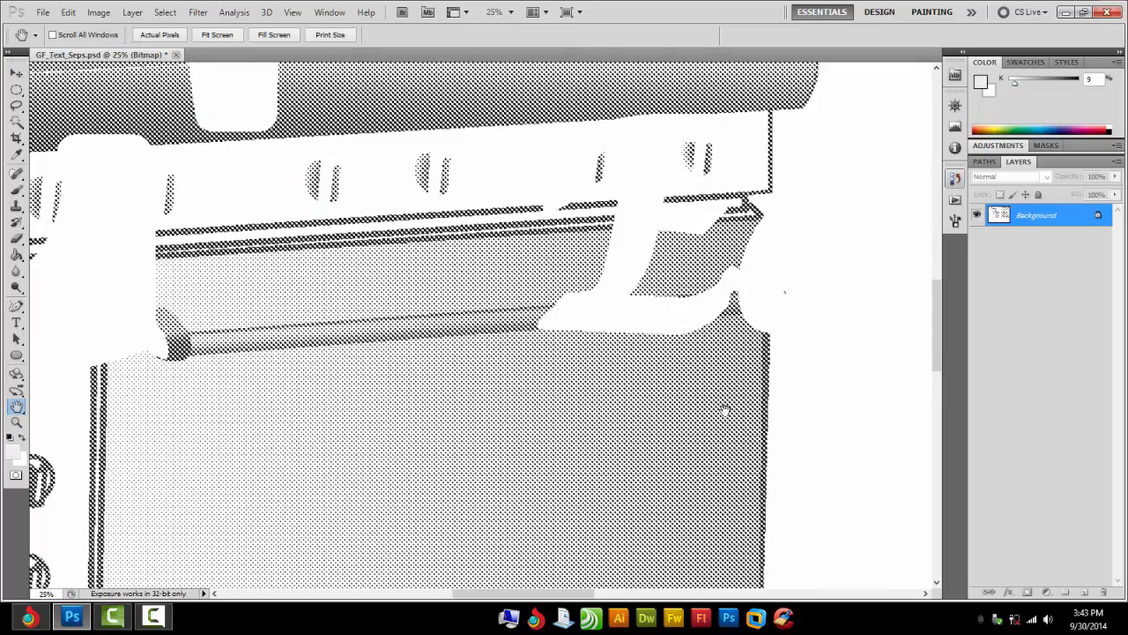
{"action": "key", "text": "ctrl+minus"}
{"action": "key", "text": "ctrl+minus"}
{"action": "key", "text": "ctrl+minus"}
{"action": "key", "text": "ctrl+minus"}
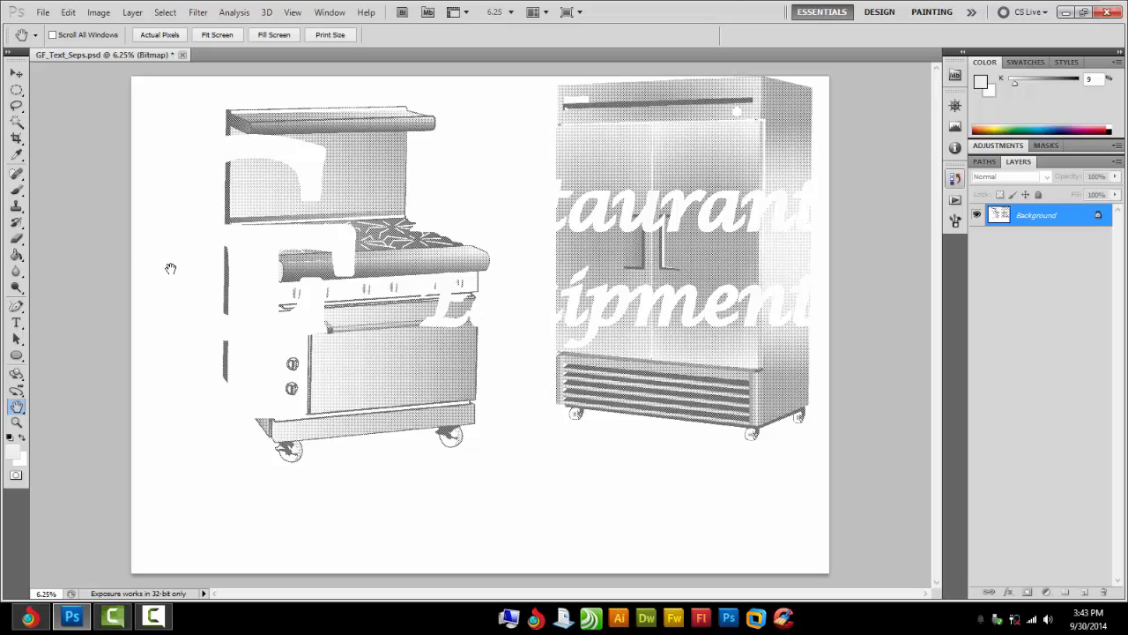
Step: Choose the Magic Eraser tool and convert the halftone bitmap to Grayscale with a size ratio of 1
{"action": "left_click", "coordinate": [16, 240]}
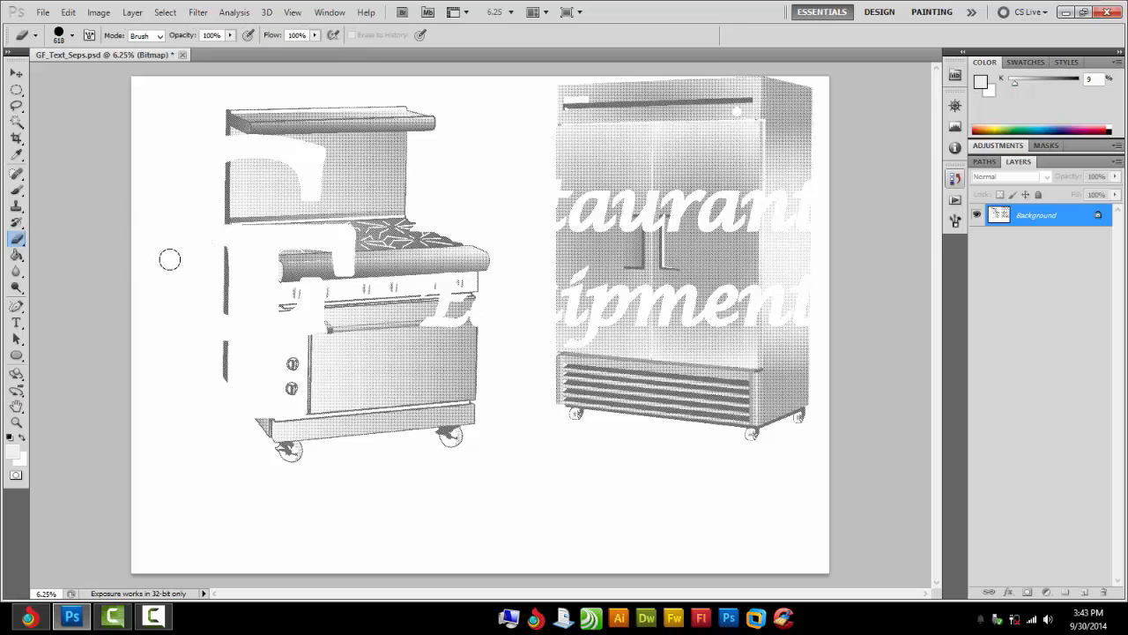
{"action": "right_click", "coordinate": [17, 240]}
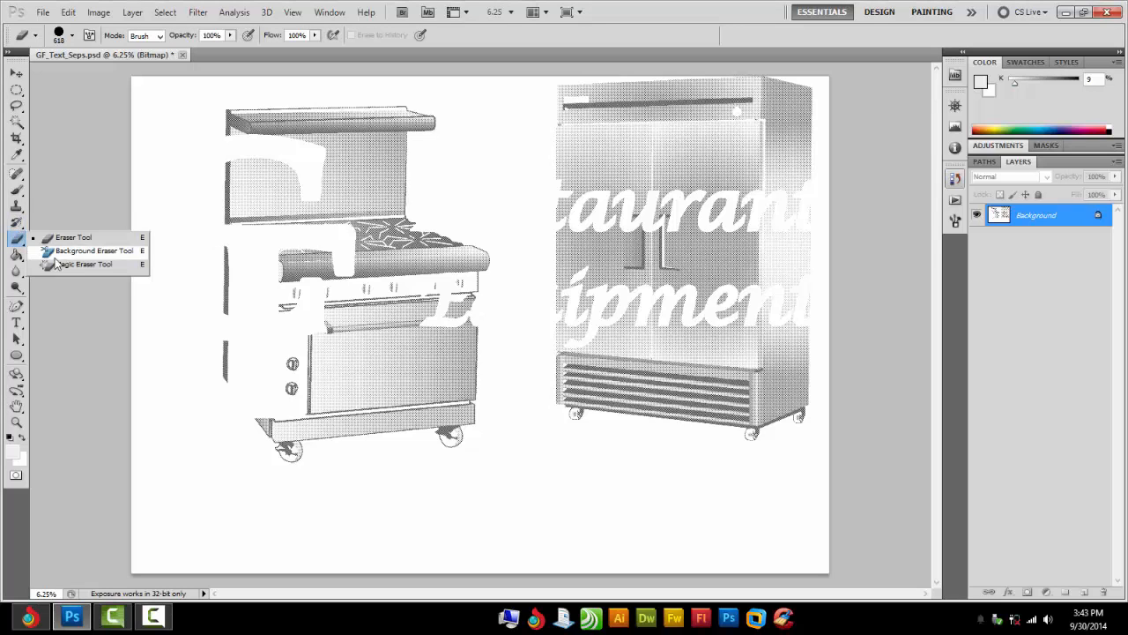
{"action": "left_click", "coordinate": [79, 264]}
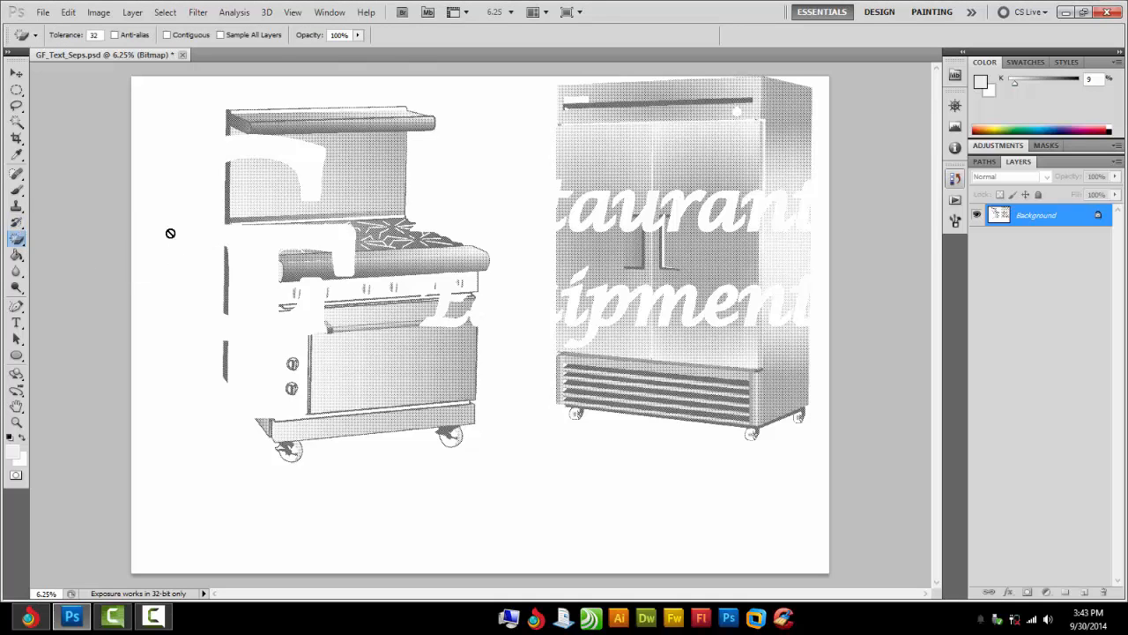
{"action": "left_click", "coordinate": [94, 14]}
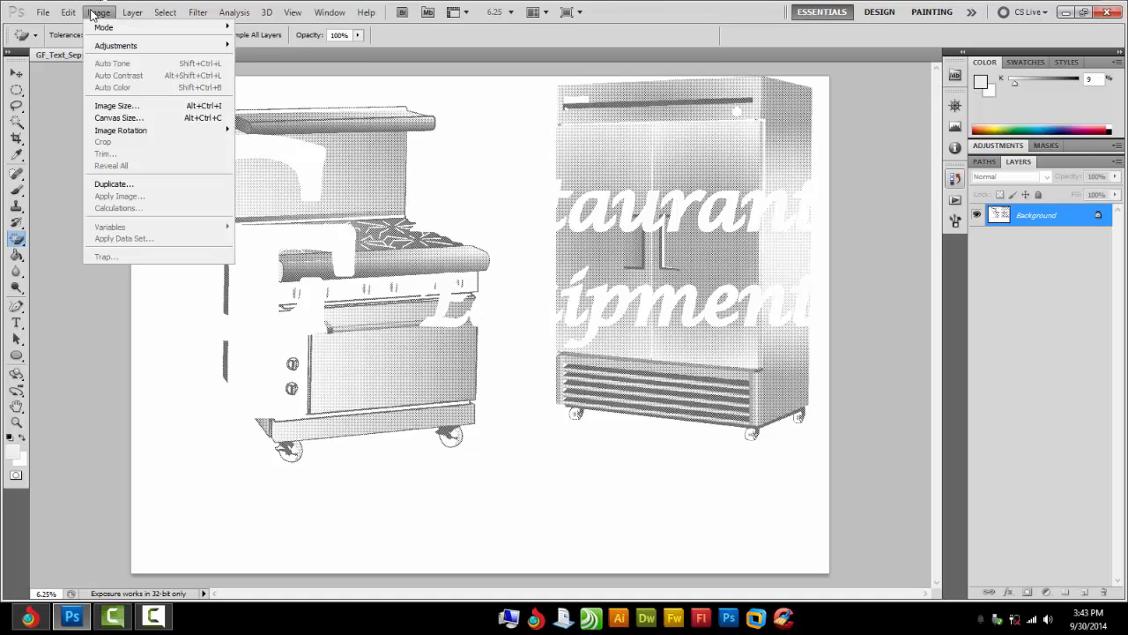
{"action": "mouse_move", "coordinate": [141, 29]}
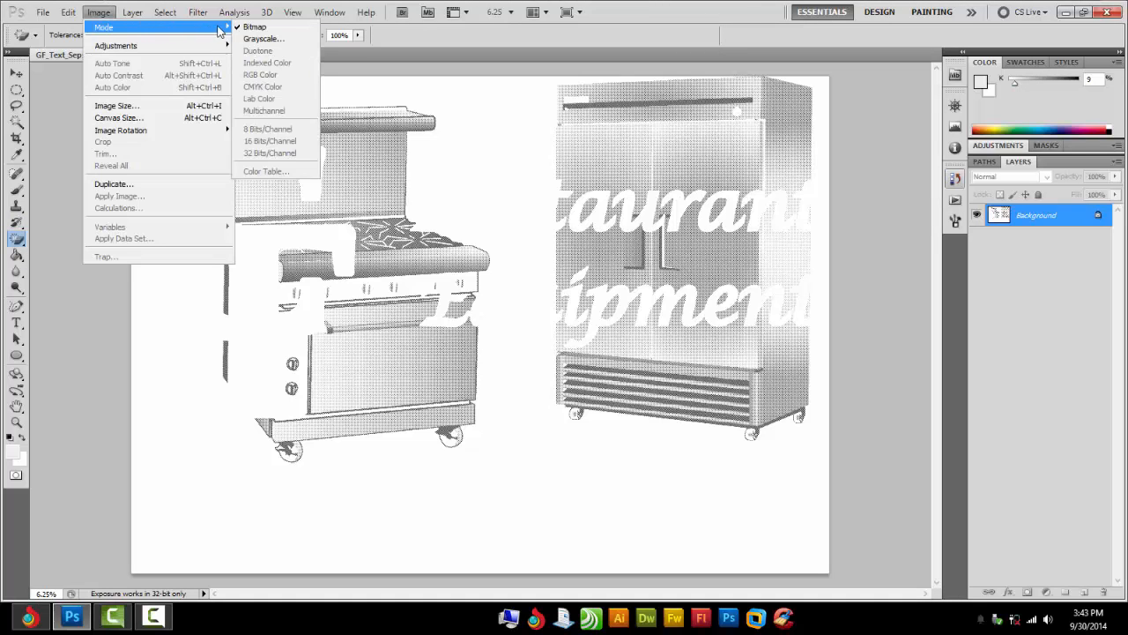
{"action": "left_click", "coordinate": [258, 39]}
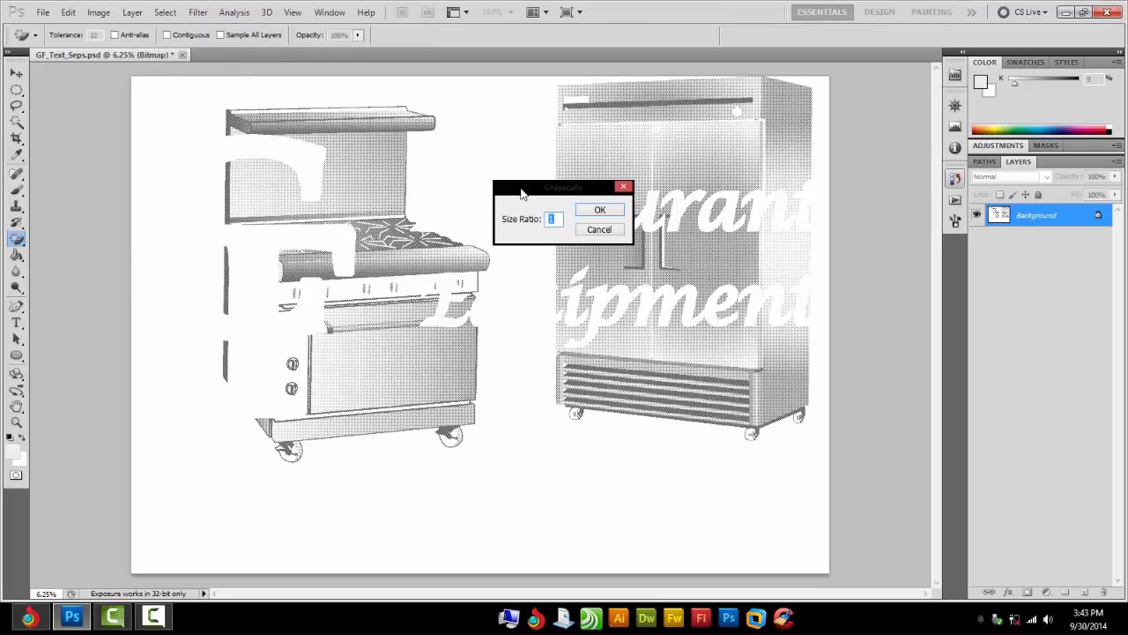
{"action": "left_click", "coordinate": [582, 212]}
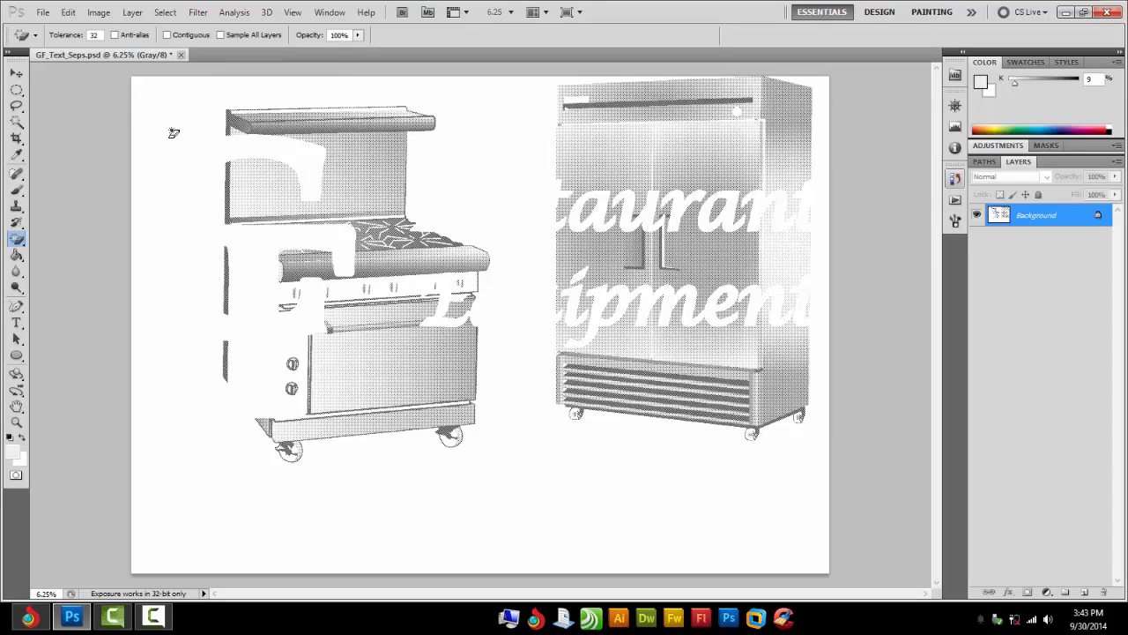
Step: Remove all white from the halftone artwork with the Magic Eraser, leaving a transparent background
{"action": "left_click", "coordinate": [18, 240]}
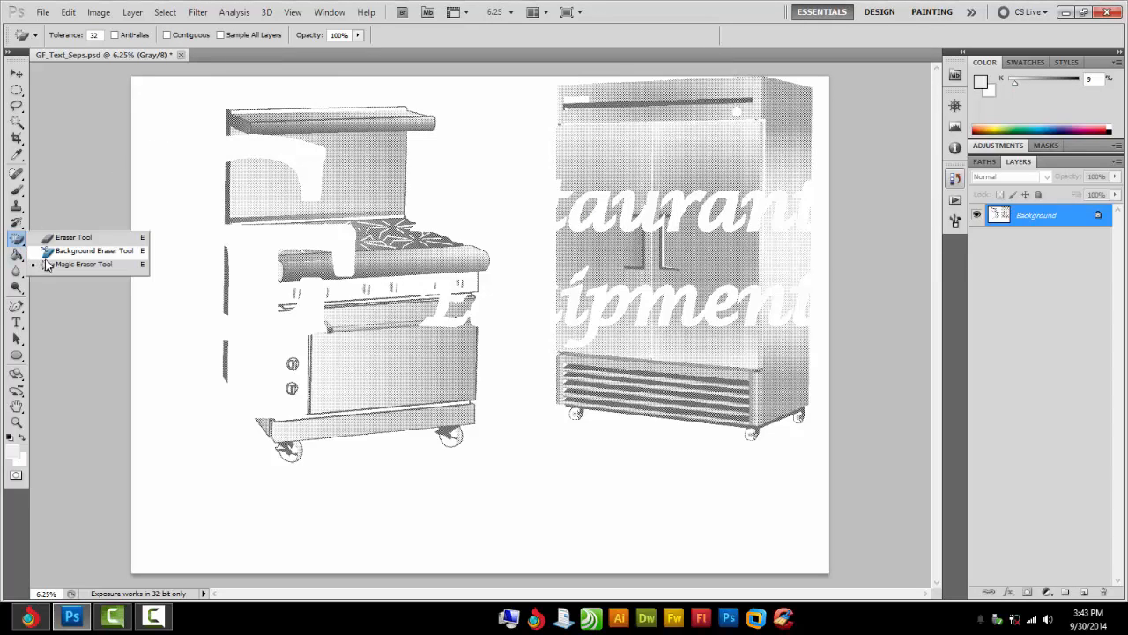
{"action": "left_click", "coordinate": [48, 266]}
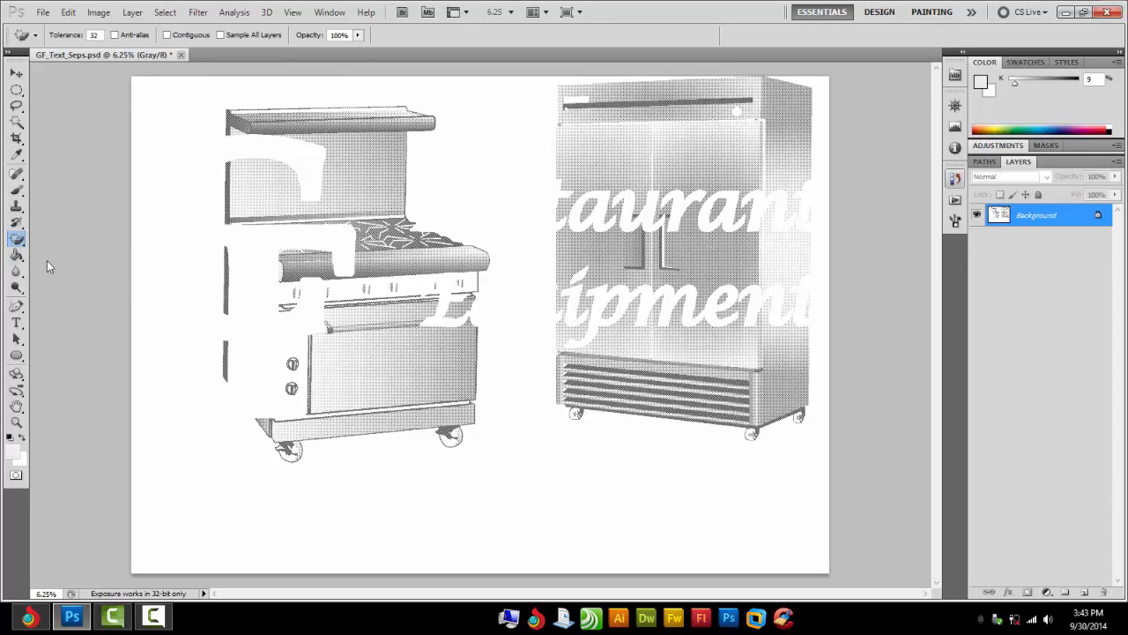
{"action": "left_click", "coordinate": [186, 209]}
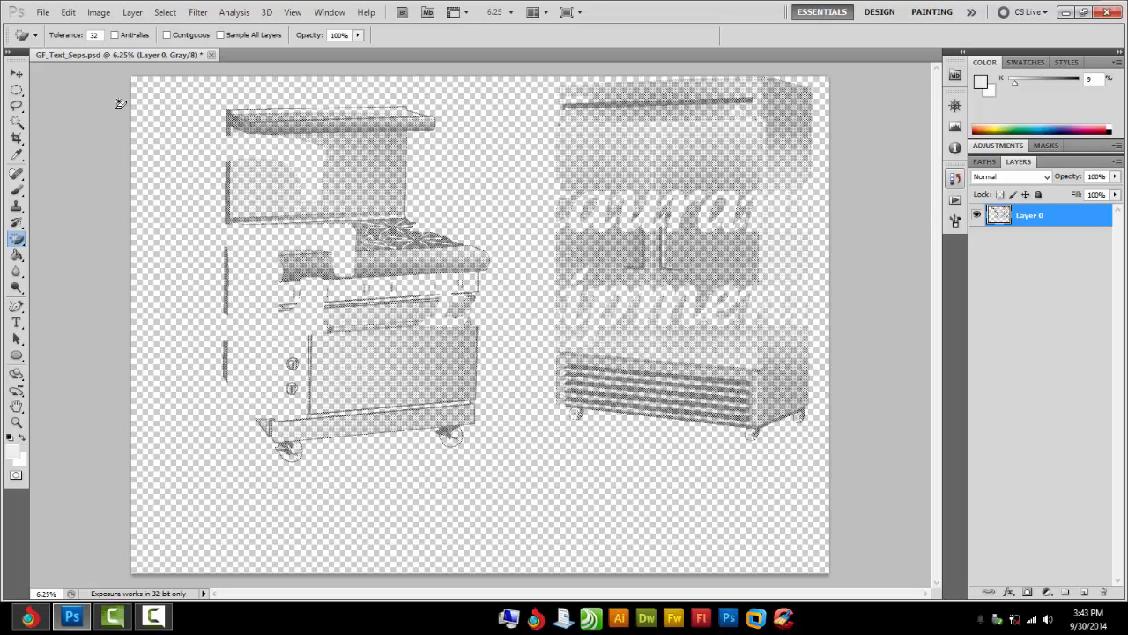
Step: Open the print setup, turn off image centering, move the artwork to the top of the page and enable center crop marks
{"action": "left_click", "coordinate": [38, 13]}
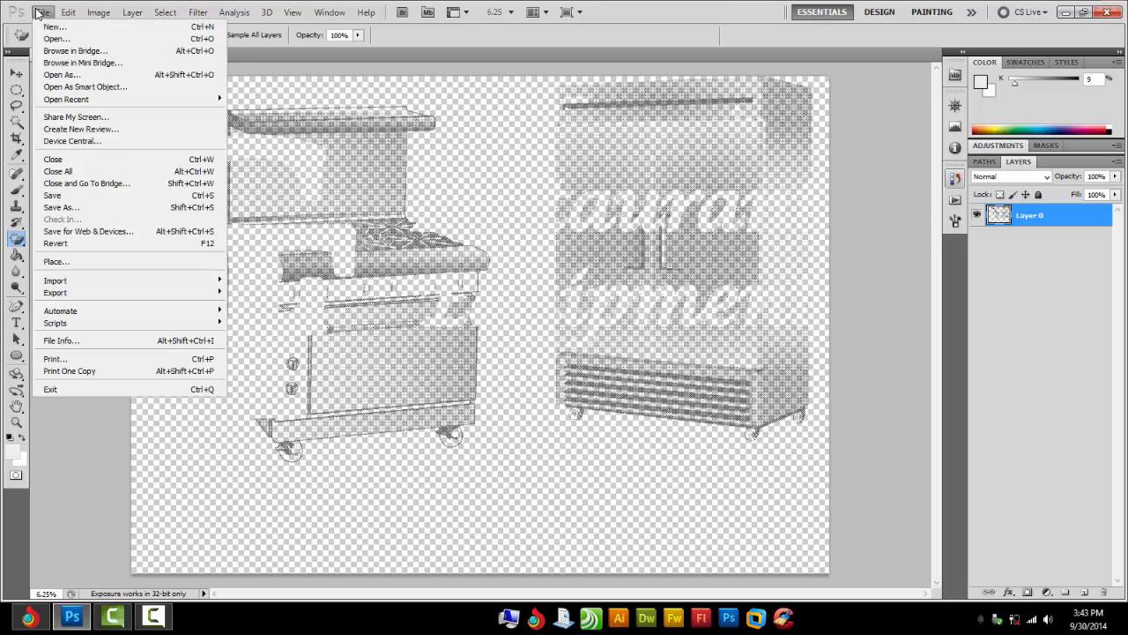
{"action": "left_click", "coordinate": [48, 356]}
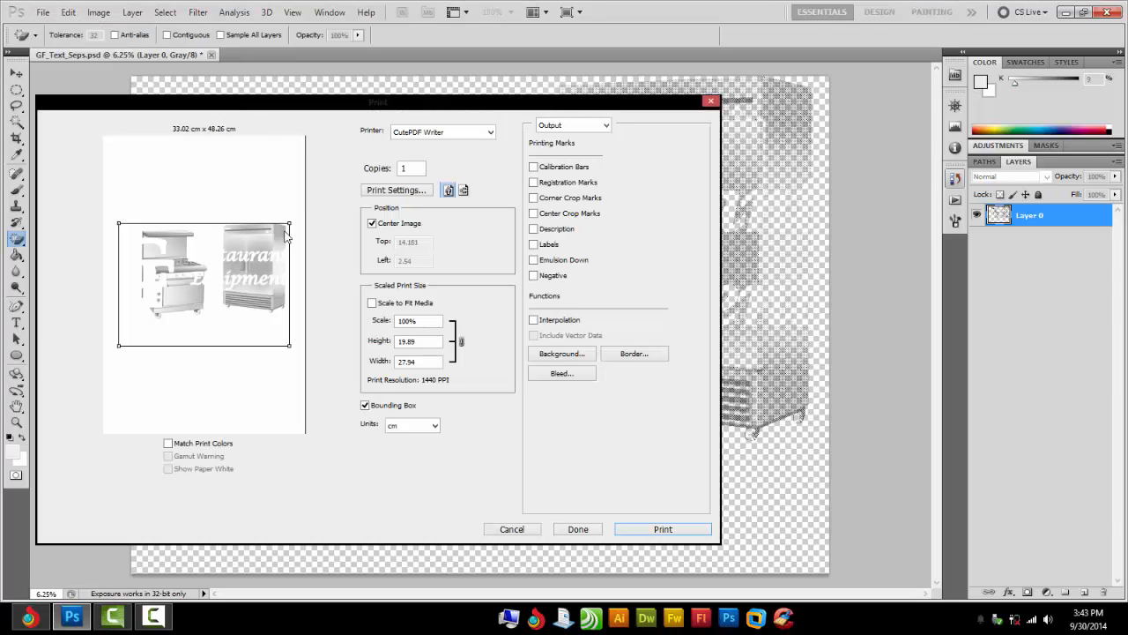
{"action": "left_click", "coordinate": [372, 223]}
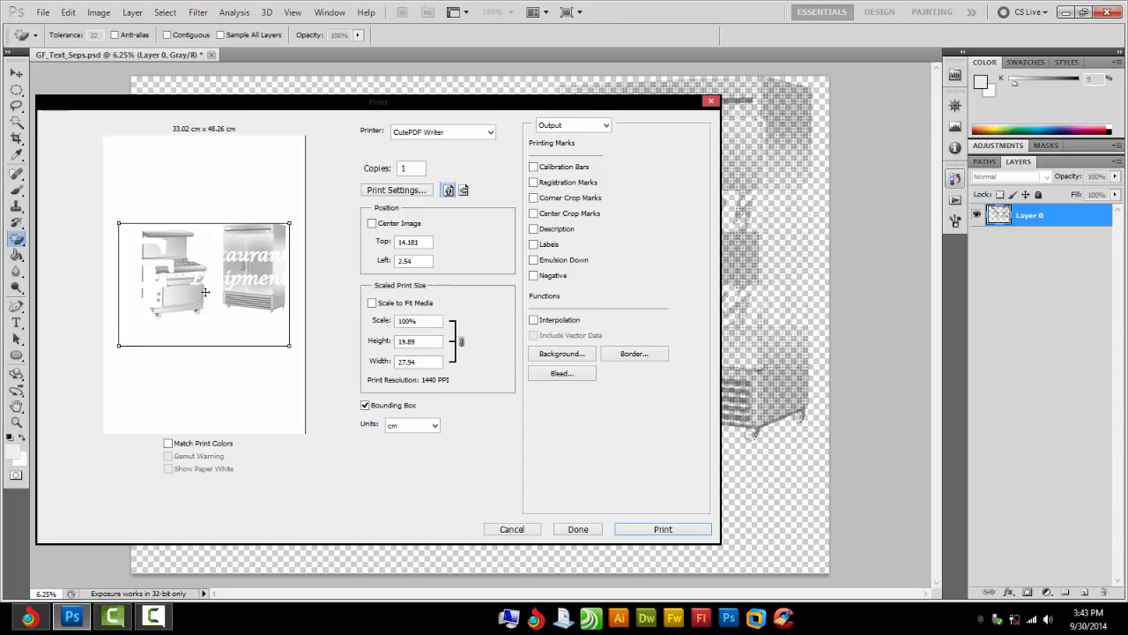
{"action": "left_click_drag", "start_coordinate": [205, 291], "coordinate": [203, 210]}
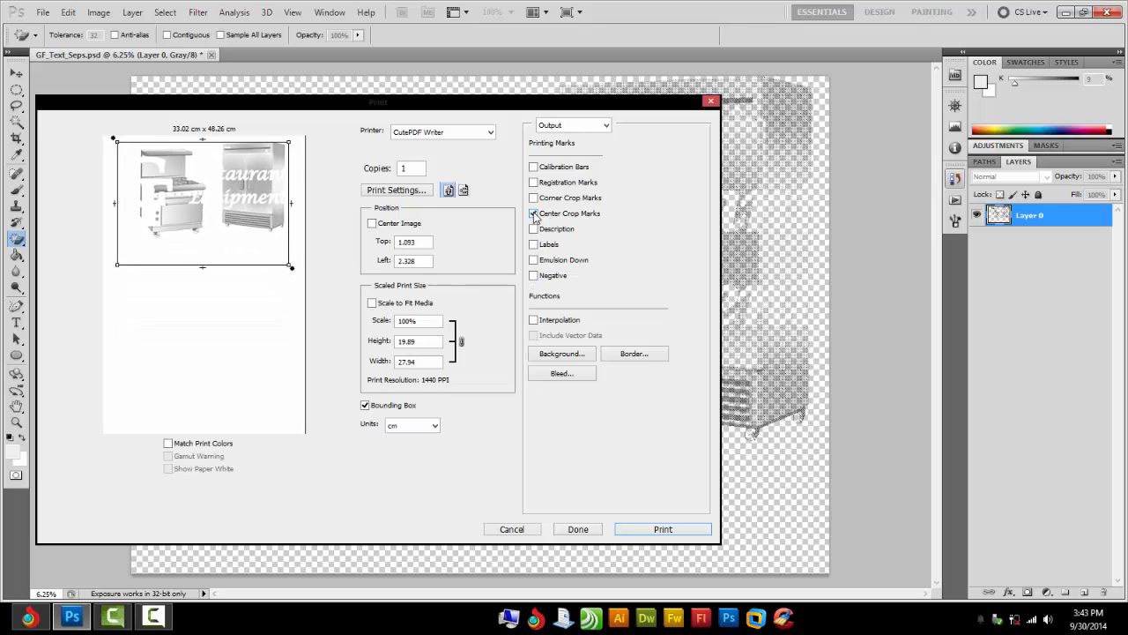
Step: Review the print setup's color management and color handling options, return to the output options and close without printing
{"action": "left_click", "coordinate": [568, 130]}
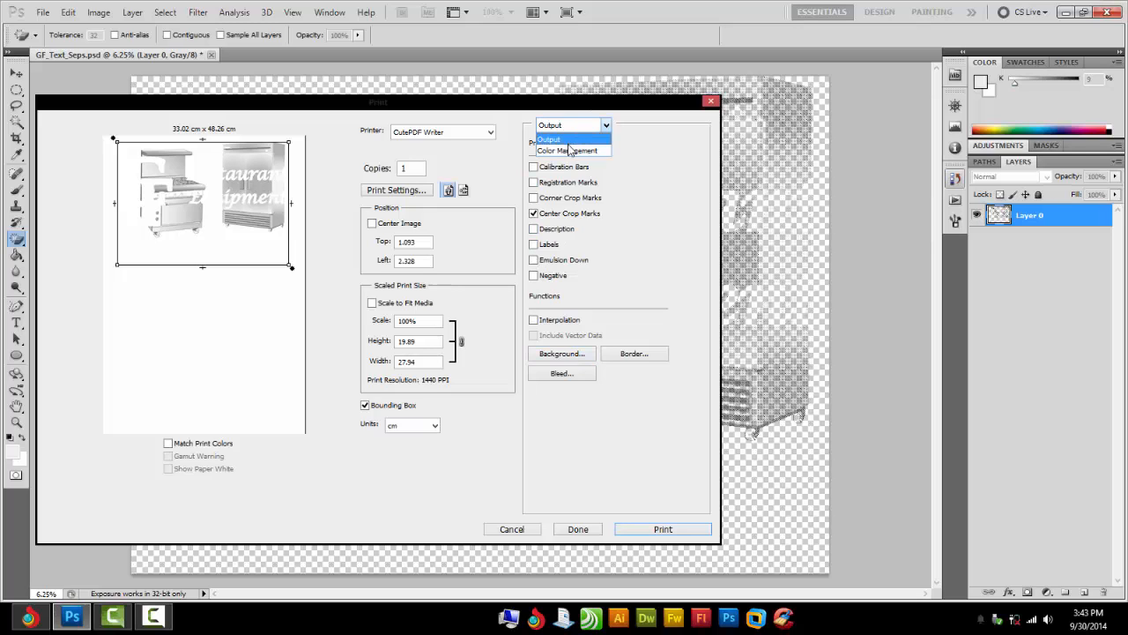
{"action": "left_click", "coordinate": [569, 152]}
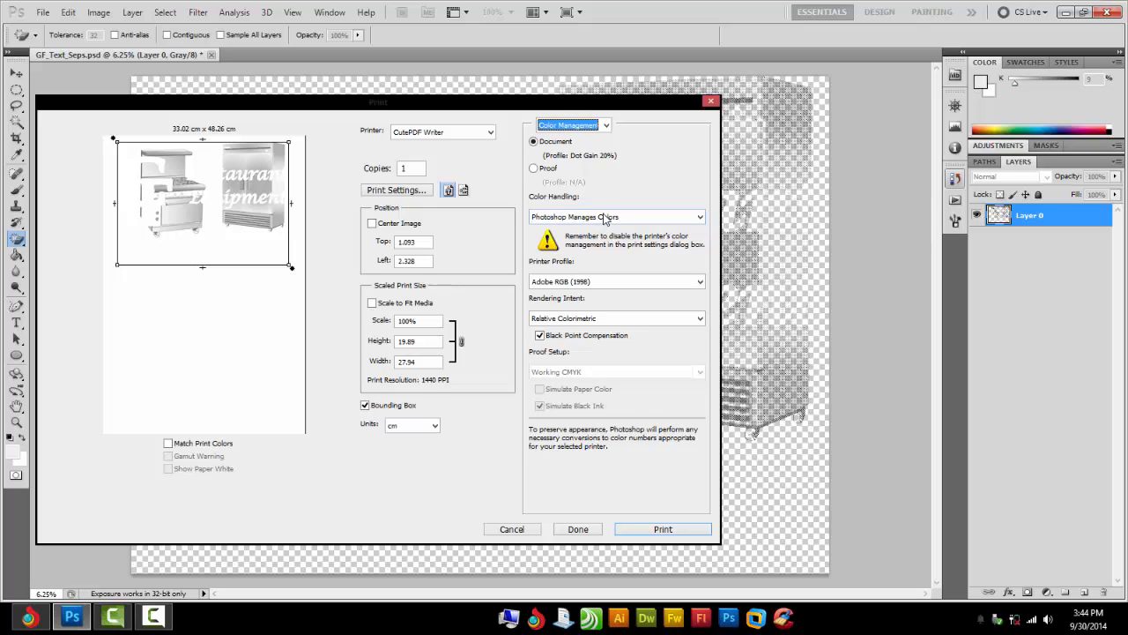
{"action": "left_click", "coordinate": [583, 126]}
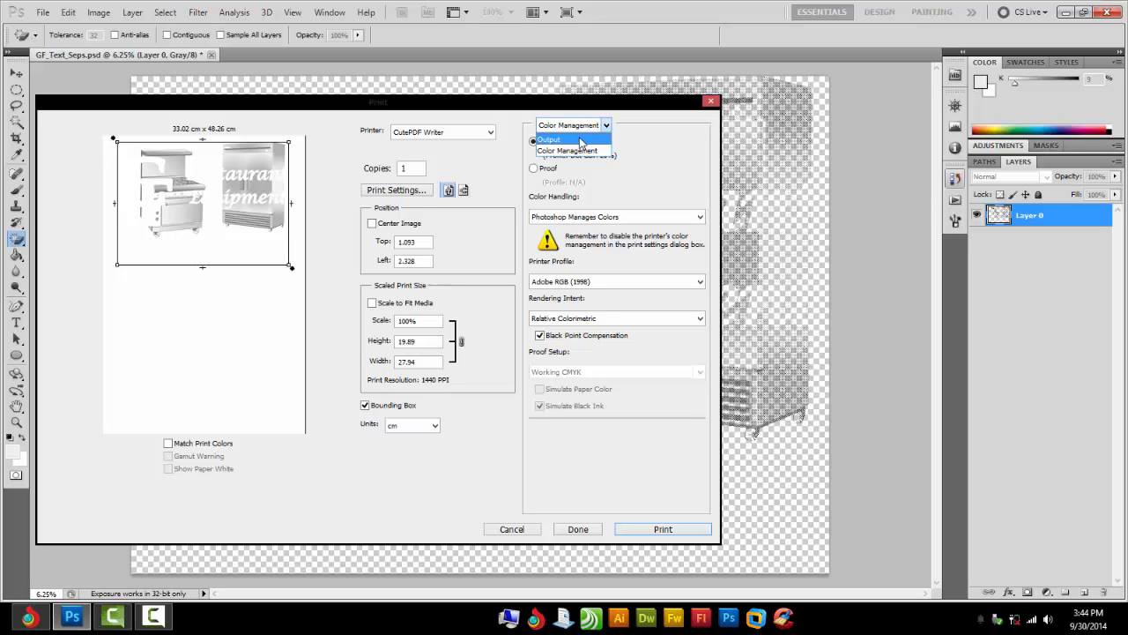
{"action": "left_click", "coordinate": [579, 214]}
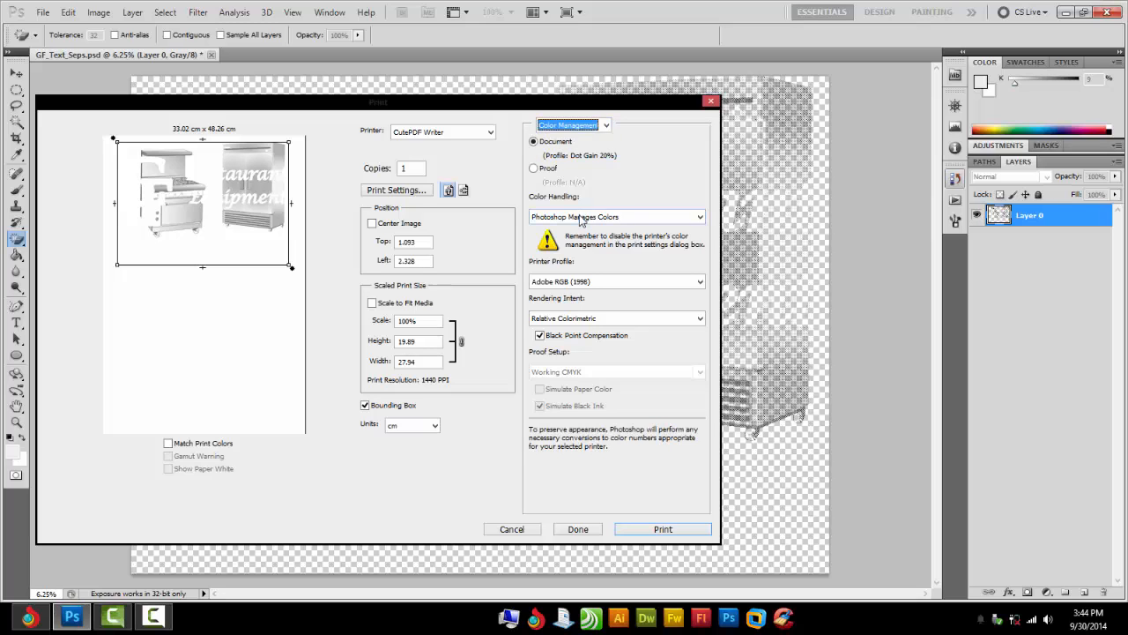
{"action": "left_click", "coordinate": [580, 217]}
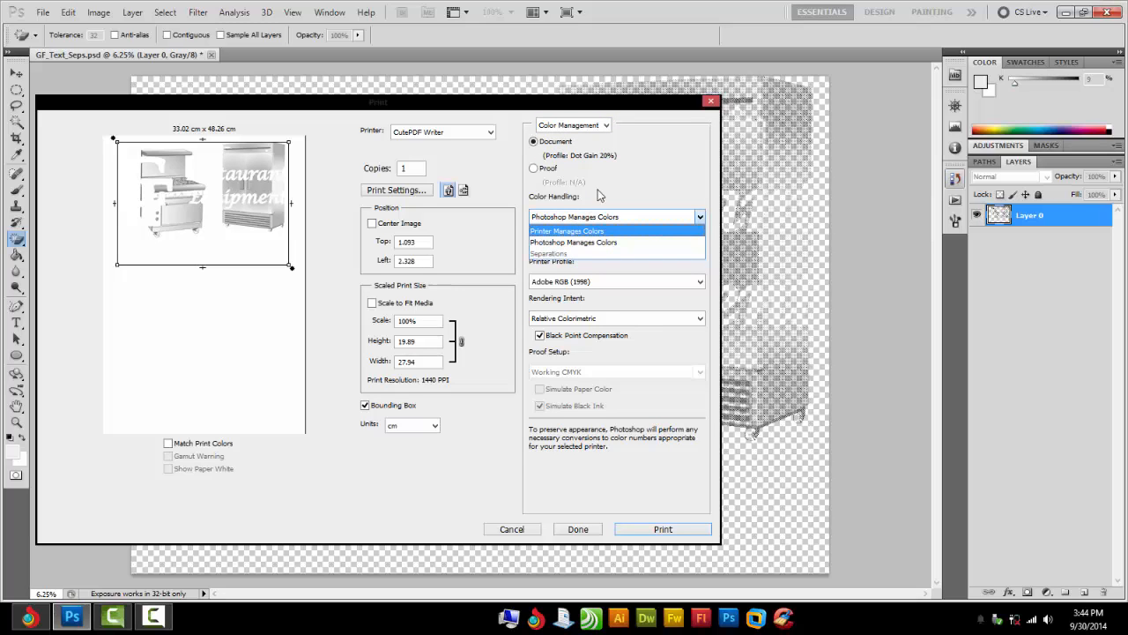
{"action": "left_click", "coordinate": [583, 128]}
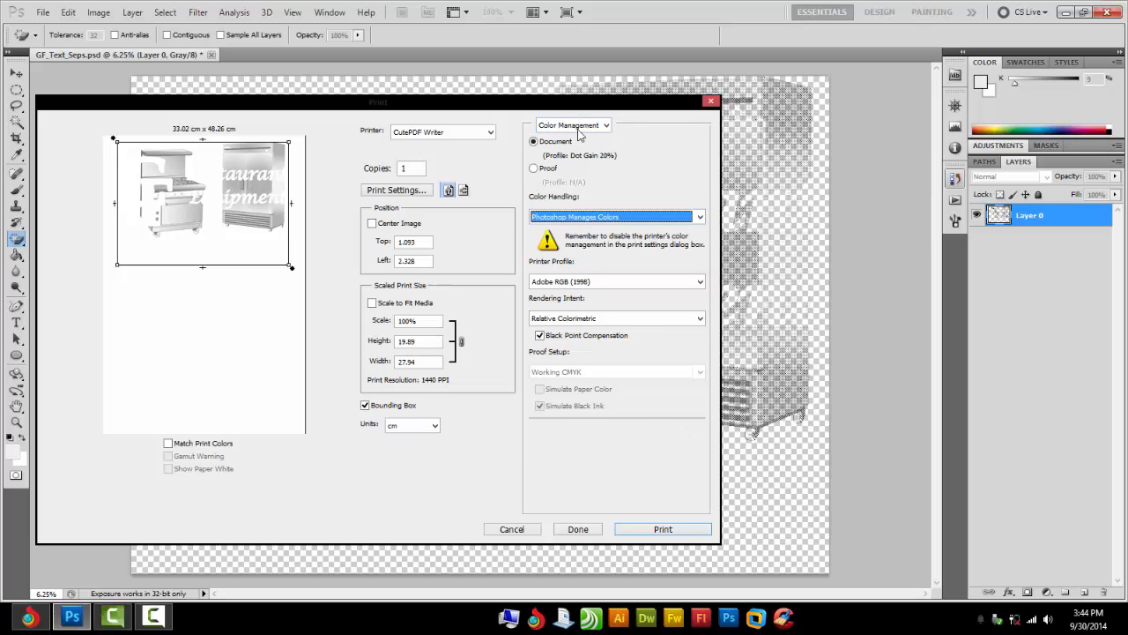
{"action": "left_click", "coordinate": [579, 128]}
{"action": "left_click", "coordinate": [567, 152]}
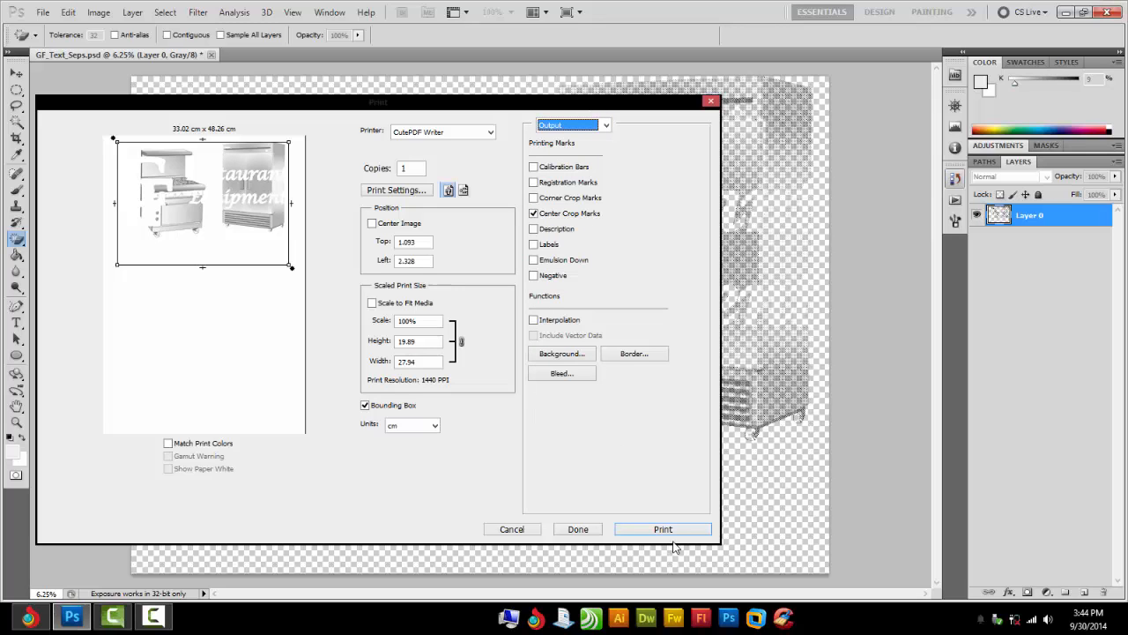
{"action": "left_click", "coordinate": [712, 103]}
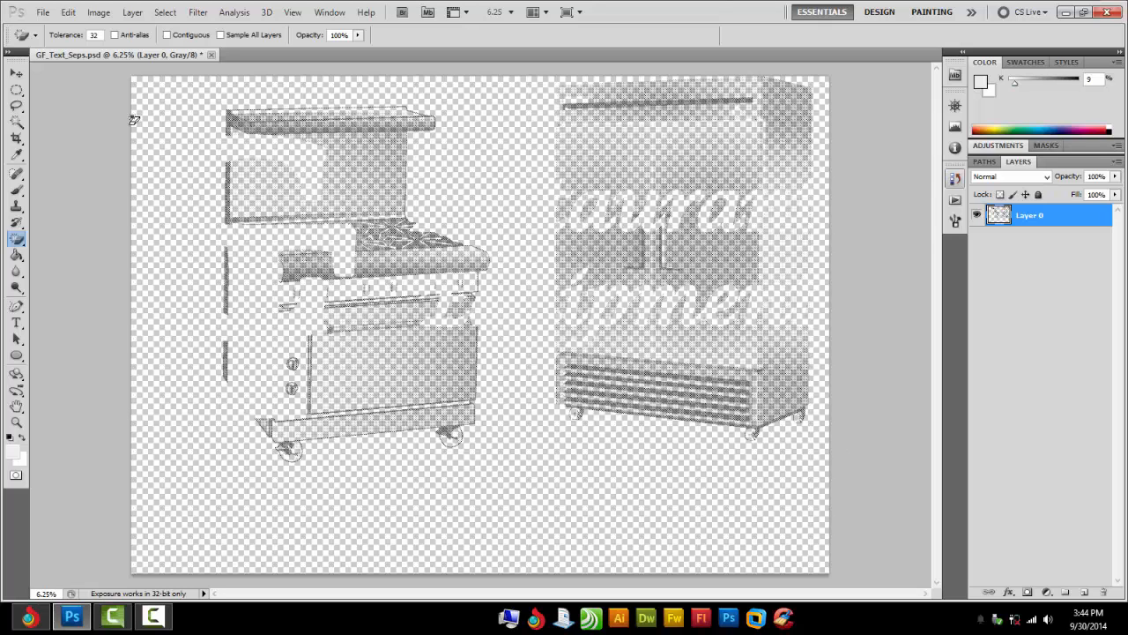
Step: Save the halftone artwork to the Desktop as a separate Photoshop file named GF_Halftone
{"action": "left_click", "coordinate": [42, 14]}
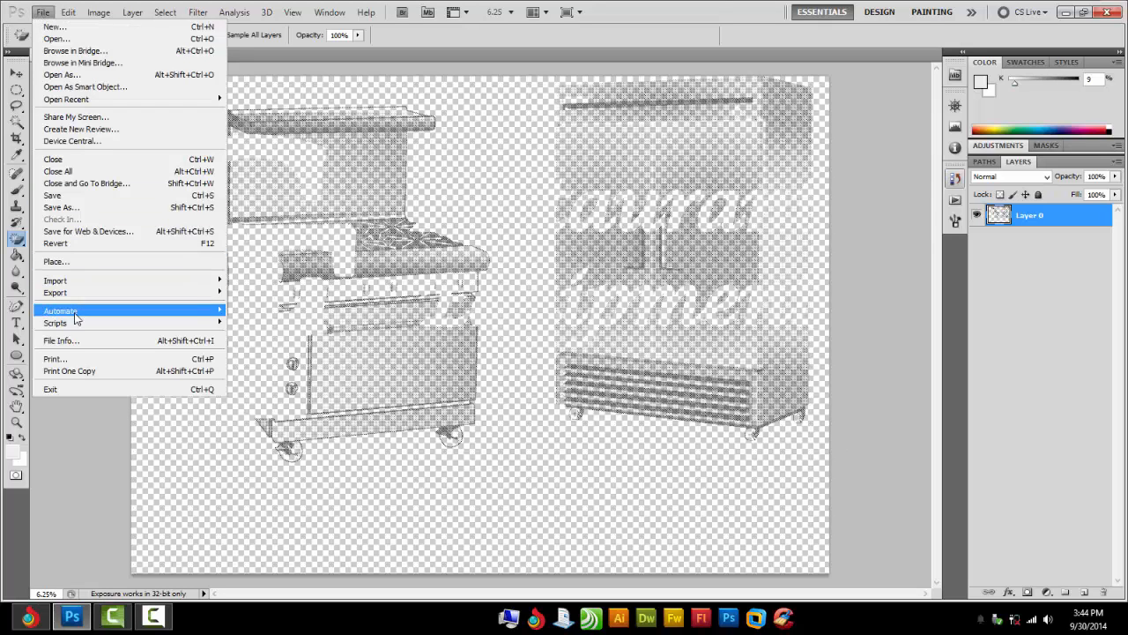
{"action": "left_click", "coordinate": [81, 209]}
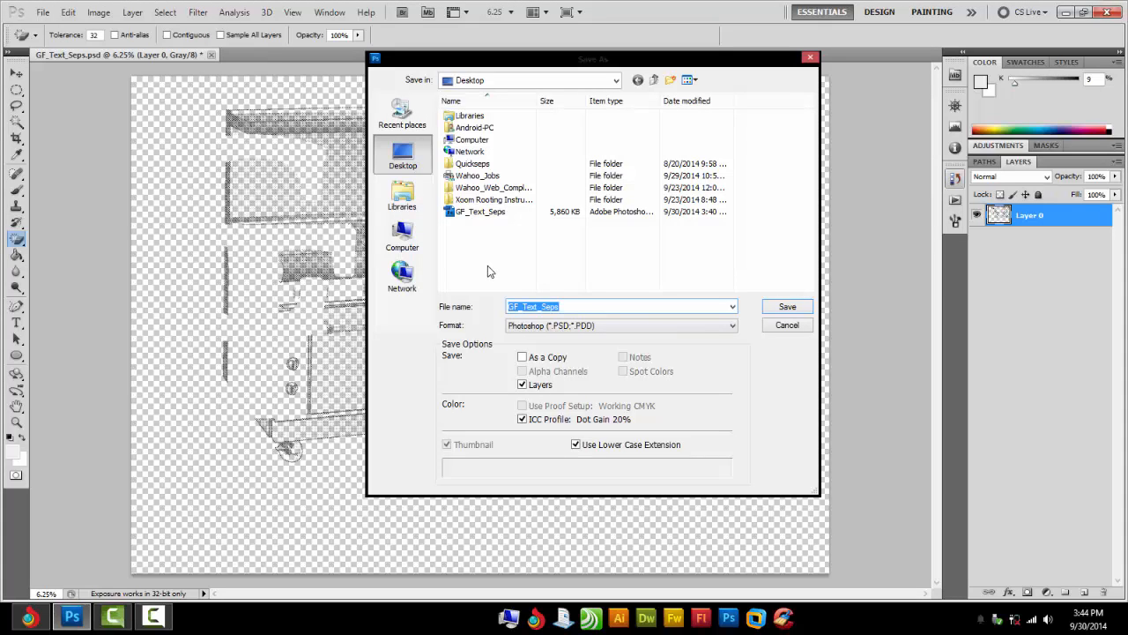
{"action": "left_click", "coordinate": [574, 308]}
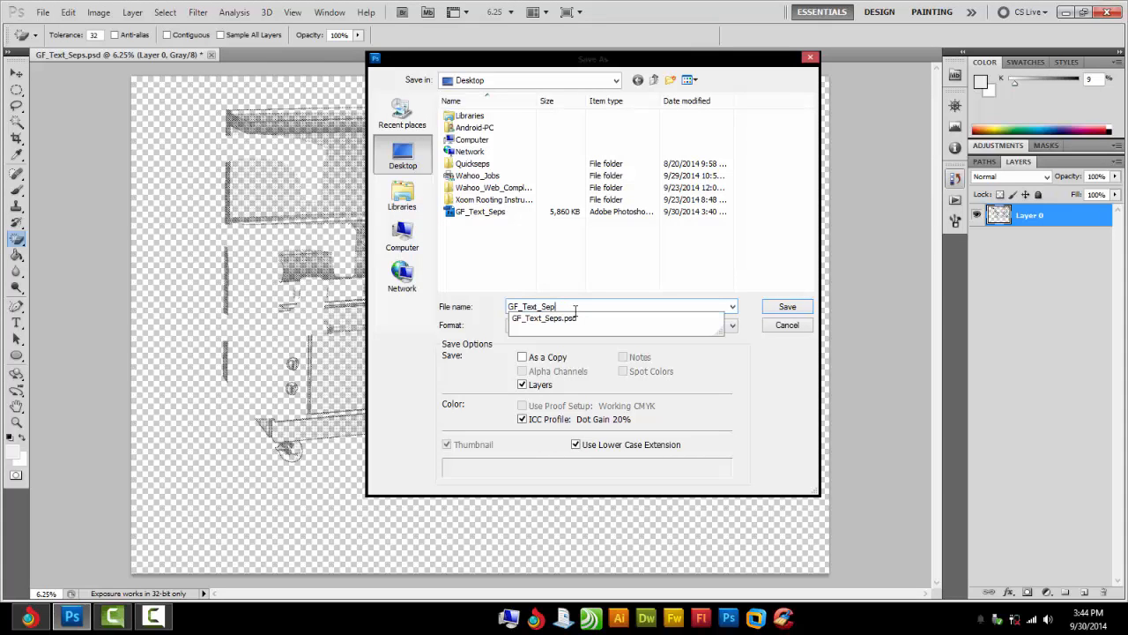
{"action": "key", "text": "BackSpace"}
{"action": "key", "text": "BackSpace"}
{"action": "key", "text": "BackSpace"}
{"action": "key", "text": "BackSpace"}
{"action": "key", "text": "BackSpace"}
{"action": "key", "text": "BackSpace"}
{"action": "key", "text": "BackSpace"}
{"action": "type", "text": "H"}
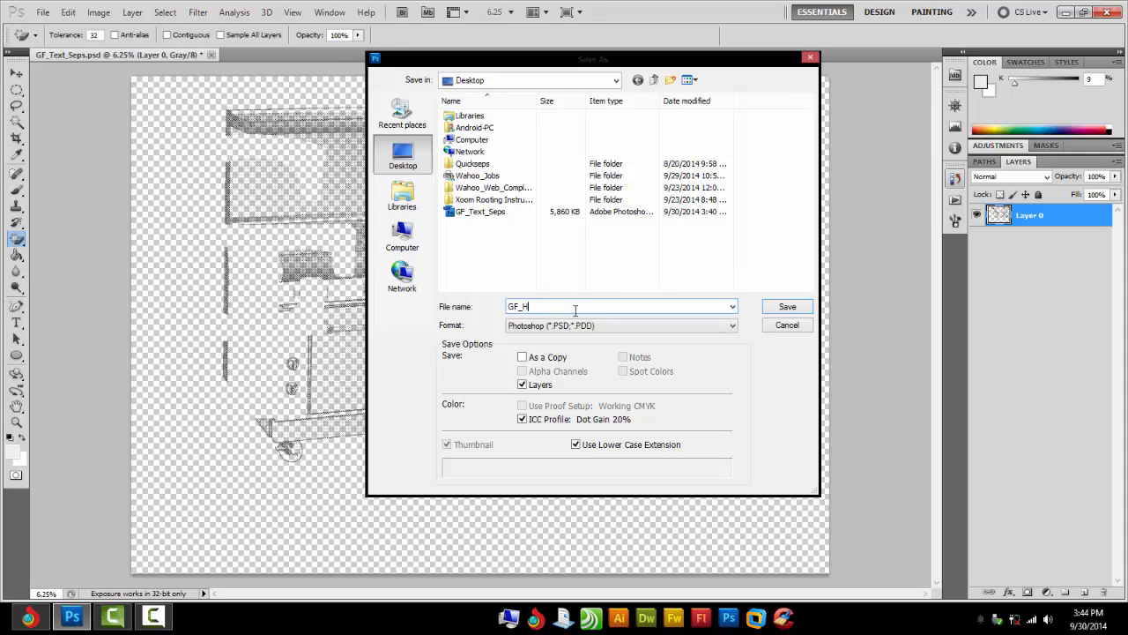
{"action": "type", "text": "alftone"}
{"action": "key", "text": "Return"}
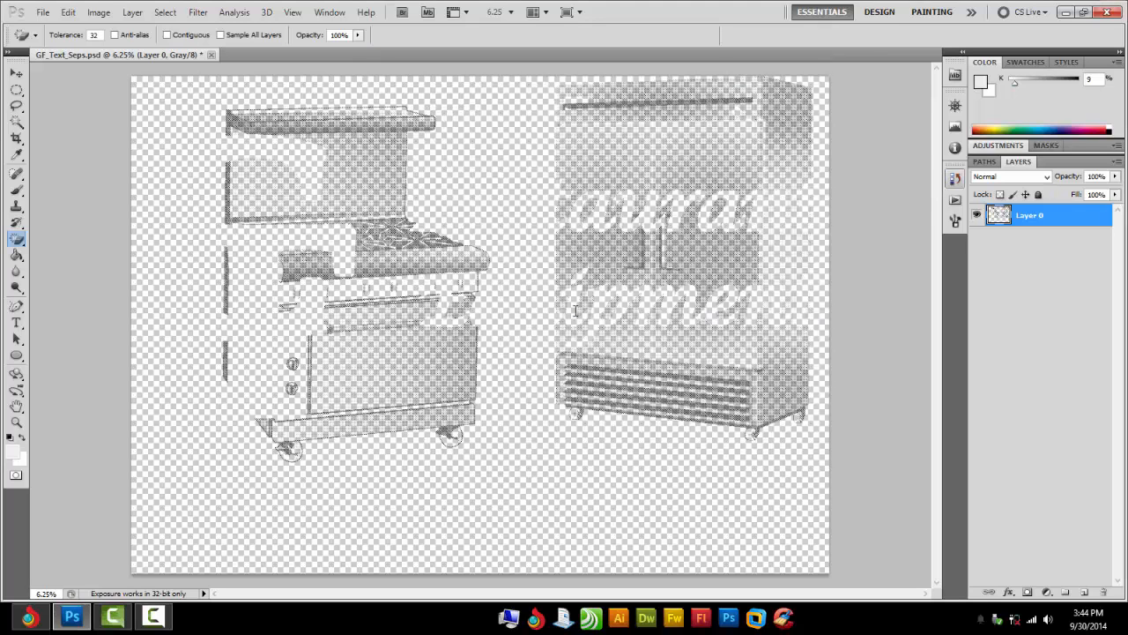
{"action": "left_click", "coordinate": [718, 195]}
{"action": "left_click", "coordinate": [155, 617]}
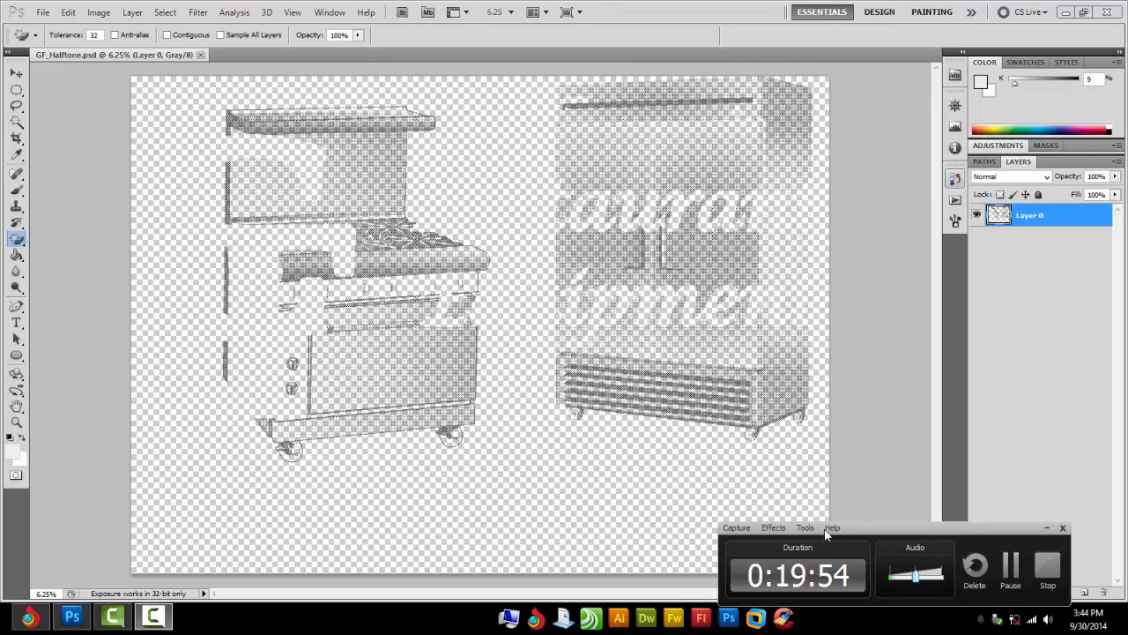
{"action": "left_click_drag", "start_coordinate": [877, 529], "coordinate": [878, 406]}
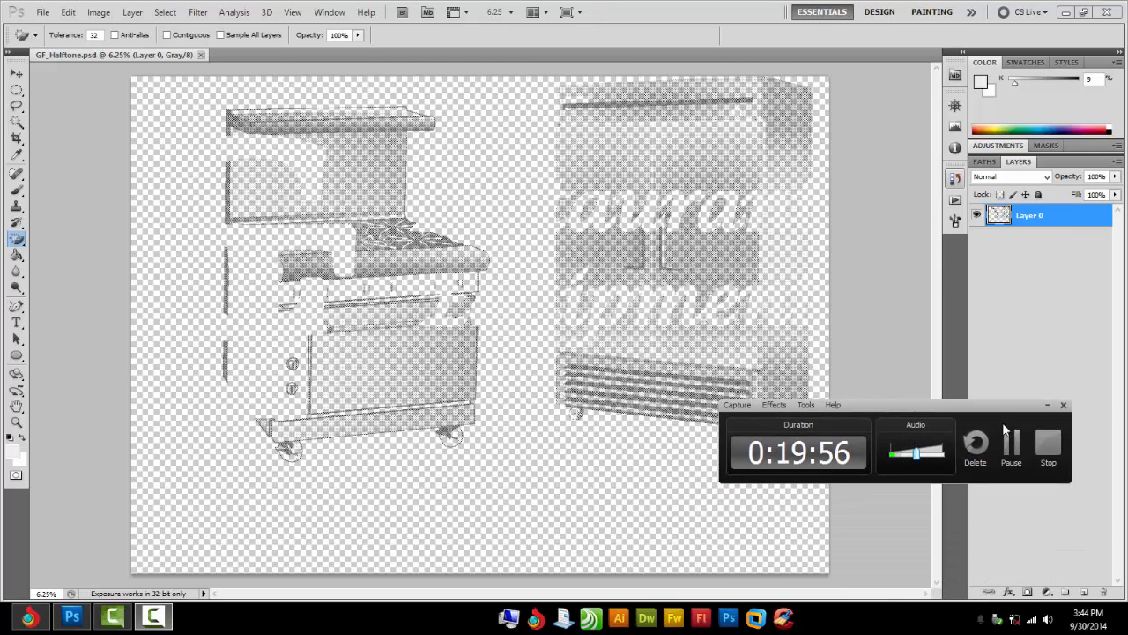
{"action": "left_click", "coordinate": [1048, 443]}
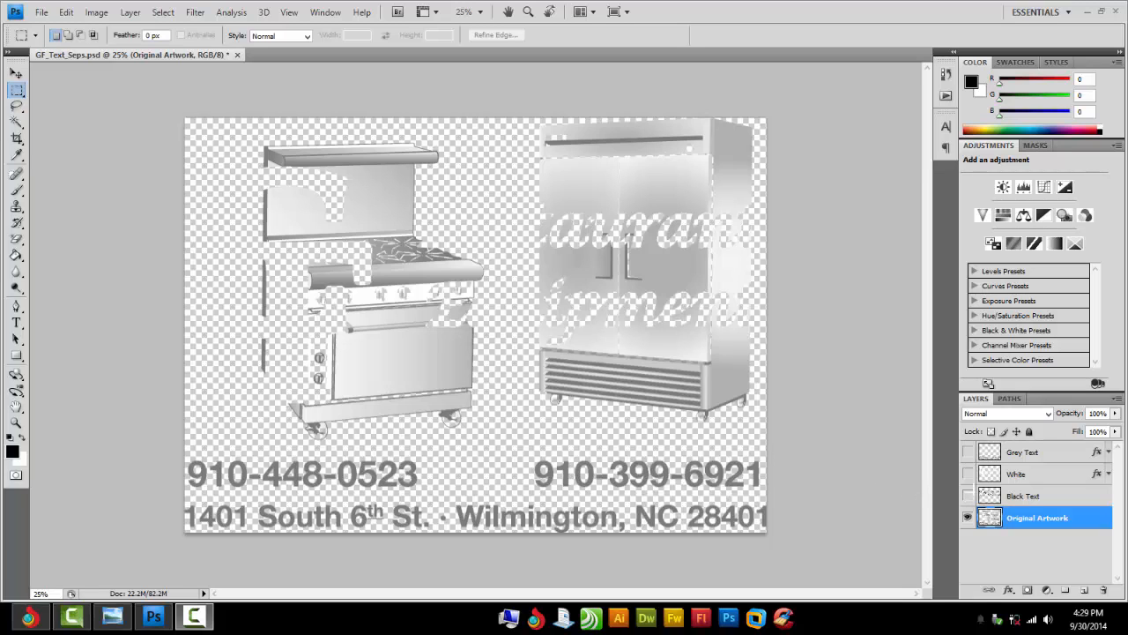
Step: Choose the Move tool, show the Black Text, White and Grey Text layers, and hide the Original Artwork layer
{"action": "left_click", "coordinate": [16, 73]}
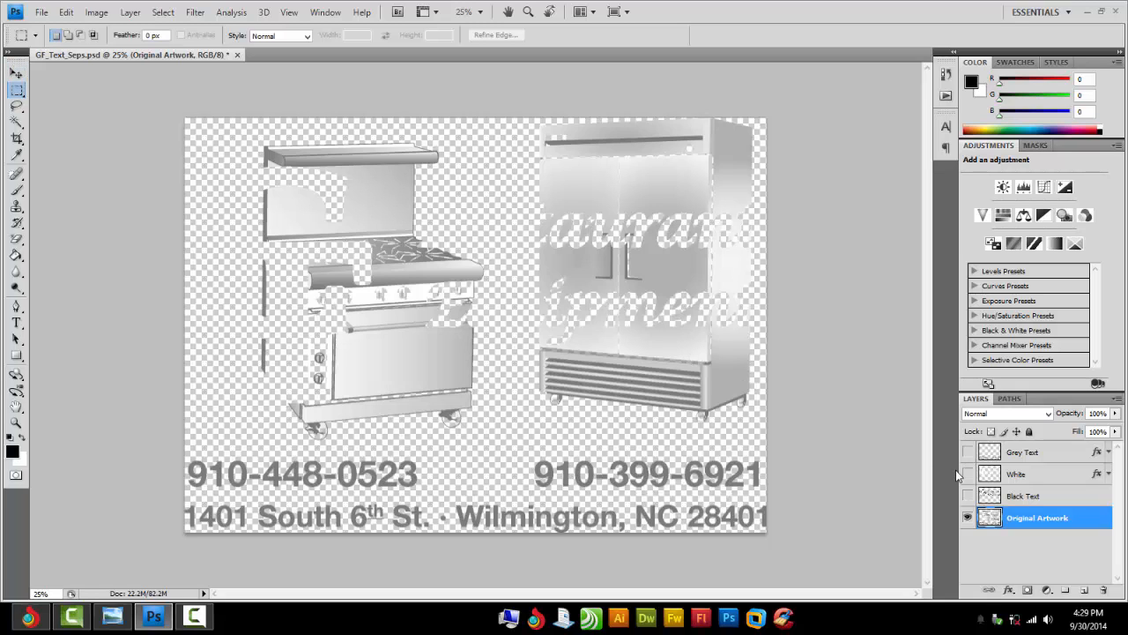
{"action": "left_click", "coordinate": [16, 73]}
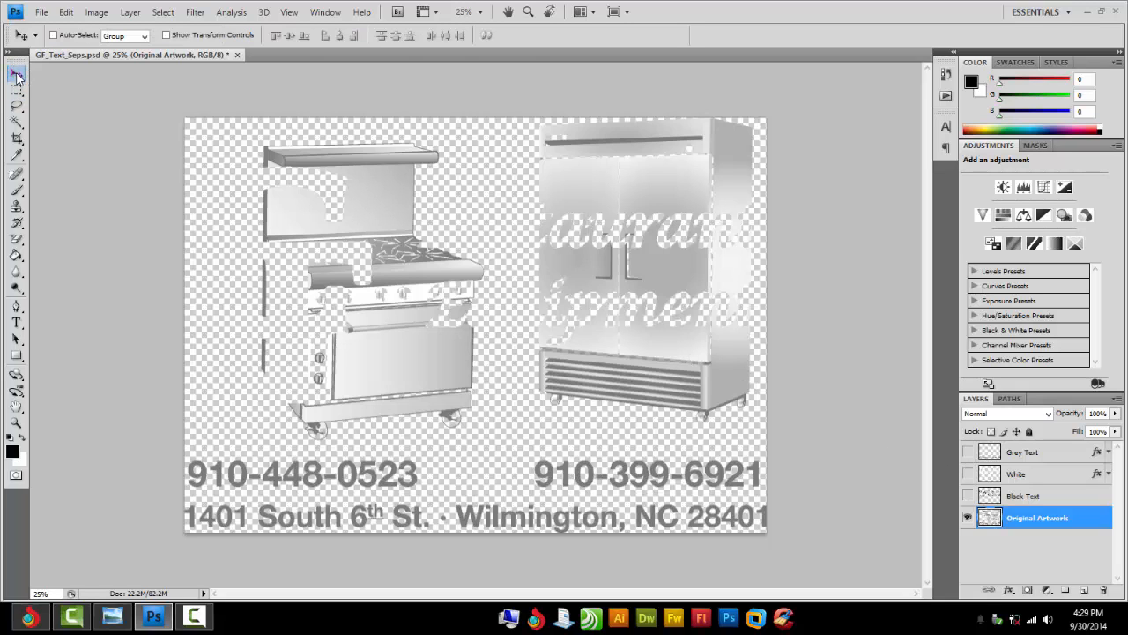
{"action": "left_click", "coordinate": [968, 495]}
{"action": "left_click", "coordinate": [968, 474]}
{"action": "left_click", "coordinate": [968, 452]}
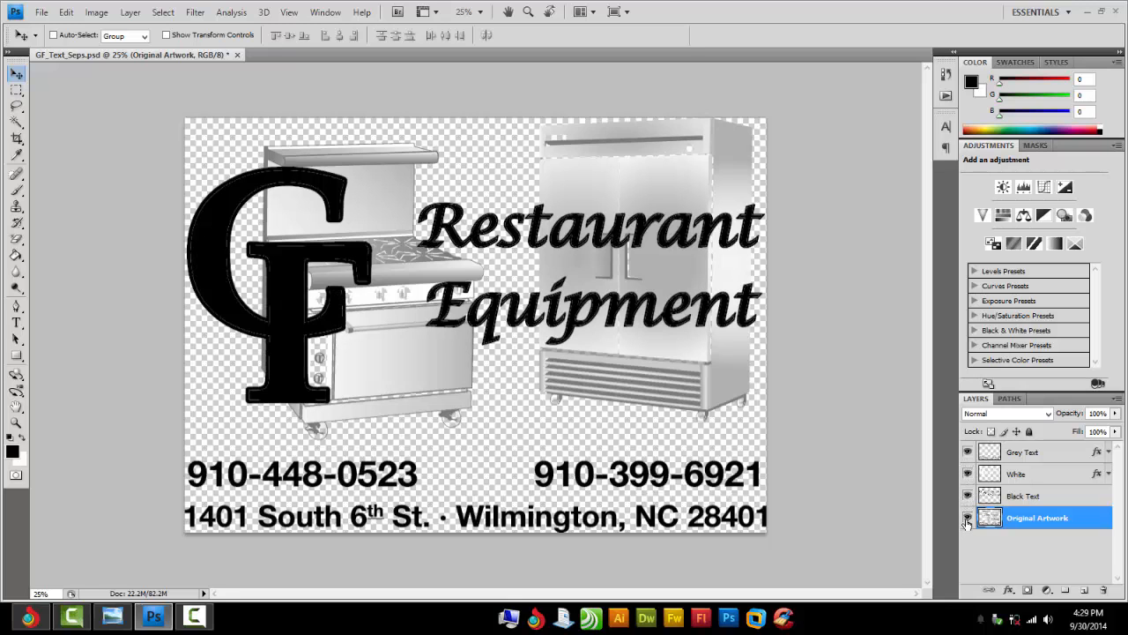
{"action": "left_click", "coordinate": [968, 518]}
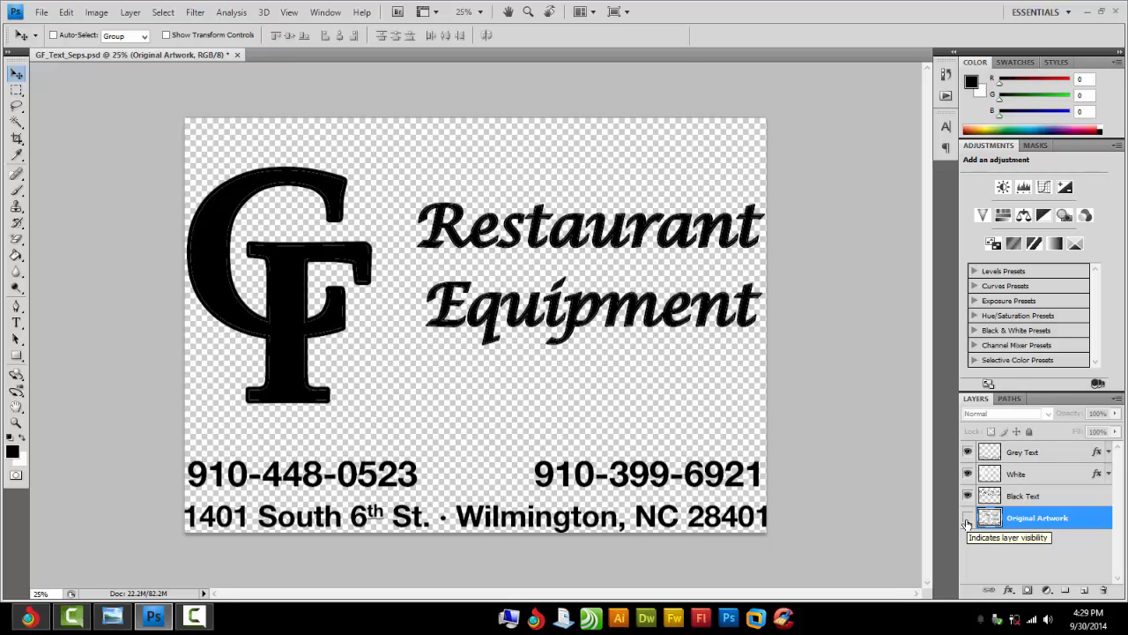
Step: Switch the White and Black Text layers off and on to compare the text separations
{"action": "left_click", "coordinate": [968, 474]}
{"action": "left_click", "coordinate": [968, 497]}
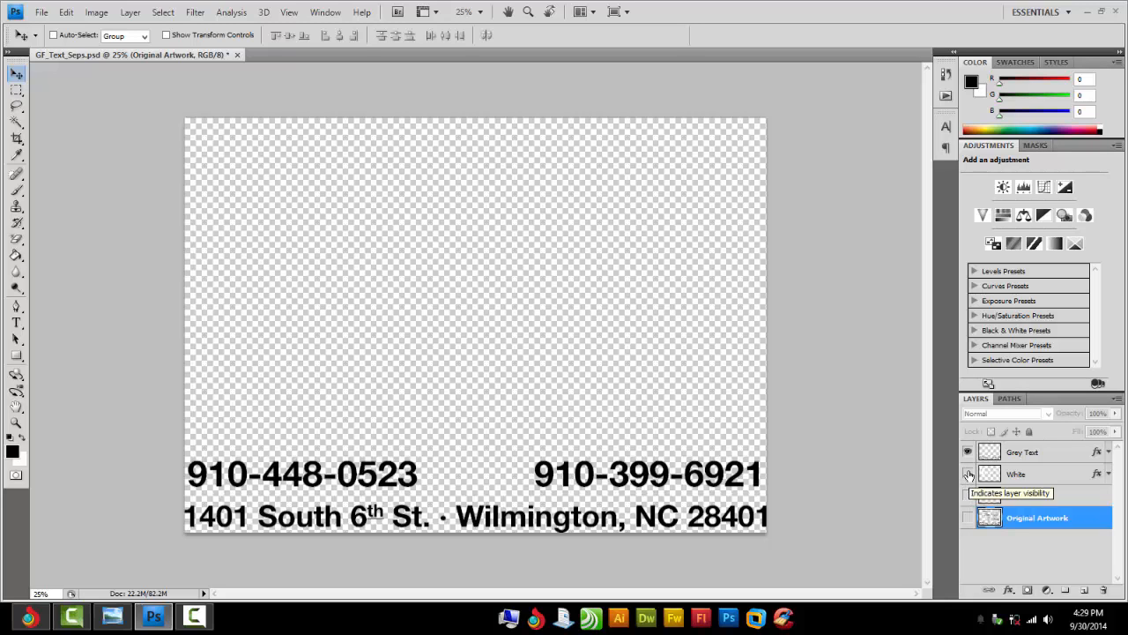
{"action": "left_click", "coordinate": [968, 474]}
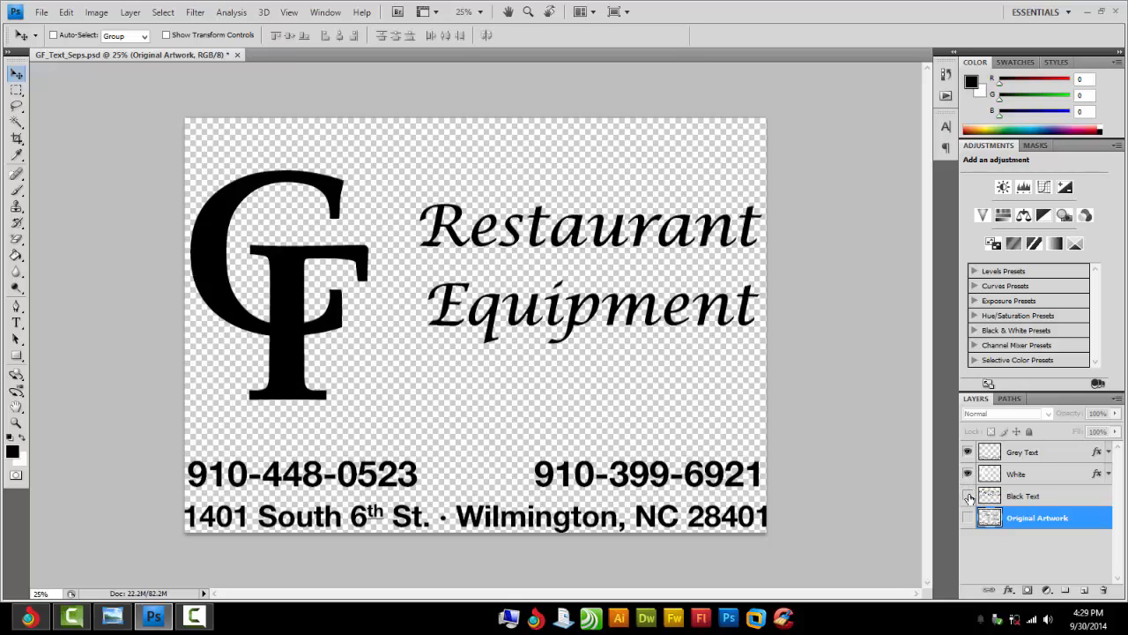
{"action": "left_click", "coordinate": [968, 497]}
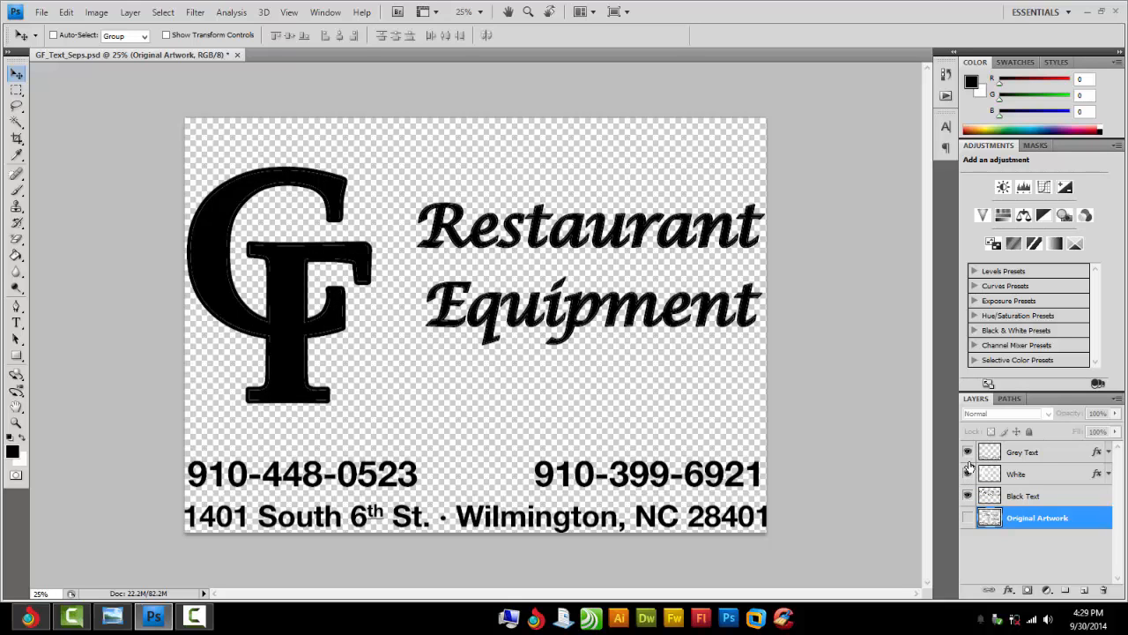
{"action": "left_click", "coordinate": [968, 474]}
{"action": "left_click", "coordinate": [968, 474]}
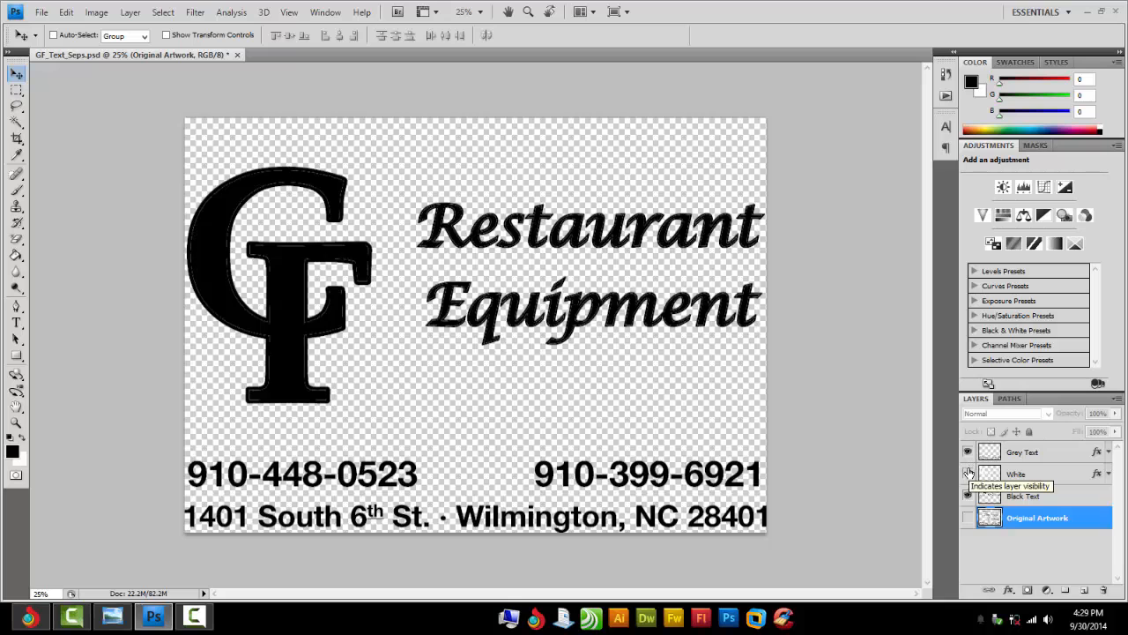
{"action": "left_click", "coordinate": [968, 474]}
{"action": "left_click", "coordinate": [968, 475]}
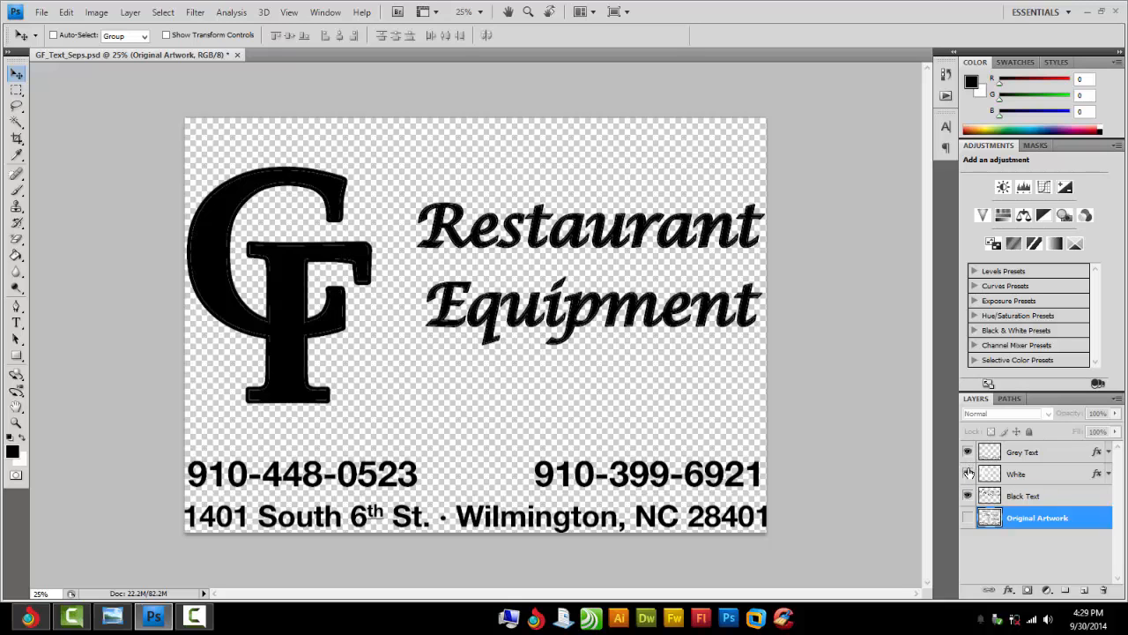
Step: Show the Original Artwork layer alone by hiding the Black Text, White and Grey Text layers
{"action": "left_click", "coordinate": [967, 517]}
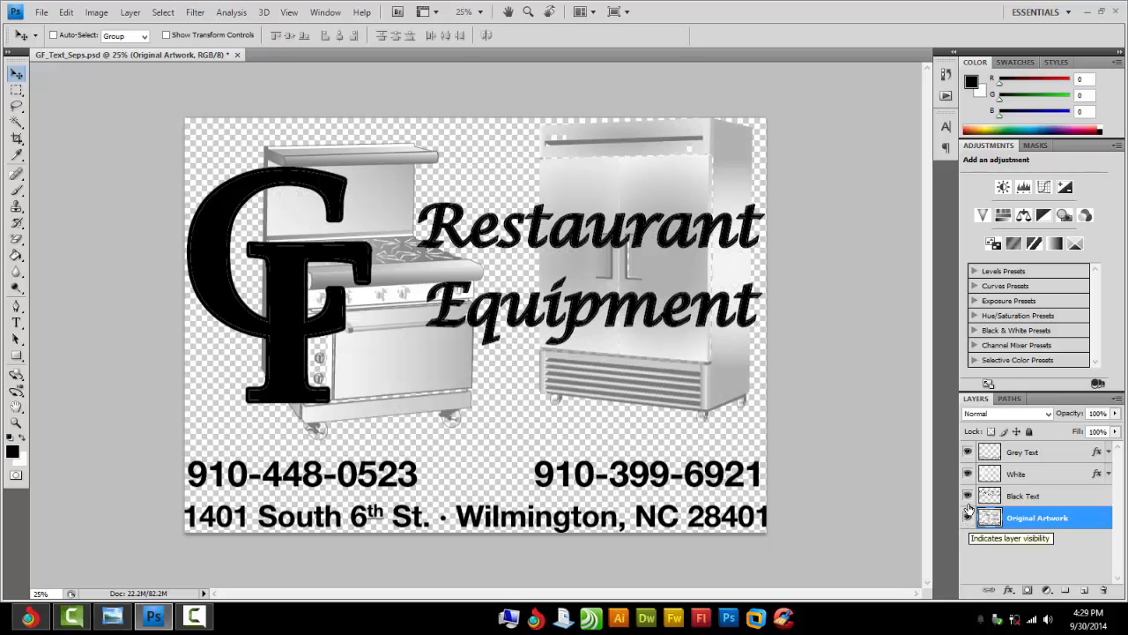
{"action": "left_click", "coordinate": [968, 497]}
{"action": "left_click", "coordinate": [969, 467]}
{"action": "left_click", "coordinate": [968, 451]}
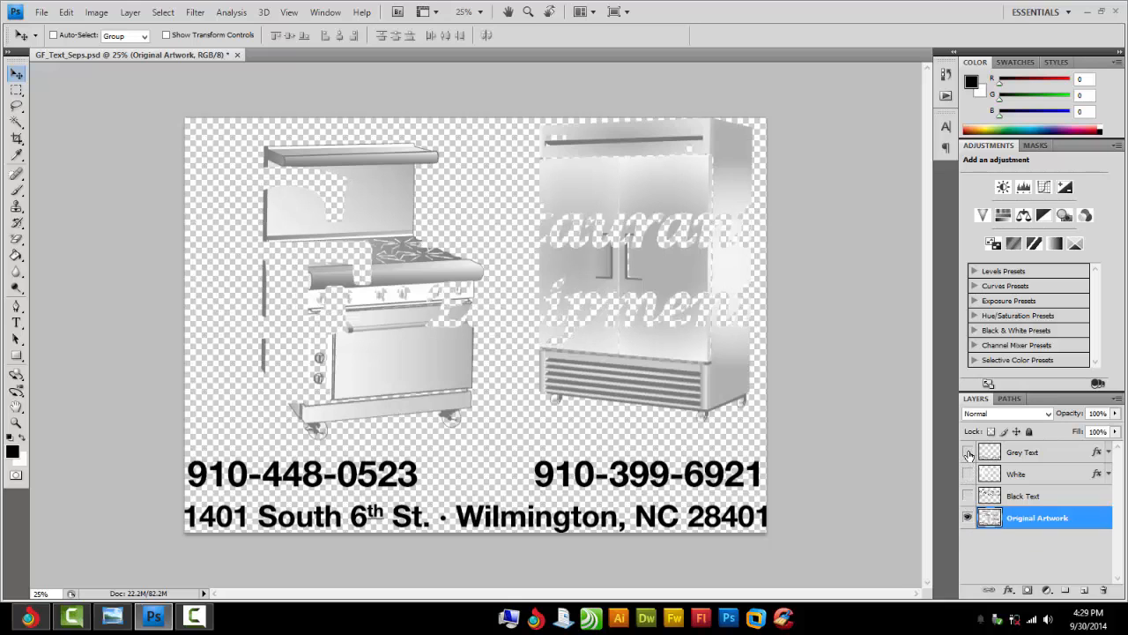
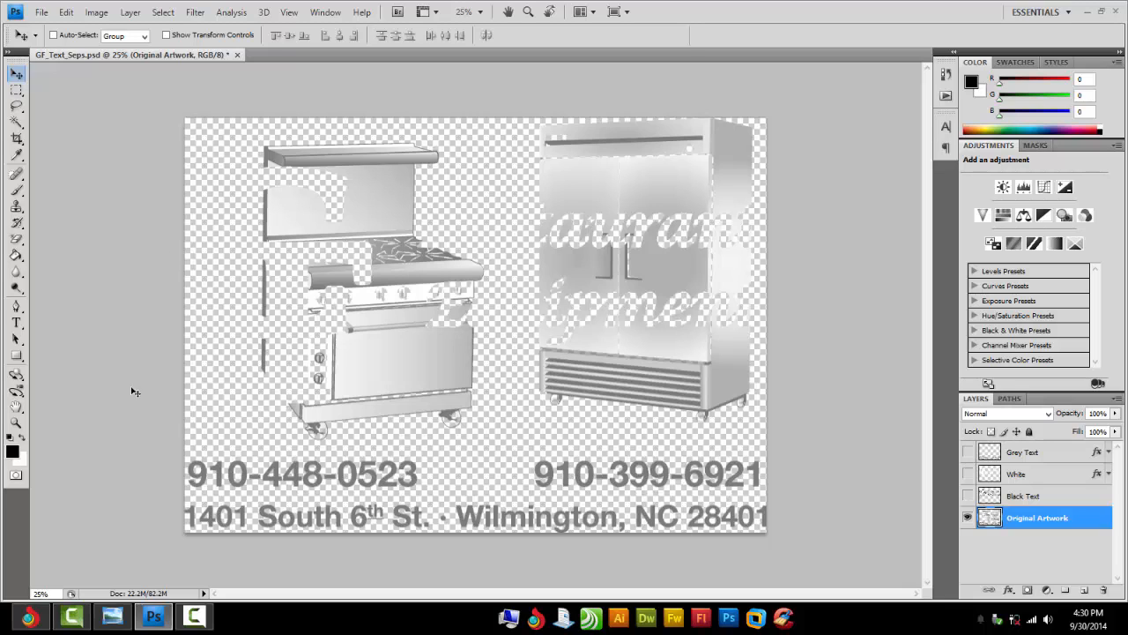
Step: Select the whole canvas with the Rectangular Marquee and copy the original artwork to a new layer
{"action": "left_click", "coordinate": [16, 91]}
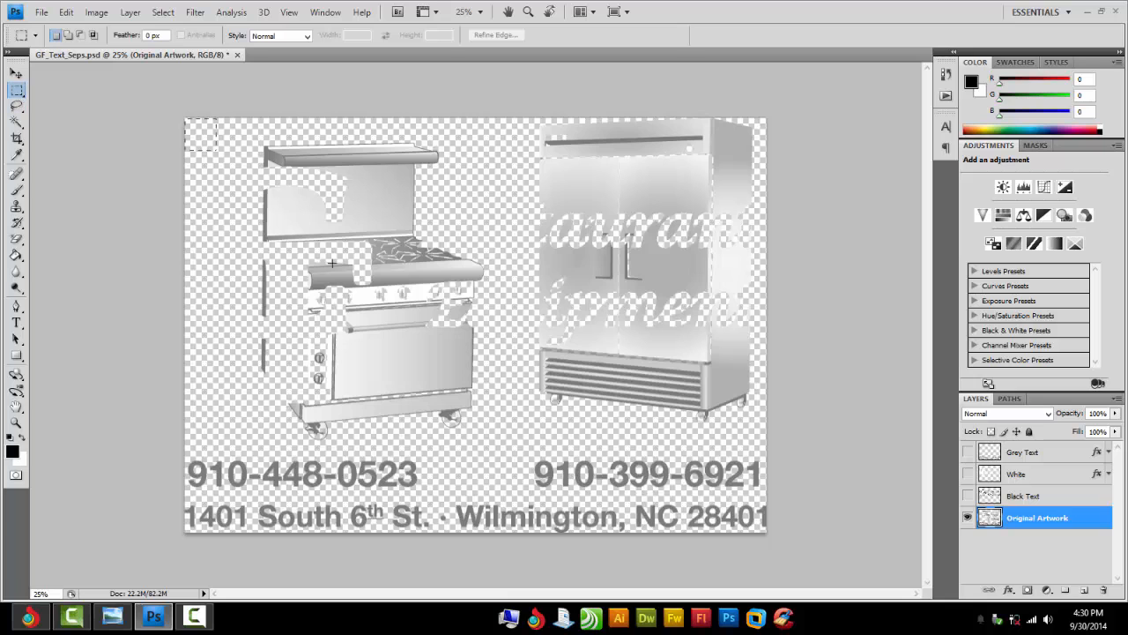
{"action": "left_click_drag", "start_coordinate": [333, 263], "coordinate": [777, 543]}
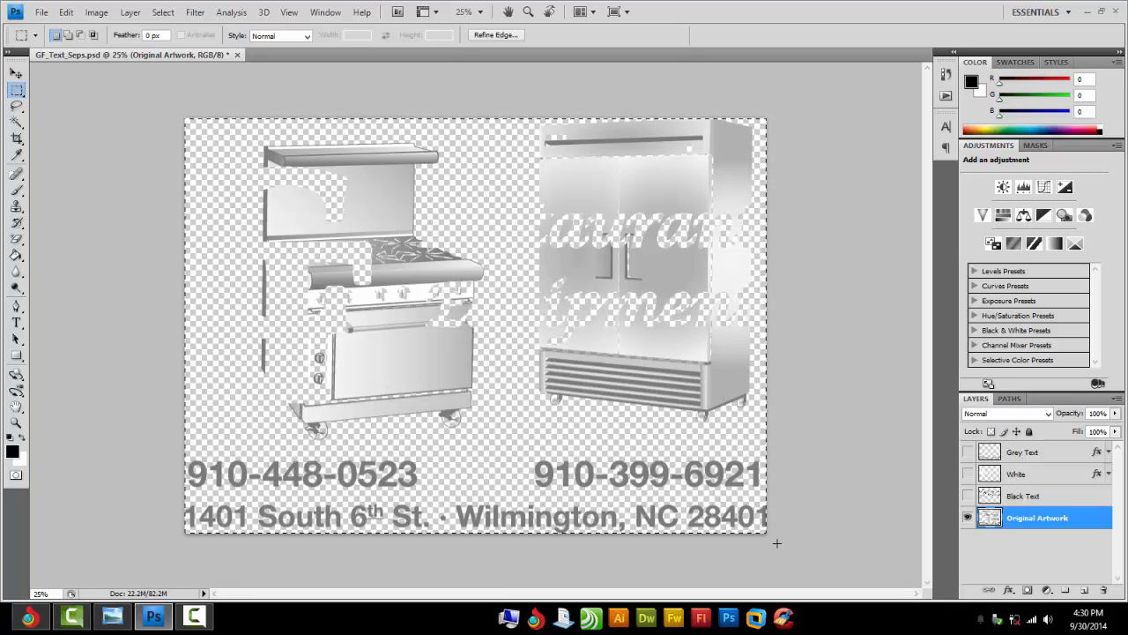
{"action": "right_click", "coordinate": [563, 281]}
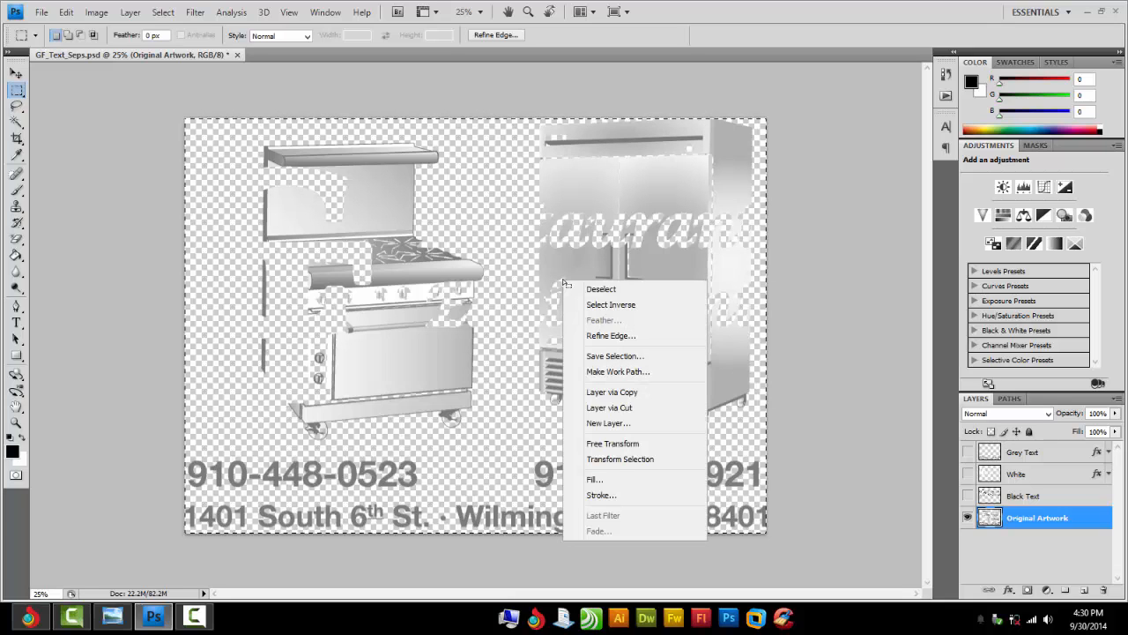
{"action": "left_click", "coordinate": [612, 392]}
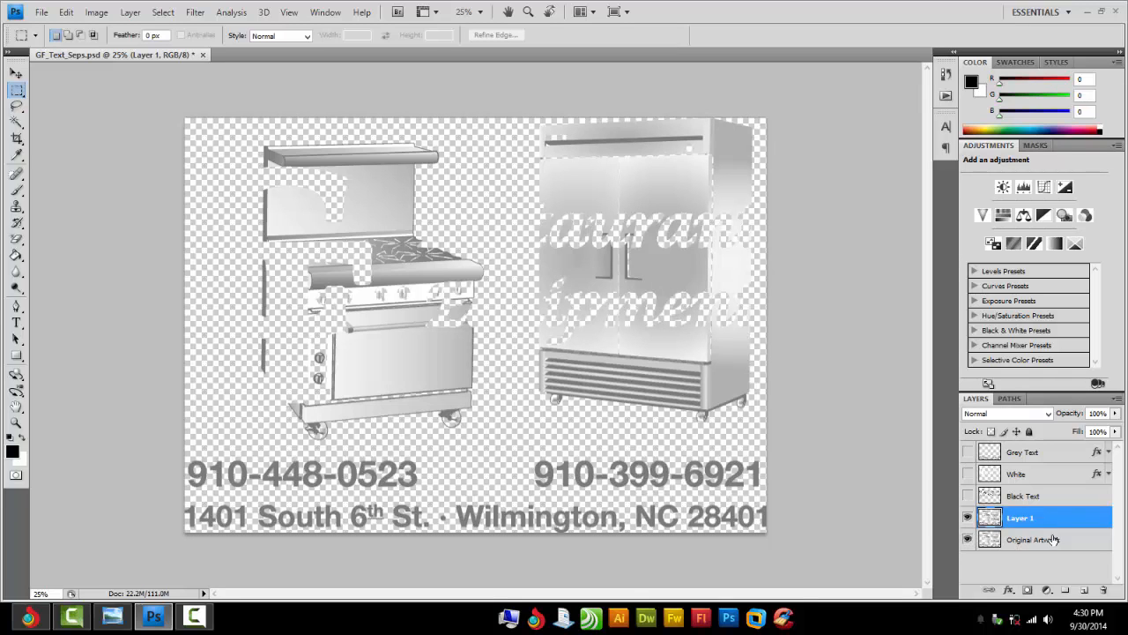
Step: Rename the copied artwork layer White_Base and keep the Original Artwork layer hidden
{"action": "double_click", "coordinate": [1012, 517]}
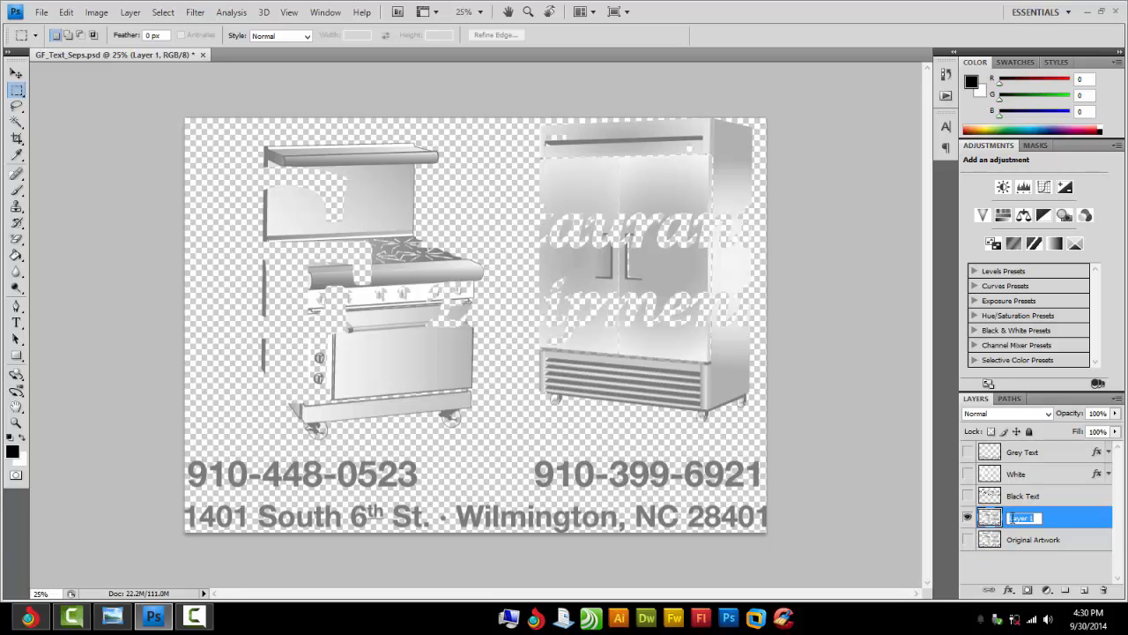
{"action": "type", "text": "White_Base"}
{"action": "key", "text": "Return"}
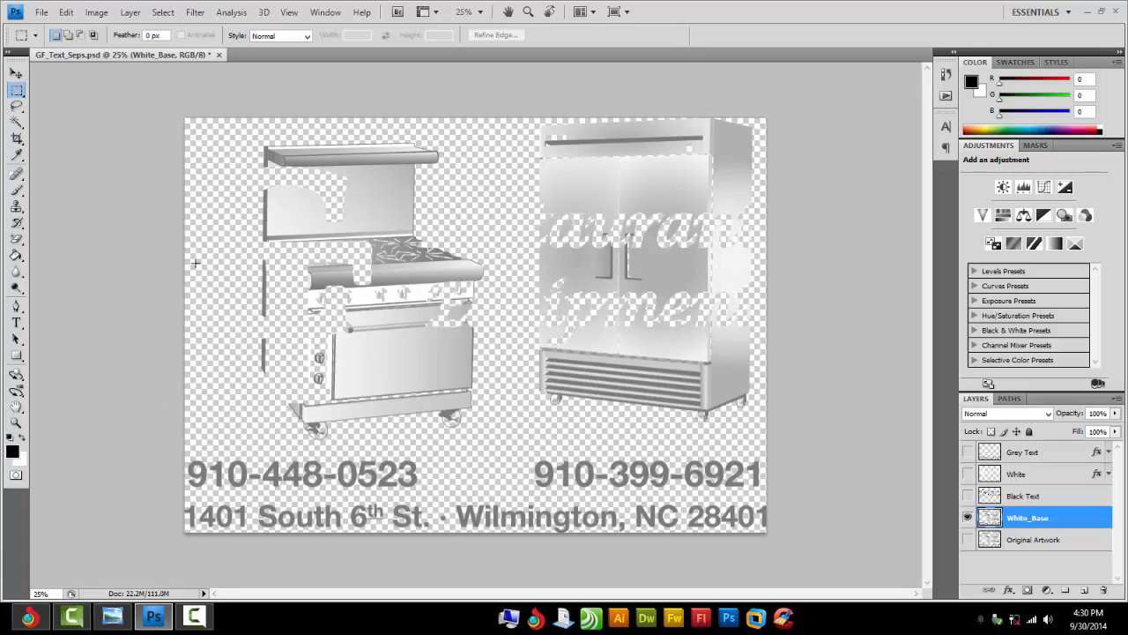
Step: Fill the White_Base artwork solid black with the Paint Bucket, using tolerance 150 with Anti-alias and Contiguous off
{"action": "left_click", "coordinate": [16, 256]}
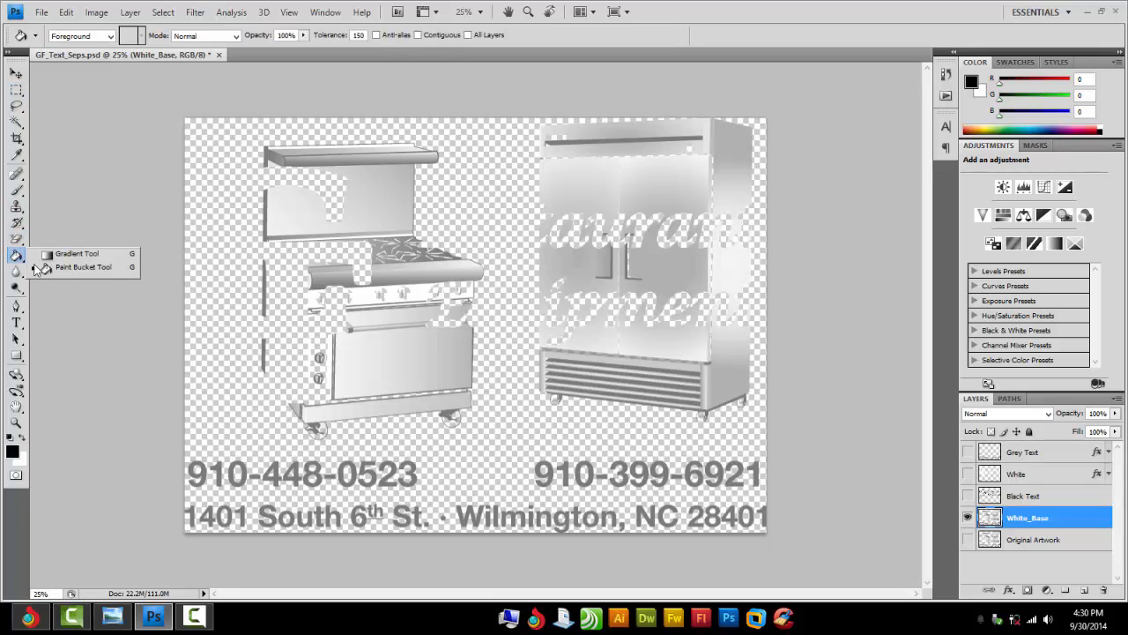
{"action": "left_click", "coordinate": [20, 260]}
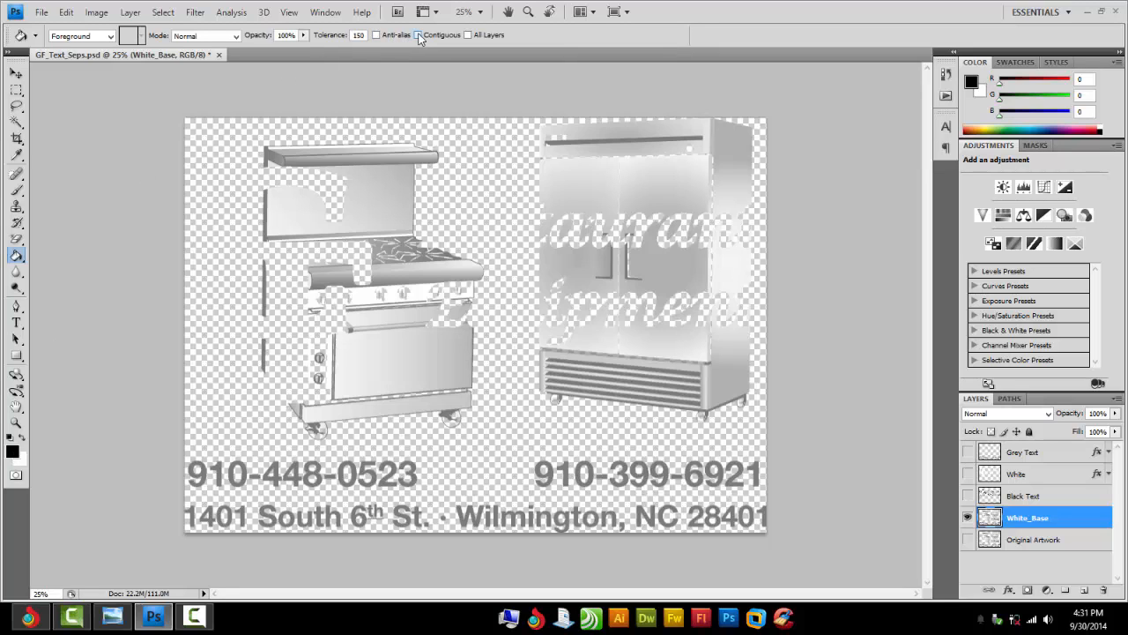
{"action": "double_click", "coordinate": [365, 35]}
{"action": "left_click", "coordinate": [417, 36]}
{"action": "left_click", "coordinate": [377, 35]}
{"action": "left_click", "coordinate": [390, 195]}
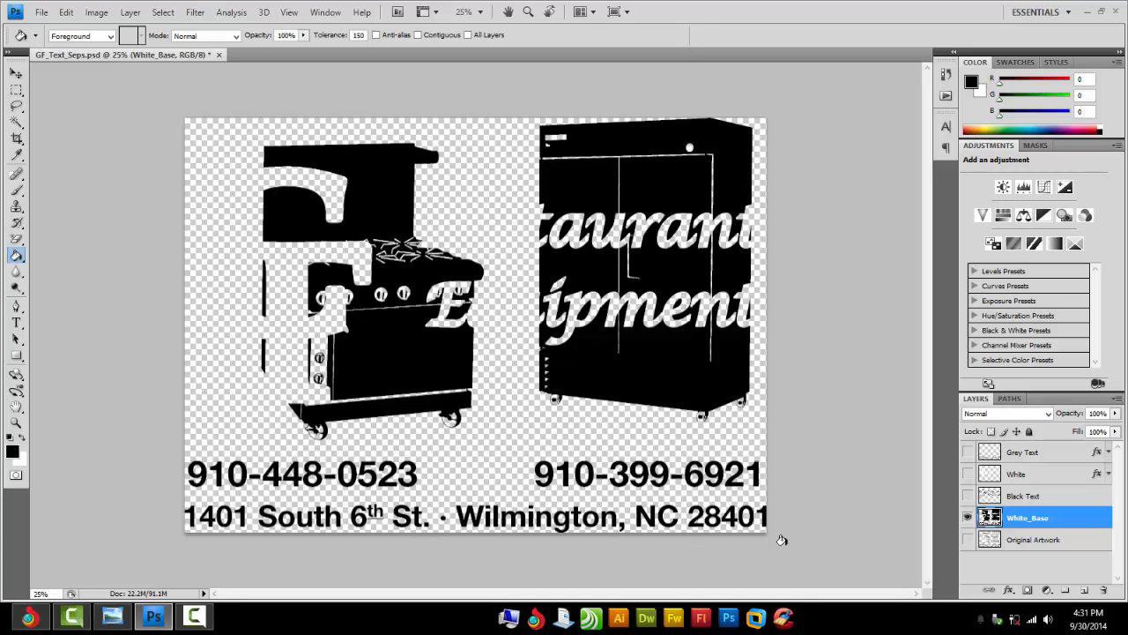
Step: Preview the text layers over White_Base, and leave only the Black Text and White layers shown
{"action": "left_click", "coordinate": [968, 497]}
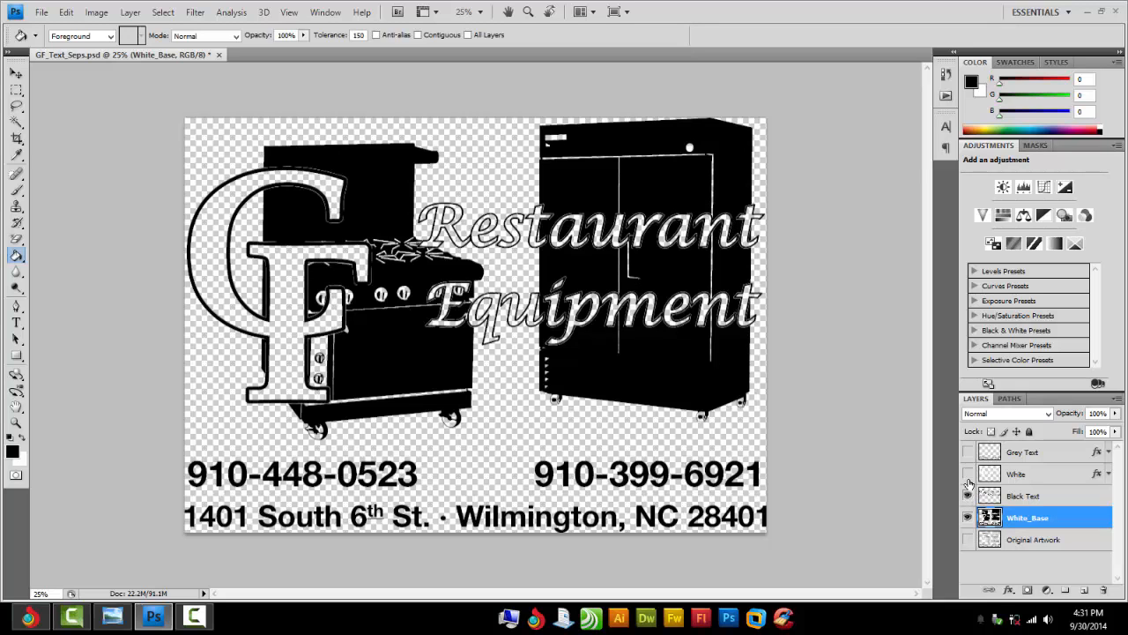
{"action": "left_click", "coordinate": [968, 473]}
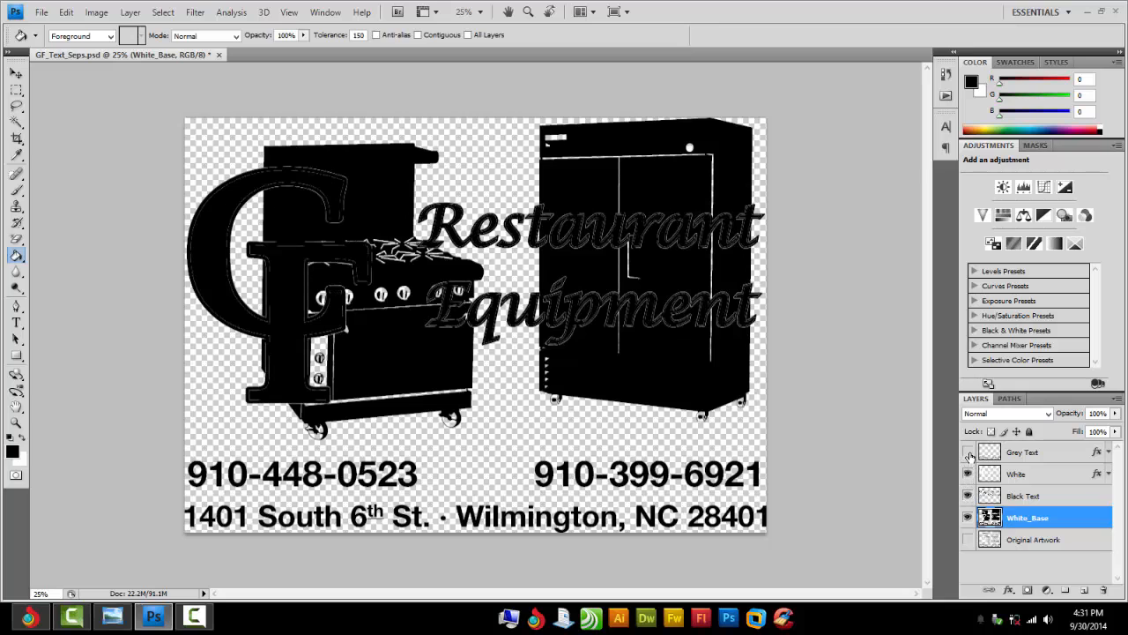
{"action": "left_click", "coordinate": [969, 453]}
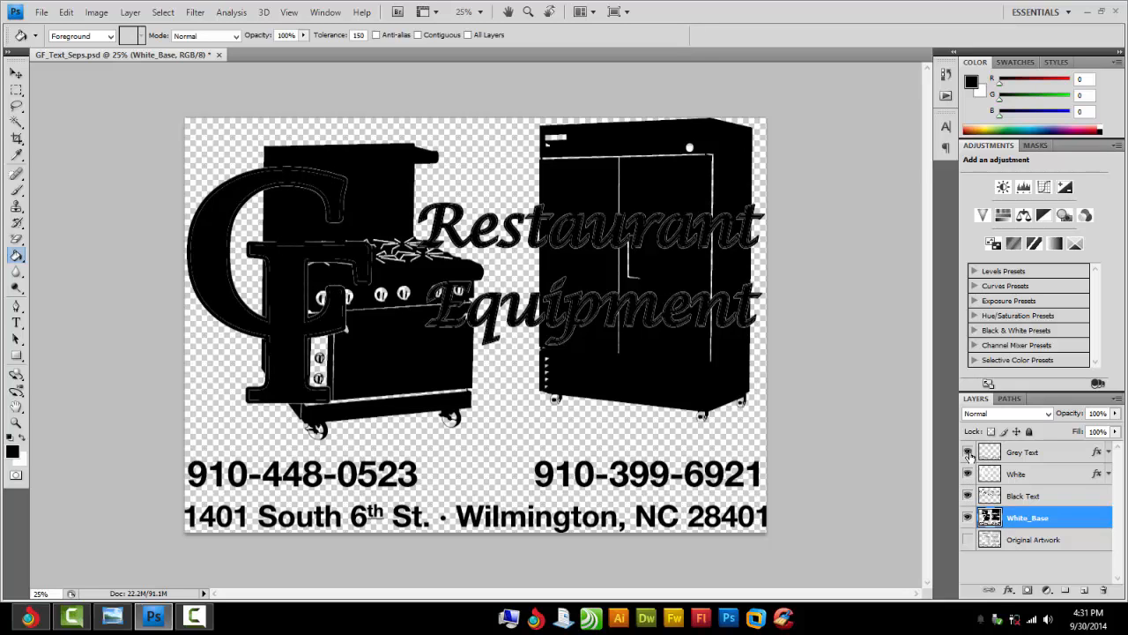
{"action": "left_click", "coordinate": [969, 517]}
{"action": "left_click", "coordinate": [968, 452]}
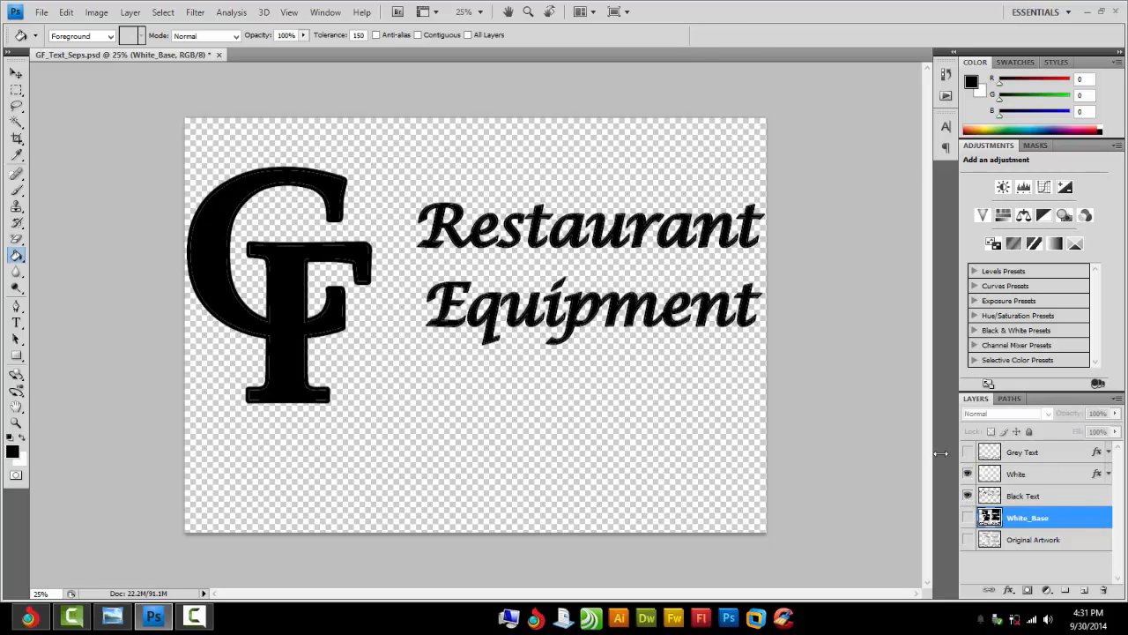
Step: Examine the edges of the combined Black Text and White lettering up close
{"action": "key", "text": "ctrl+plus"}
{"action": "key", "text": "ctrl+plus"}
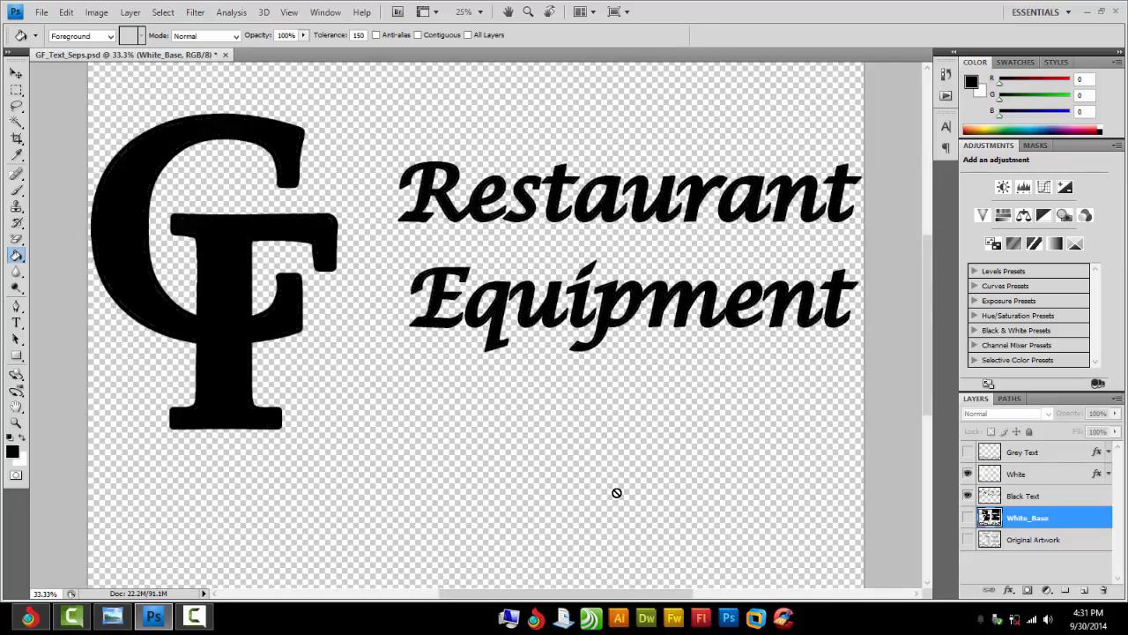
{"action": "key", "text": "ctrl+plus"}
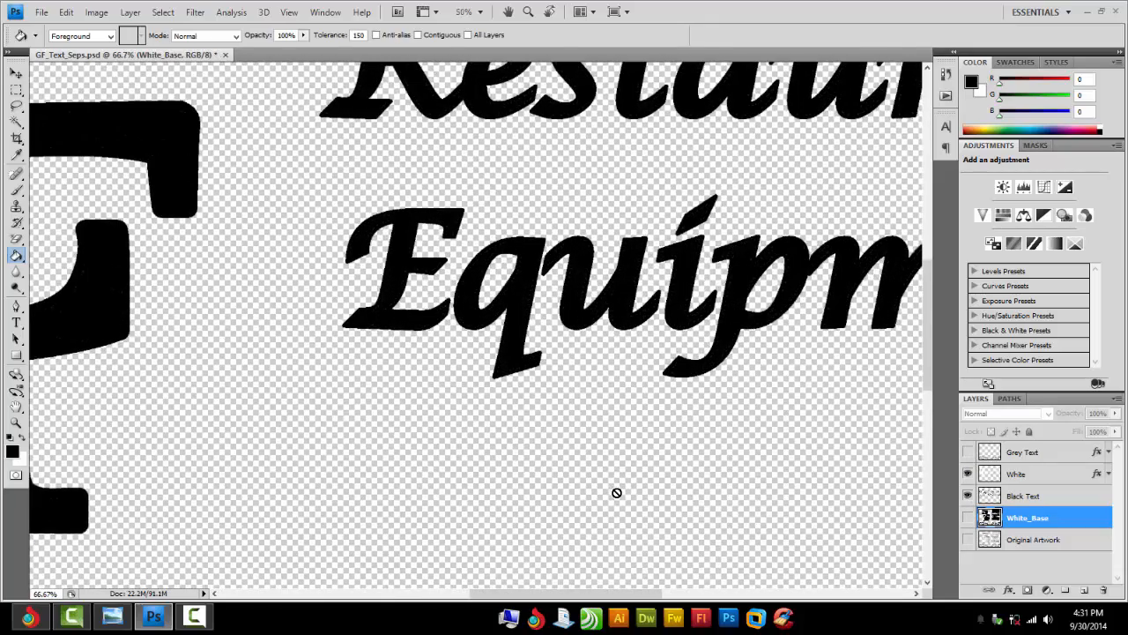
{"action": "key", "text": "ctrl+plus"}
{"action": "key", "text": "ctrl+plus"}
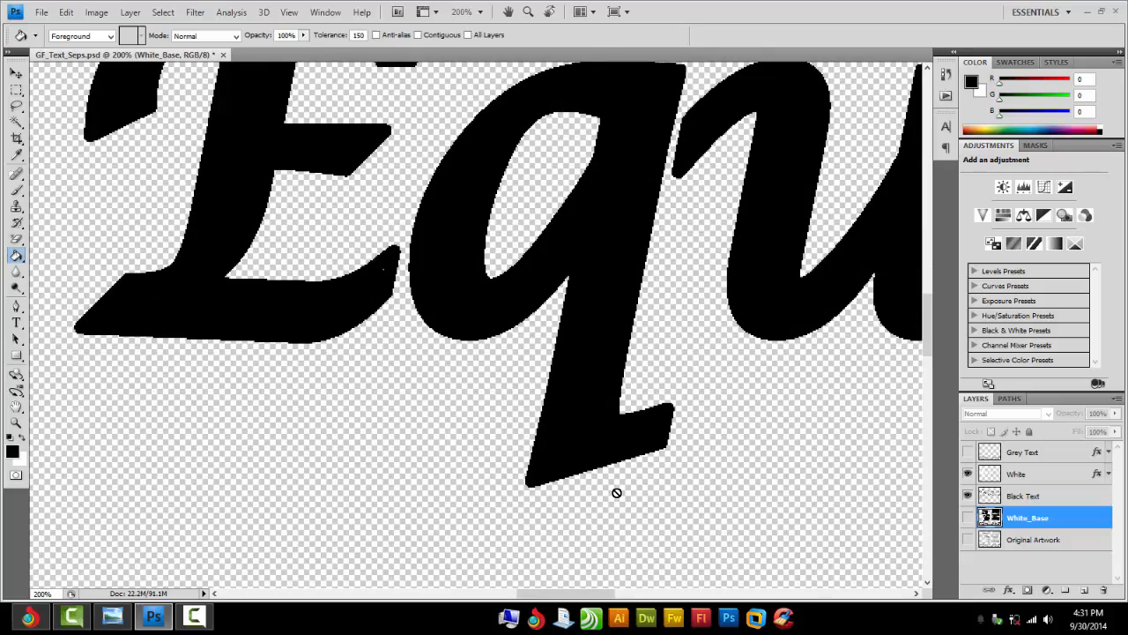
{"action": "key", "text": "ctrl+minus"}
{"action": "key", "text": "ctrl+minus"}
{"action": "key", "text": "ctrl+minus"}
{"action": "key", "text": "ctrl+minus"}
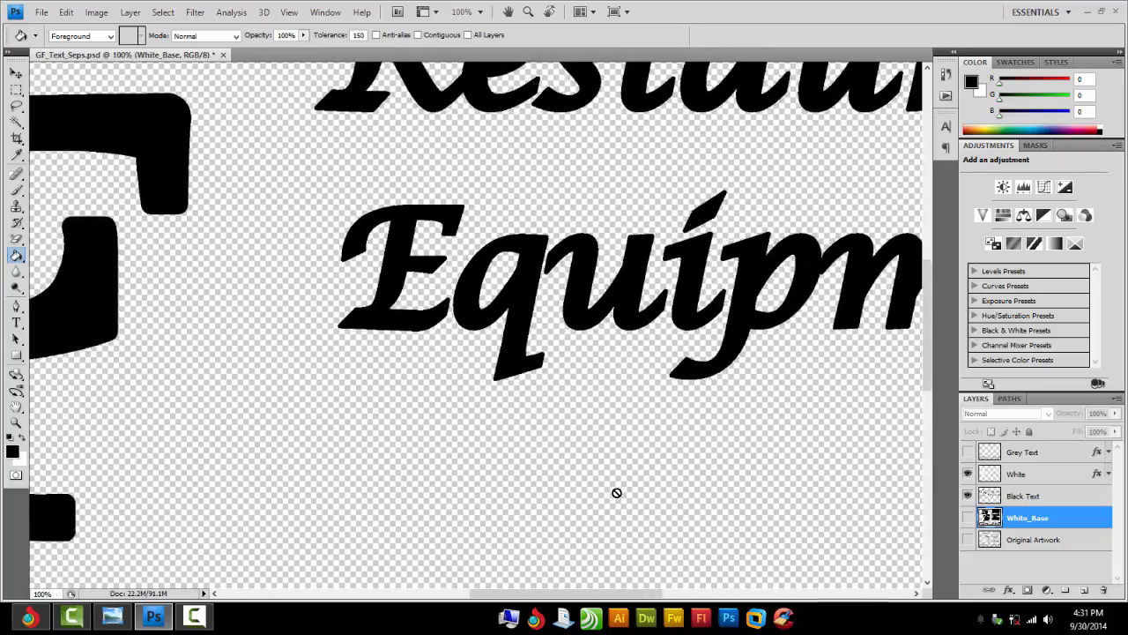
{"action": "key", "text": "ctrl+minus"}
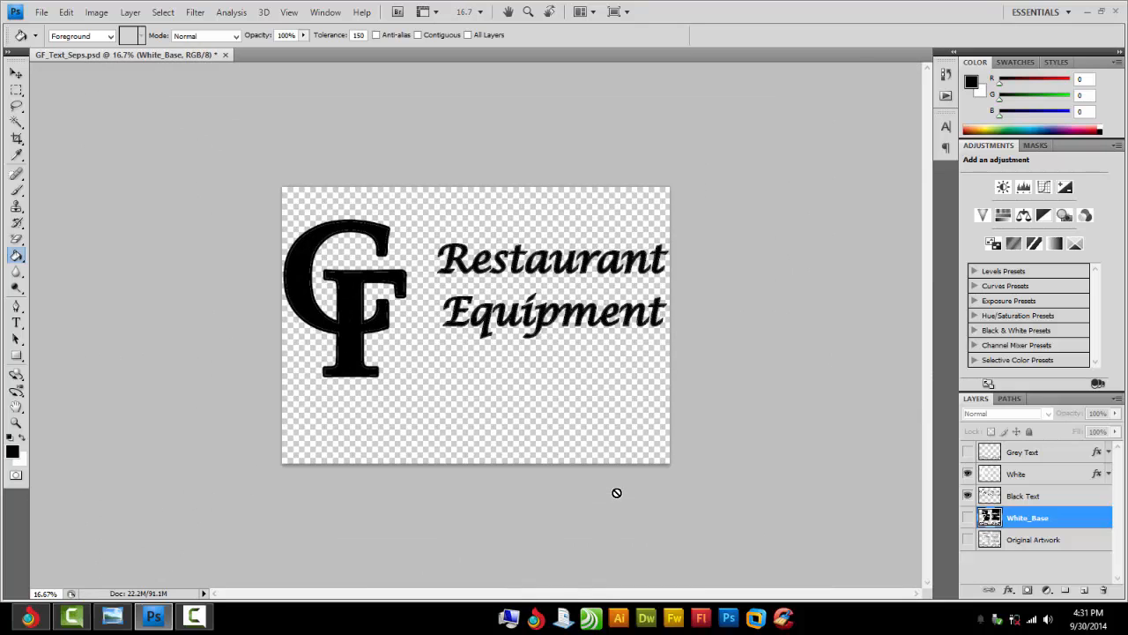
{"action": "key", "text": "ctrl+plus"}
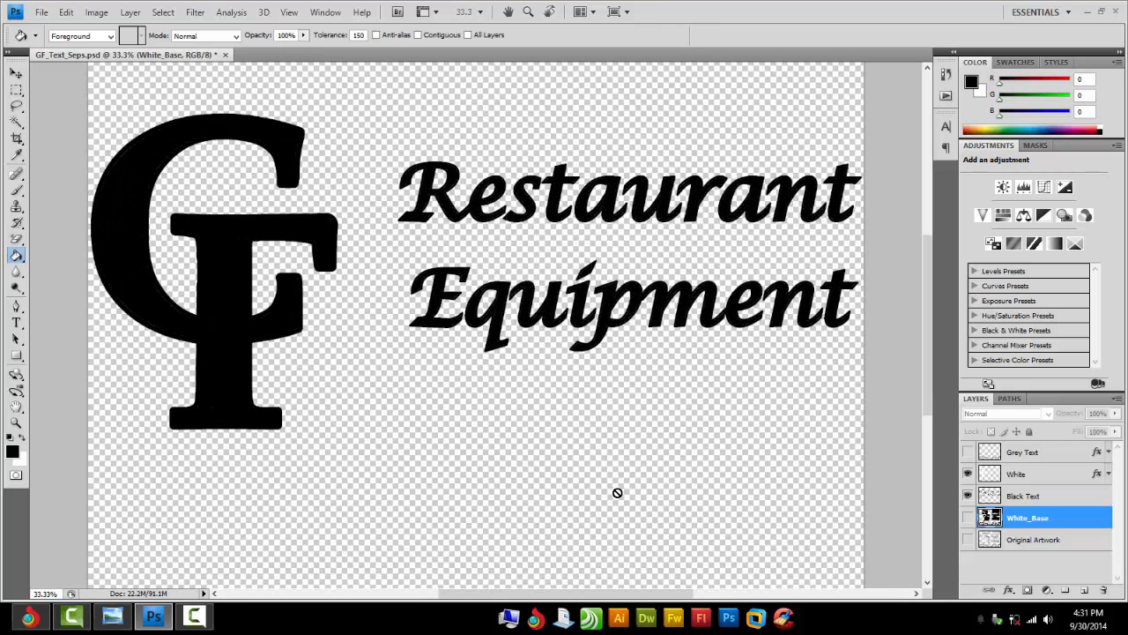
Step: Show the Grey Text layer alone by hiding White, Black Text and White_Base, and float the Layers panel over the canvas
{"action": "left_click", "coordinate": [968, 451]}
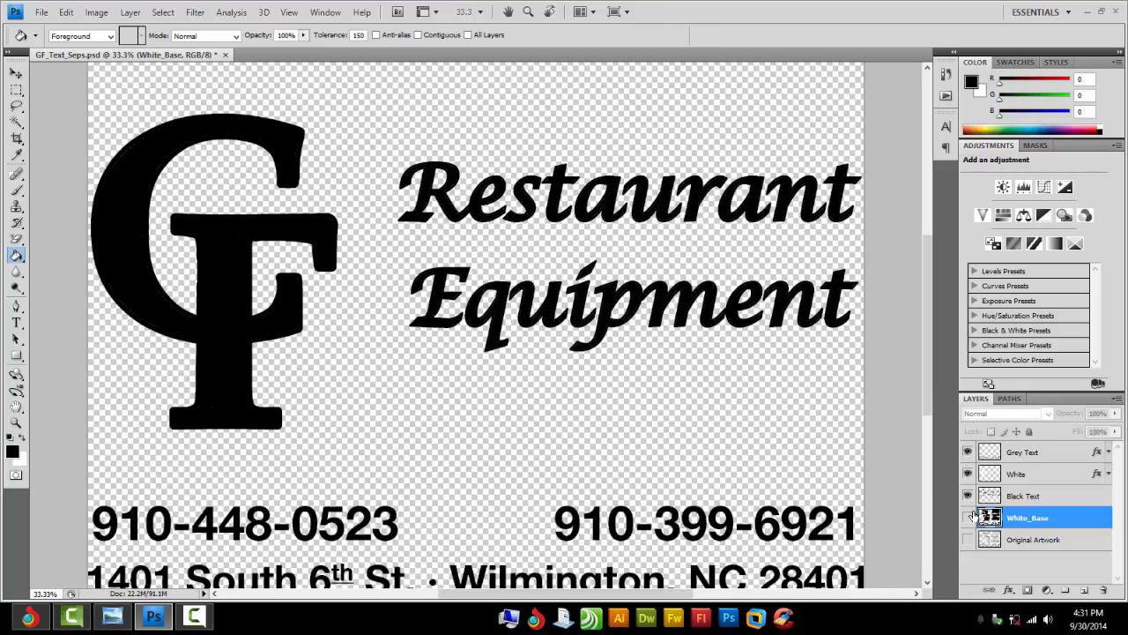
{"action": "left_click", "coordinate": [967, 518]}
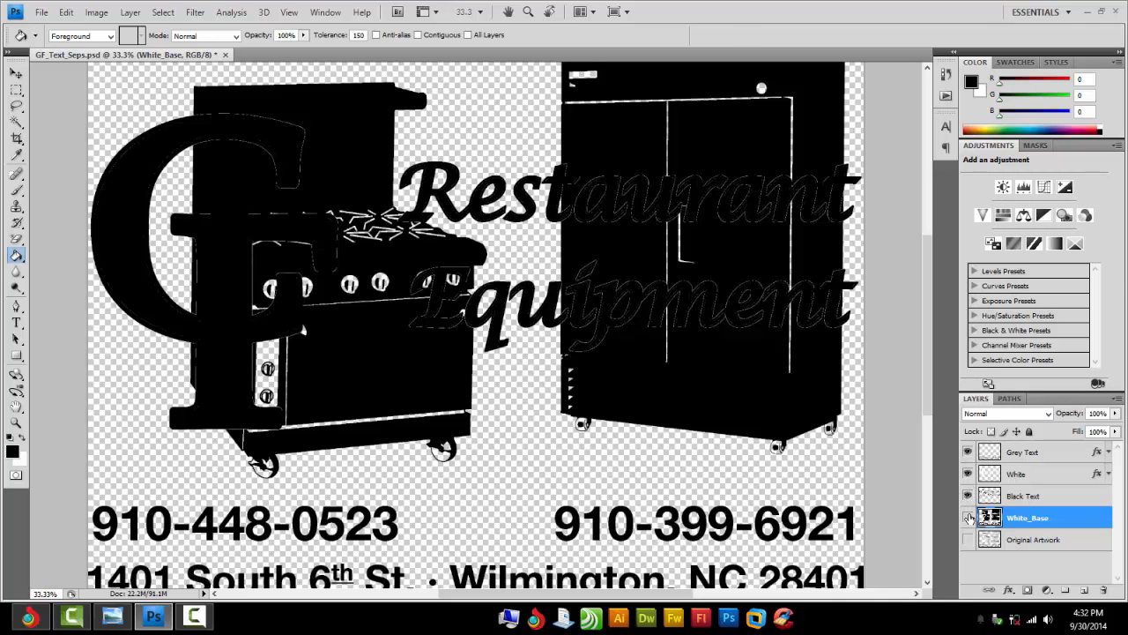
{"action": "left_click", "coordinate": [968, 517]}
{"action": "left_click", "coordinate": [968, 495]}
{"action": "left_click", "coordinate": [968, 474]}
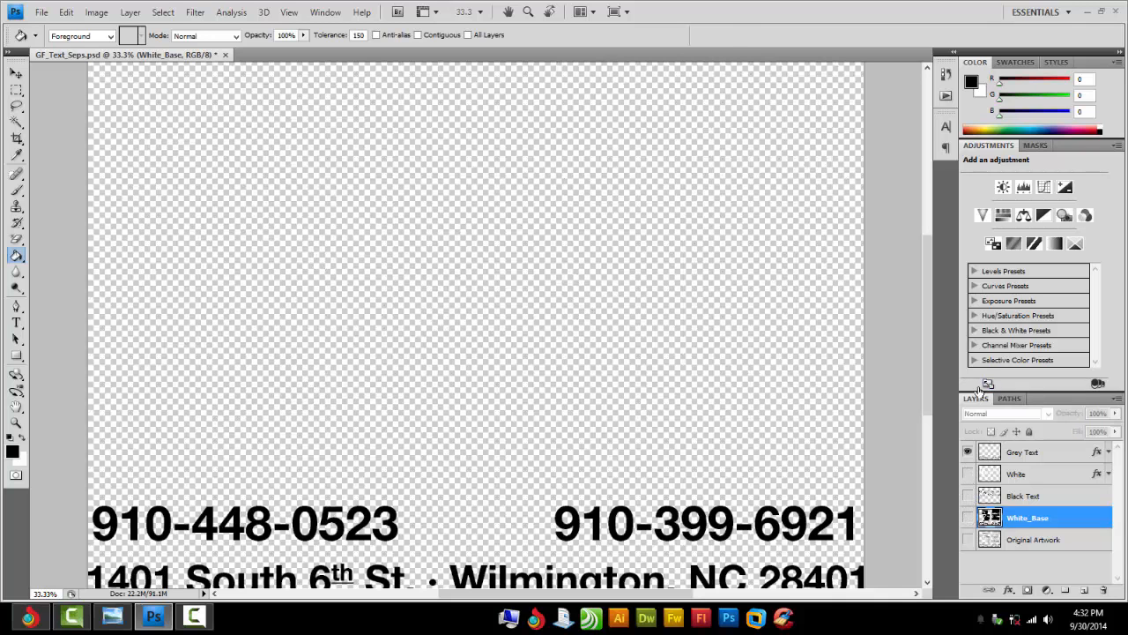
{"action": "left_click_drag", "start_coordinate": [976, 402], "coordinate": [413, 81]}
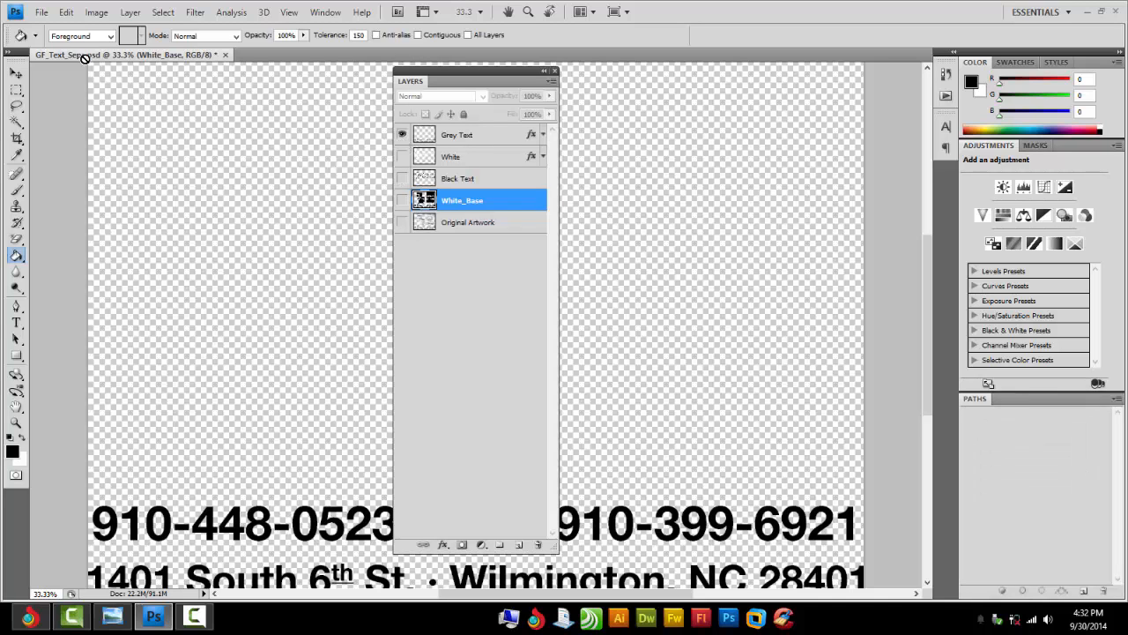
Step: Start the print setup for the Grey Text separation and set the Adobe PDF page size to 13x19
{"action": "left_click", "coordinate": [37, 13]}
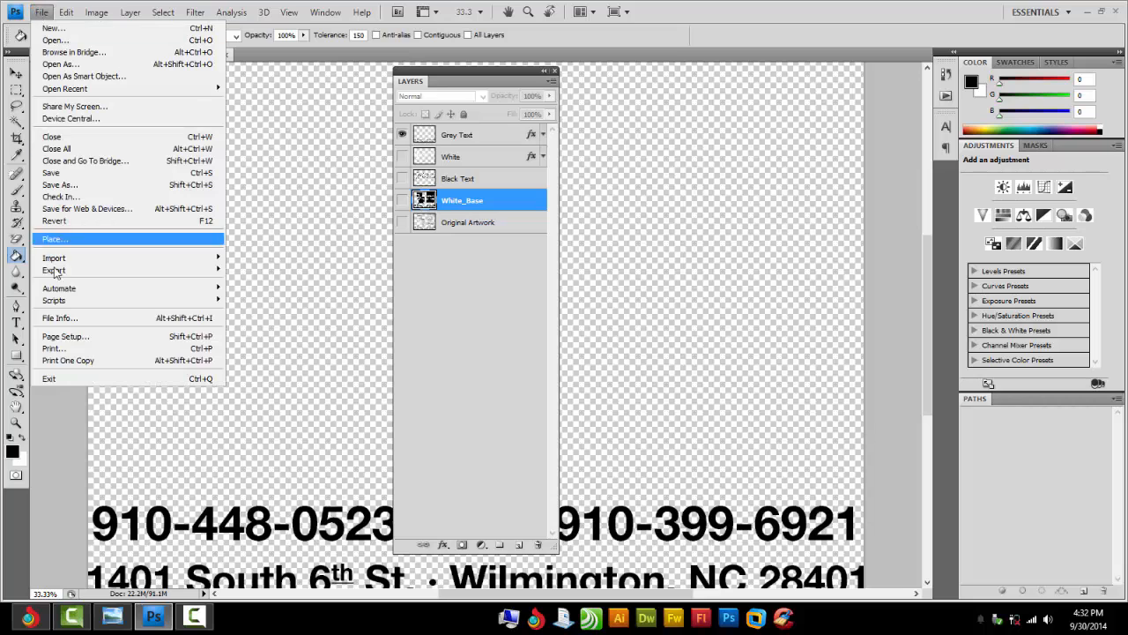
{"action": "left_click", "coordinate": [55, 345]}
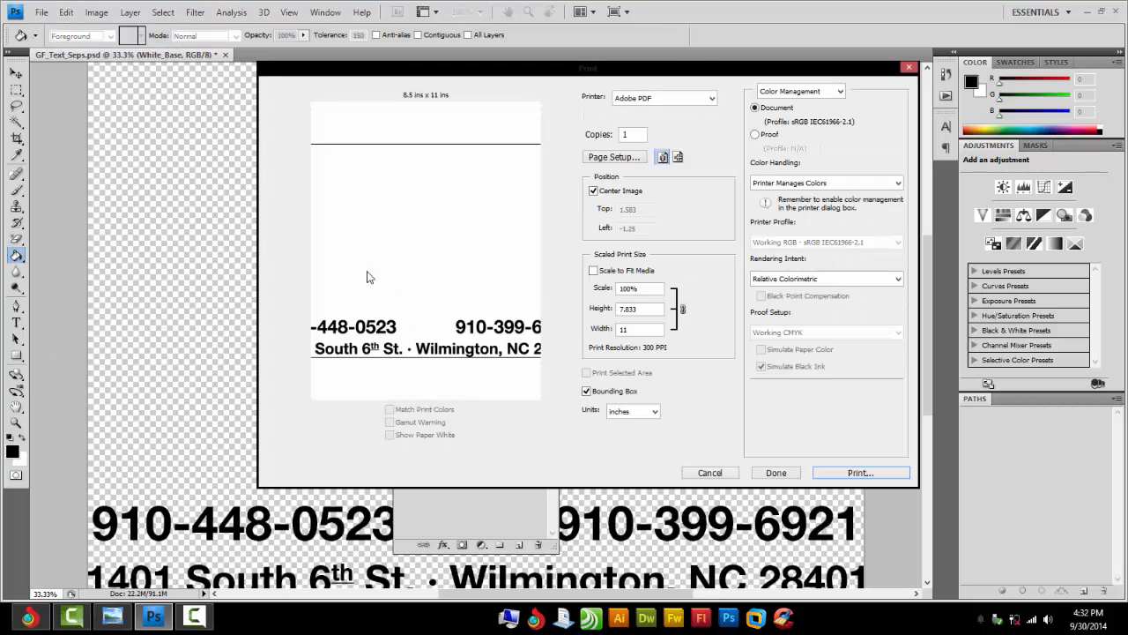
{"action": "left_click", "coordinate": [638, 157]}
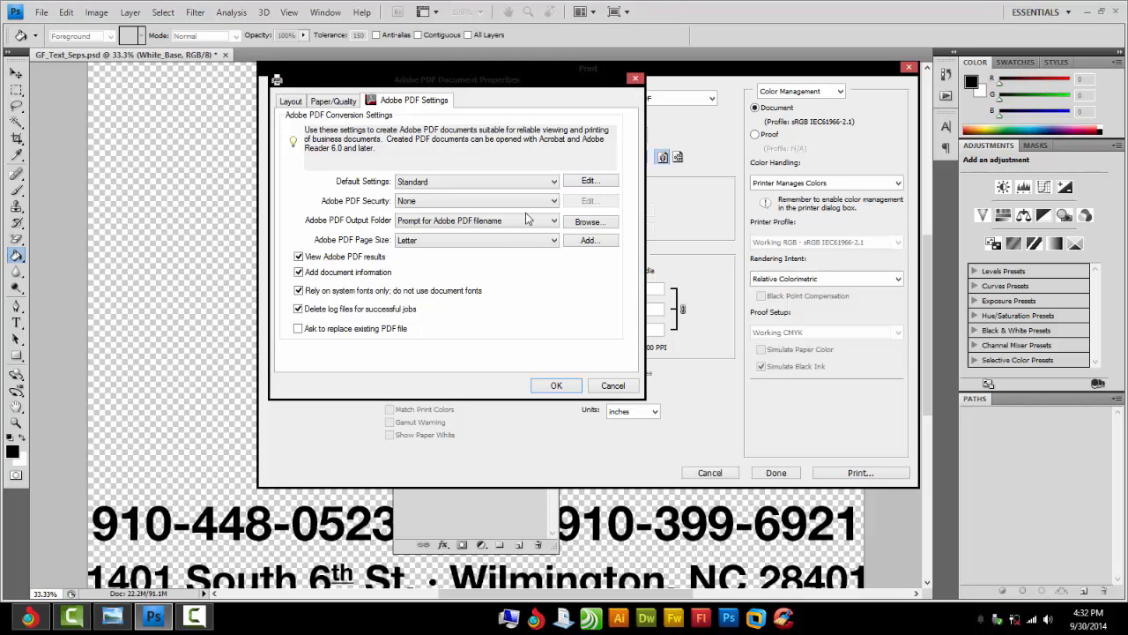
{"action": "left_click", "coordinate": [517, 240]}
{"action": "scroll", "coordinate": [509, 376], "scroll_direction": "up", "scroll_amount": 3}
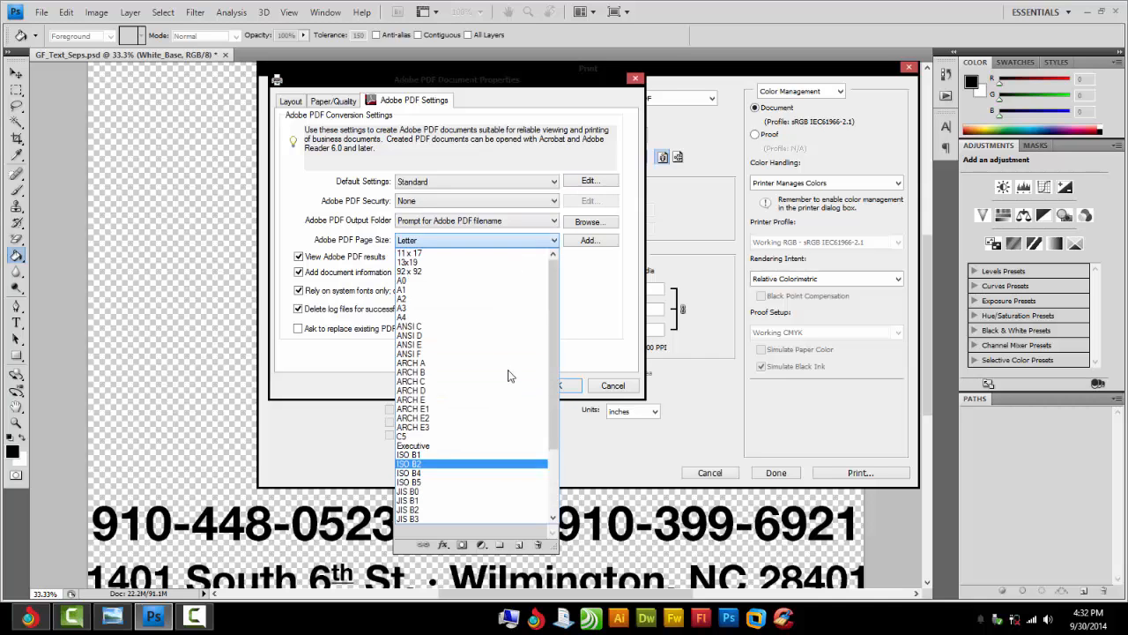
{"action": "left_click", "coordinate": [421, 255]}
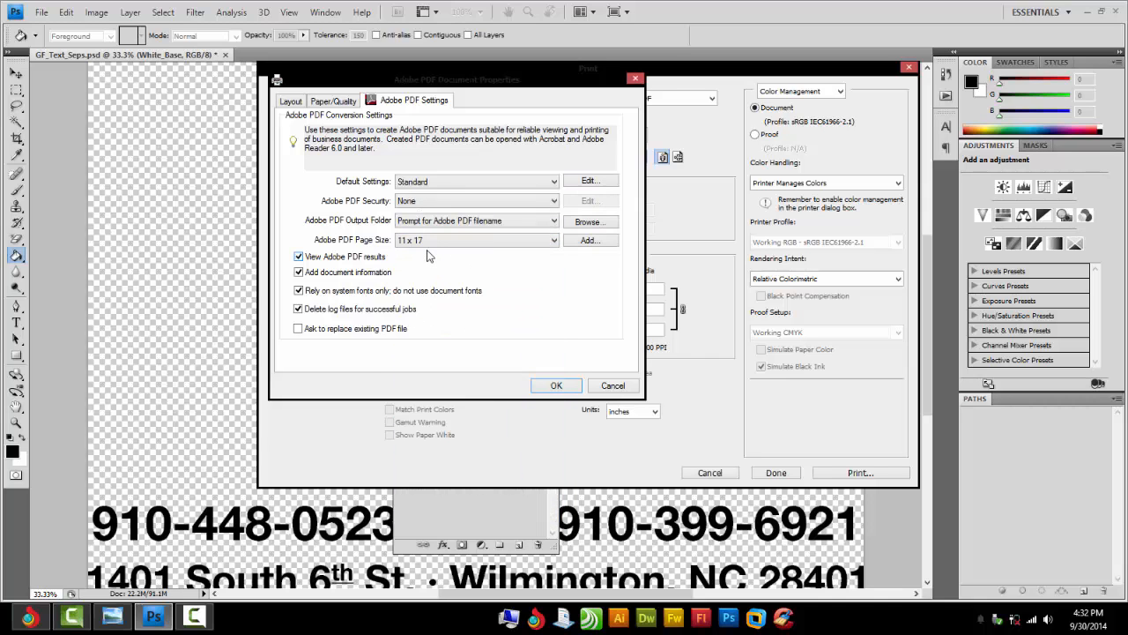
{"action": "left_click", "coordinate": [430, 240]}
{"action": "left_click", "coordinate": [427, 266]}
{"action": "left_click", "coordinate": [556, 385]}
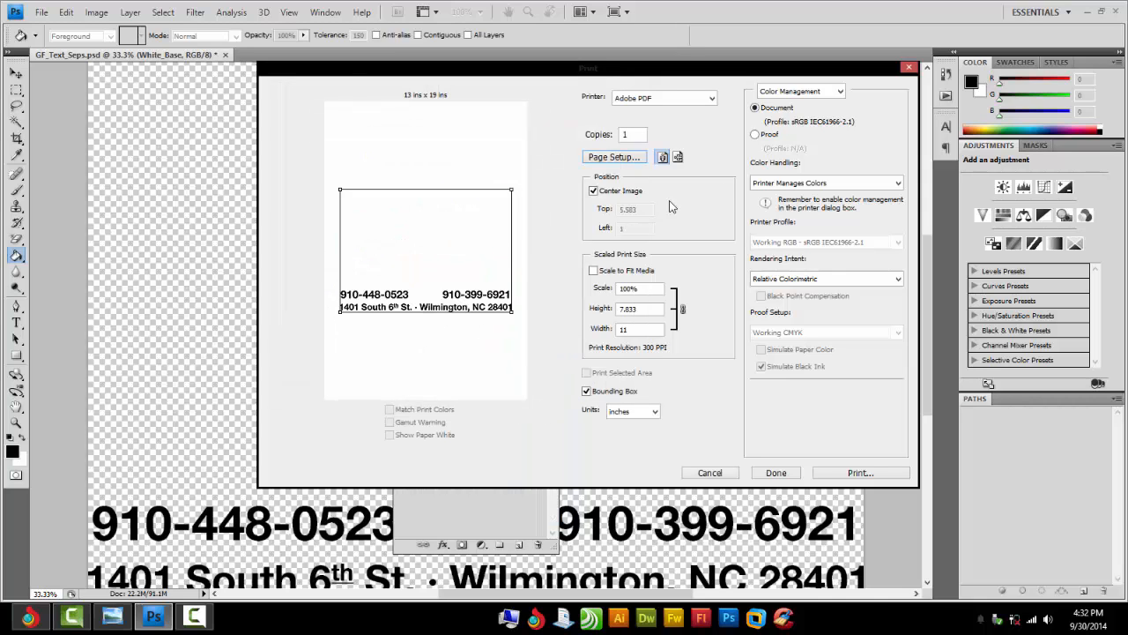
Step: Turn off image centering, place the print about 0.833 inches from the page top and 0.916 from the left, and keep Printer Manages Colors
{"action": "left_click", "coordinate": [593, 191]}
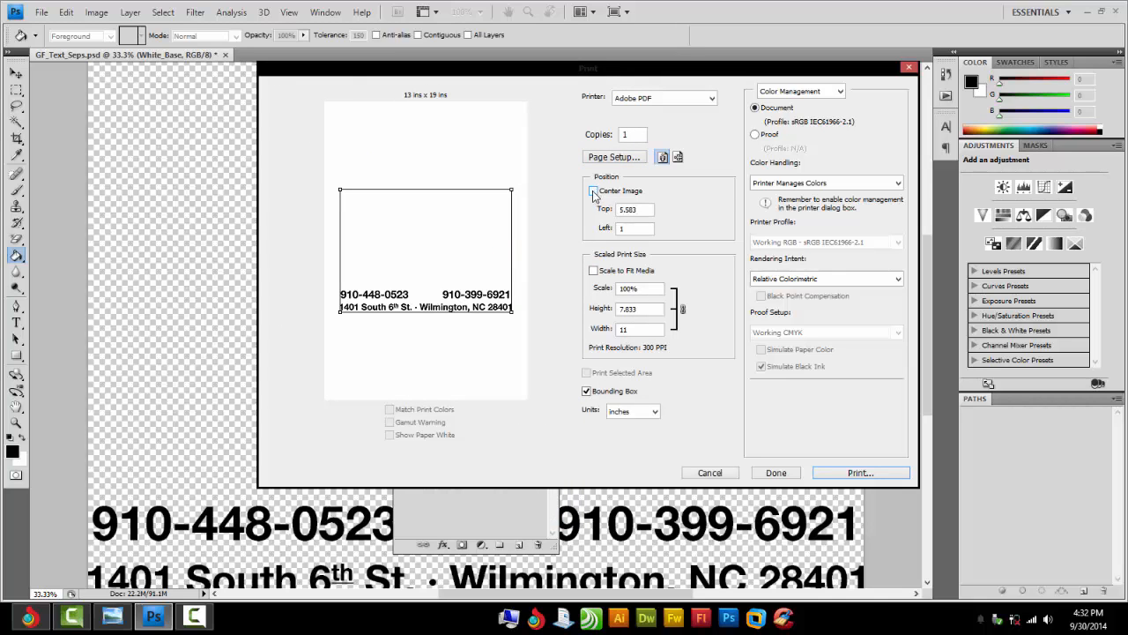
{"action": "left_click_drag", "start_coordinate": [464, 227], "coordinate": [461, 156]}
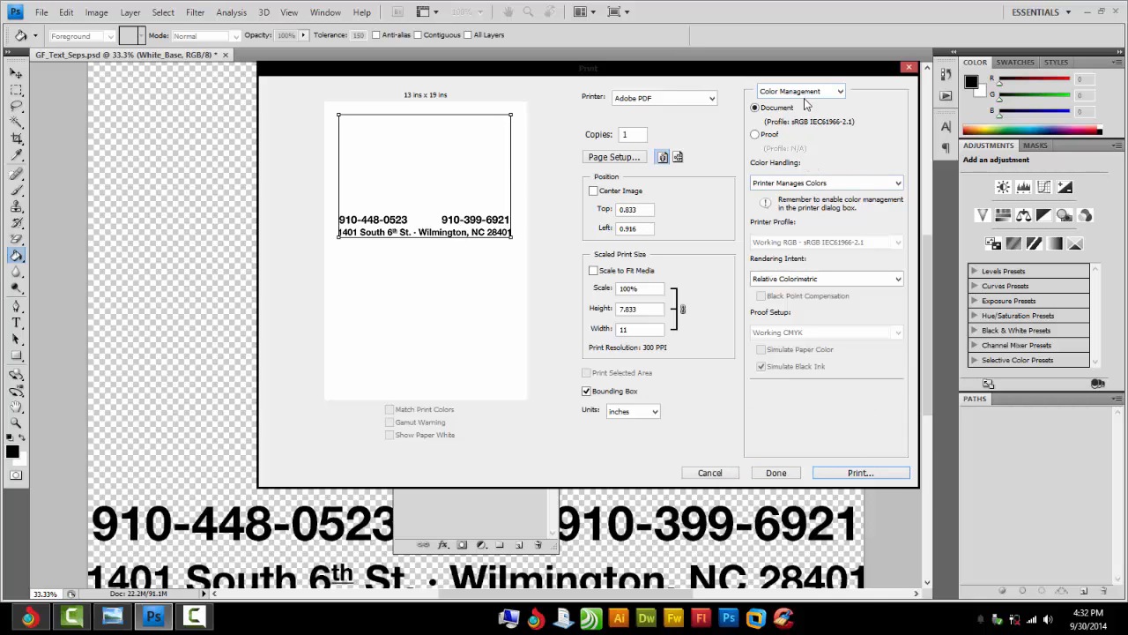
{"action": "left_click", "coordinate": [814, 184]}
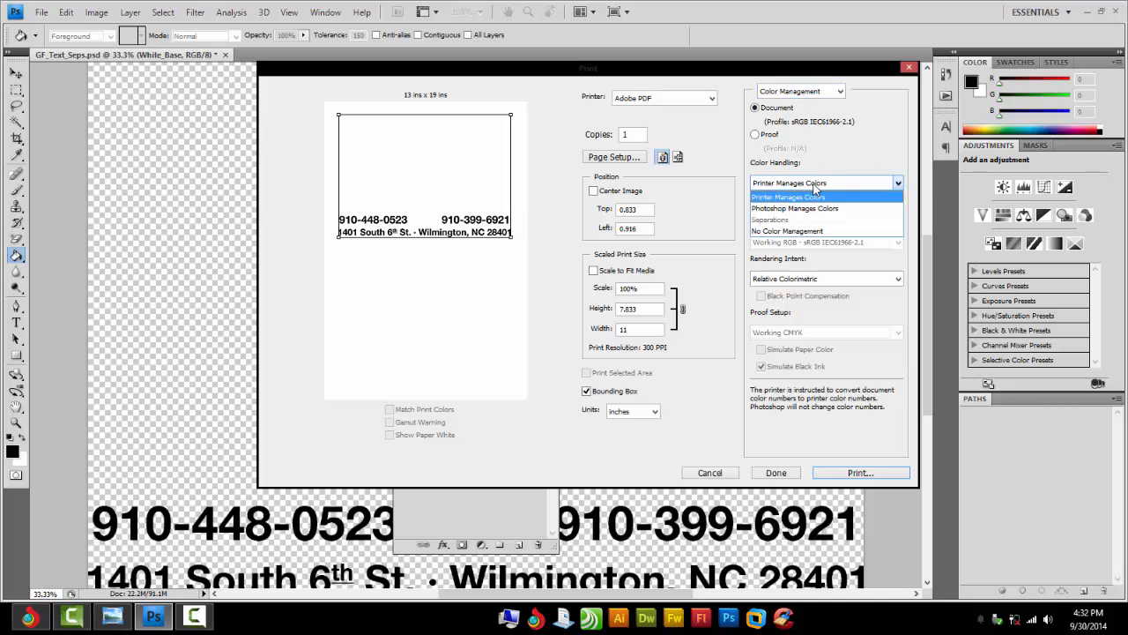
{"action": "left_click", "coordinate": [796, 183]}
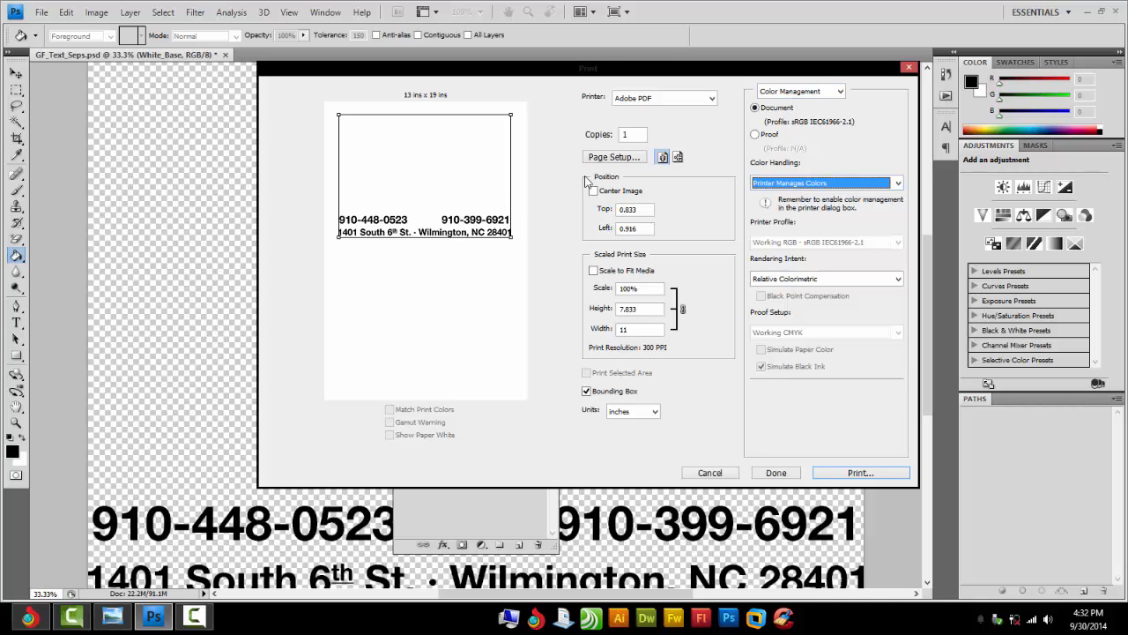
Step: Display the Output options with the printing marks, and cancel the print setup
{"action": "left_click", "coordinate": [775, 93]}
{"action": "left_click", "coordinate": [772, 105]}
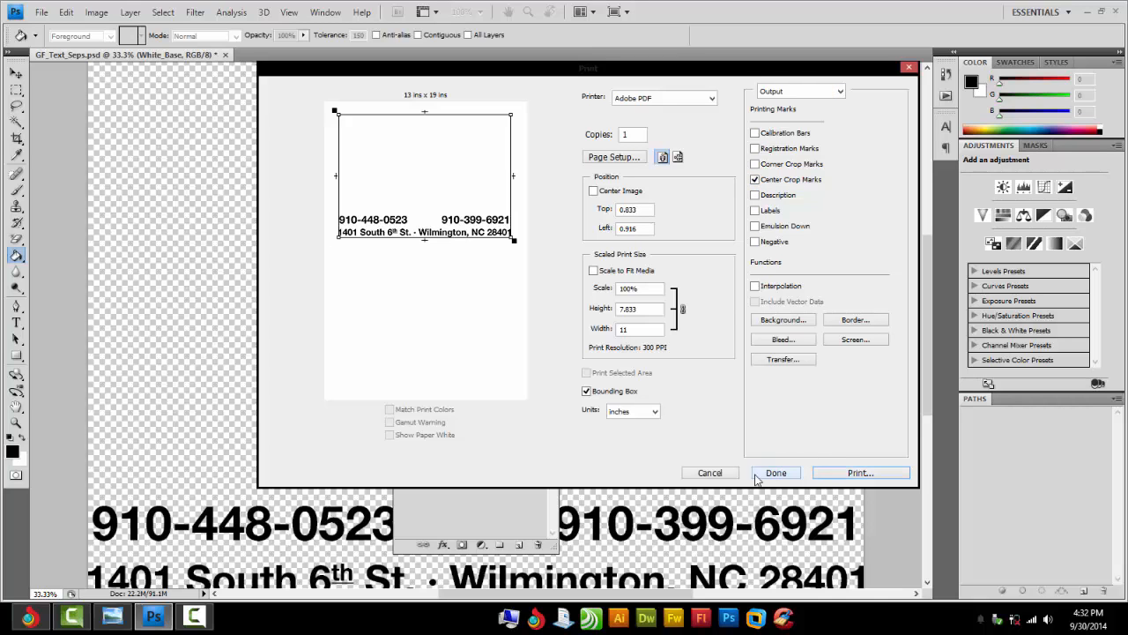
{"action": "left_click", "coordinate": [723, 478]}
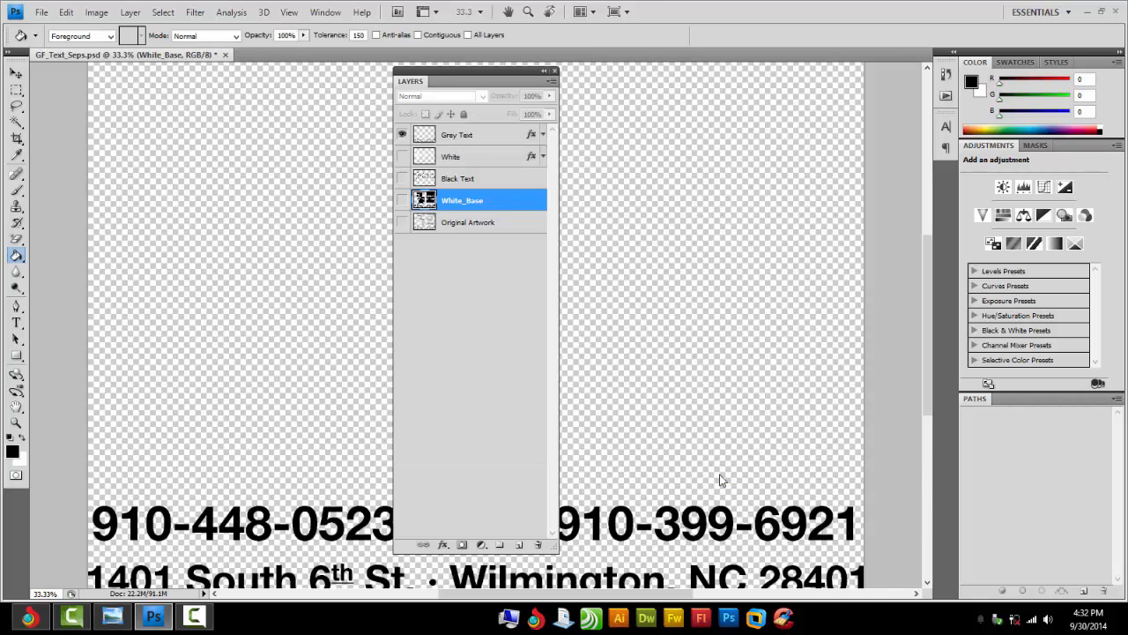
Step: Show the White layer alone by turning it on and hiding Grey Text
{"action": "left_click", "coordinate": [402, 156]}
{"action": "left_click", "coordinate": [402, 134]}
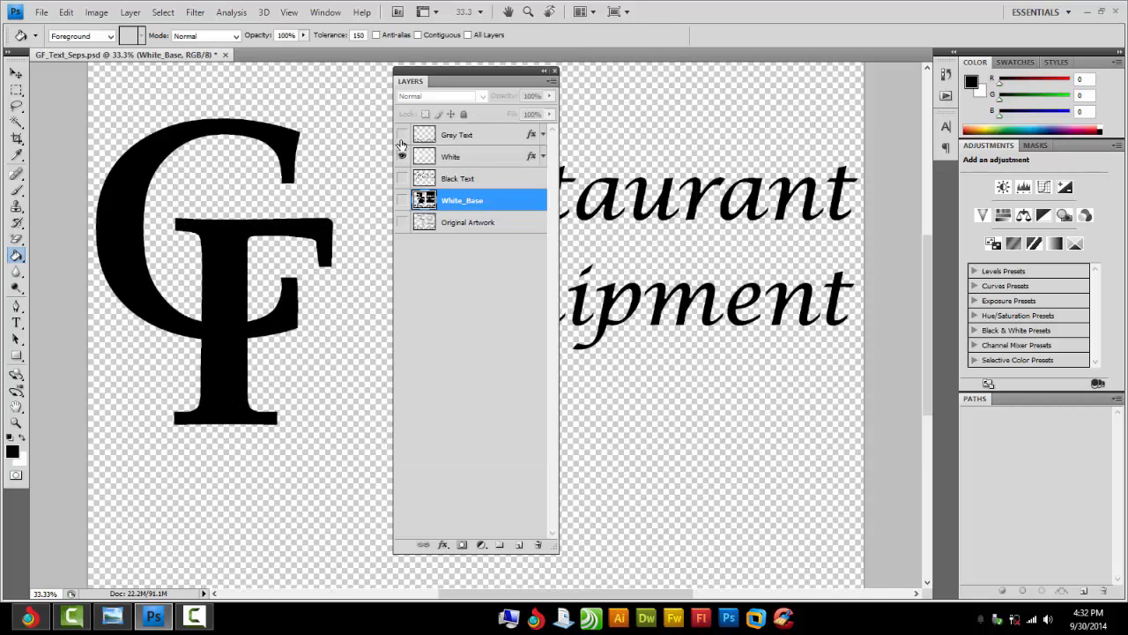
Step: Set up the White separation's print uncentered, about 0.902 inches from the top and 0.958 from the left, with center crop marks, and cancel the setup
{"action": "left_click", "coordinate": [37, 15]}
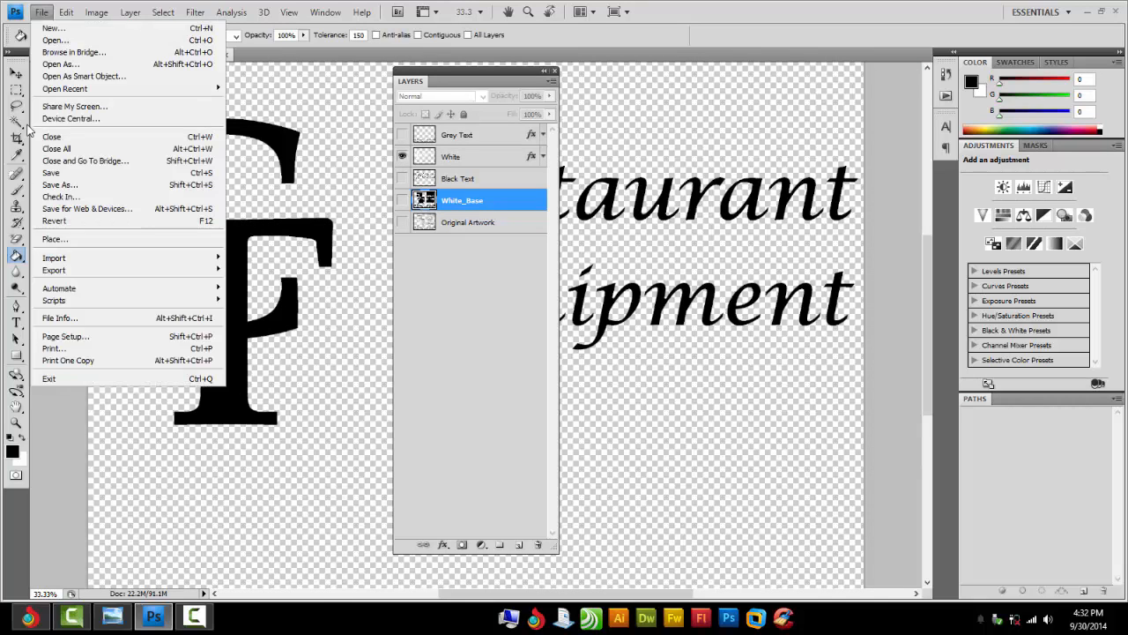
{"action": "left_click", "coordinate": [51, 337]}
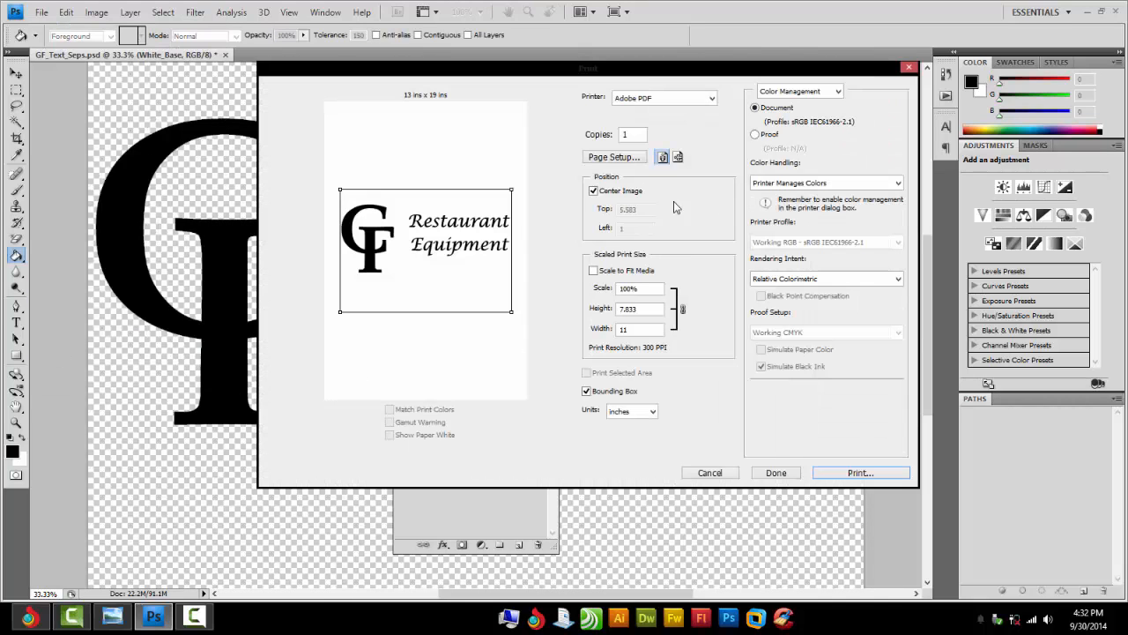
{"action": "left_click", "coordinate": [593, 191]}
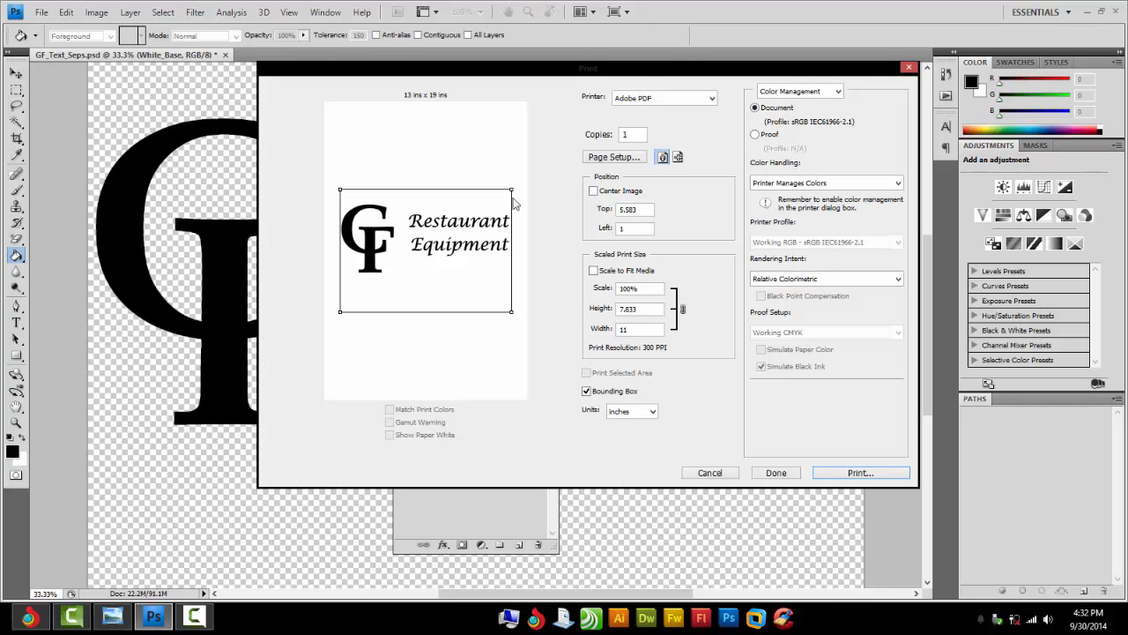
{"action": "left_click_drag", "start_coordinate": [425, 229], "coordinate": [424, 172]}
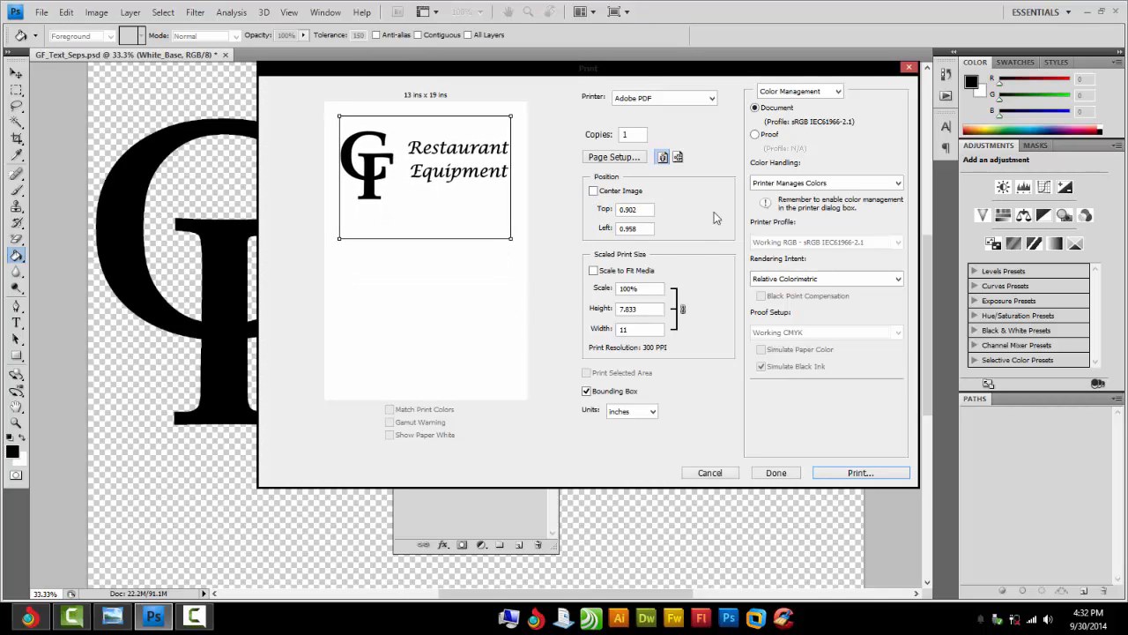
{"action": "left_click", "coordinate": [794, 92]}
{"action": "left_click", "coordinate": [793, 116]}
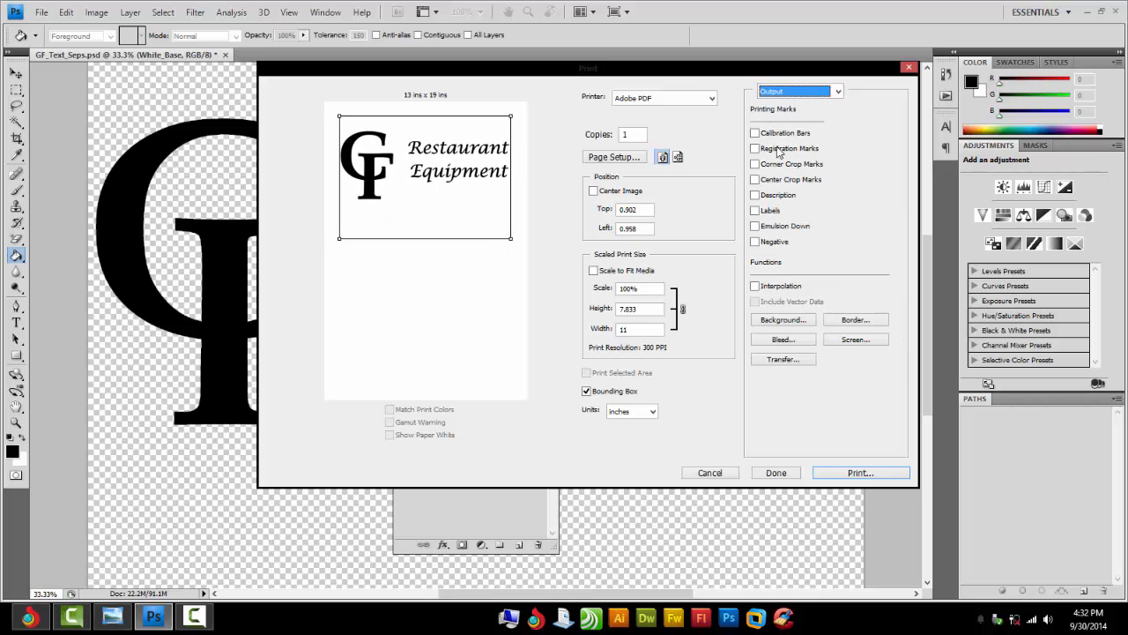
{"action": "left_click", "coordinate": [756, 180]}
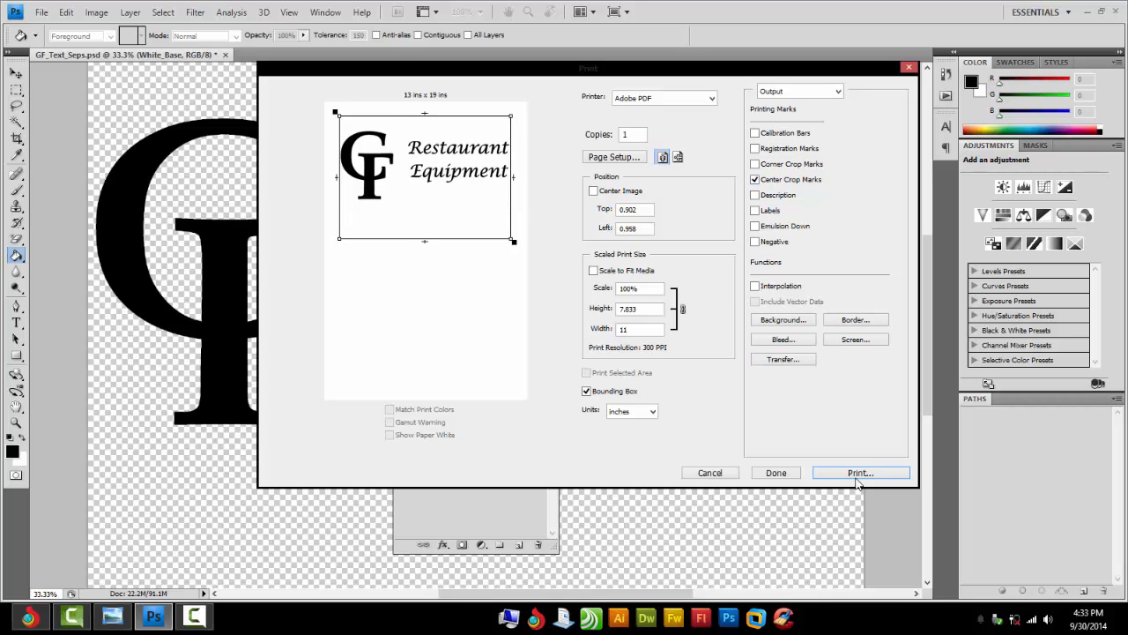
{"action": "left_click", "coordinate": [713, 472]}
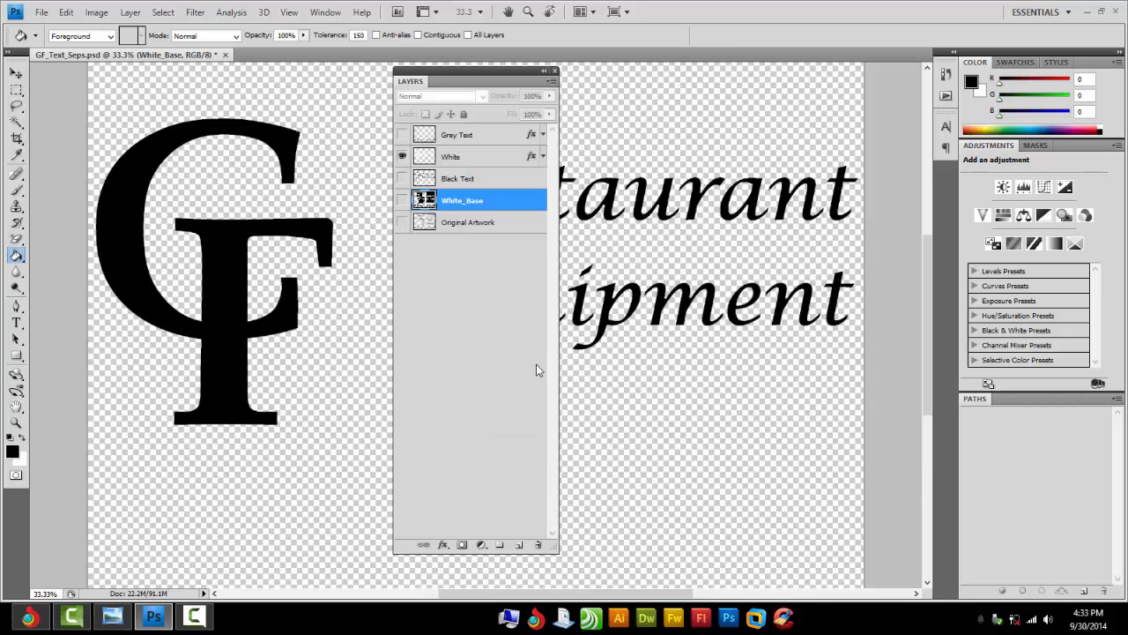
Step: Select the Black Text layer and show it alone by hiding White
{"action": "left_click", "coordinate": [408, 180]}
{"action": "left_click", "coordinate": [402, 178]}
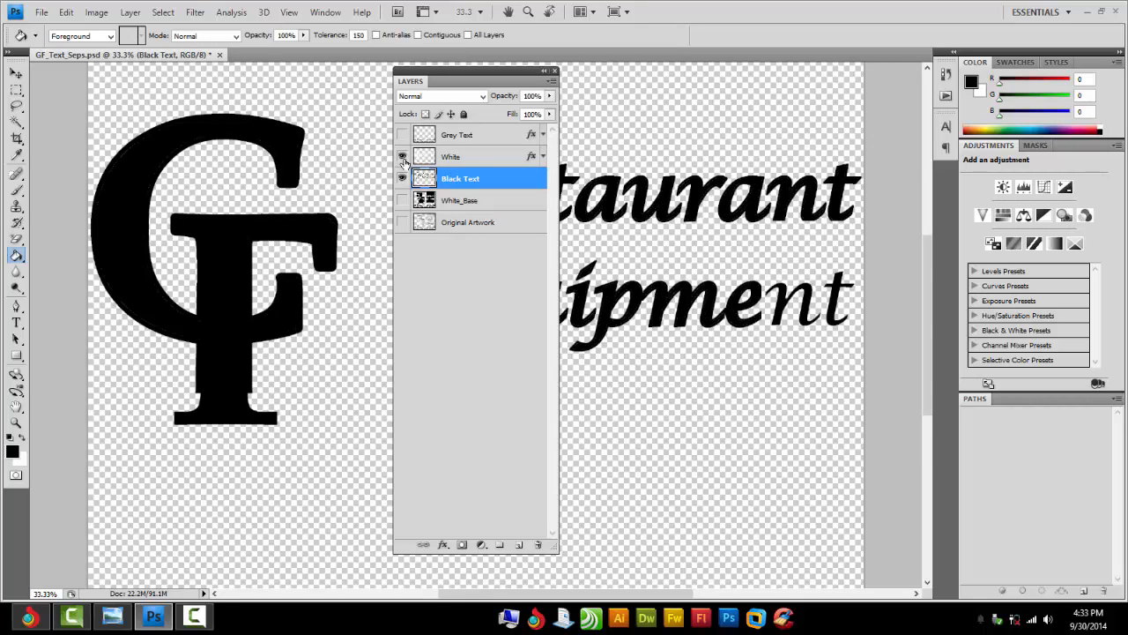
{"action": "left_click", "coordinate": [403, 157]}
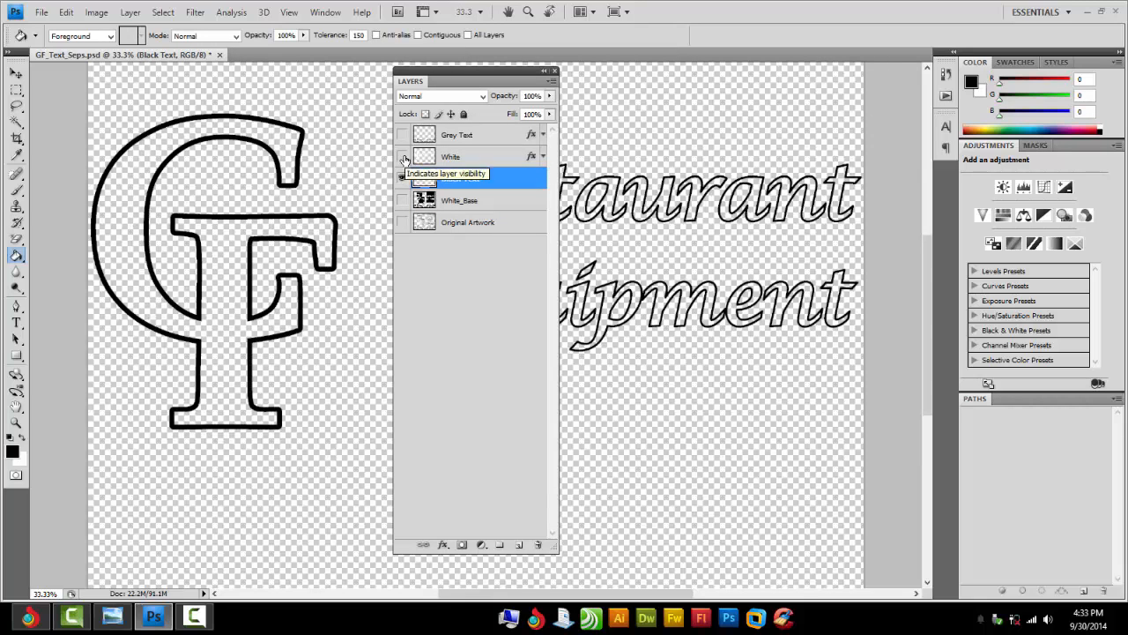
Step: Set up the Black Text print uncentered, about 0.361 inches from the top and 1.333 from the left, with center crop marks, and cancel the setup
{"action": "key", "text": "ctrl+p"}
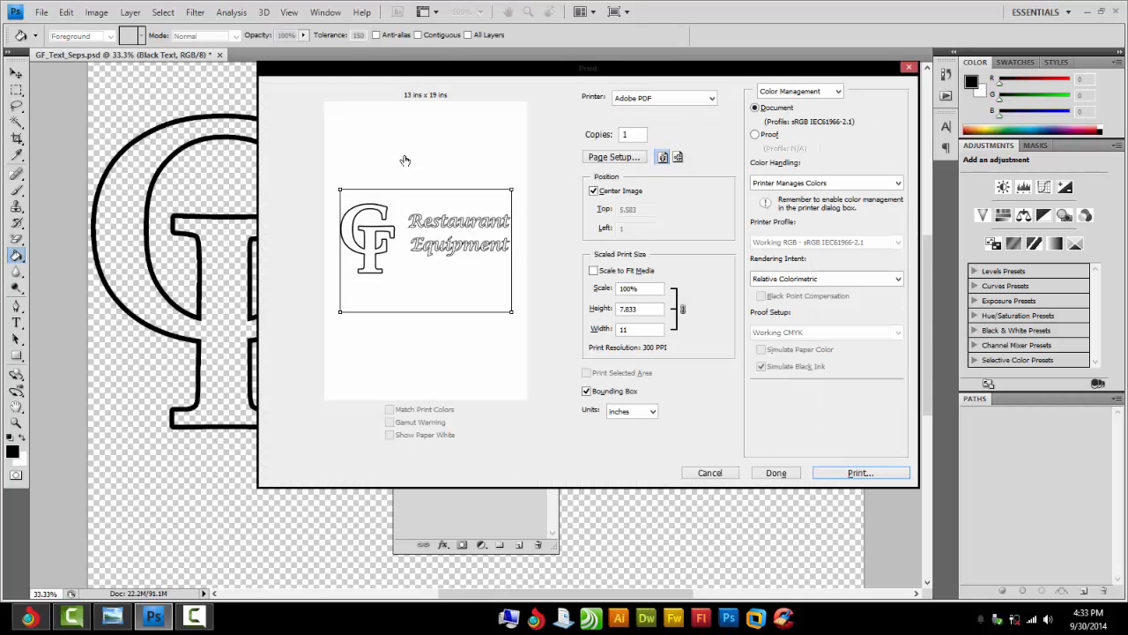
{"action": "left_click", "coordinate": [593, 191]}
{"action": "left_click_drag", "start_coordinate": [421, 212], "coordinate": [426, 129]}
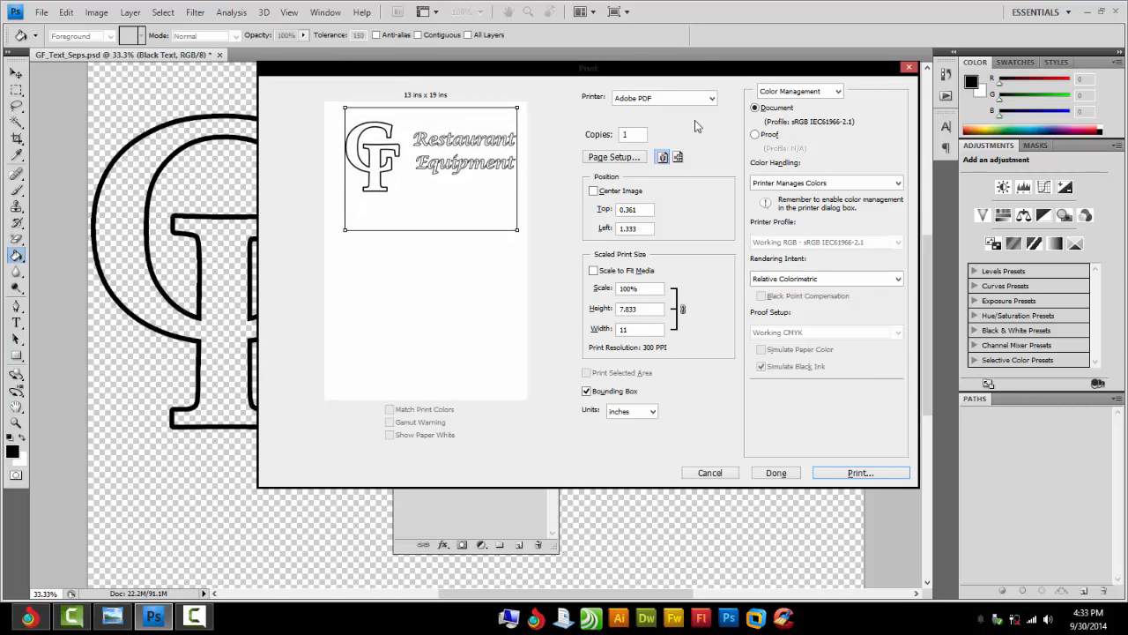
{"action": "left_click", "coordinate": [773, 93]}
{"action": "left_click", "coordinate": [776, 117]}
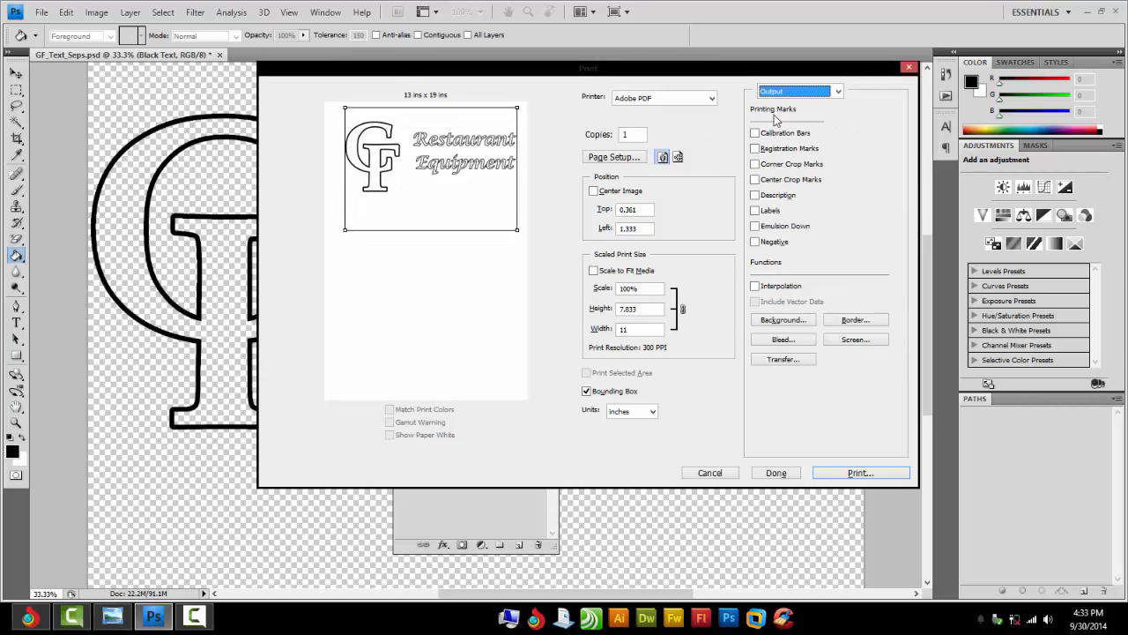
{"action": "left_click", "coordinate": [755, 179]}
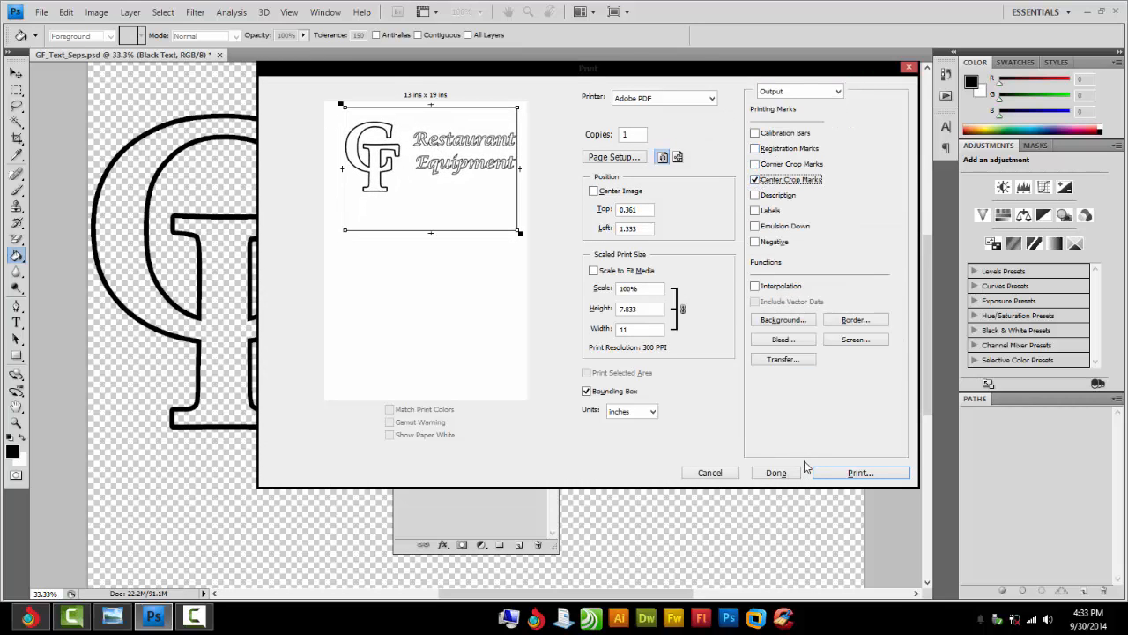
{"action": "left_click", "coordinate": [701, 470]}
Step: Select the White_Base layer and show it alone by hiding Black Text
{"action": "left_click", "coordinate": [451, 203]}
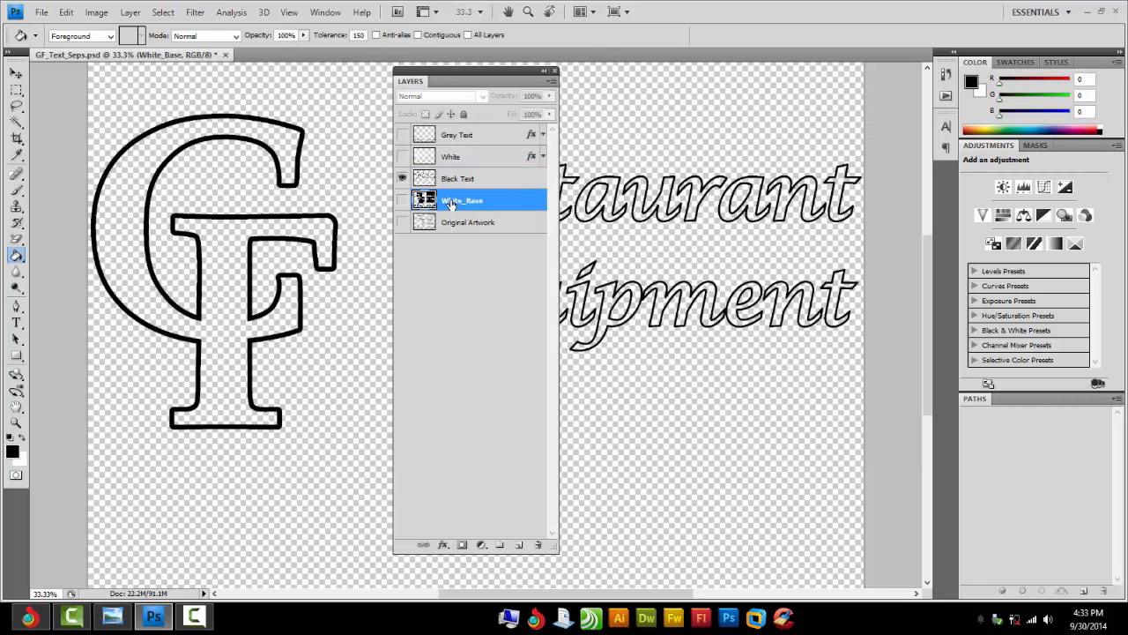
{"action": "left_click", "coordinate": [401, 200]}
{"action": "left_click", "coordinate": [402, 178]}
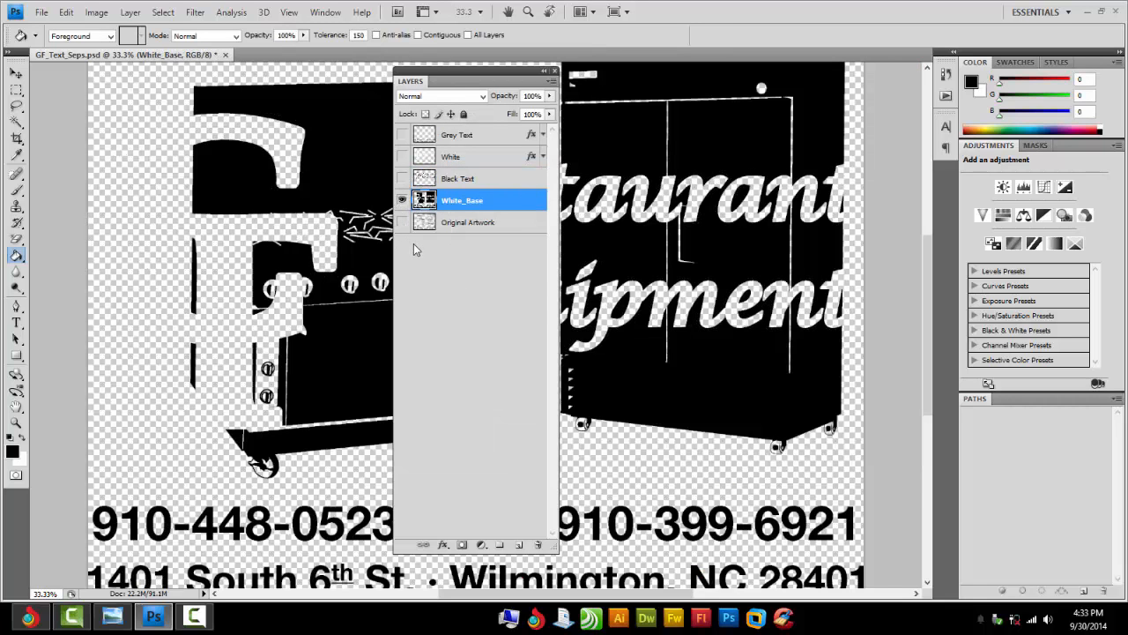
Step: Set up the White_Base print uncentered, about 0.625 inches from the top and 1.083 from the left, with center crop marks, and cancel the setup
{"action": "key", "text": "ctrl+p"}
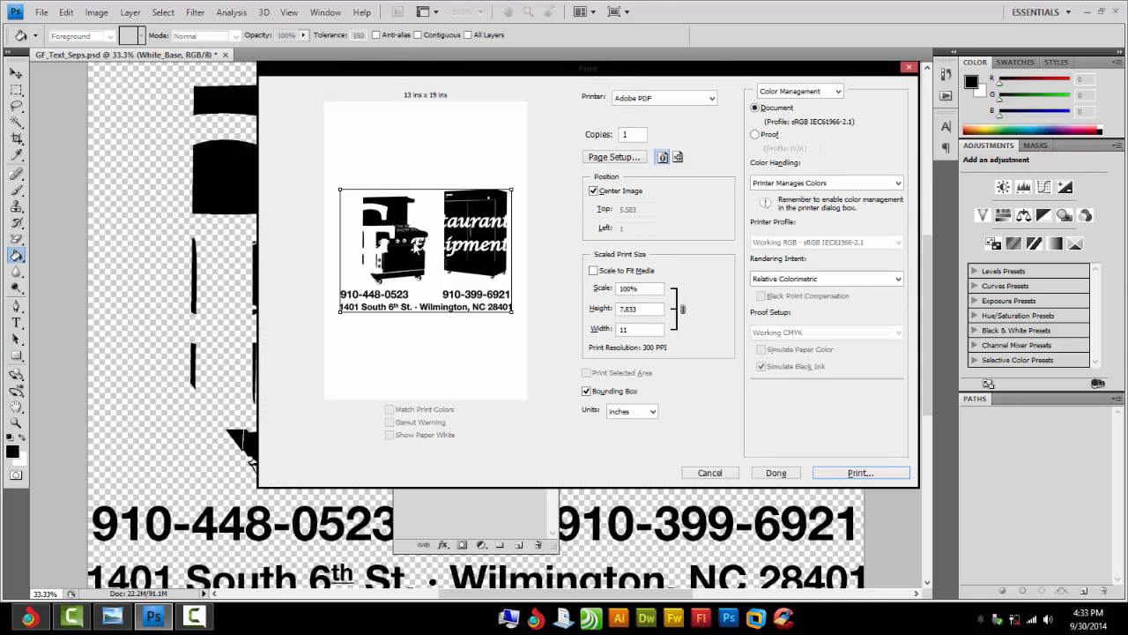
{"action": "left_click", "coordinate": [594, 192]}
{"action": "left_click_drag", "start_coordinate": [406, 252], "coordinate": [408, 172]}
{"action": "left_click", "coordinate": [775, 91]}
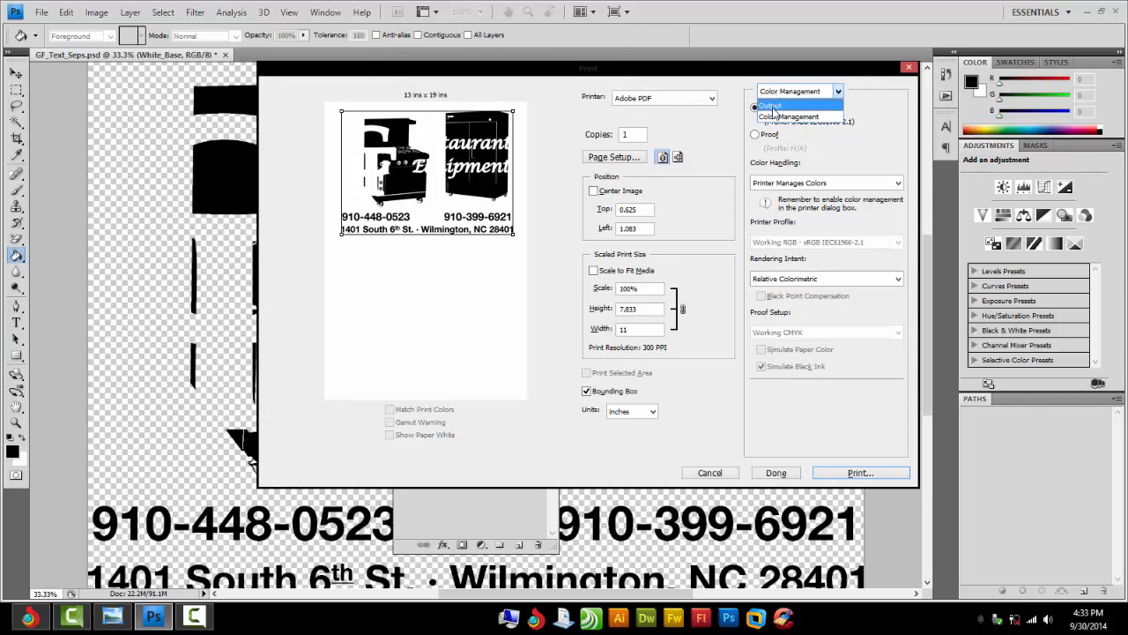
{"action": "left_click", "coordinate": [776, 110]}
{"action": "left_click", "coordinate": [755, 179]}
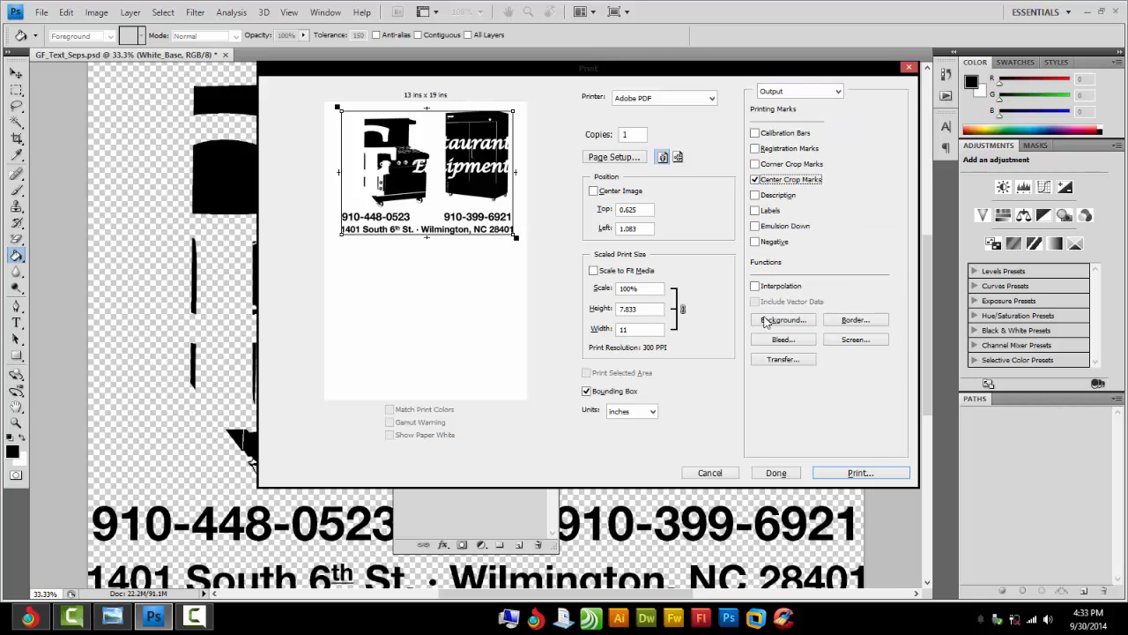
{"action": "left_click", "coordinate": [715, 471]}
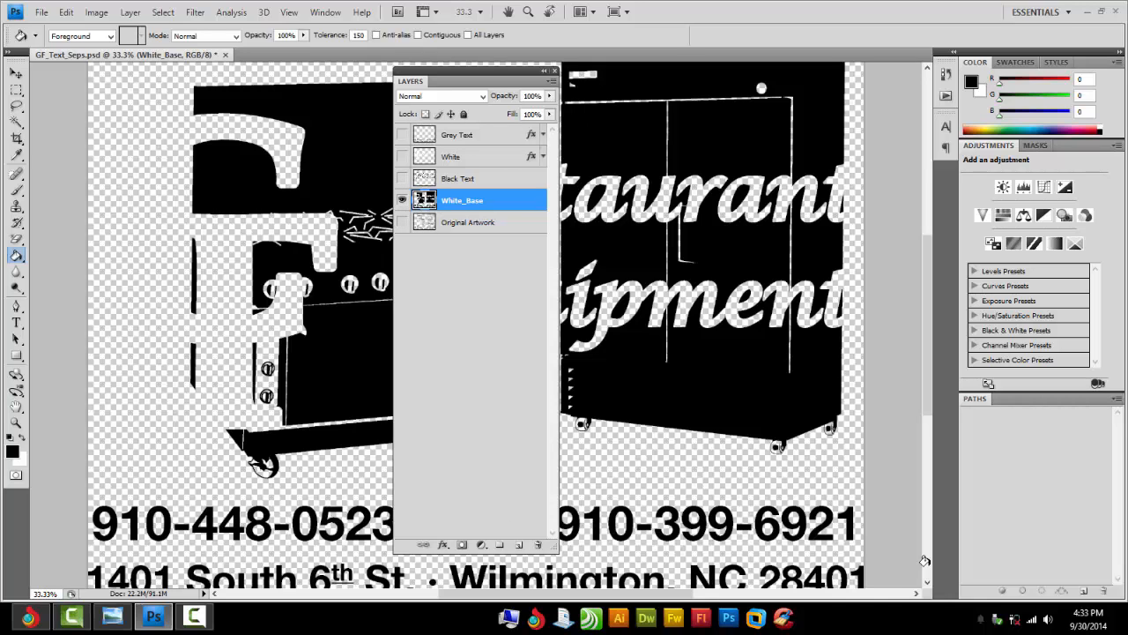
Step: Open the GF_Halftone file from the desktop and dock the floating Layers panel below the Adjustments panel
{"action": "left_click", "coordinate": [1124, 619]}
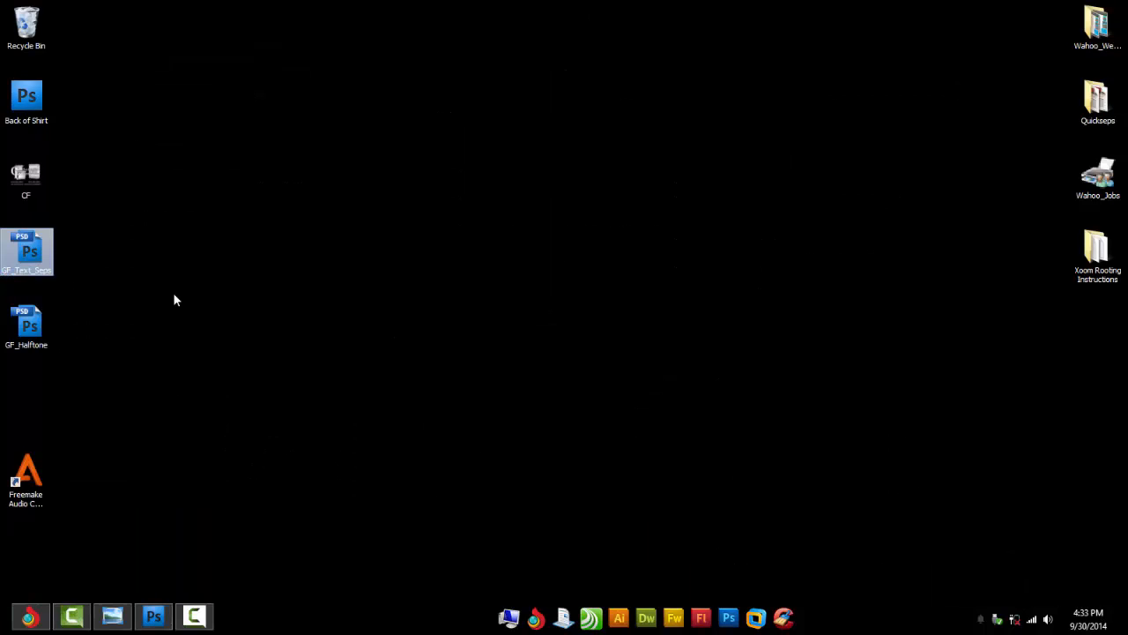
{"action": "double_click", "coordinate": [36, 325]}
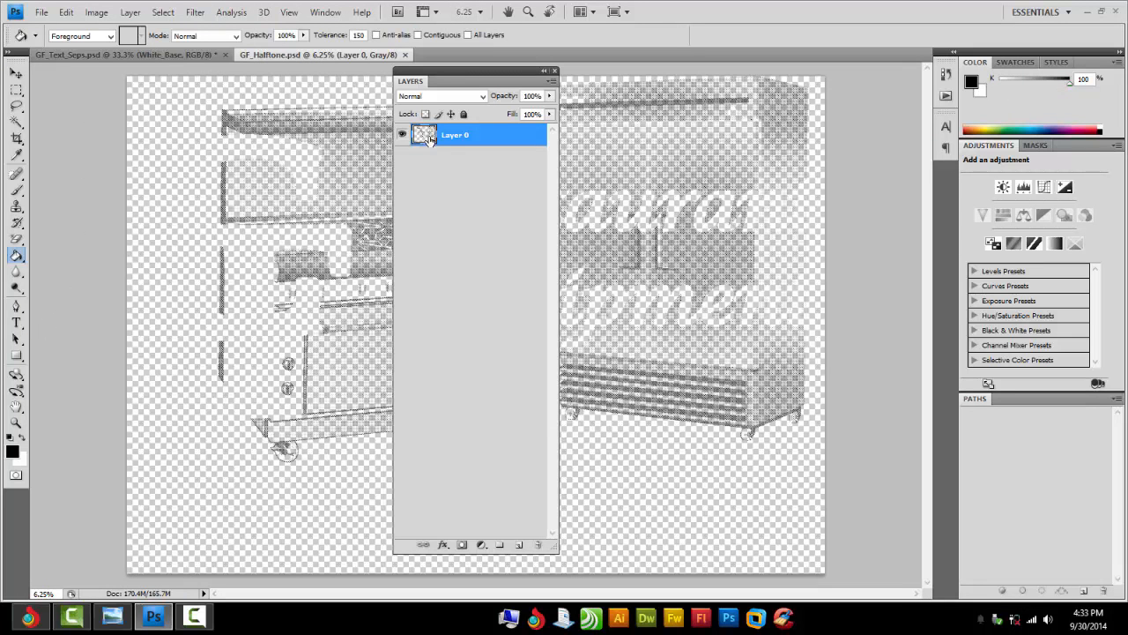
{"action": "left_click_drag", "start_coordinate": [451, 74], "coordinate": [1006, 396]}
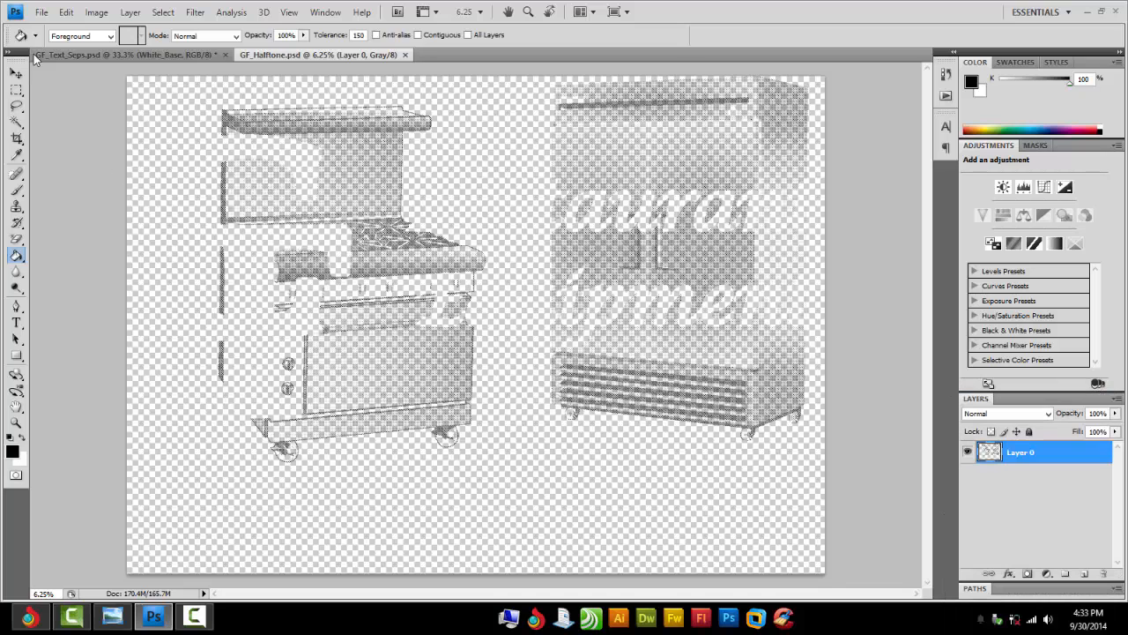
Step: Set up the halftone print uncentered, about 0.68 inches from the top and 0.875 from the left, with center crop marks, and cancel the setup
{"action": "left_click", "coordinate": [40, 12]}
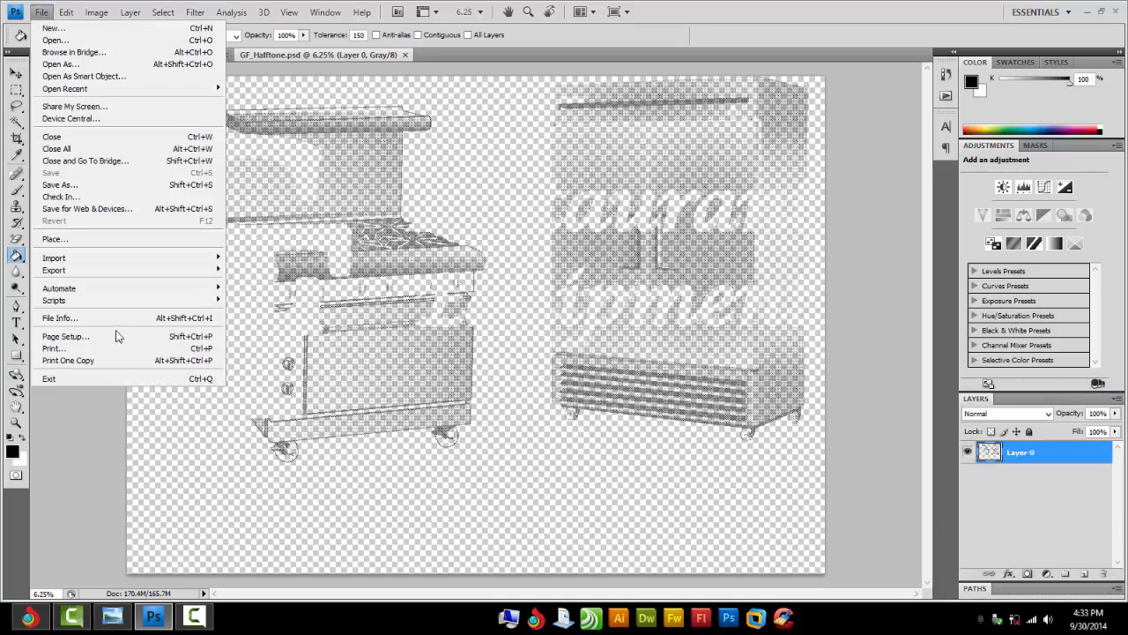
{"action": "left_click", "coordinate": [116, 347]}
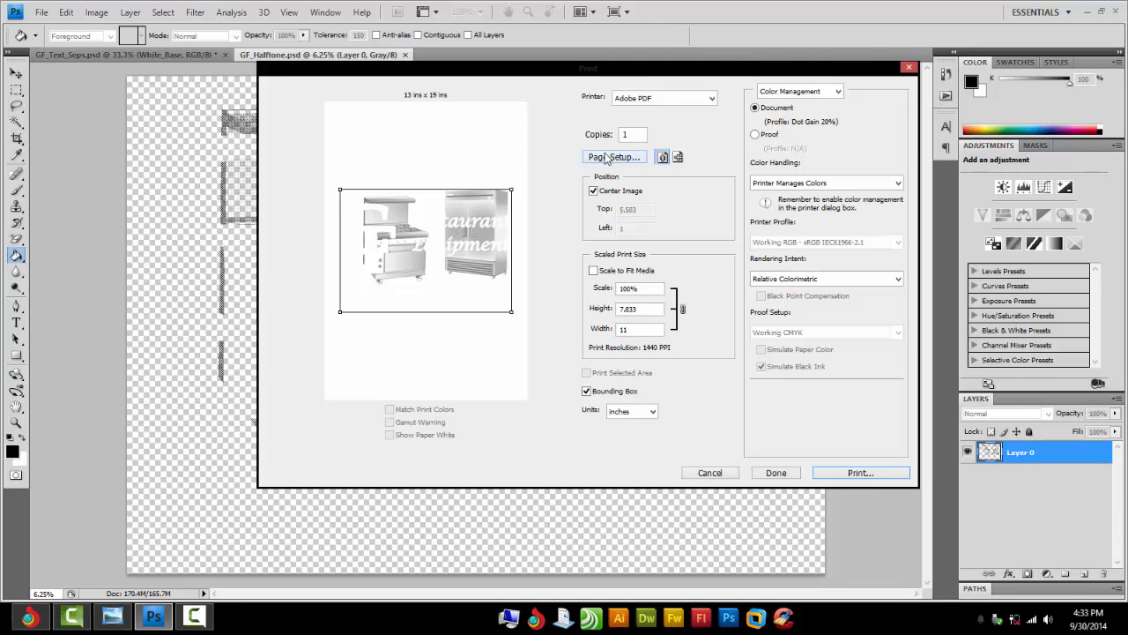
{"action": "left_click", "coordinate": [594, 190]}
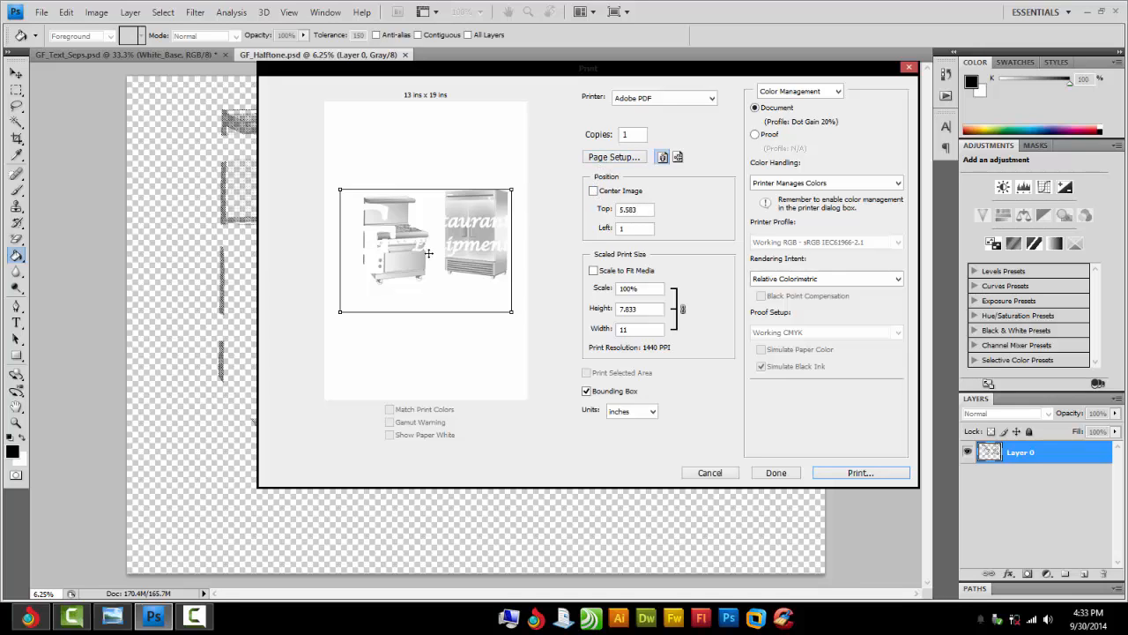
{"action": "left_click_drag", "start_coordinate": [428, 253], "coordinate": [427, 174]}
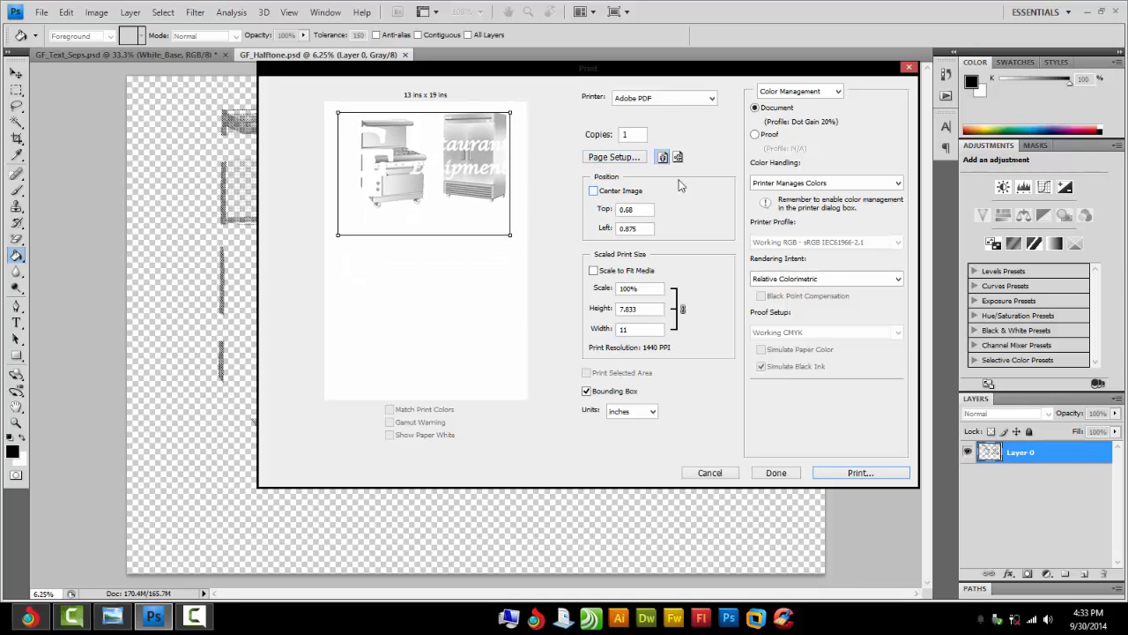
{"action": "left_click", "coordinate": [768, 93]}
{"action": "left_click", "coordinate": [767, 115]}
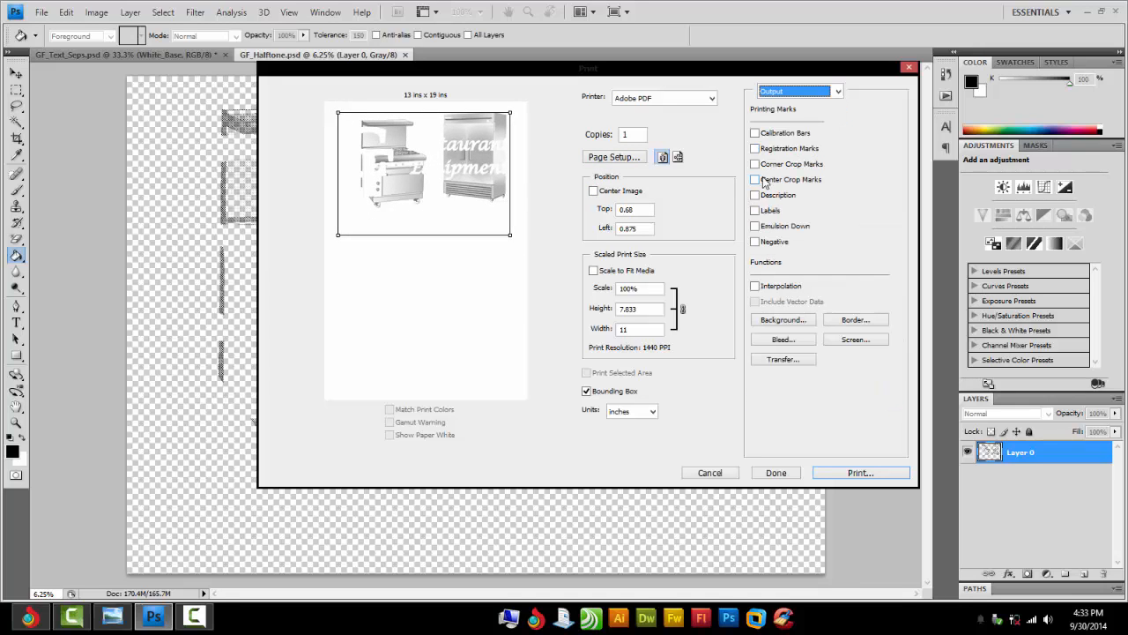
{"action": "left_click", "coordinate": [753, 182]}
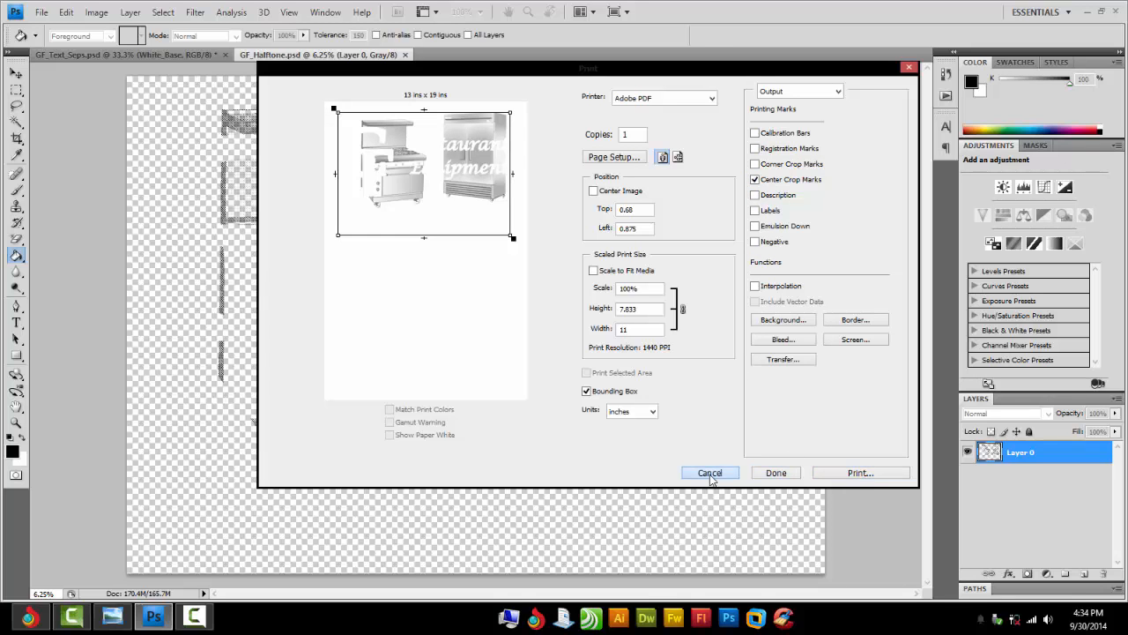
{"action": "left_click", "coordinate": [710, 473]}
Step: Examine the halftone dot pattern up close across the stove and refrigerator artwork, up to 300% magnification, and return to the full artwork
{"action": "scroll", "coordinate": [472, 438], "scroll_direction": "up", "scroll_amount": 6}
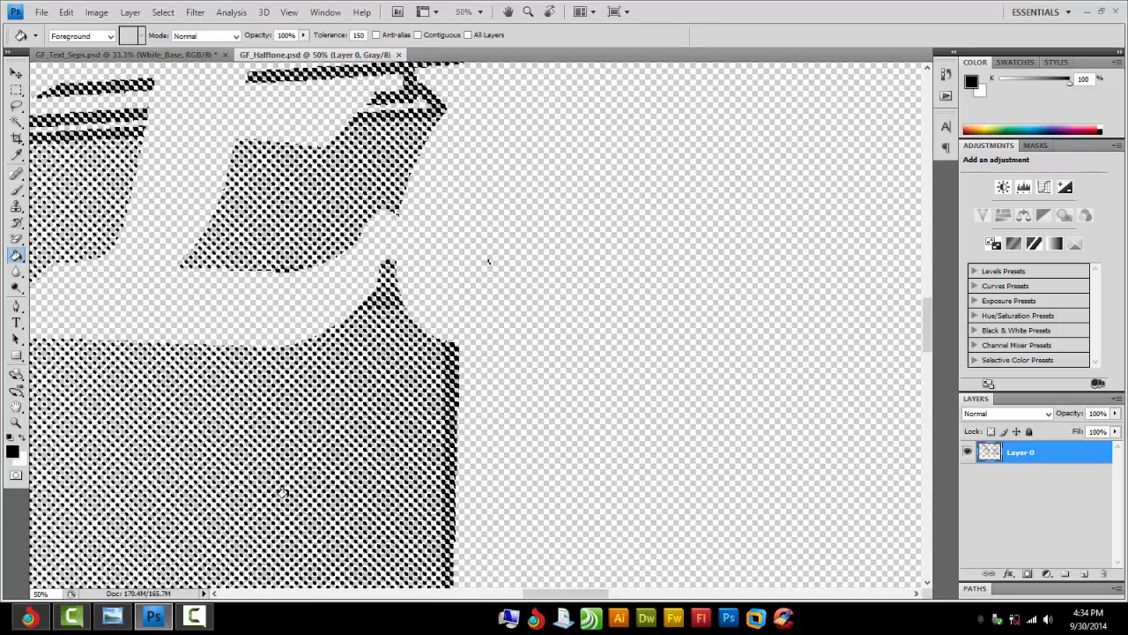
{"action": "left_click_drag", "start_coordinate": [555, 594], "coordinate": [449, 601]}
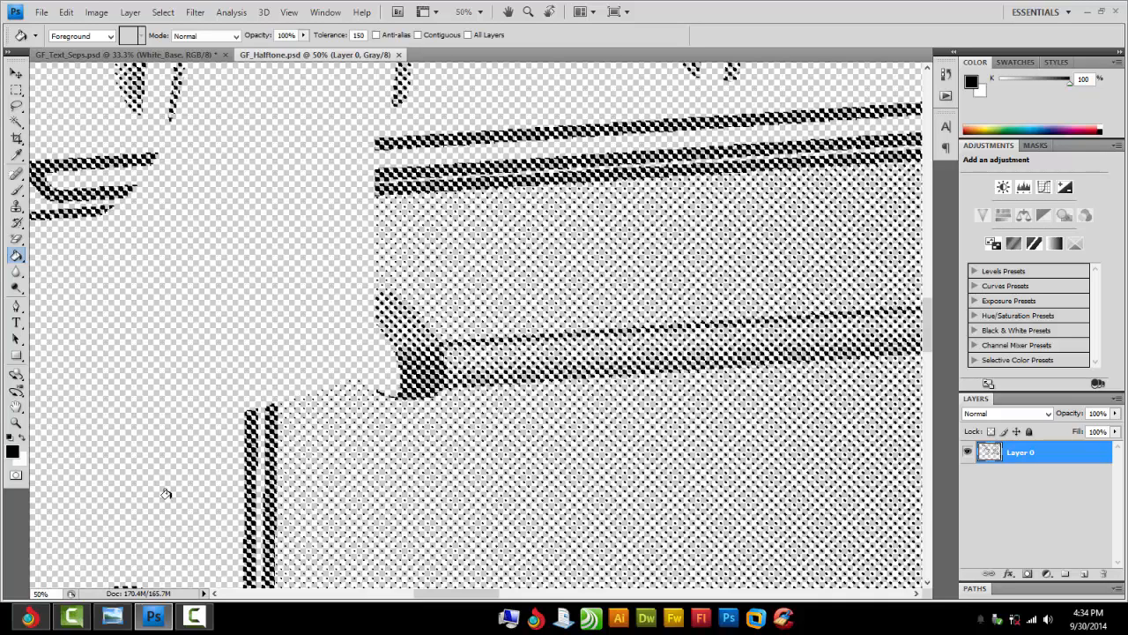
{"action": "left_click_drag", "start_coordinate": [423, 596], "coordinate": [667, 599]}
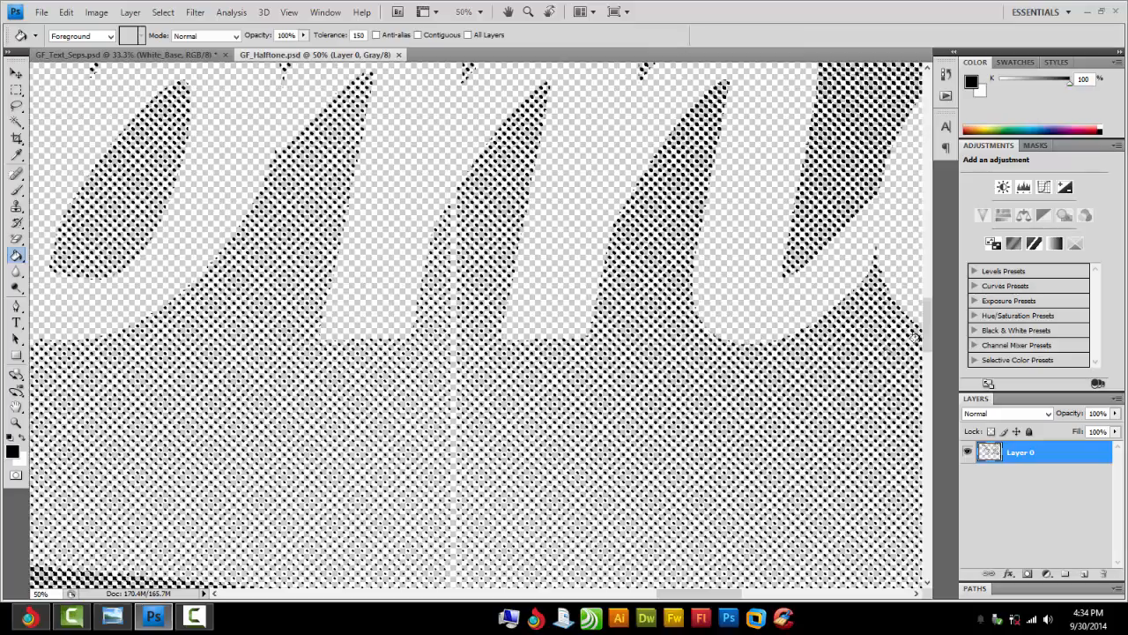
{"action": "left_click_drag", "start_coordinate": [930, 343], "coordinate": [929, 412]}
{"action": "key", "text": "ctrl+plus"}
{"action": "key", "text": "ctrl+plus"}
{"action": "key", "text": "ctrl+plus"}
{"action": "key", "text": "ctrl+plus"}
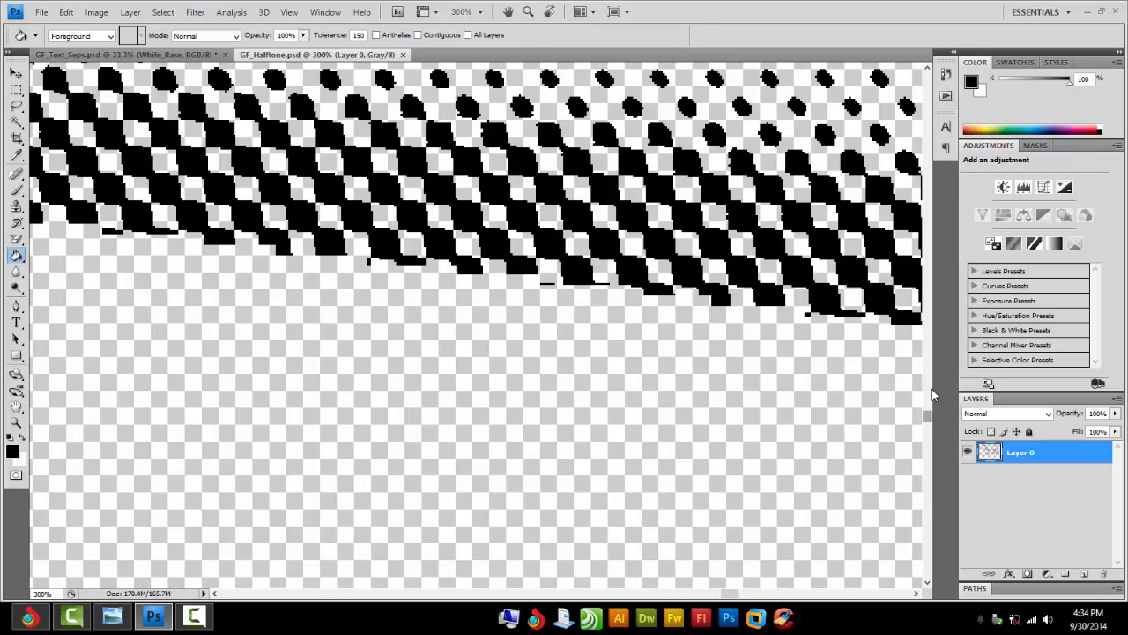
{"action": "left_click_drag", "start_coordinate": [932, 389], "coordinate": [932, 369]}
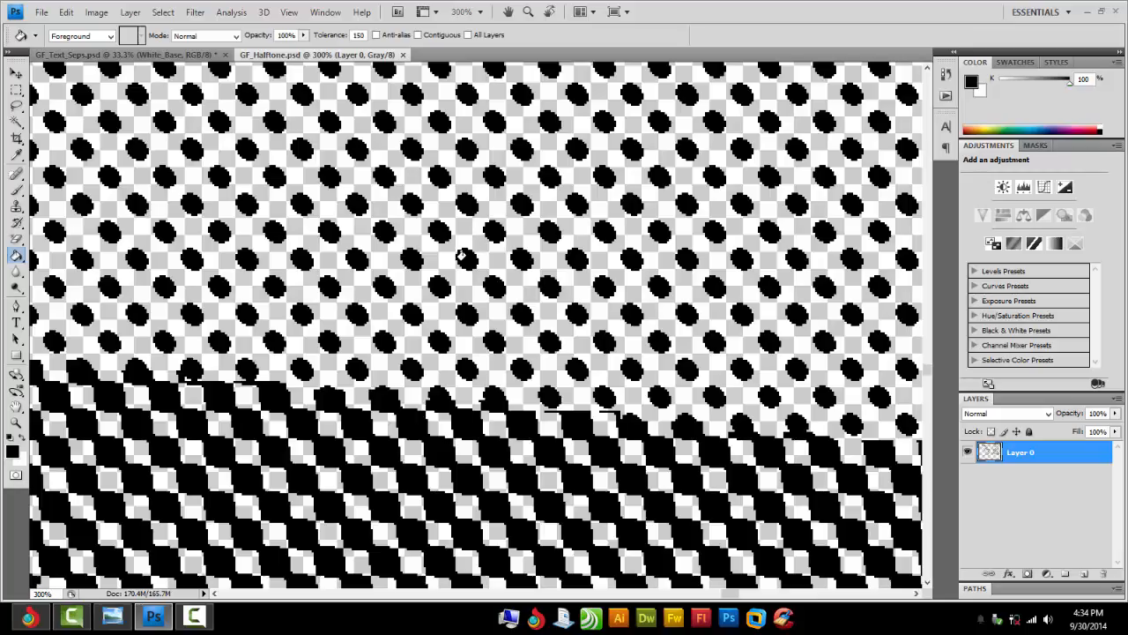
{"action": "scroll", "coordinate": [460, 254], "scroll_direction": "down", "scroll_amount": 4}
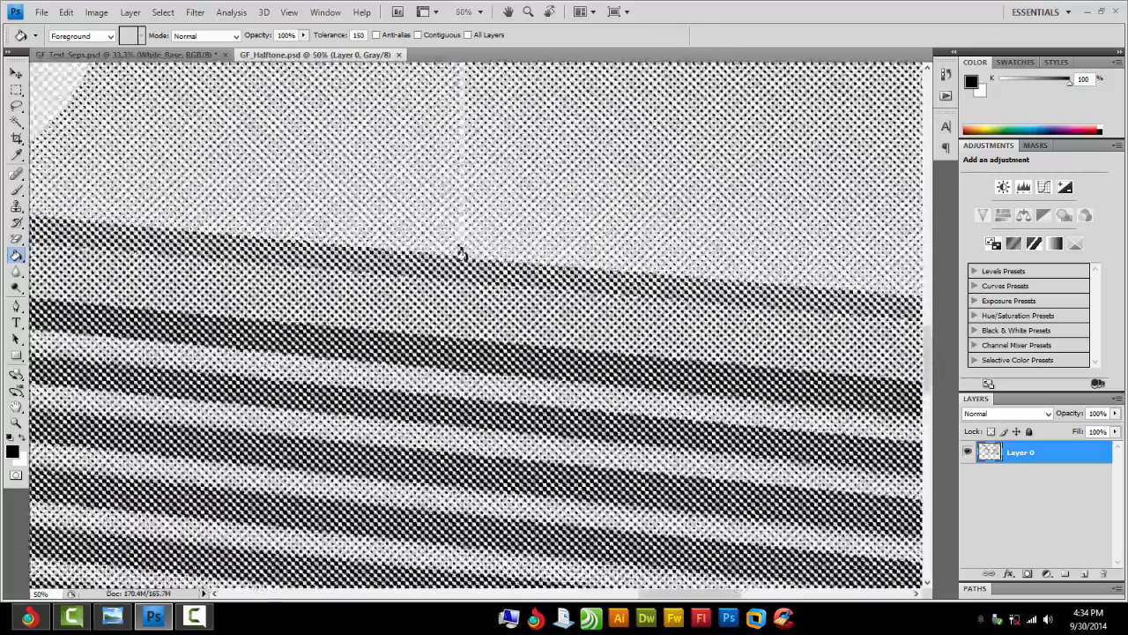
{"action": "scroll", "coordinate": [460, 255], "scroll_direction": "down", "scroll_amount": 3}
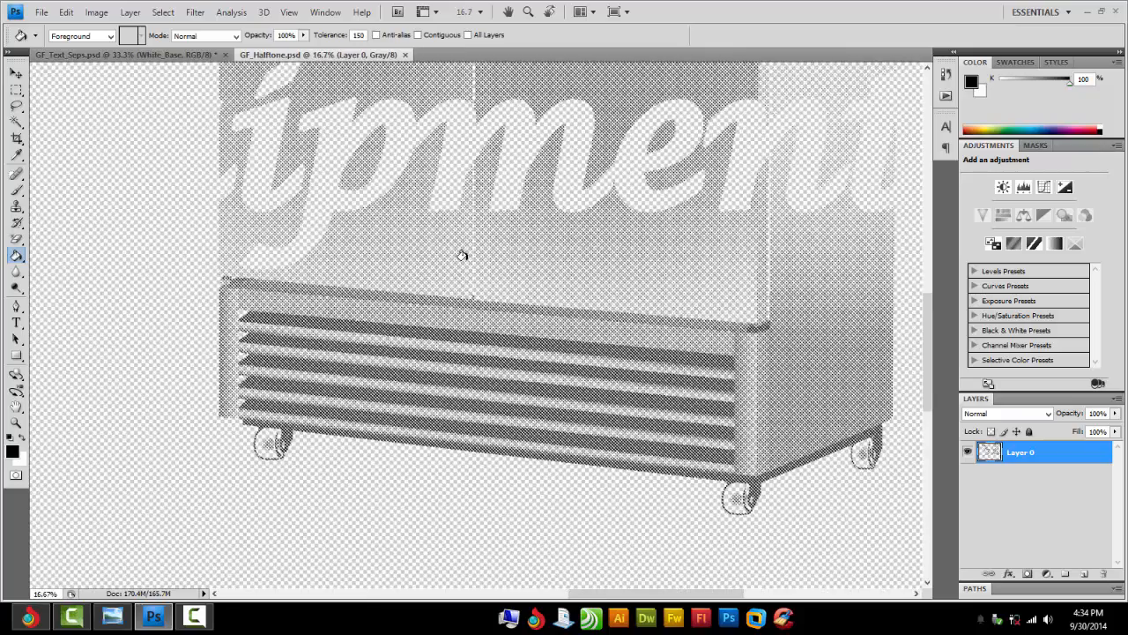
{"action": "scroll", "coordinate": [460, 255], "scroll_direction": "down", "scroll_amount": 3}
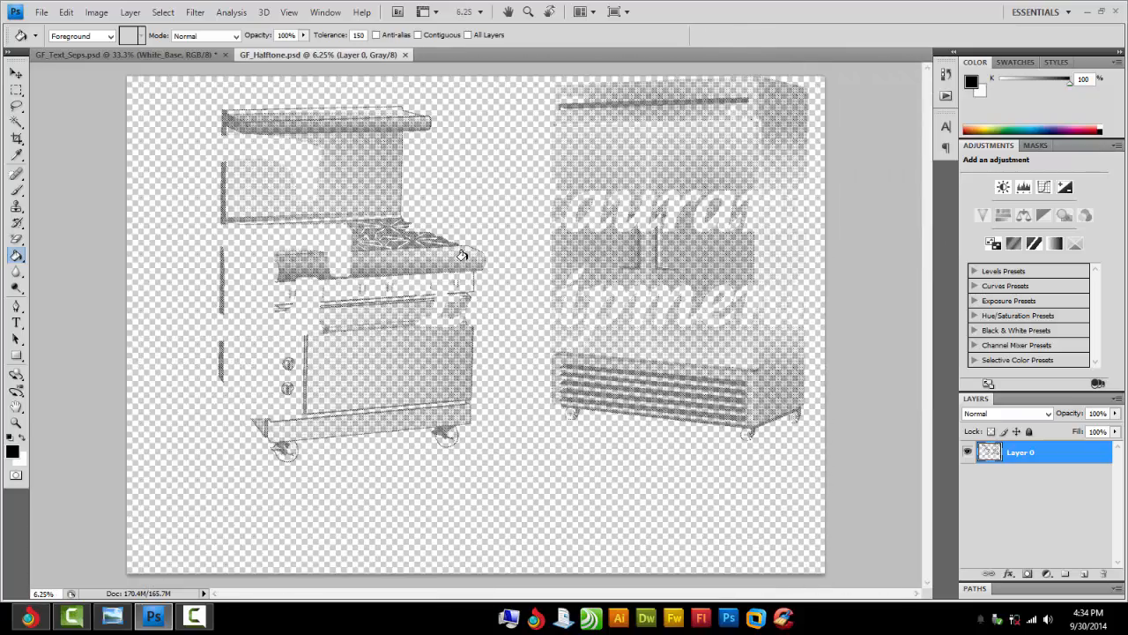
{"action": "left_click", "coordinate": [187, 619]}
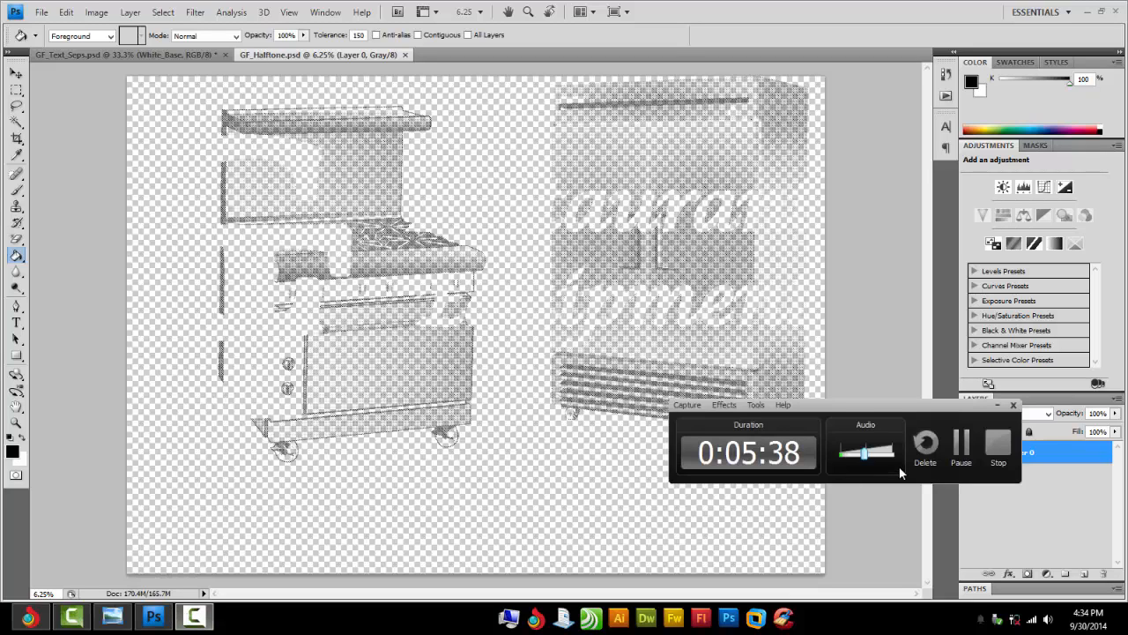